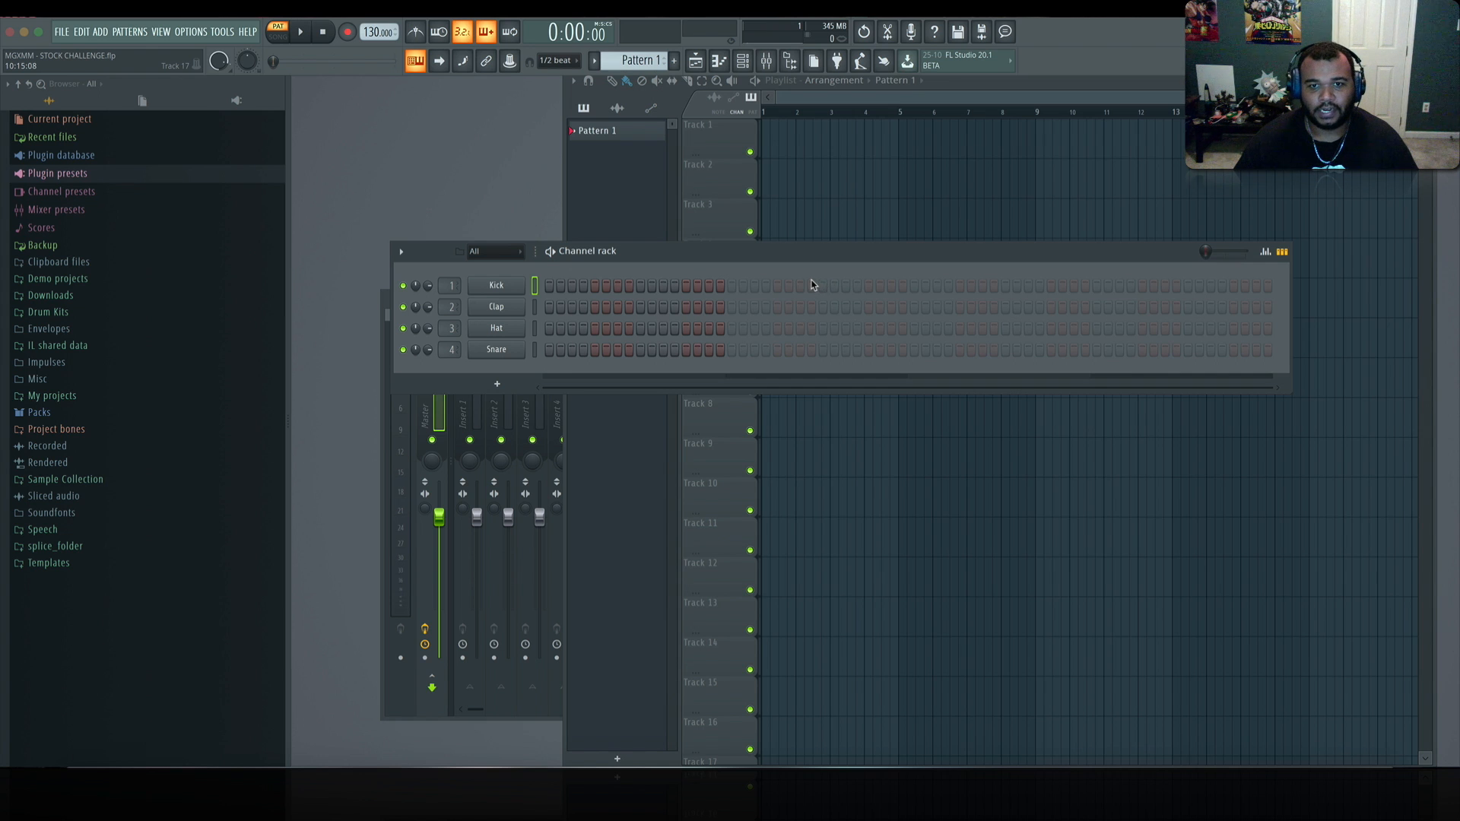
# Step: Insert a BassDrum instrument above the Kick channel in the channel rack
pyautogui.rightClick(496, 289)
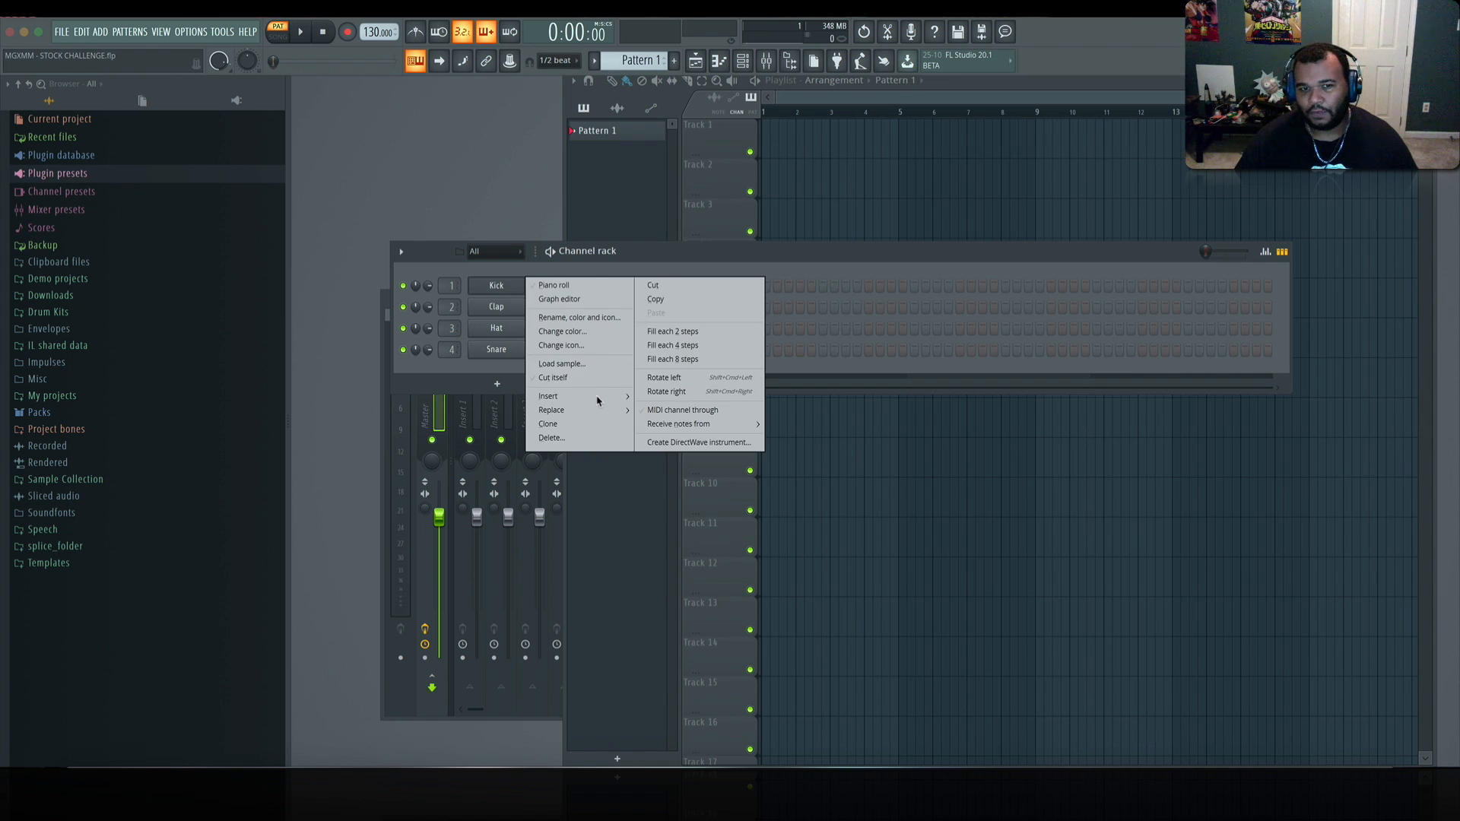
pyautogui.moveTo(596, 400)
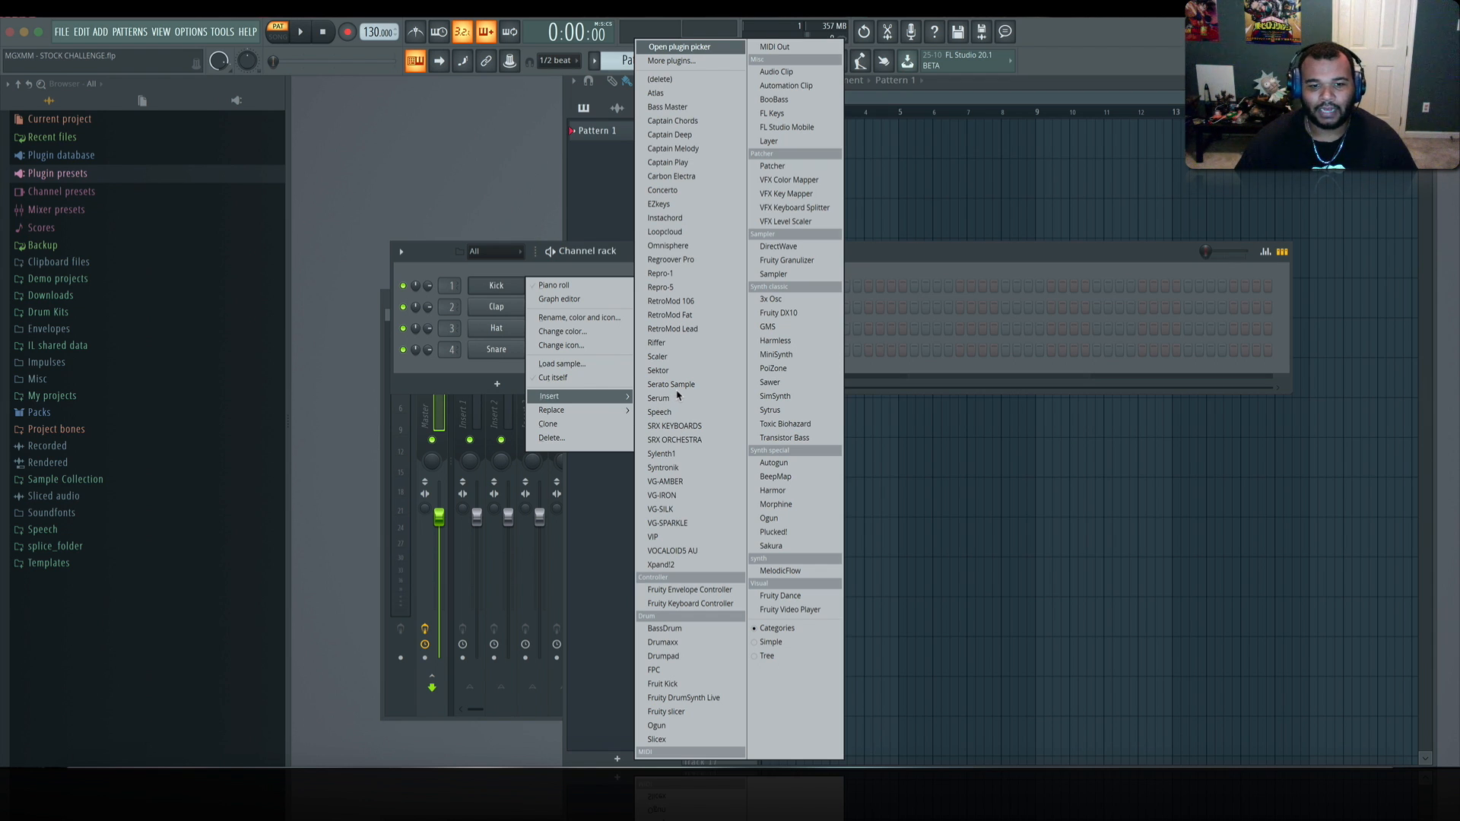
pyautogui.click(677, 631)
pyautogui.moveTo(571, 230); pyautogui.dragTo(628, 230)
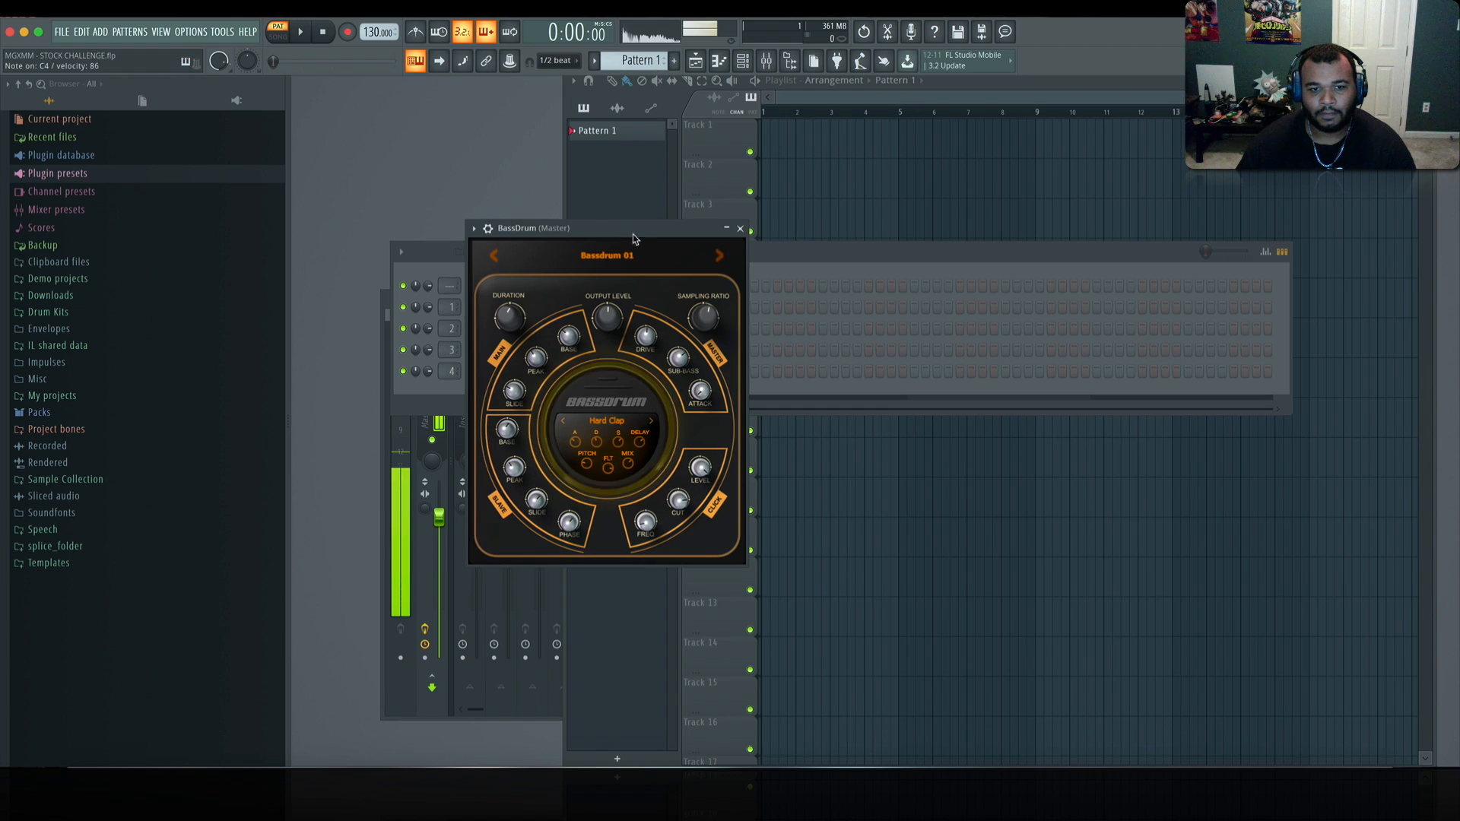
# Step: Set the BassDrum sample layer to Metallic, adjust its click and duration settings, audition it and close the plugin
pyautogui.click(652, 422)
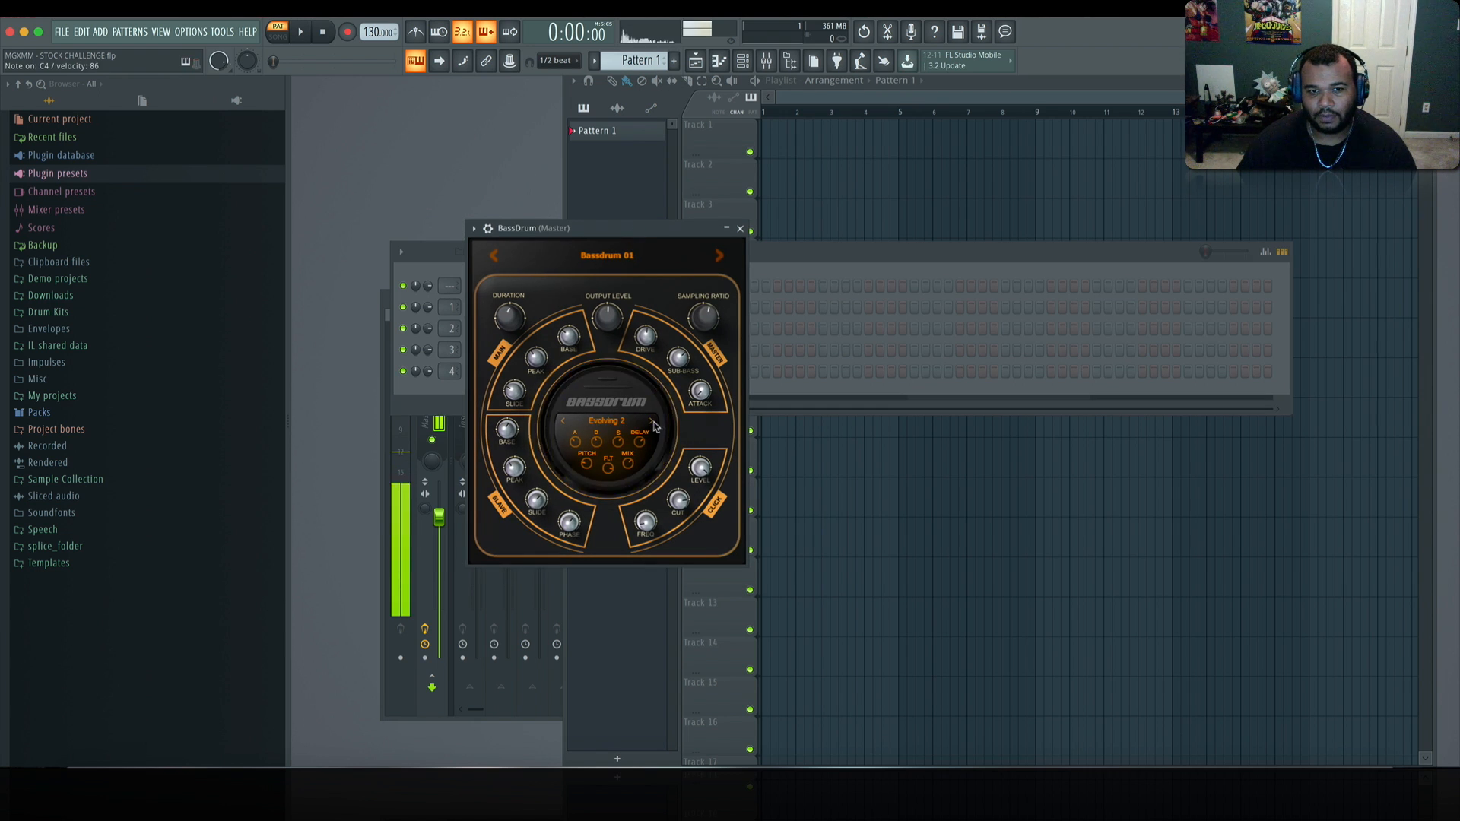
pyautogui.click(653, 423)
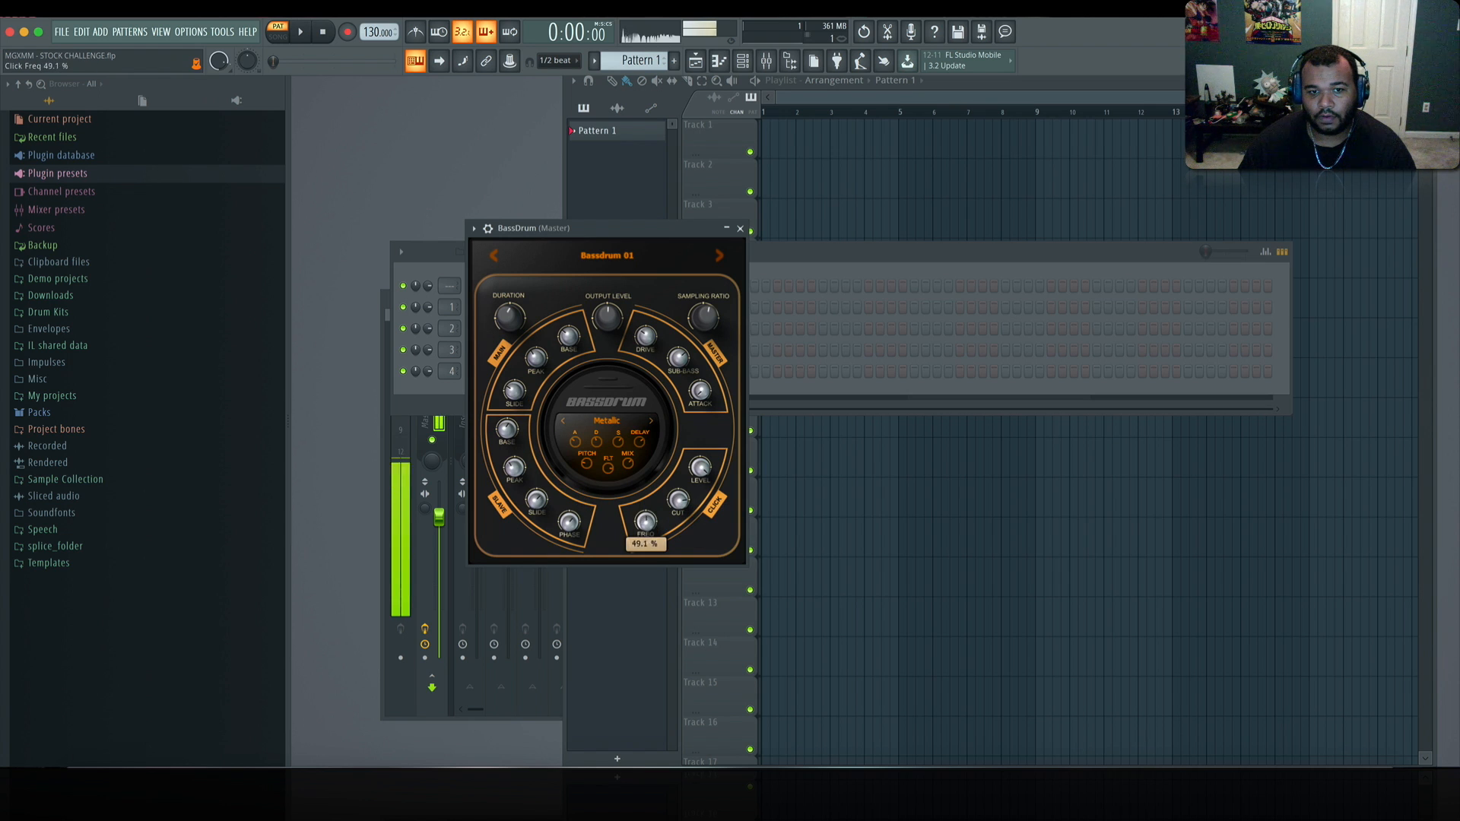
pyautogui.moveTo(675, 502); pyautogui.dragTo(675, 561)
pyautogui.moveTo(509, 317); pyautogui.dragTo(509, 313)
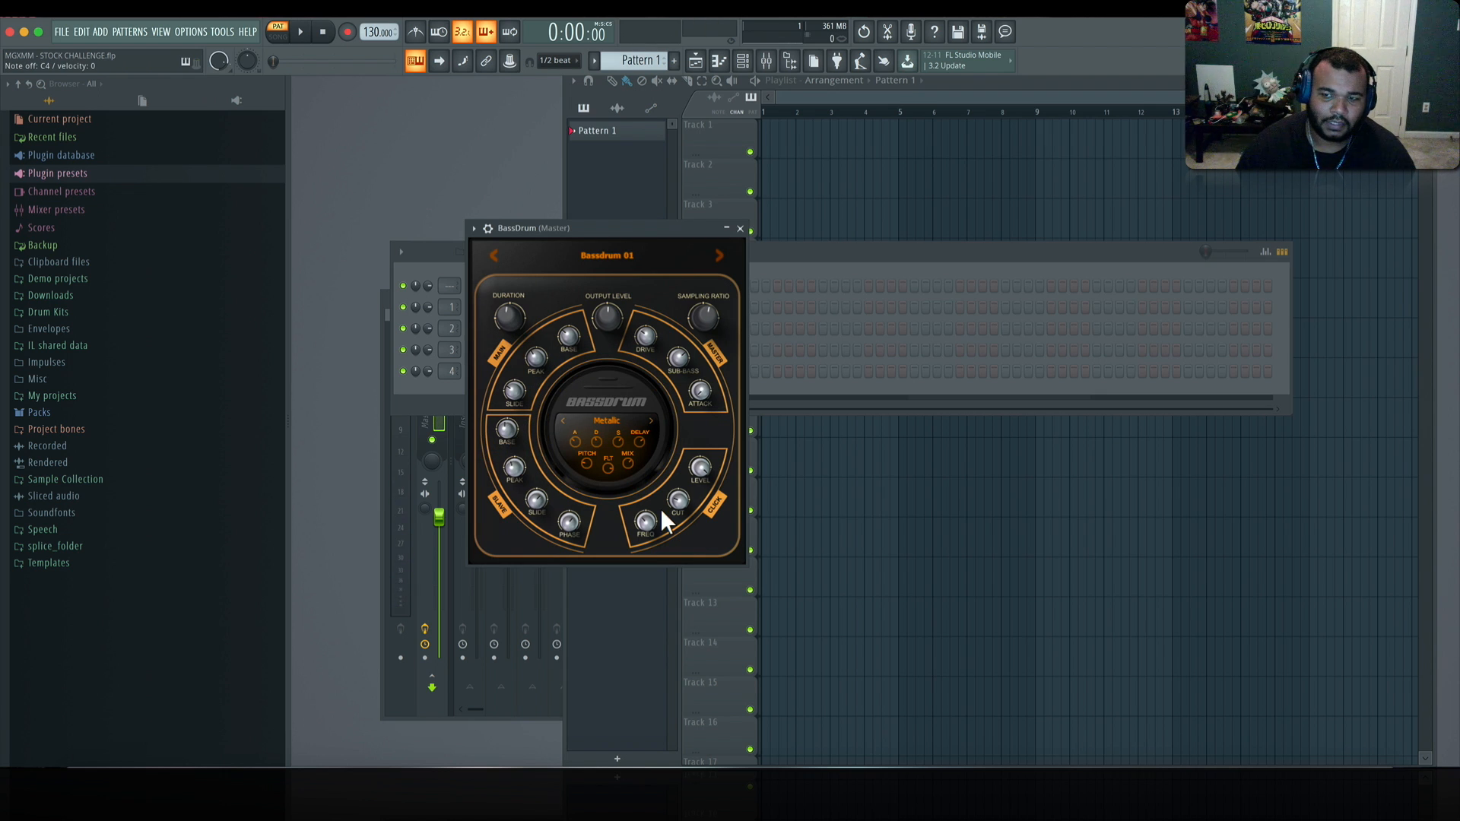
pyautogui.press('z')
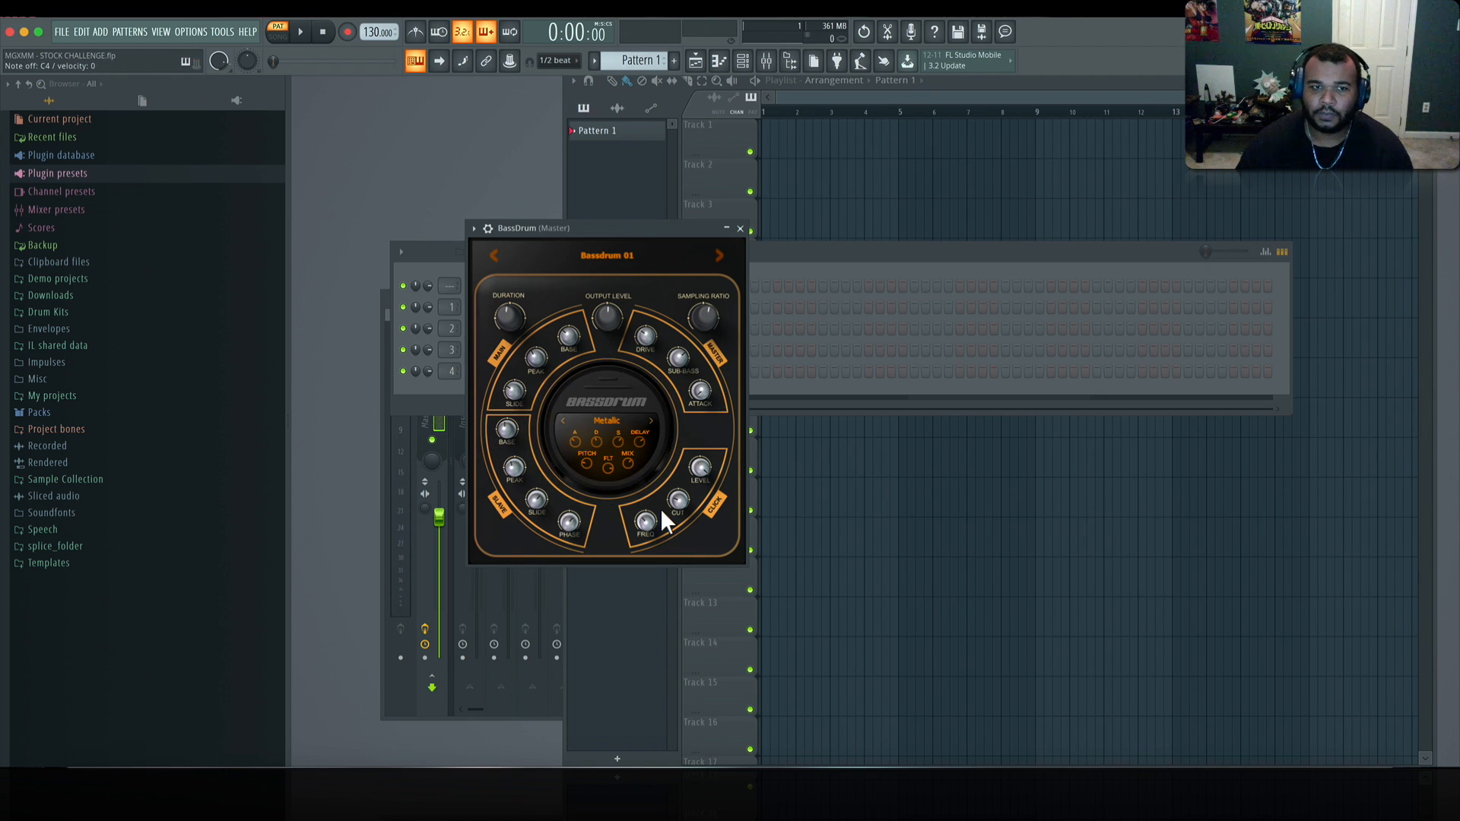
pyautogui.click(741, 229)
# Step: Route the BassDrum channel to mixer track 16 and name that track RECORD with a purple colour
pyautogui.moveTo(452, 290); pyautogui.dragTo(452, 258)
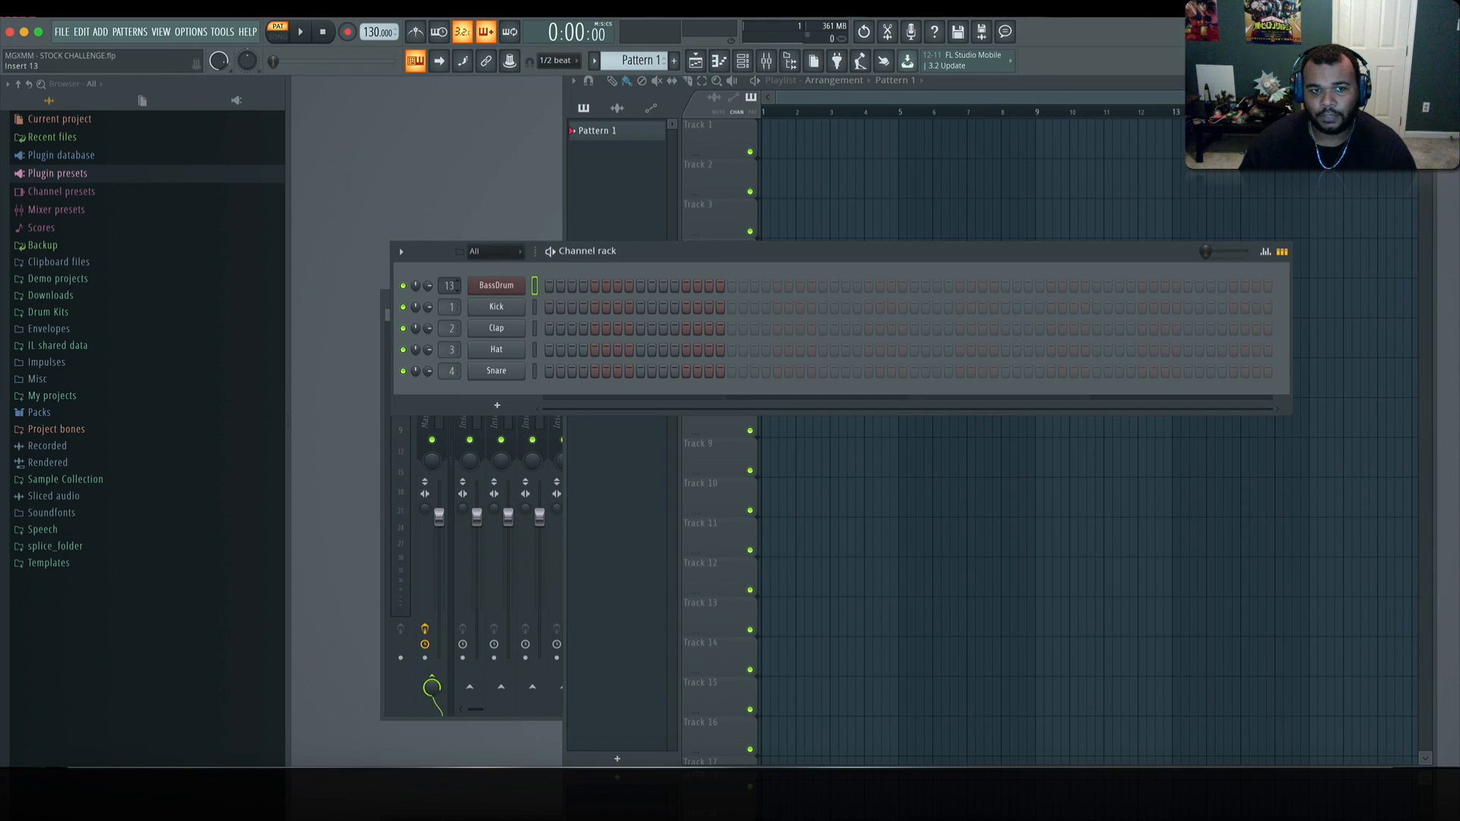
pyautogui.click(396, 479)
pyautogui.click(946, 382)
pyautogui.rightClick(947, 382)
pyautogui.click(1028, 334)
pyautogui.write('RECORD')
pyautogui.click(1023, 319)
pyautogui.click(1138, 308)
pyautogui.press('Return')
# Step: Load Edison into the RECORD track's first effect slot and record a BassDrum hit on input
pyautogui.click(1114, 341)
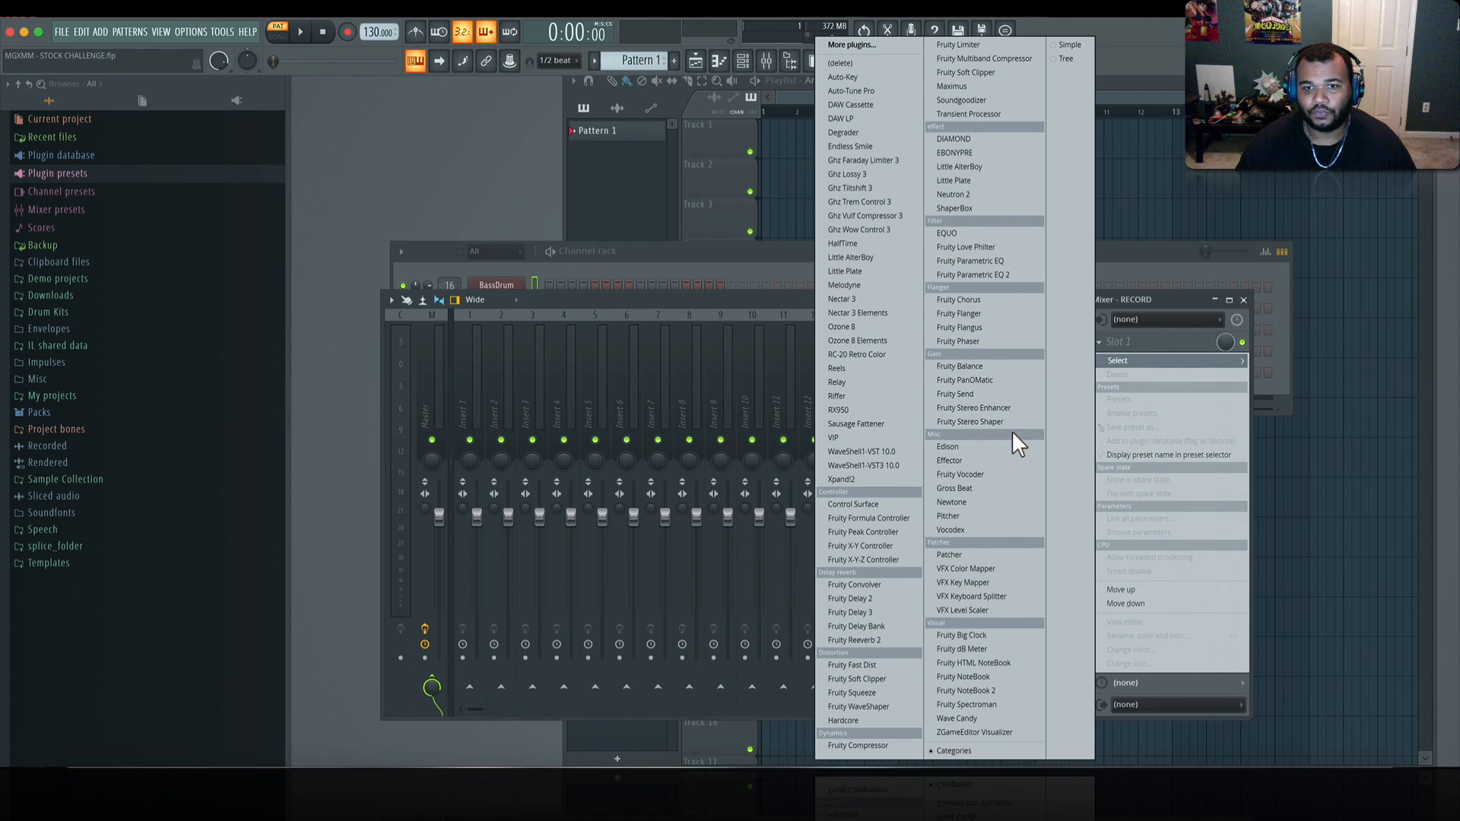
pyautogui.click(1004, 450)
pyautogui.click(454, 178)
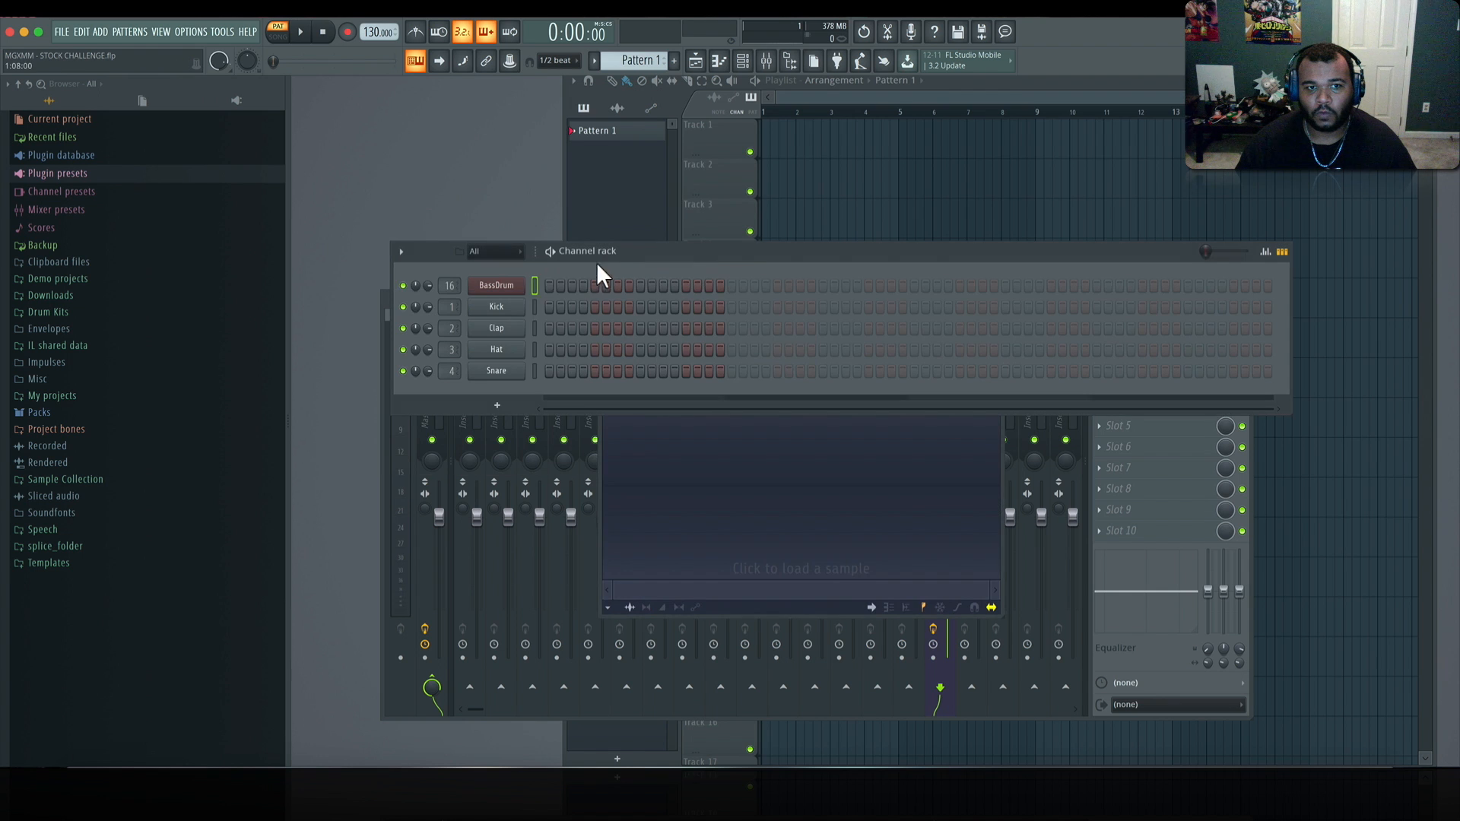
pyautogui.click(534, 287)
pyautogui.click(534, 286)
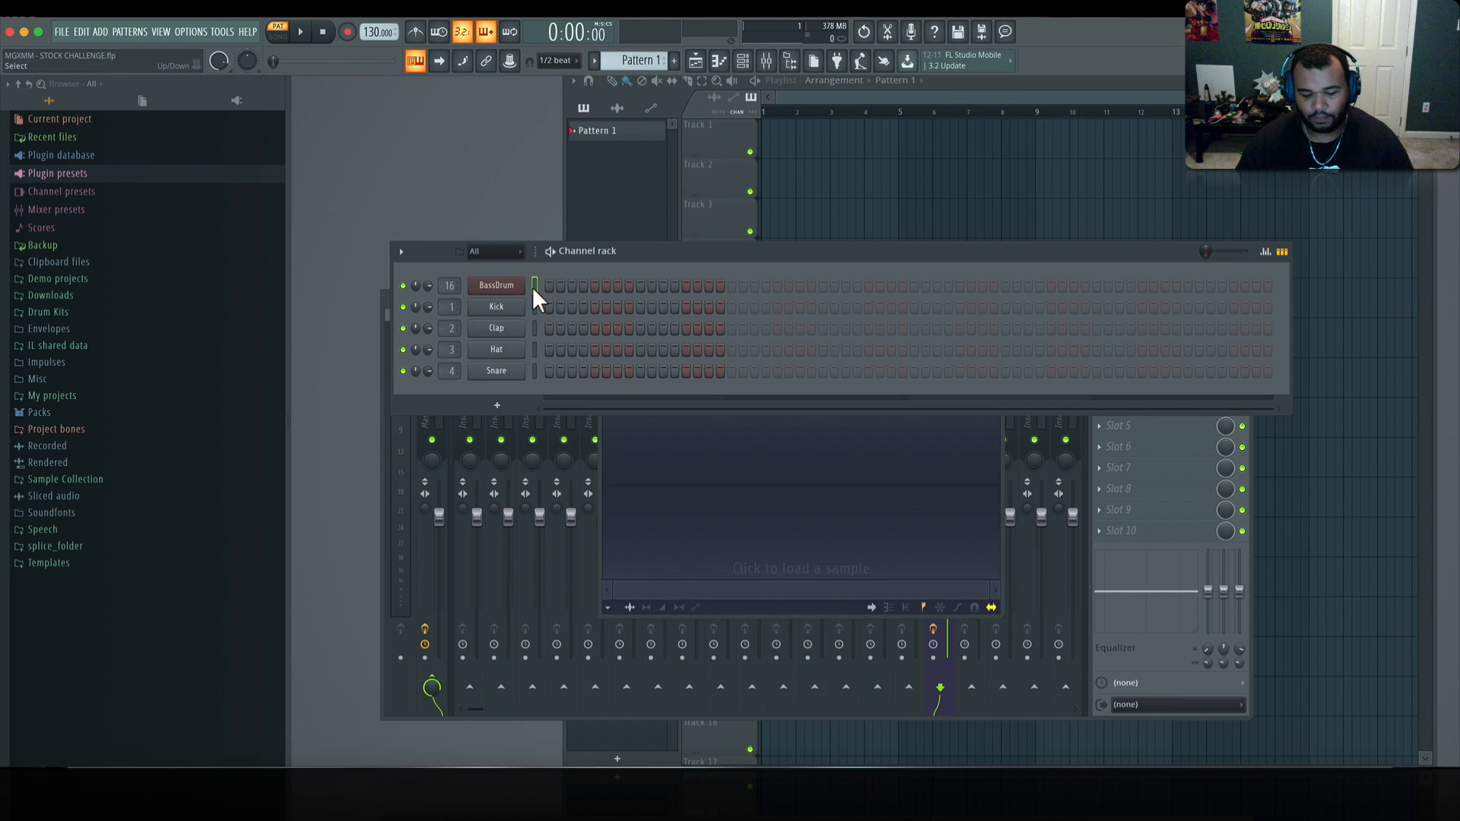
# Step: Trim the Edison recording to the kick hit and load that sample into the Kick channel
pyautogui.click(637, 487)
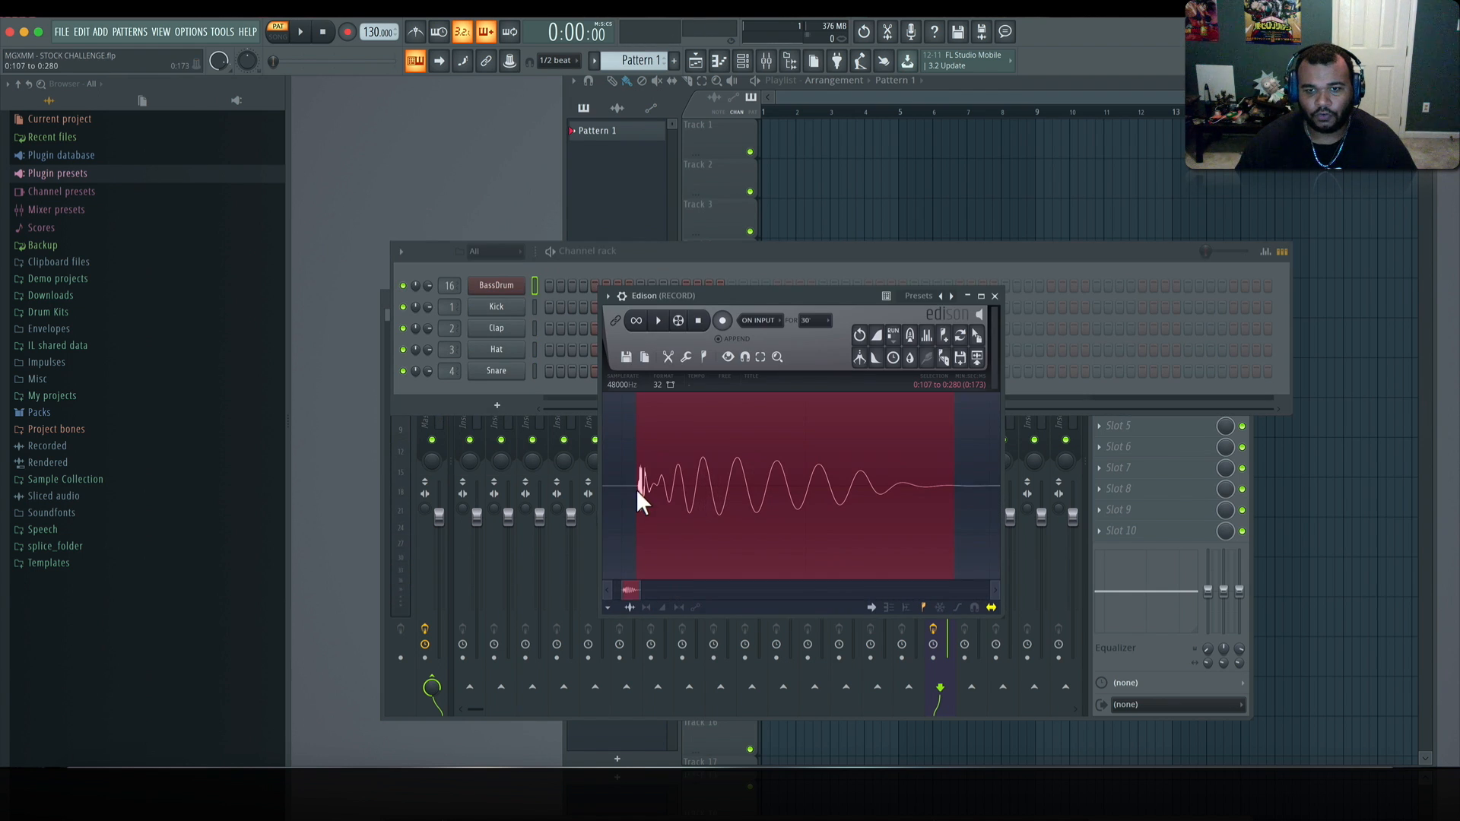
pyautogui.moveTo(954, 490); pyautogui.dragTo(980, 487)
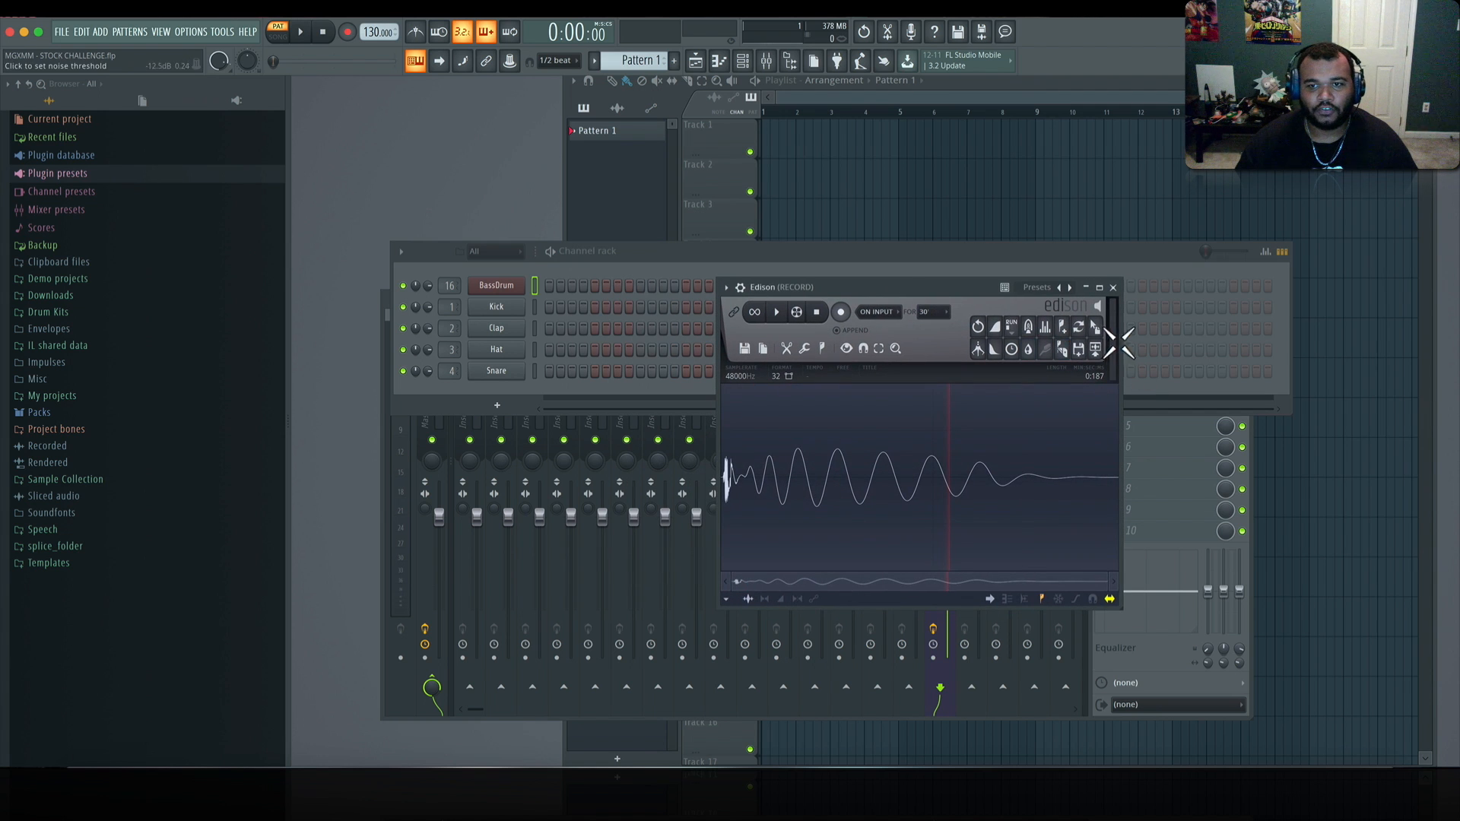
pyautogui.moveTo(1095, 326); pyautogui.dragTo(510, 305)
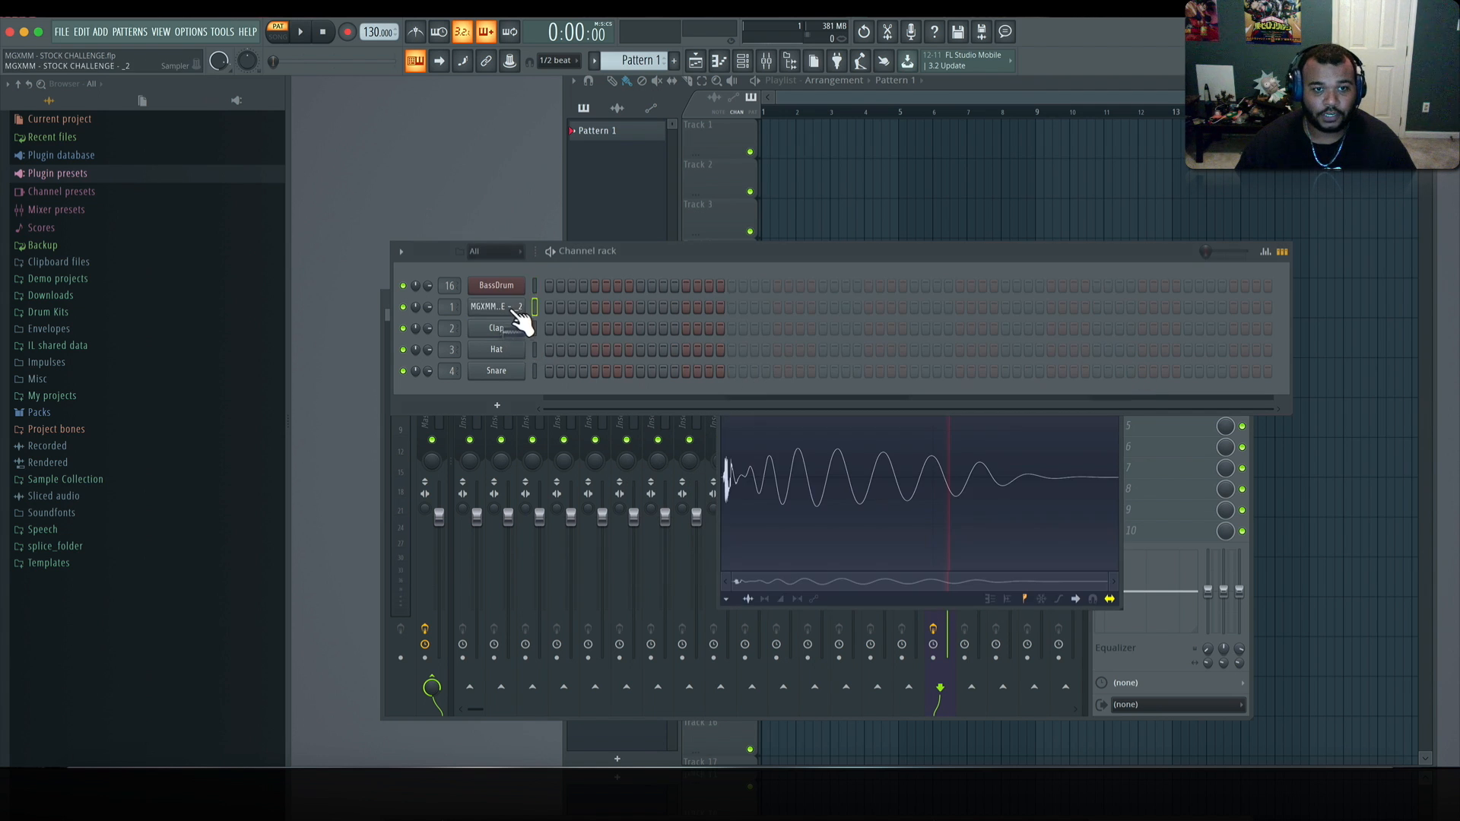
# Step: Normalize the recorded kick sample in its channel settings, turn on Clip and raise Boost to about 25%
pyautogui.click(516, 309)
pyautogui.moveTo(586, 189); pyautogui.dragTo(929, 274)
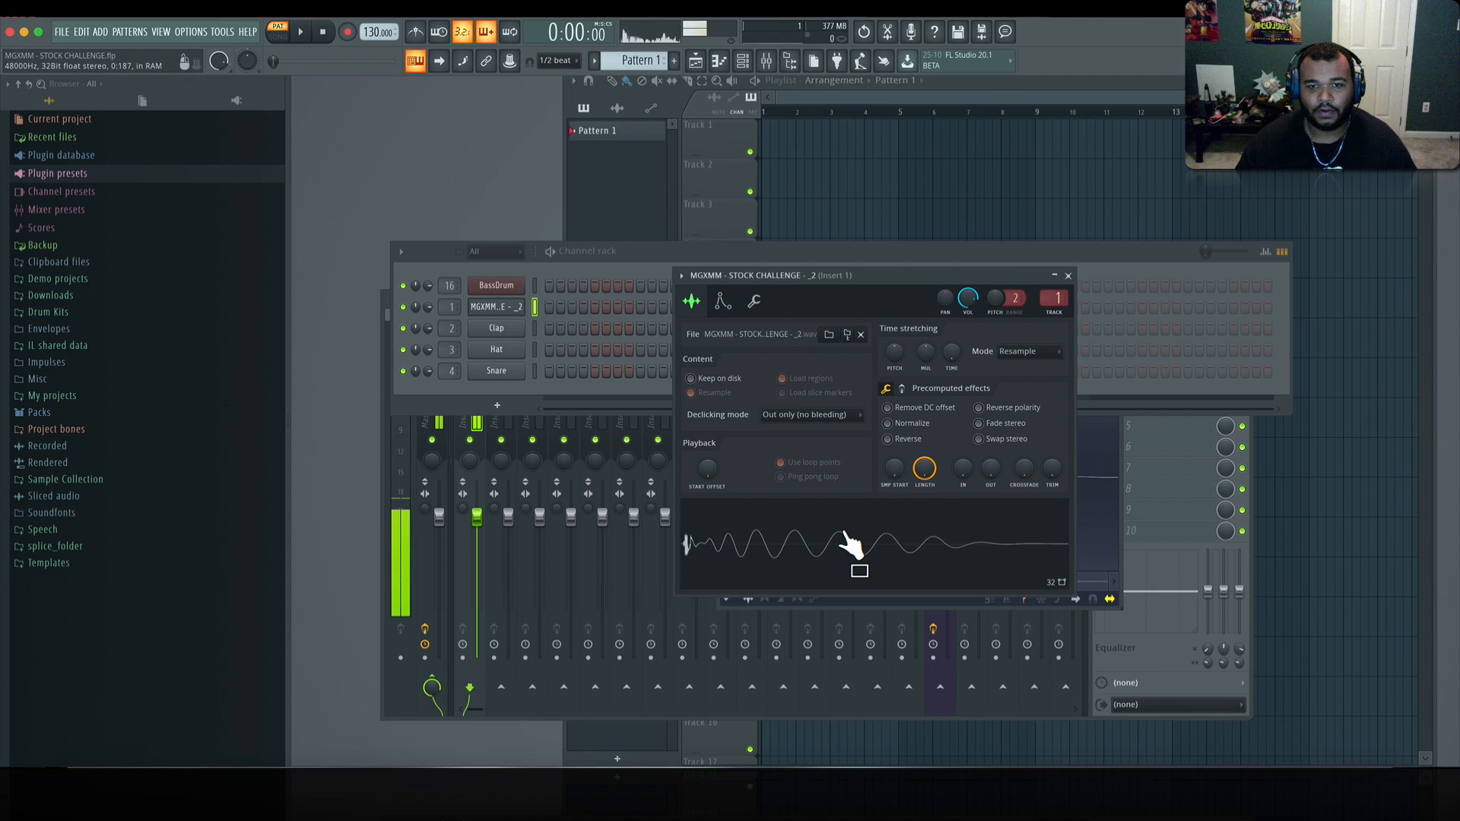
pyautogui.click(905, 423)
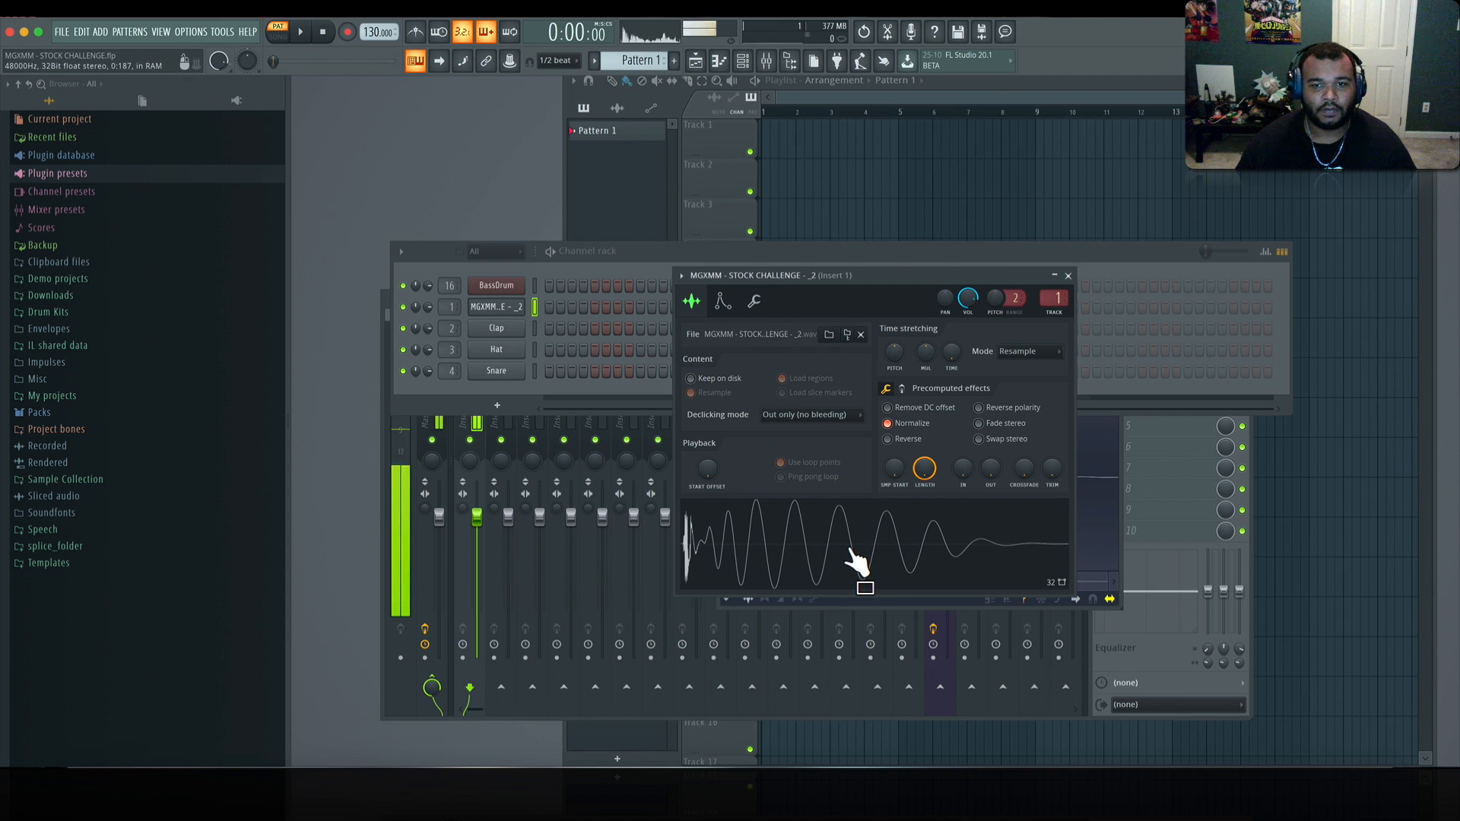
pyautogui.click(902, 388)
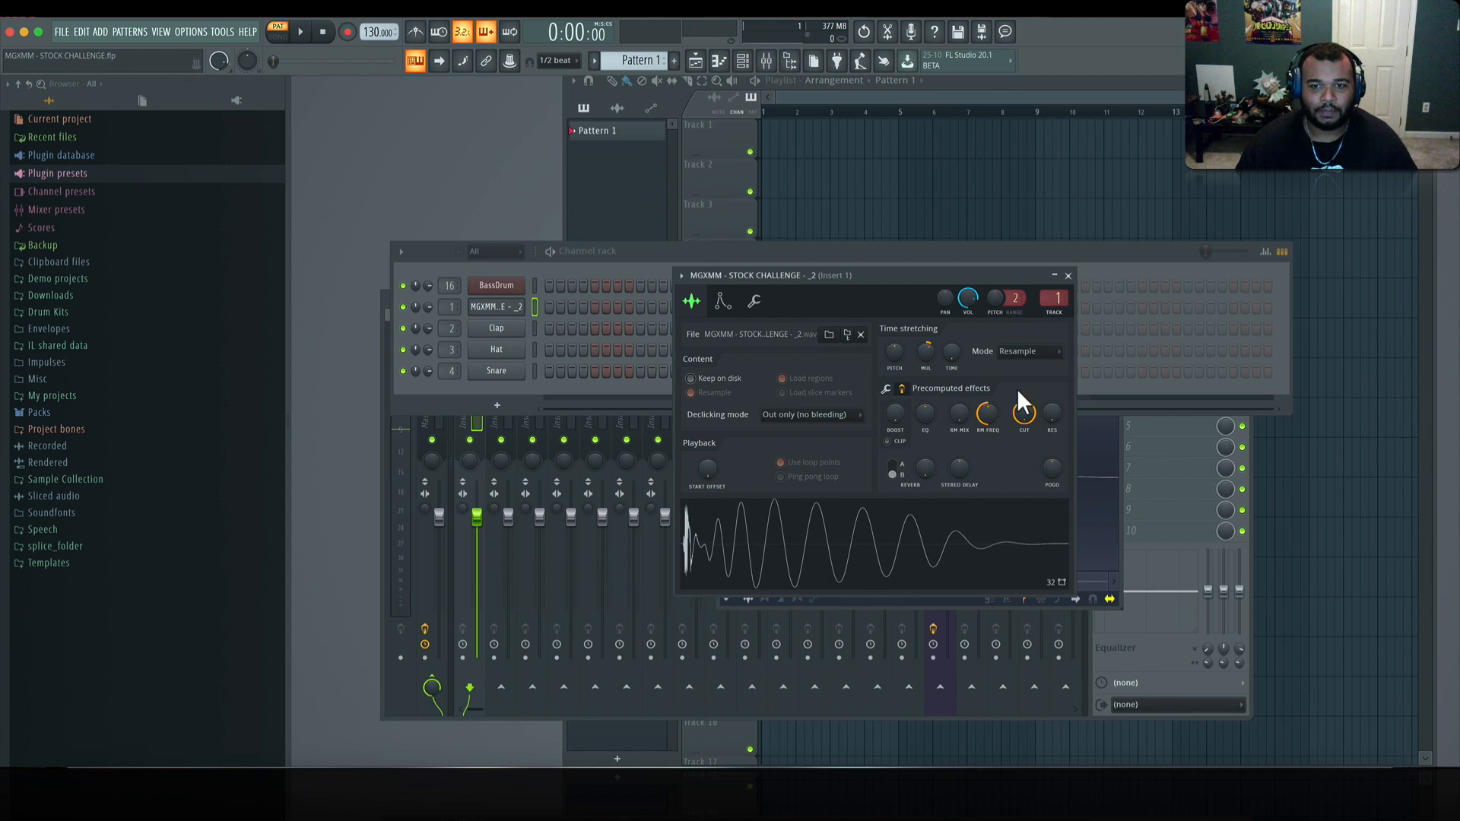
pyautogui.click(897, 442)
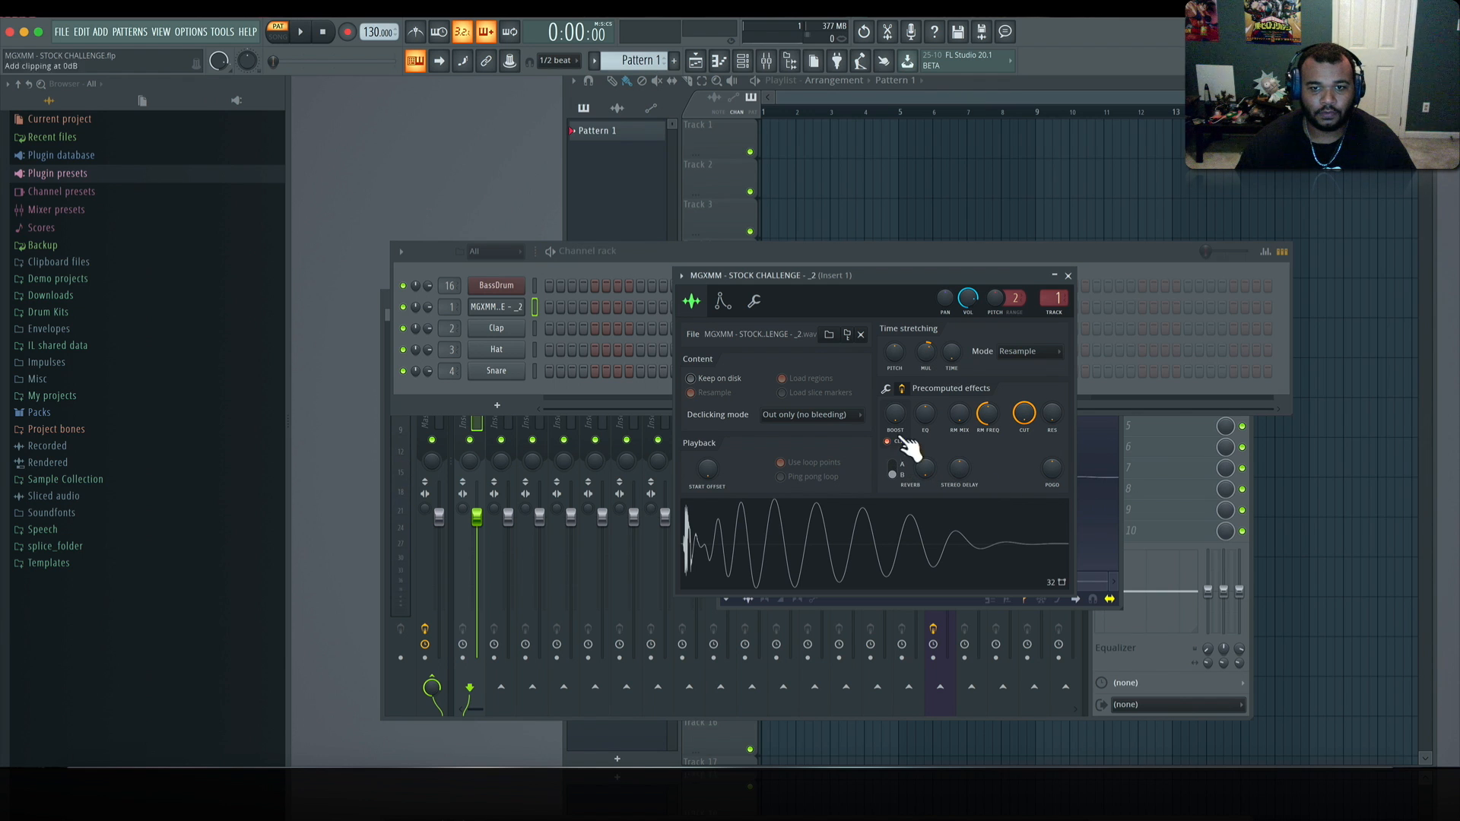
pyautogui.click(848, 541)
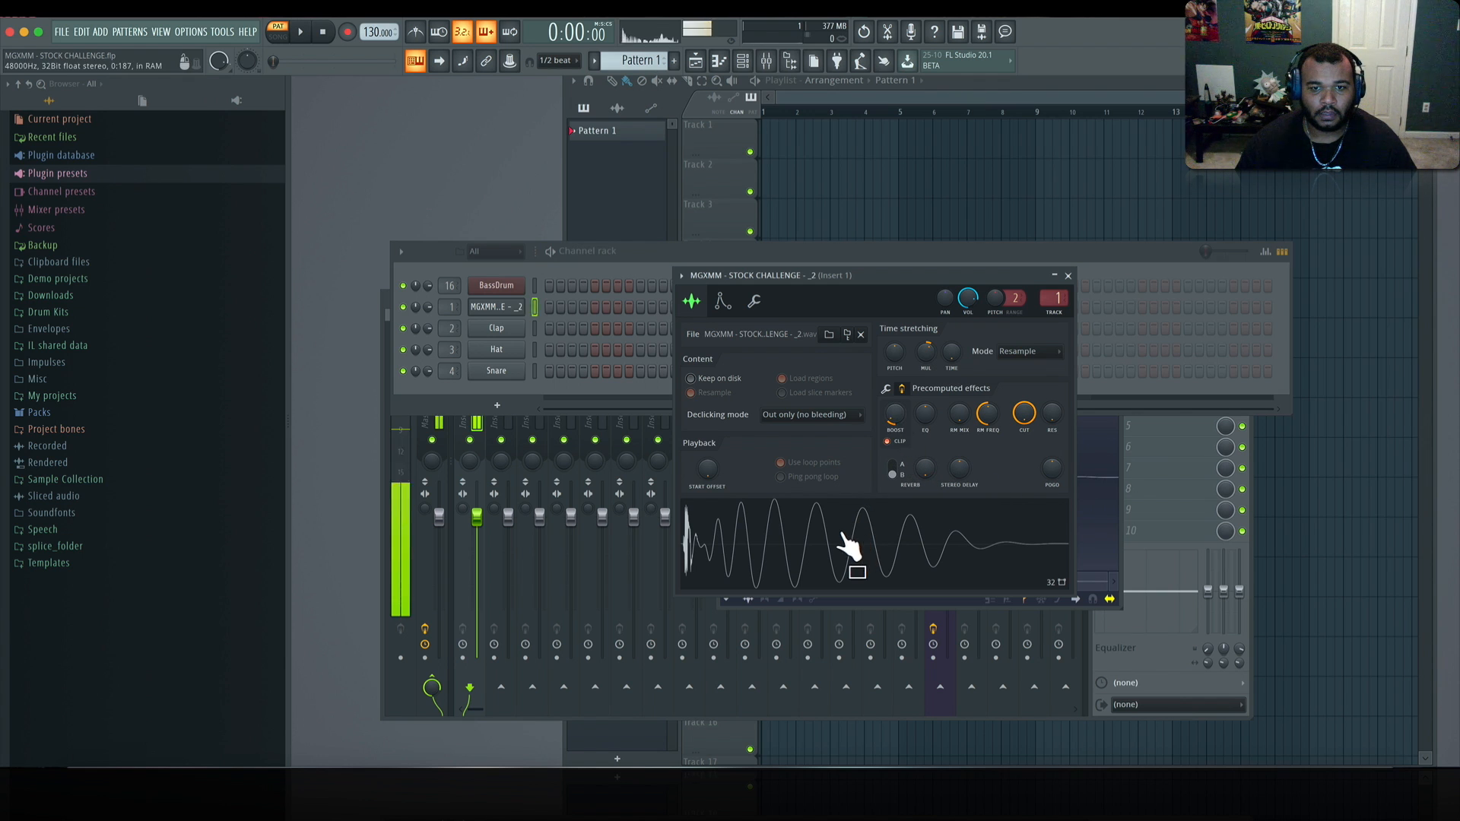
pyautogui.moveTo(896, 415); pyautogui.dragTo(896, 380)
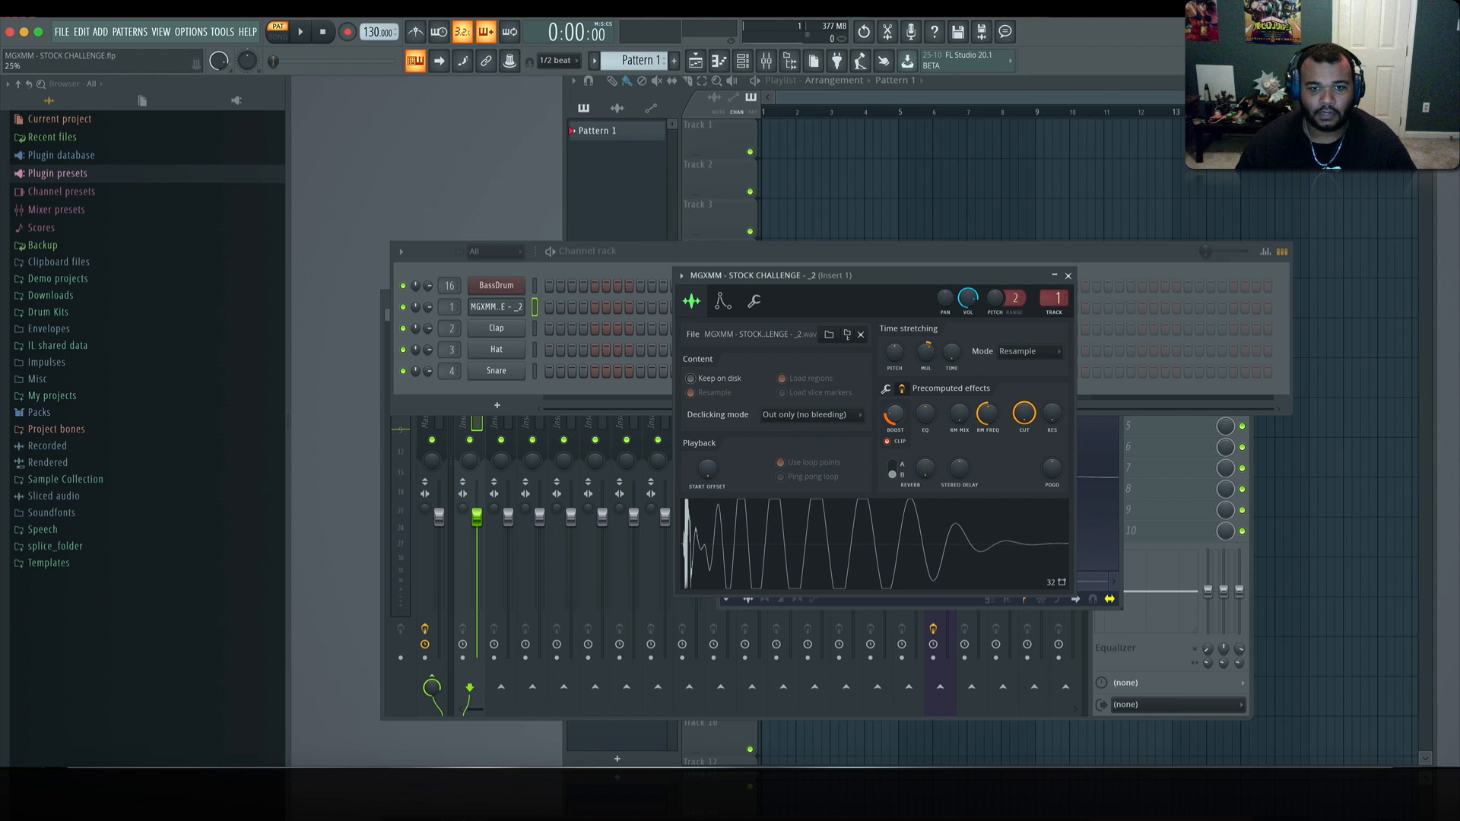
# Step: Enable the kick's volume envelope with a longer hold and no decay, and make the channel cut itself
pyautogui.click(722, 301)
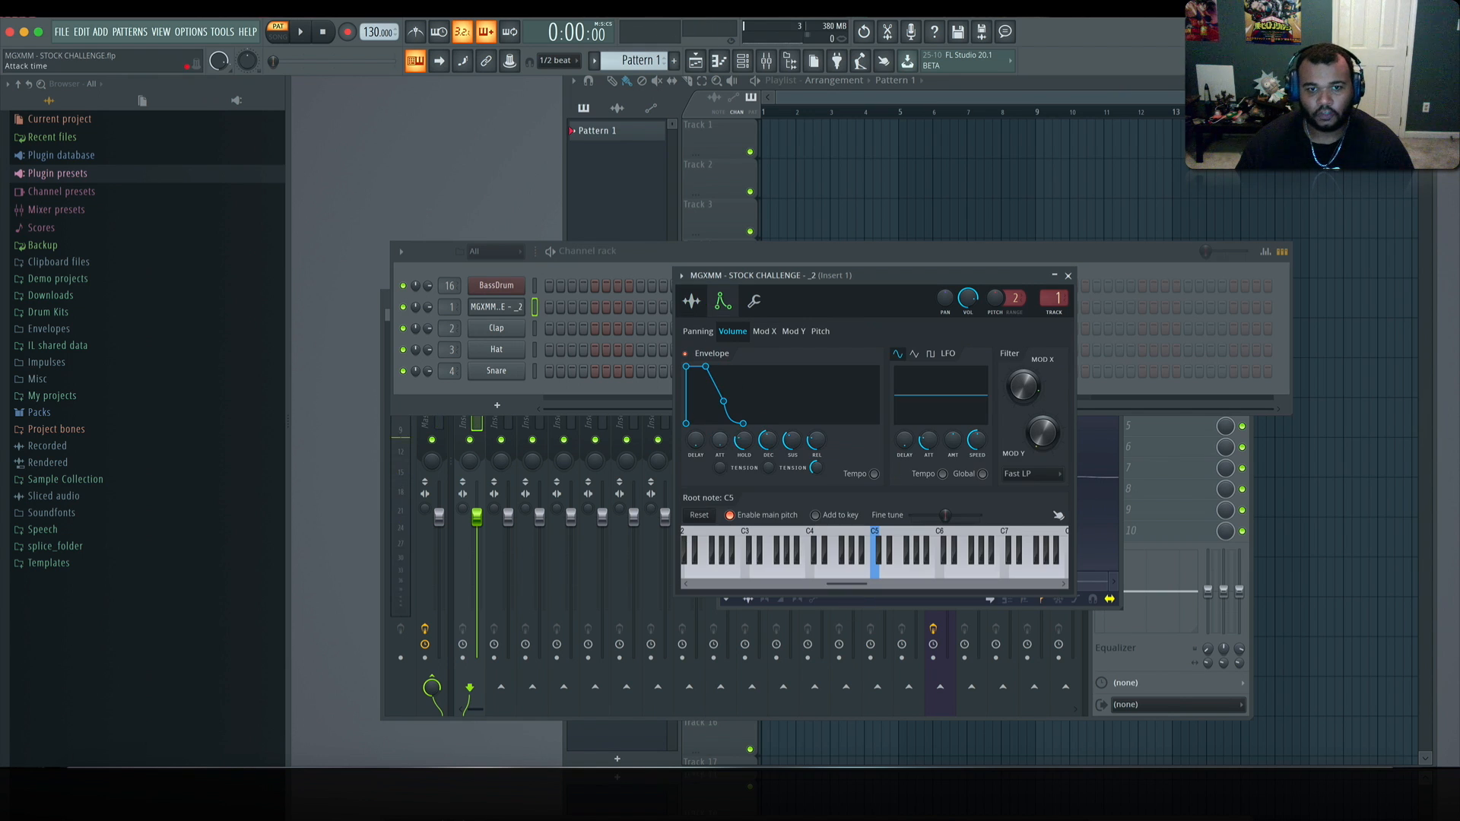
pyautogui.press('q')
pyautogui.moveTo(746, 440); pyautogui.dragTo(769, 476)
pyautogui.click(754, 301)
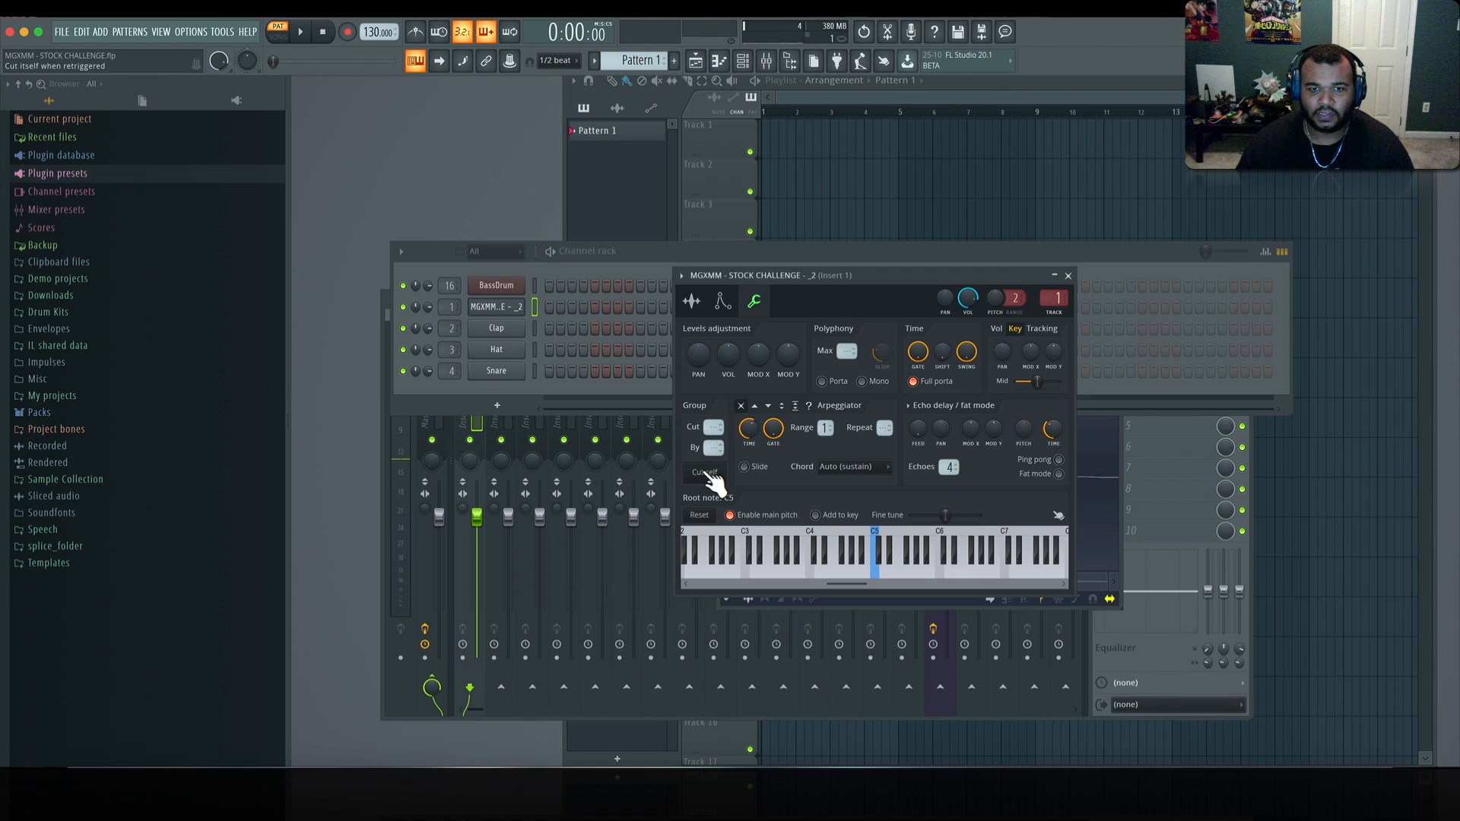
pyautogui.press('q')
# Step: Set the kick's time stretching mode to Auto, adjust its pitch and stretch multiplier, audition it and close the settings
pyautogui.click(693, 302)
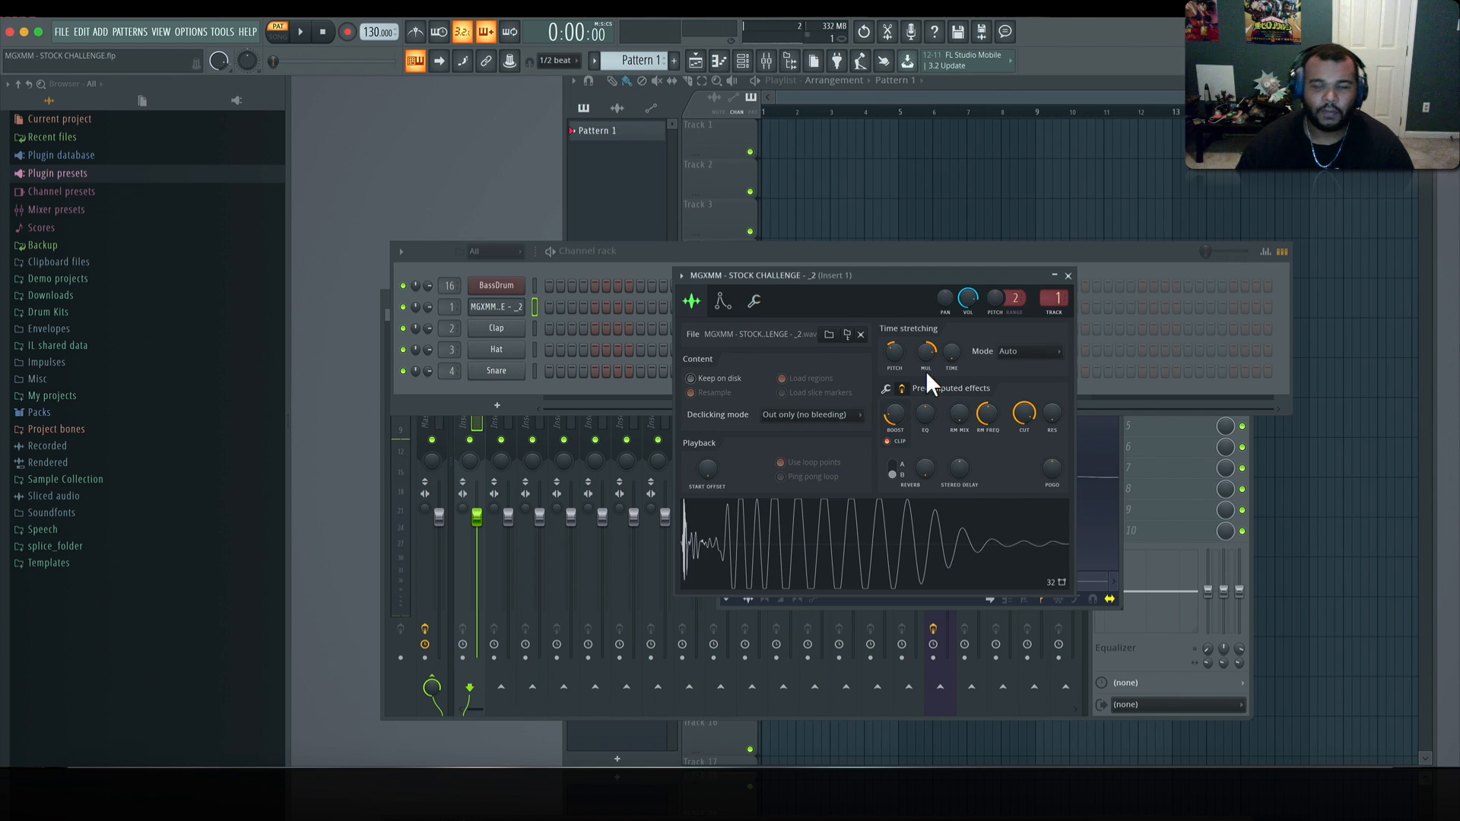
pyautogui.press('q')
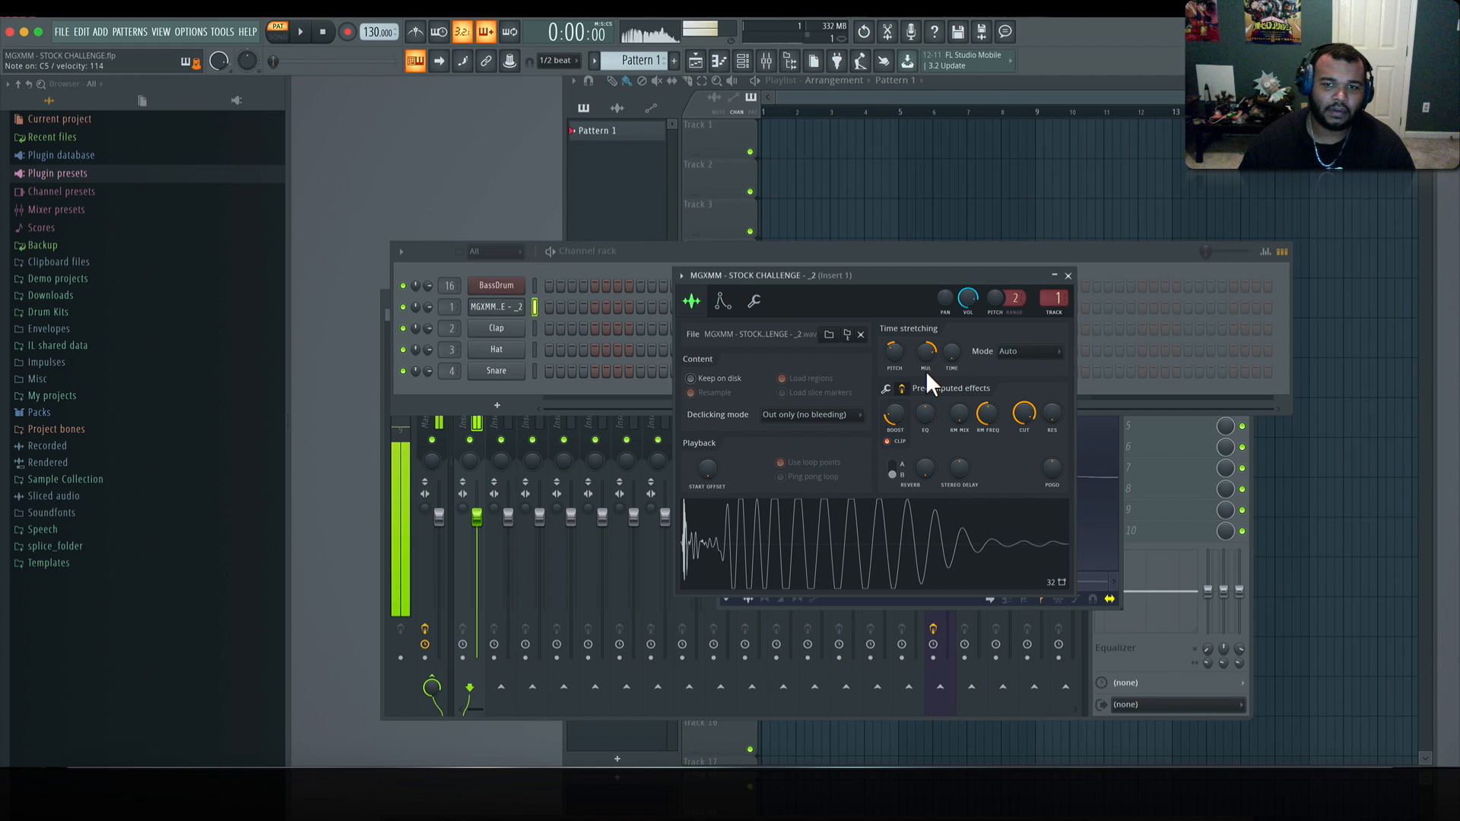
pyautogui.moveTo(929, 371); pyautogui.dragTo(928, 354)
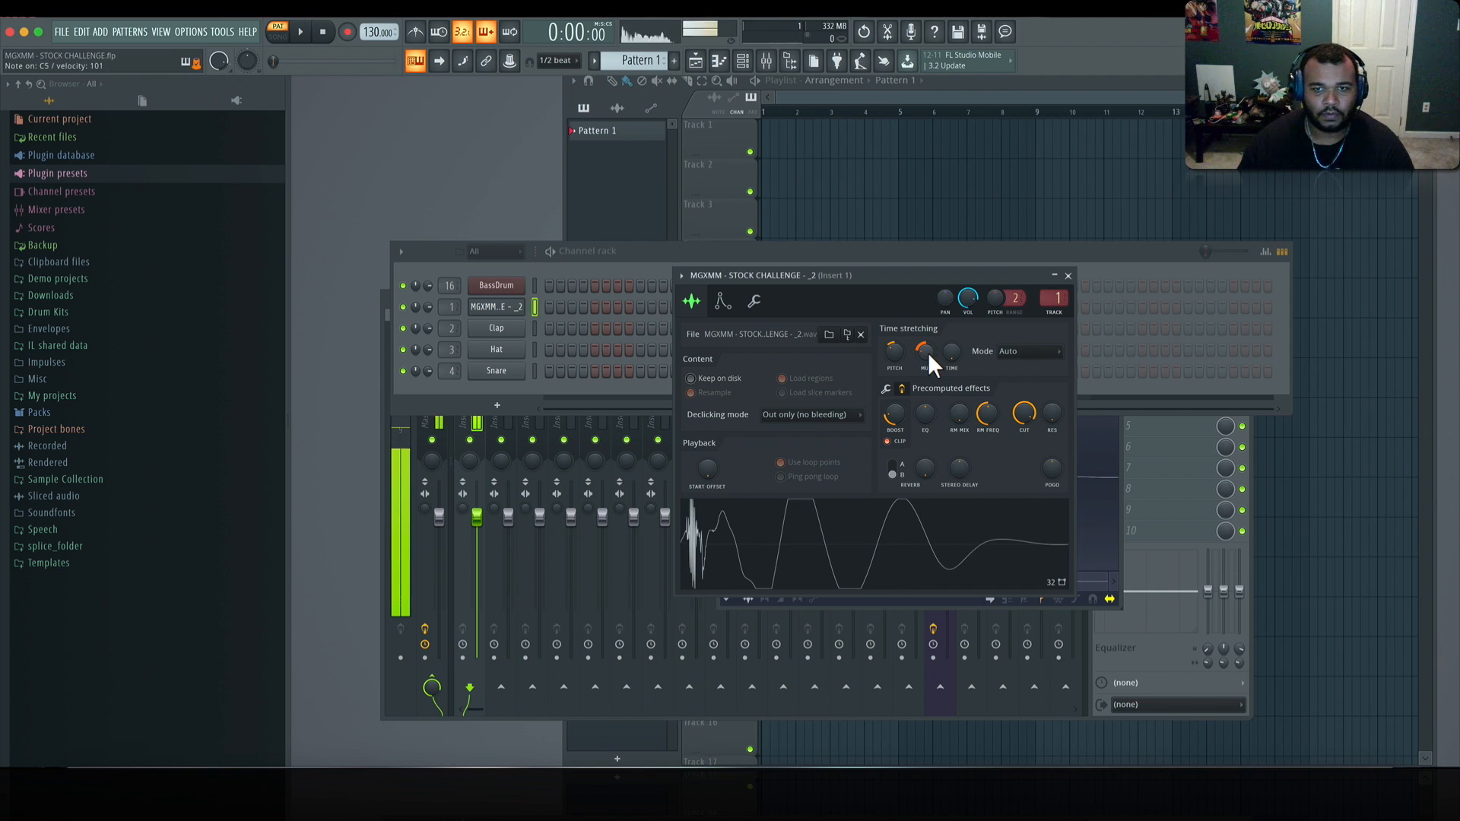
pyautogui.click(723, 301)
pyautogui.press('q')
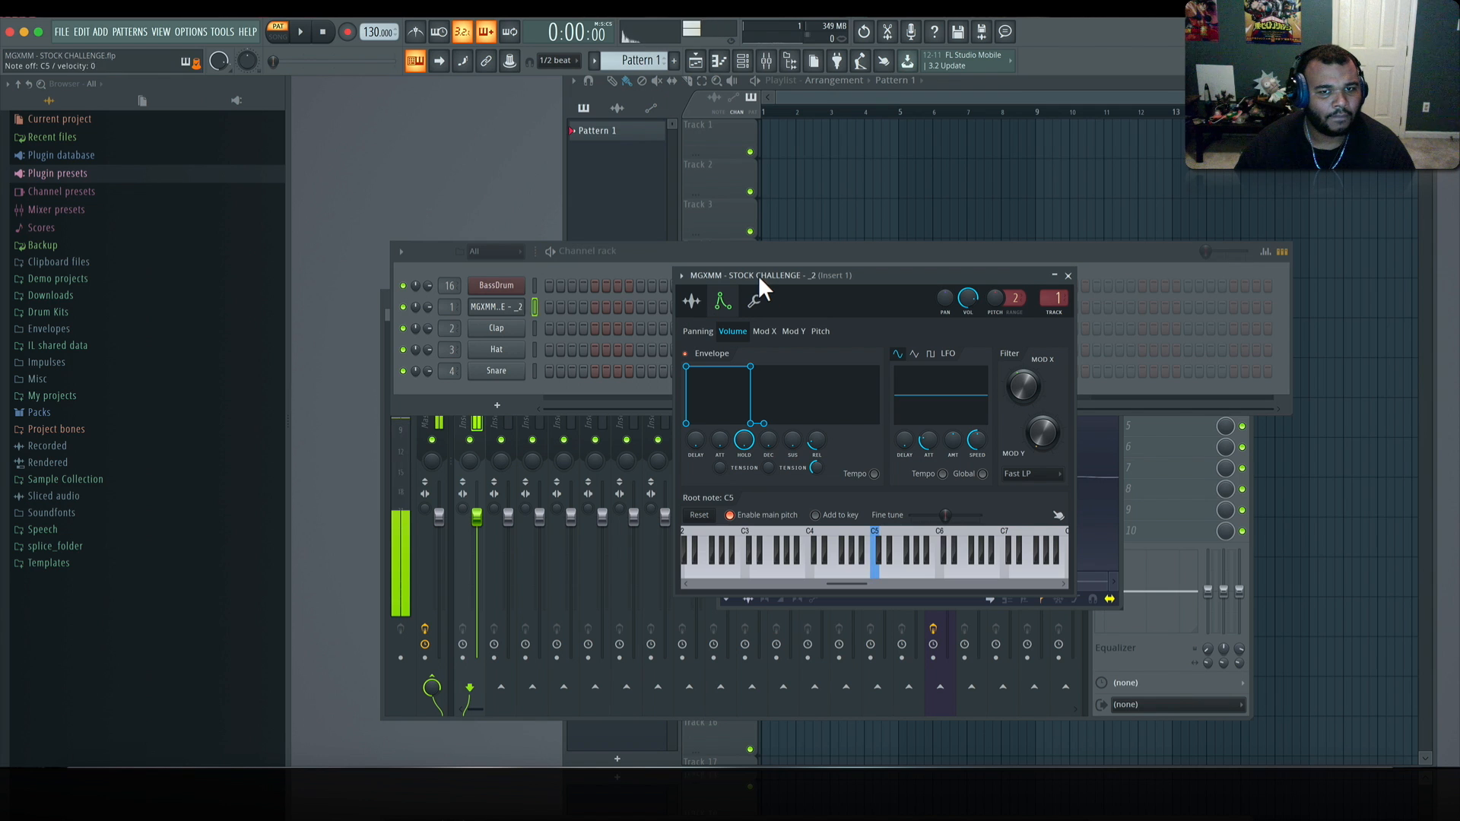
pyautogui.click(1068, 275)
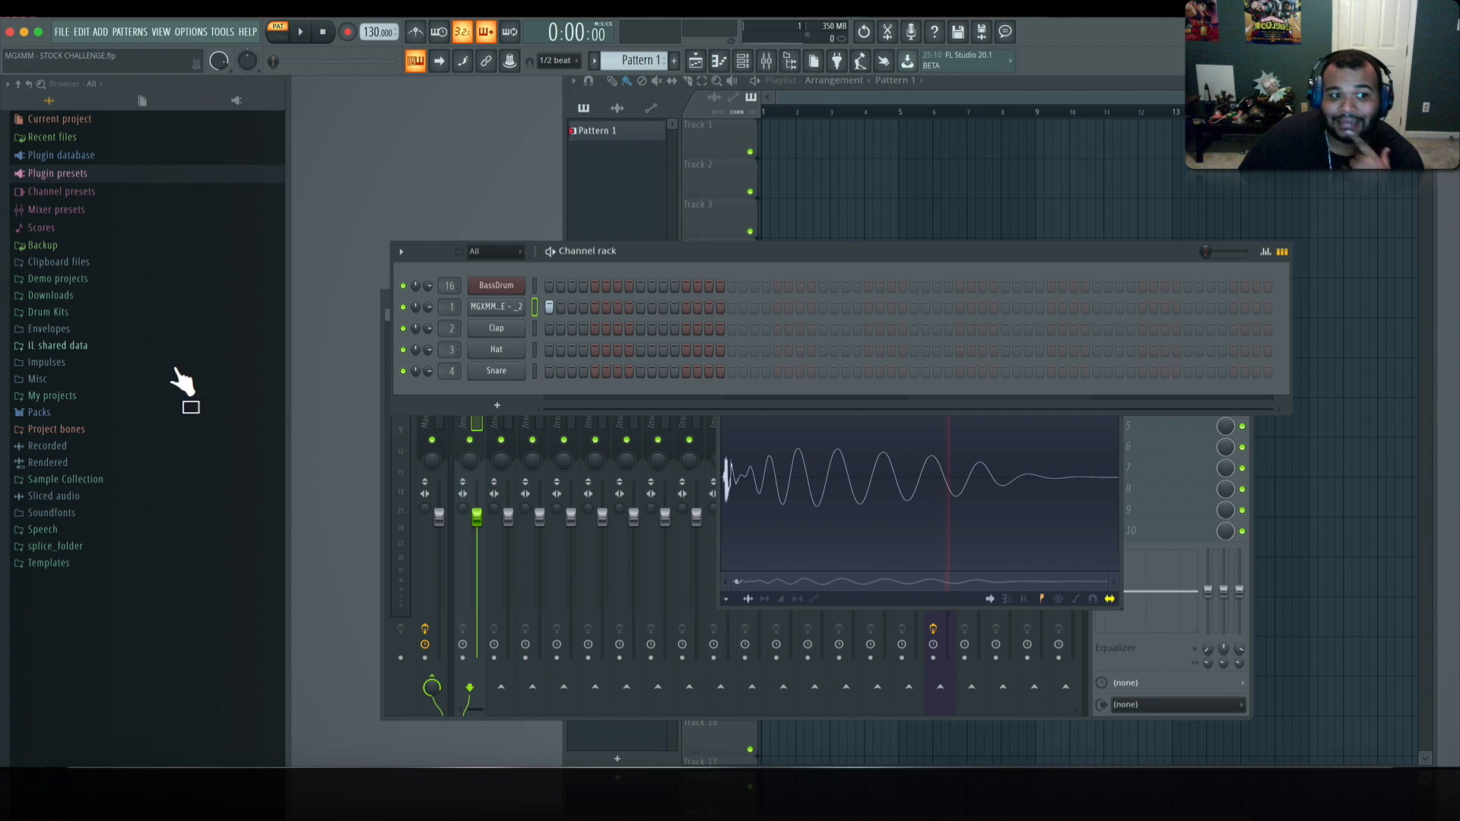
# Step: Load 808 Snare from the Packs drum snares into the Snare channel
pyautogui.click(114, 416)
pyautogui.click(141, 431)
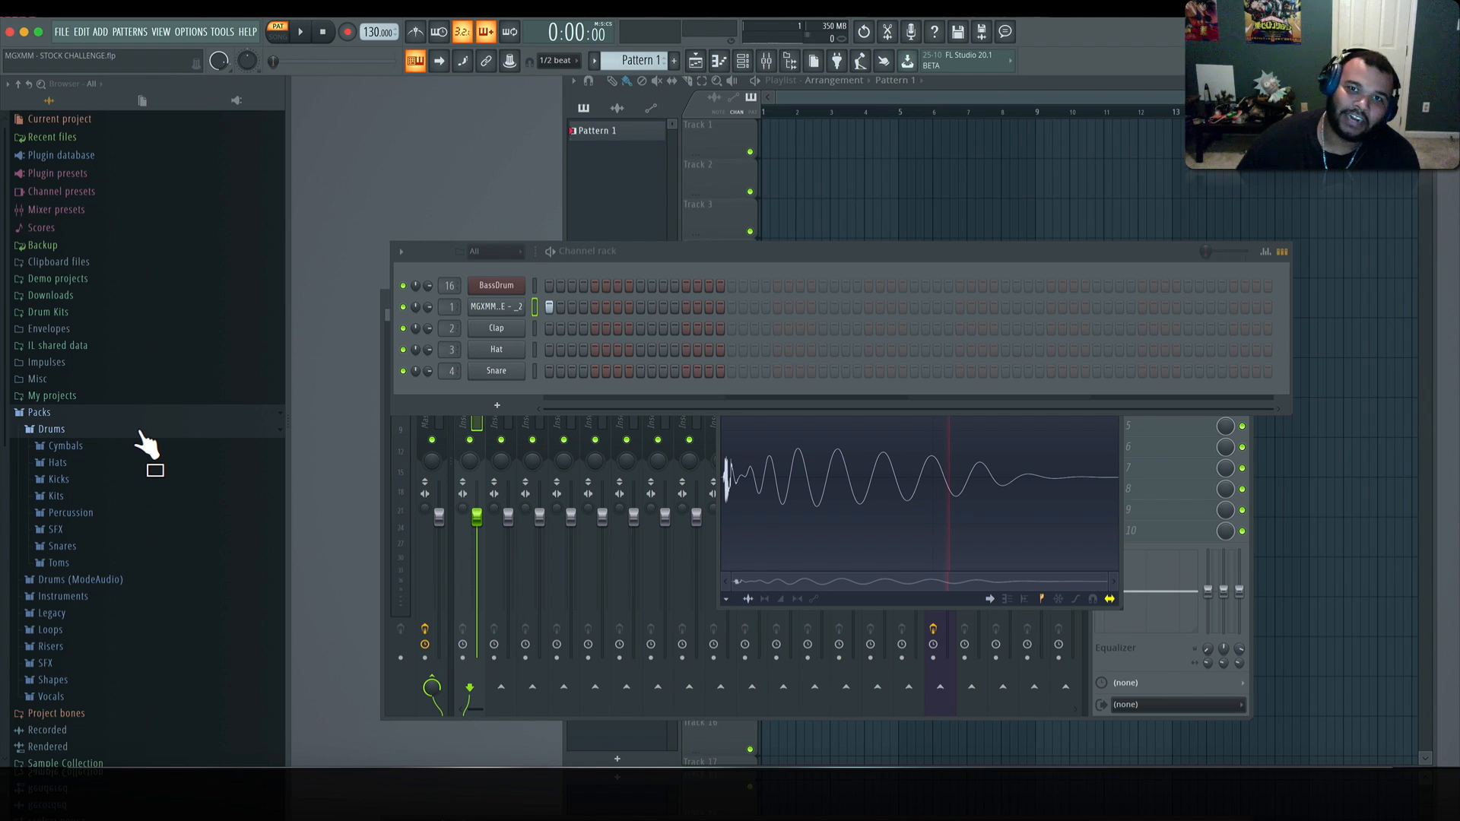
pyautogui.click(102, 546)
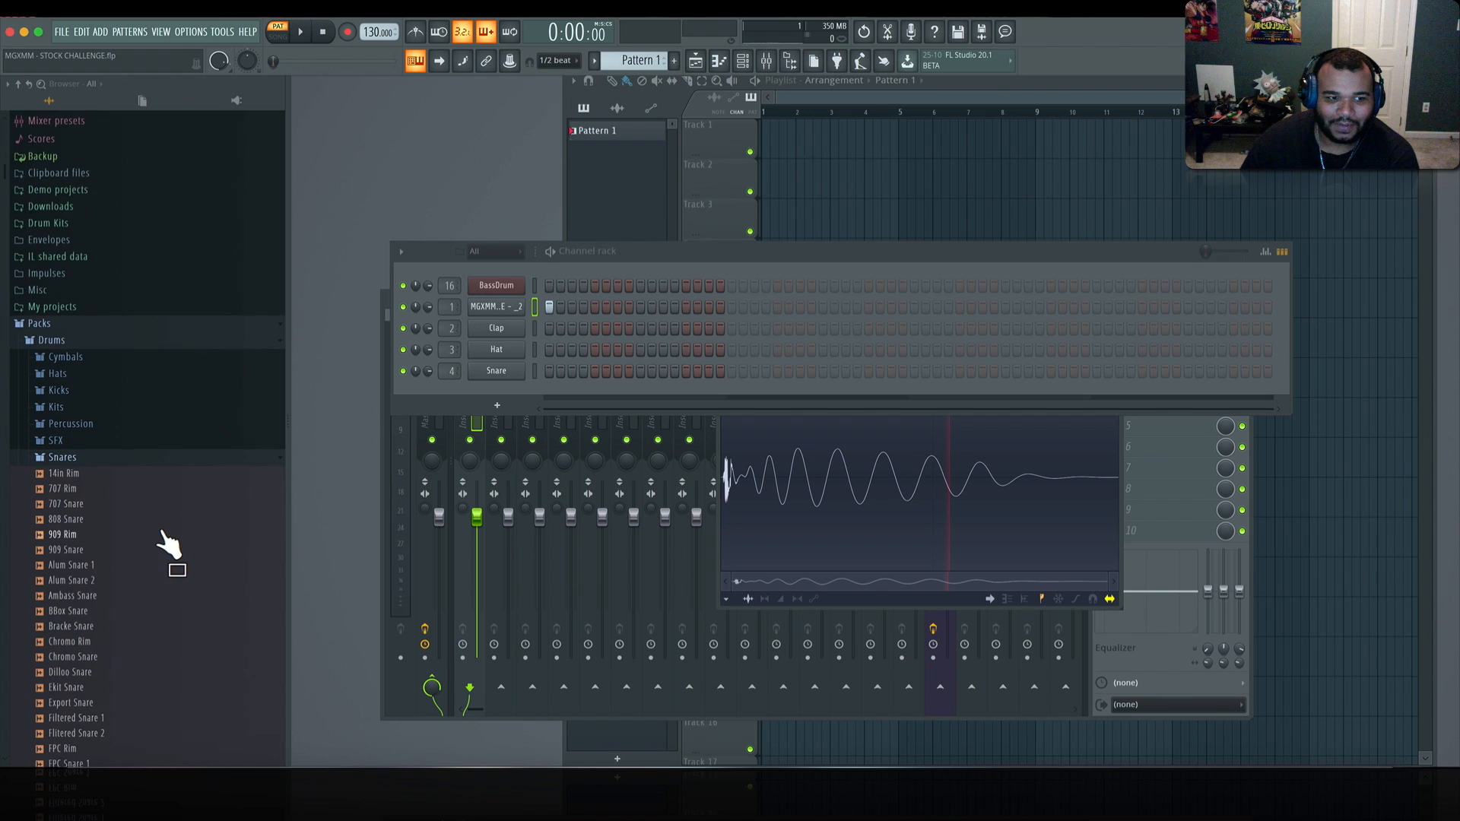
pyautogui.scroll(-3, 166, 546)
pyautogui.click(137, 394)
pyautogui.moveTo(137, 410); pyautogui.dragTo(496, 371)
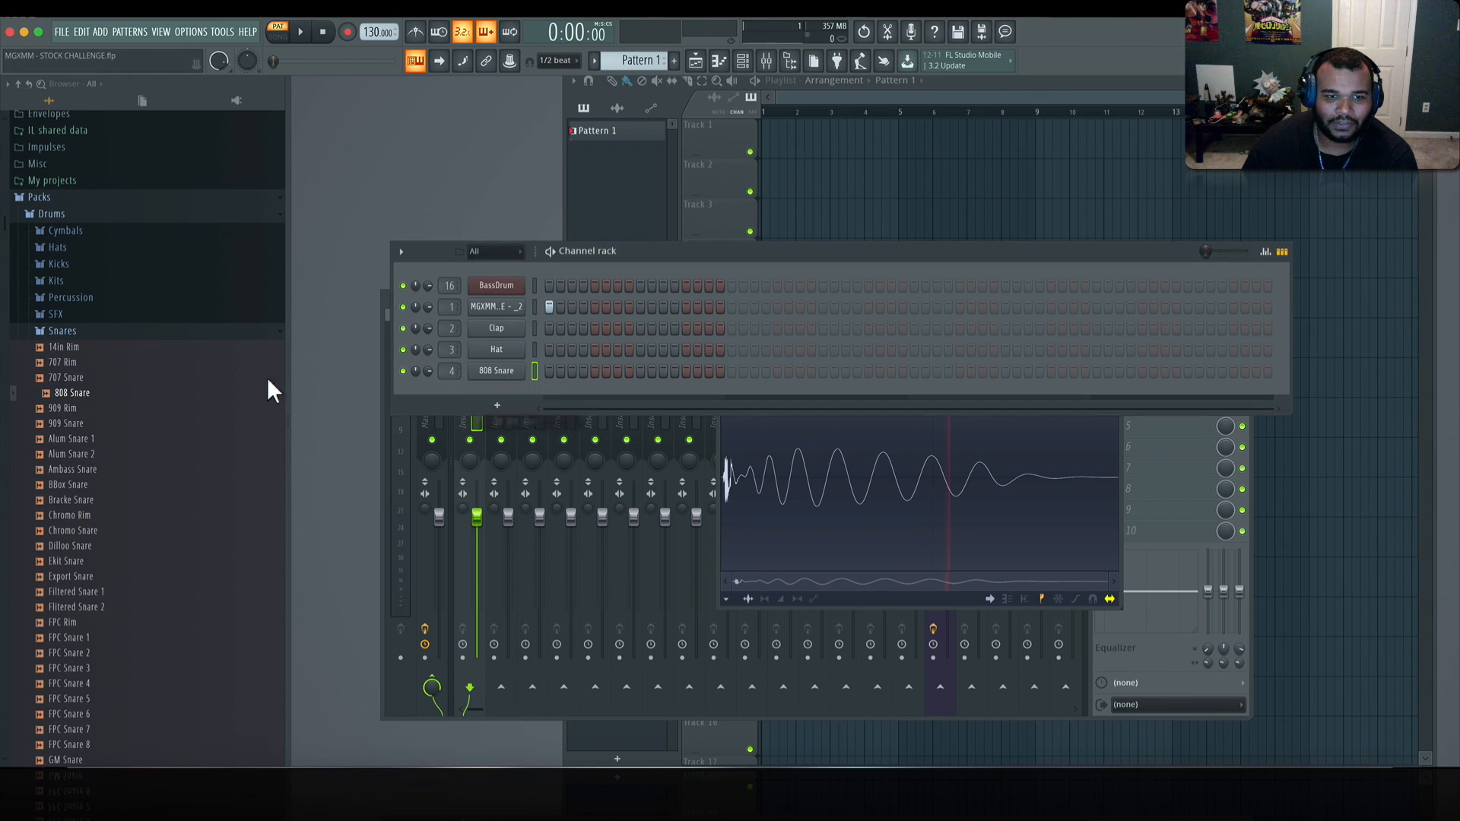
# Step: Load Importer Snare 2 into the Clap channel and add Smigen Snare 2 as a new channel below 808 Snare
pyautogui.scroll(-15, 114, 430)
pyautogui.moveTo(152, 571); pyautogui.dragTo(497, 323)
pyautogui.scroll(-8, 162, 523)
pyautogui.click(82, 597)
pyautogui.moveTo(99, 602); pyautogui.dragTo(505, 386)
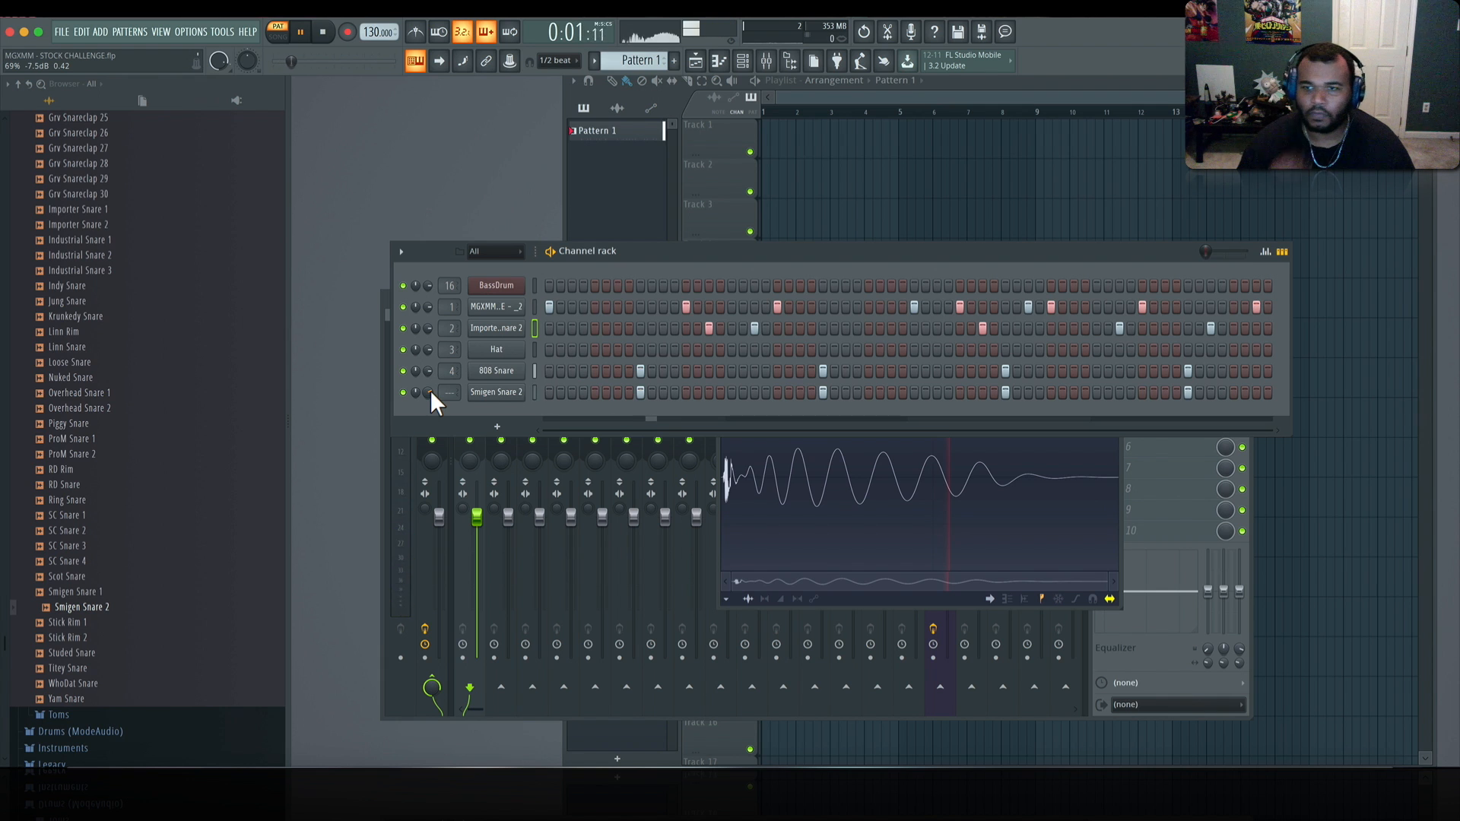
# Step: Stop the pattern playback and collapse the Snares folder in the browser
pyautogui.press('space')
pyautogui.scroll(8, 137, 325)
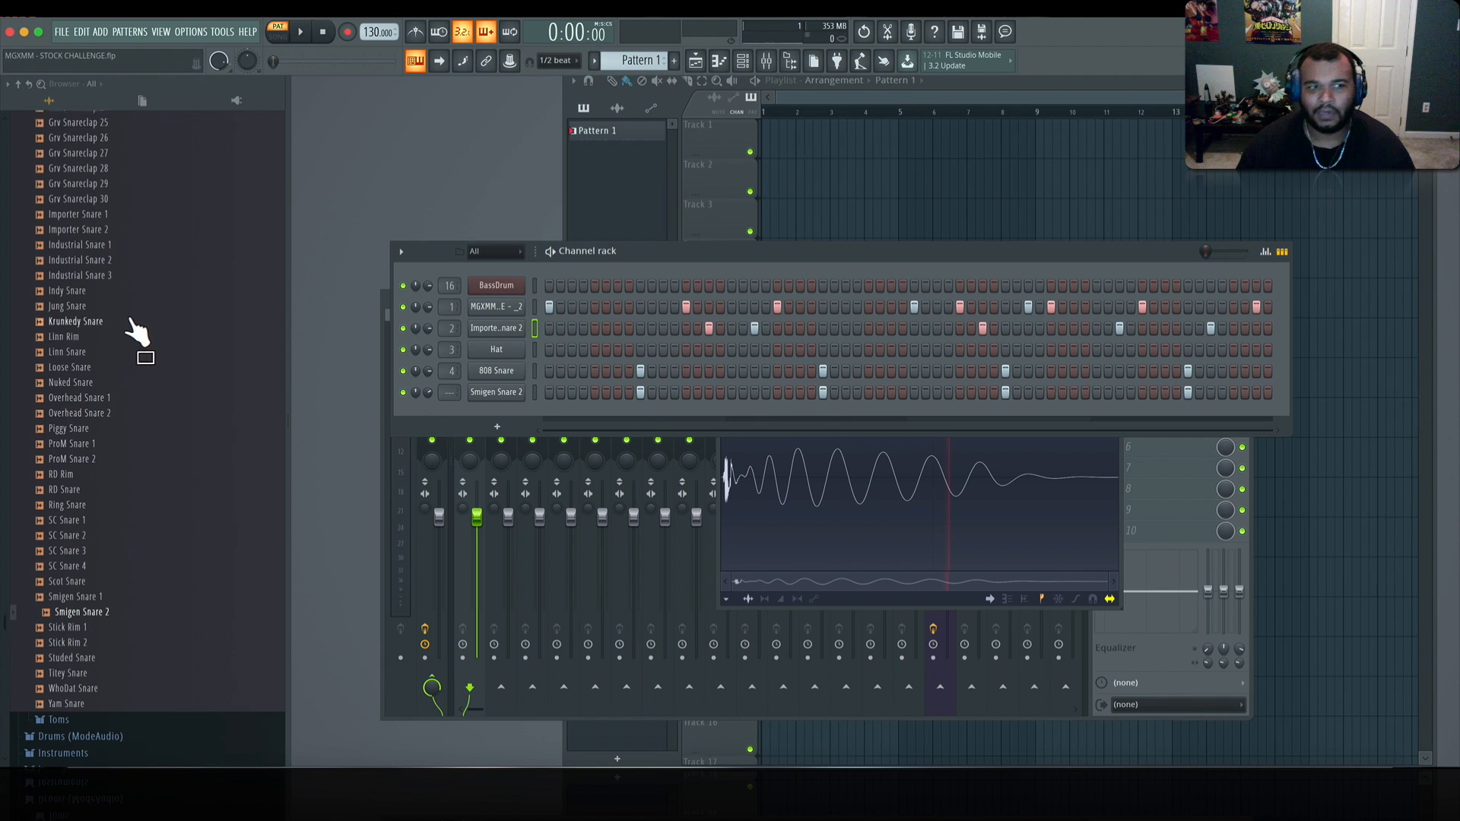
pyautogui.scroll(8, 148, 328)
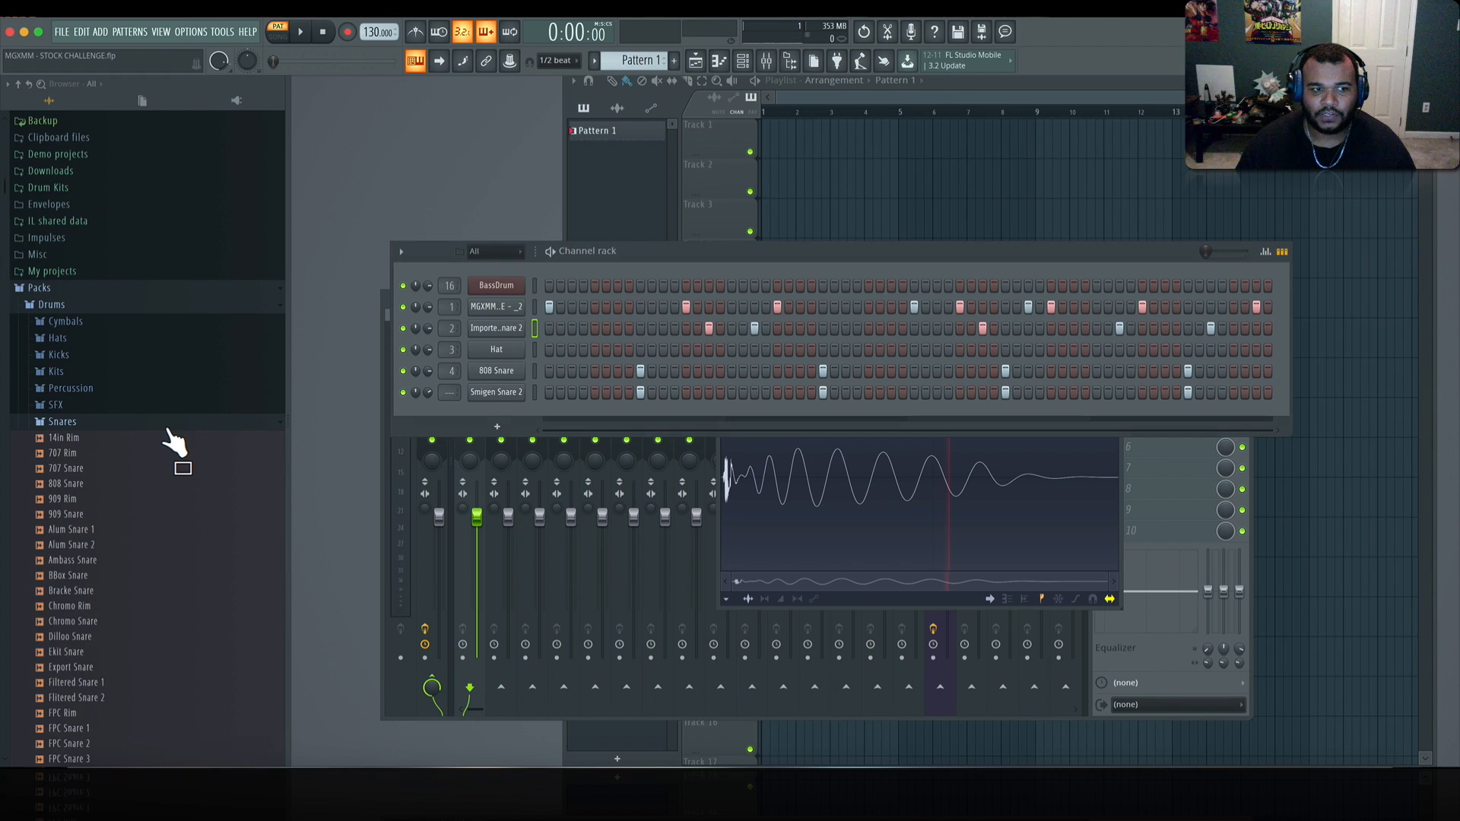
pyautogui.click(166, 423)
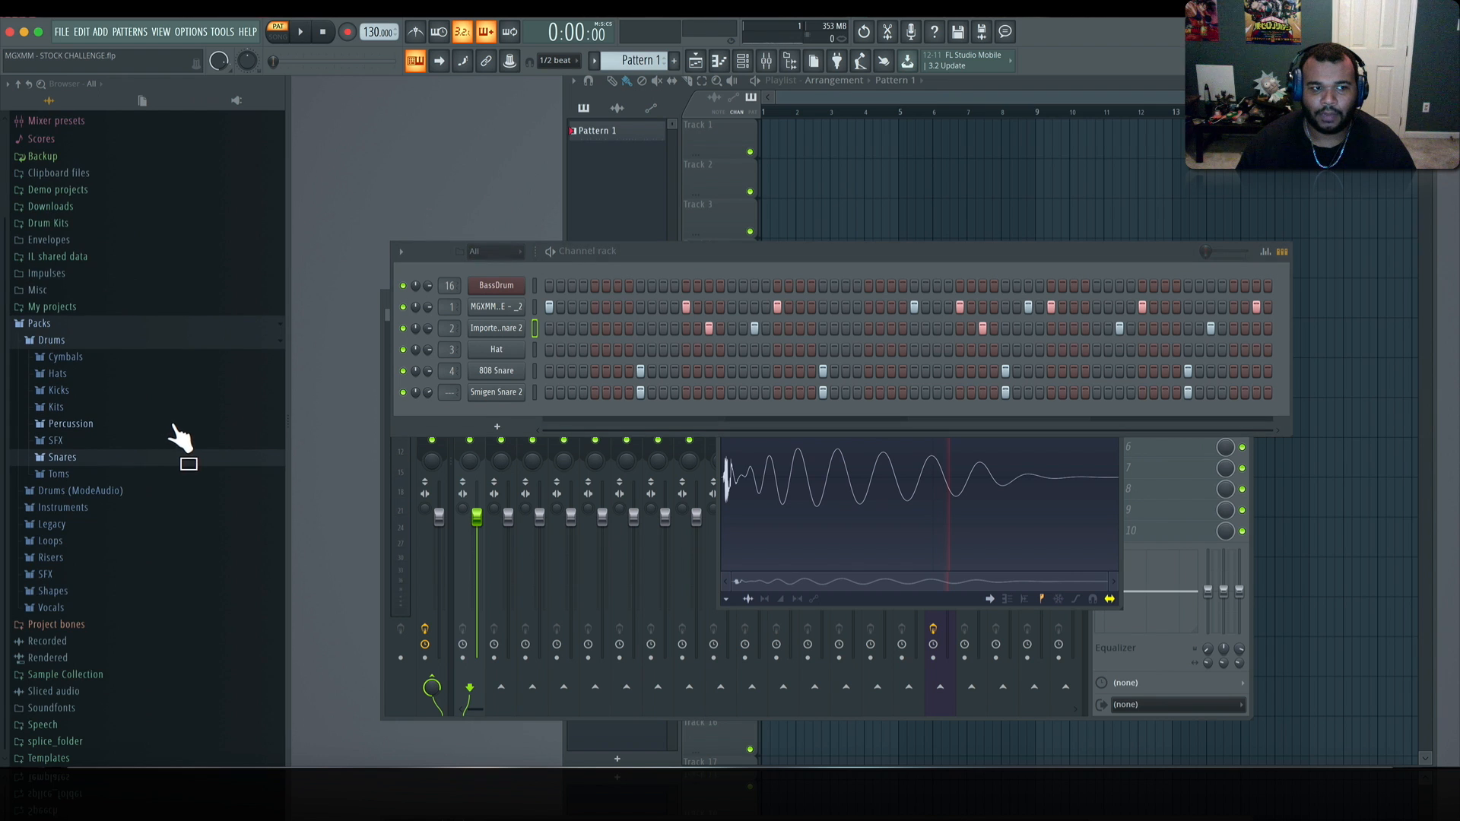
# Step: Insert a Drumaxx channel above BassDrum and audition the pads of its default kit
pyautogui.rightClick(515, 289)
pyautogui.moveTo(604, 382)
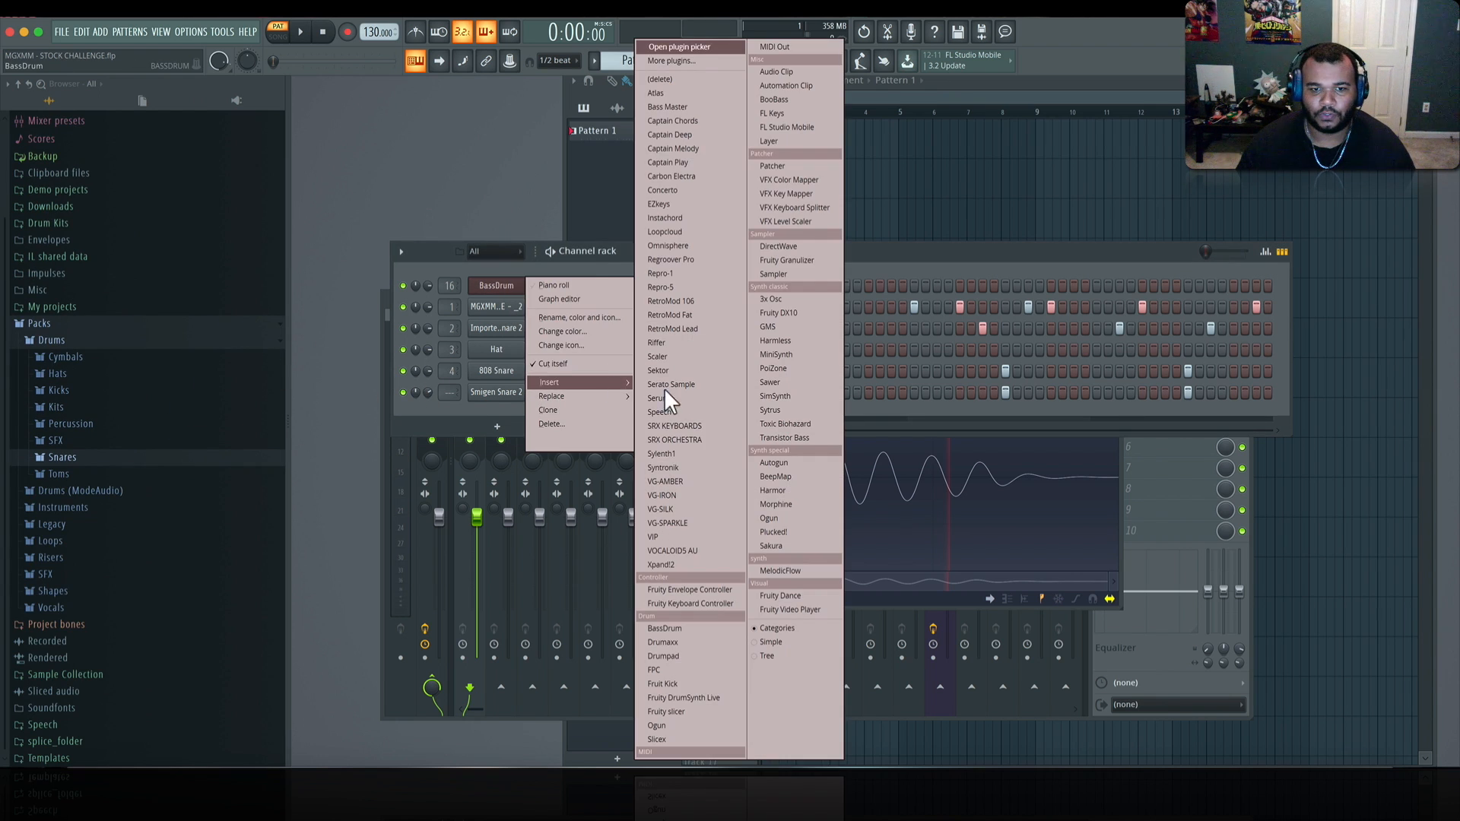
pyautogui.click(686, 643)
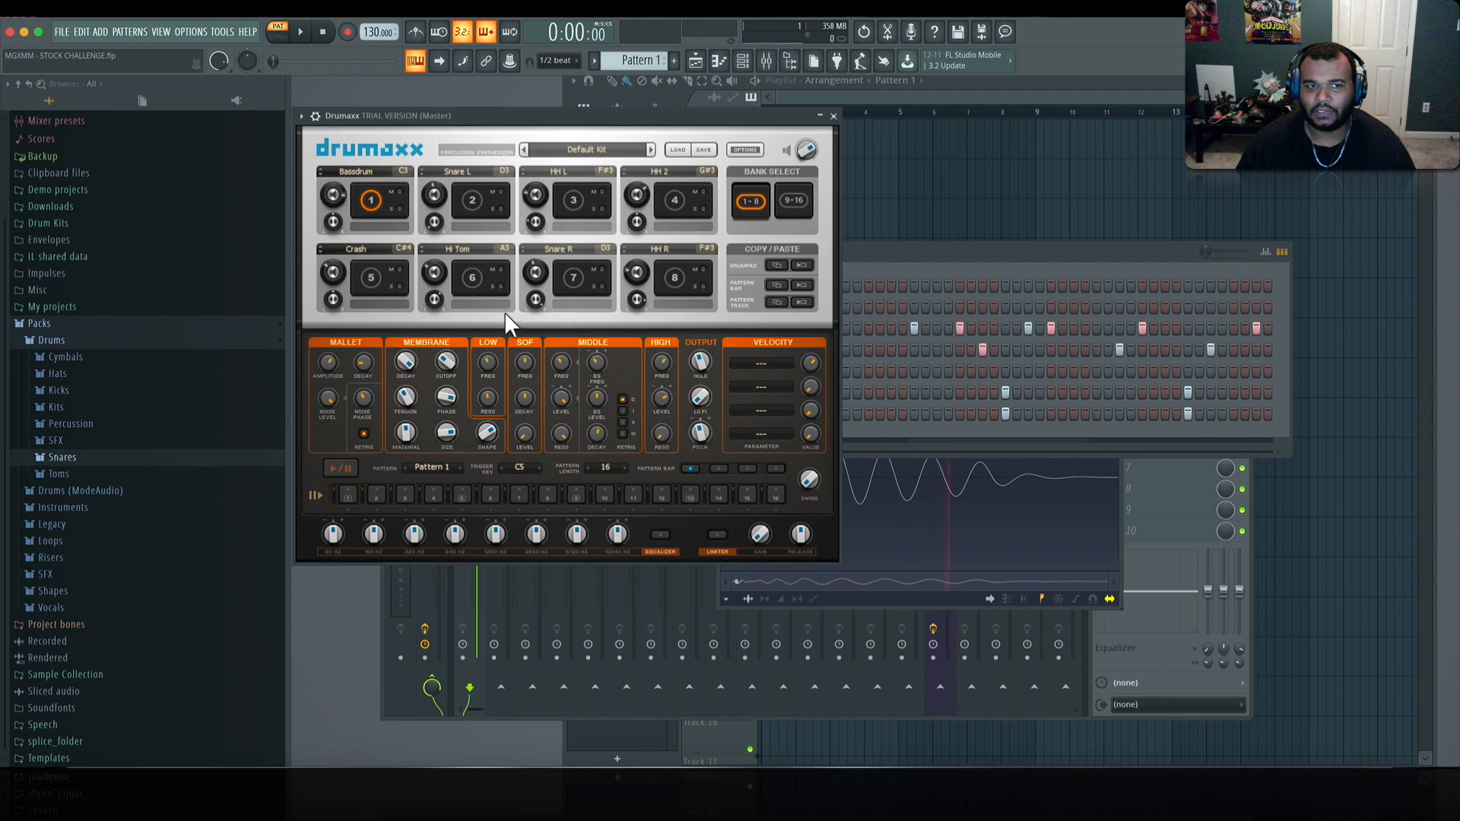
pyautogui.click(469, 197)
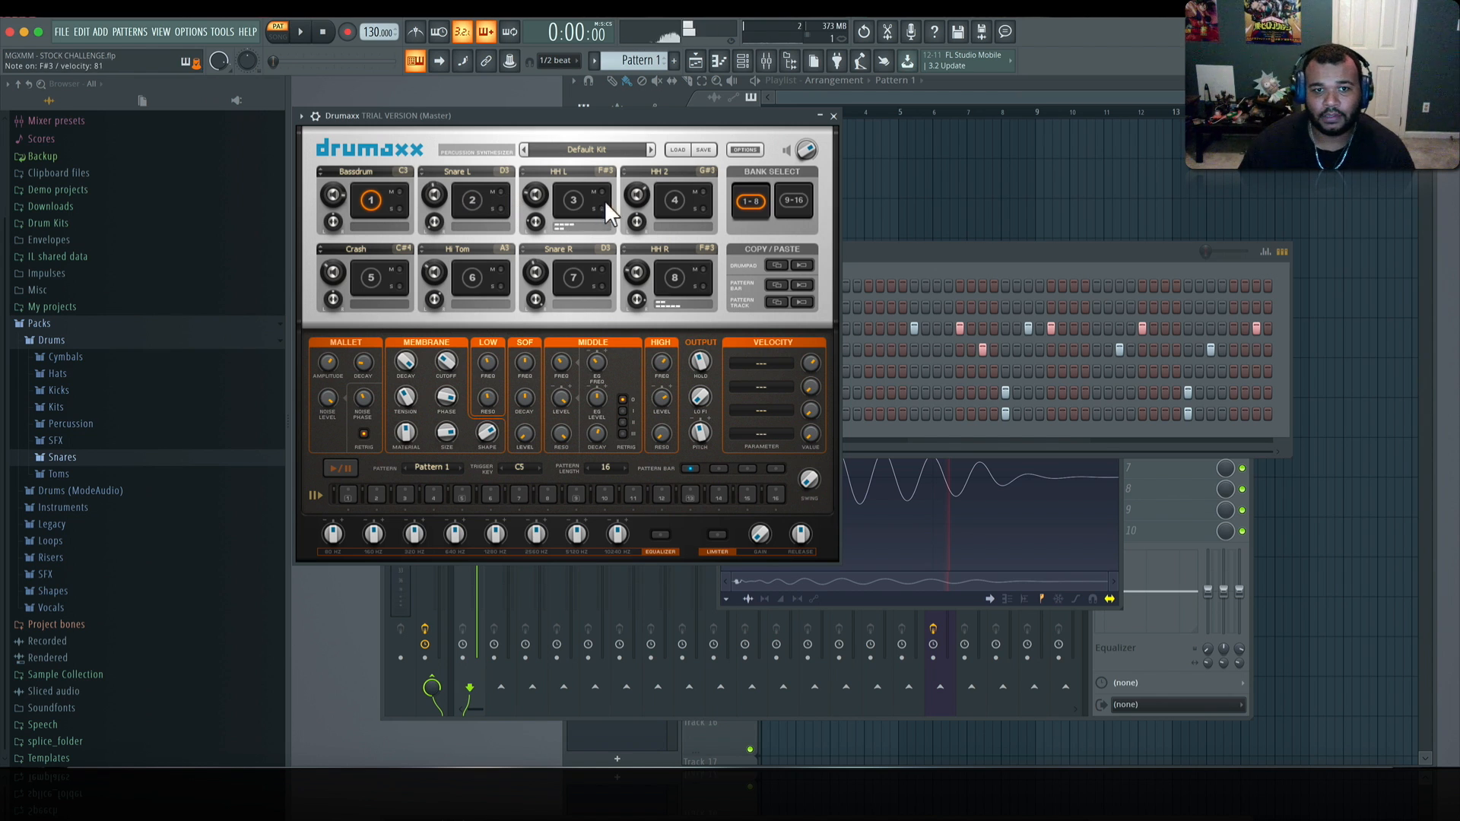
# Step: Select the HH L pad in Drumaxx and adjust its mallet amplitude and decay
pyautogui.click(573, 194)
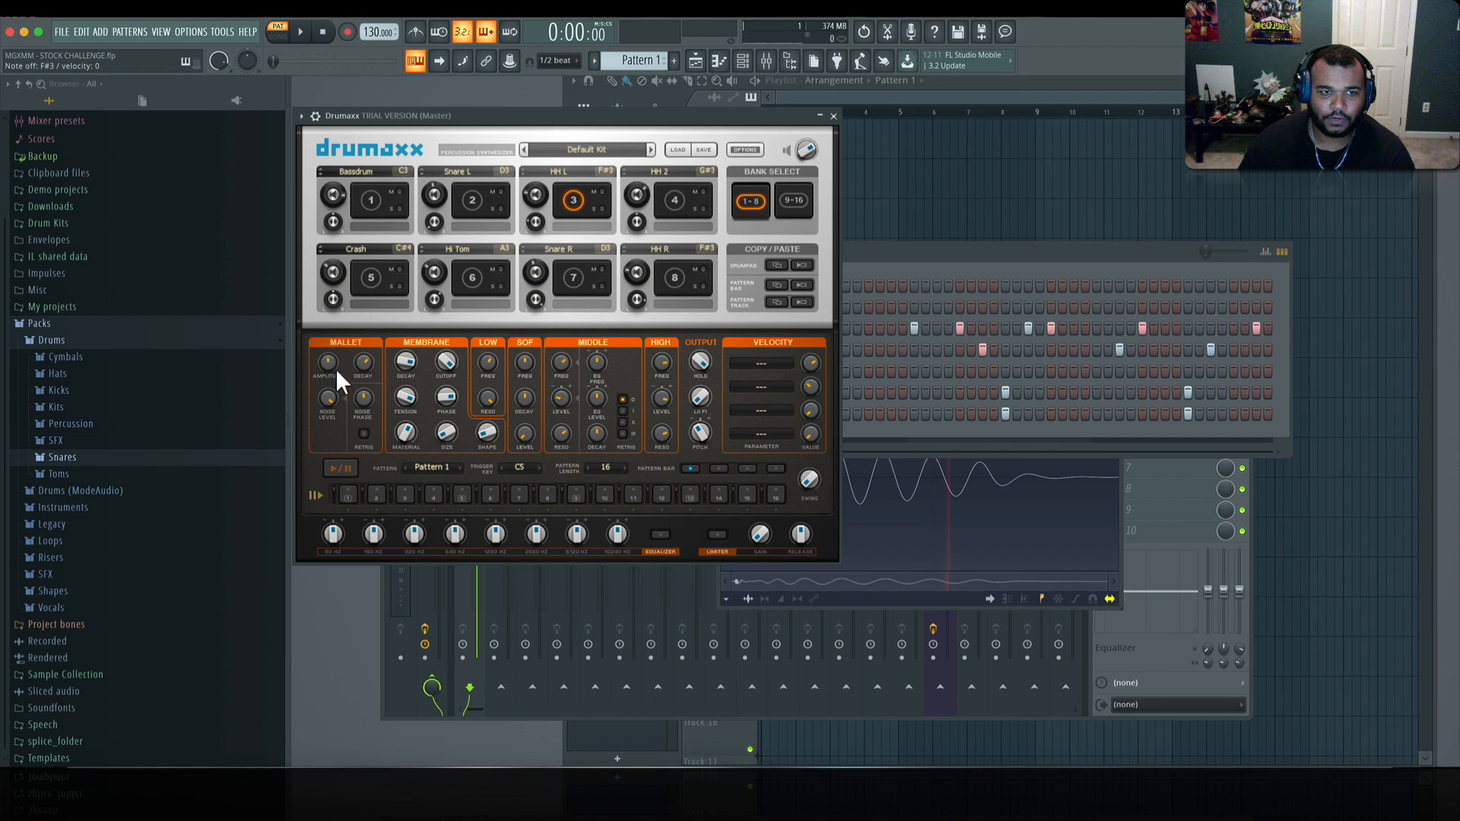
pyautogui.moveTo(328, 363); pyautogui.dragTo(328, 355)
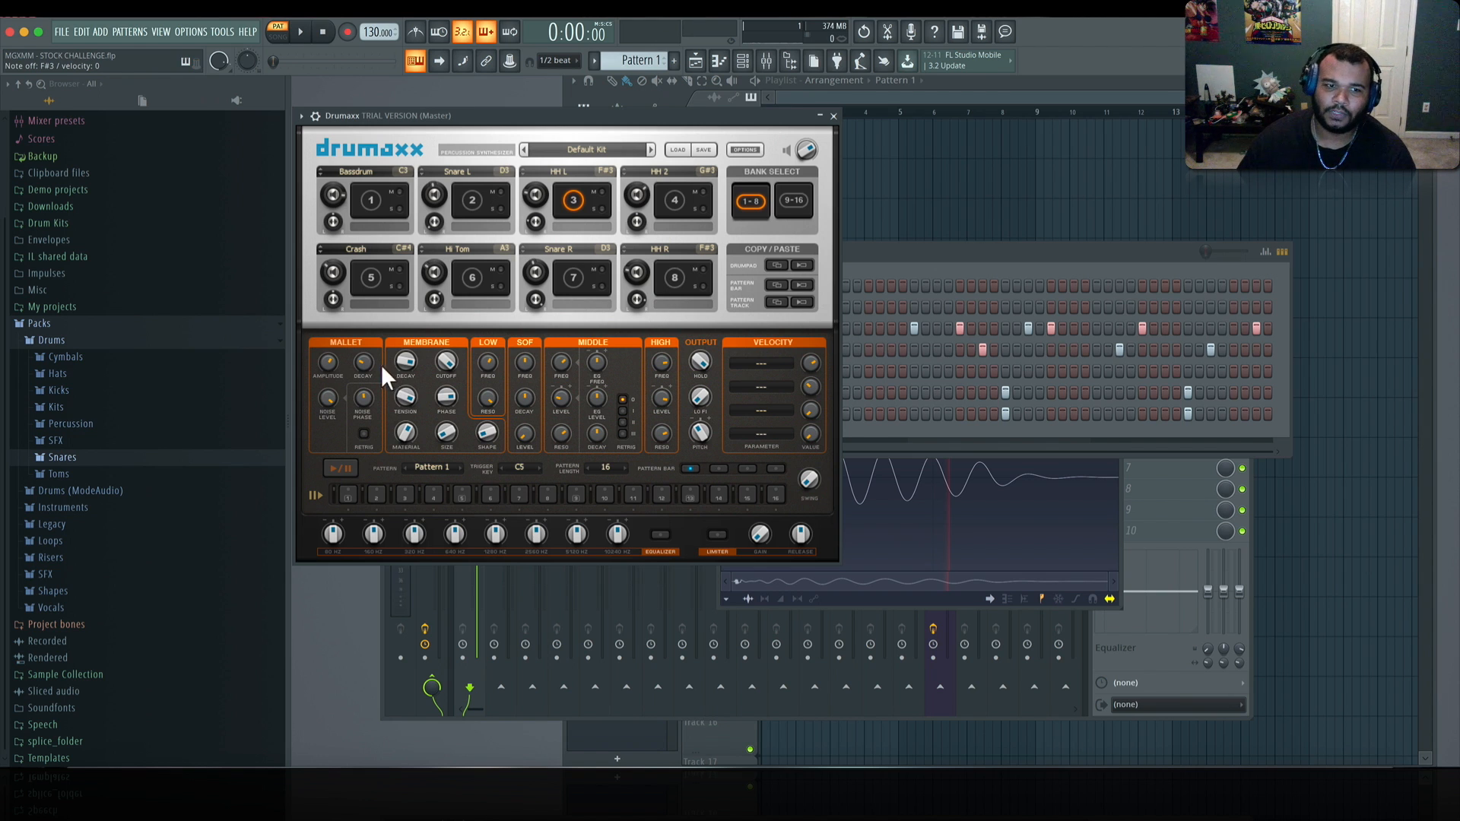
pyautogui.moveTo(363, 363)
pyautogui.mouseDown()
pyautogui.moveTo(363, 319)
pyautogui.moveTo(364, 369)
pyautogui.mouseUp()
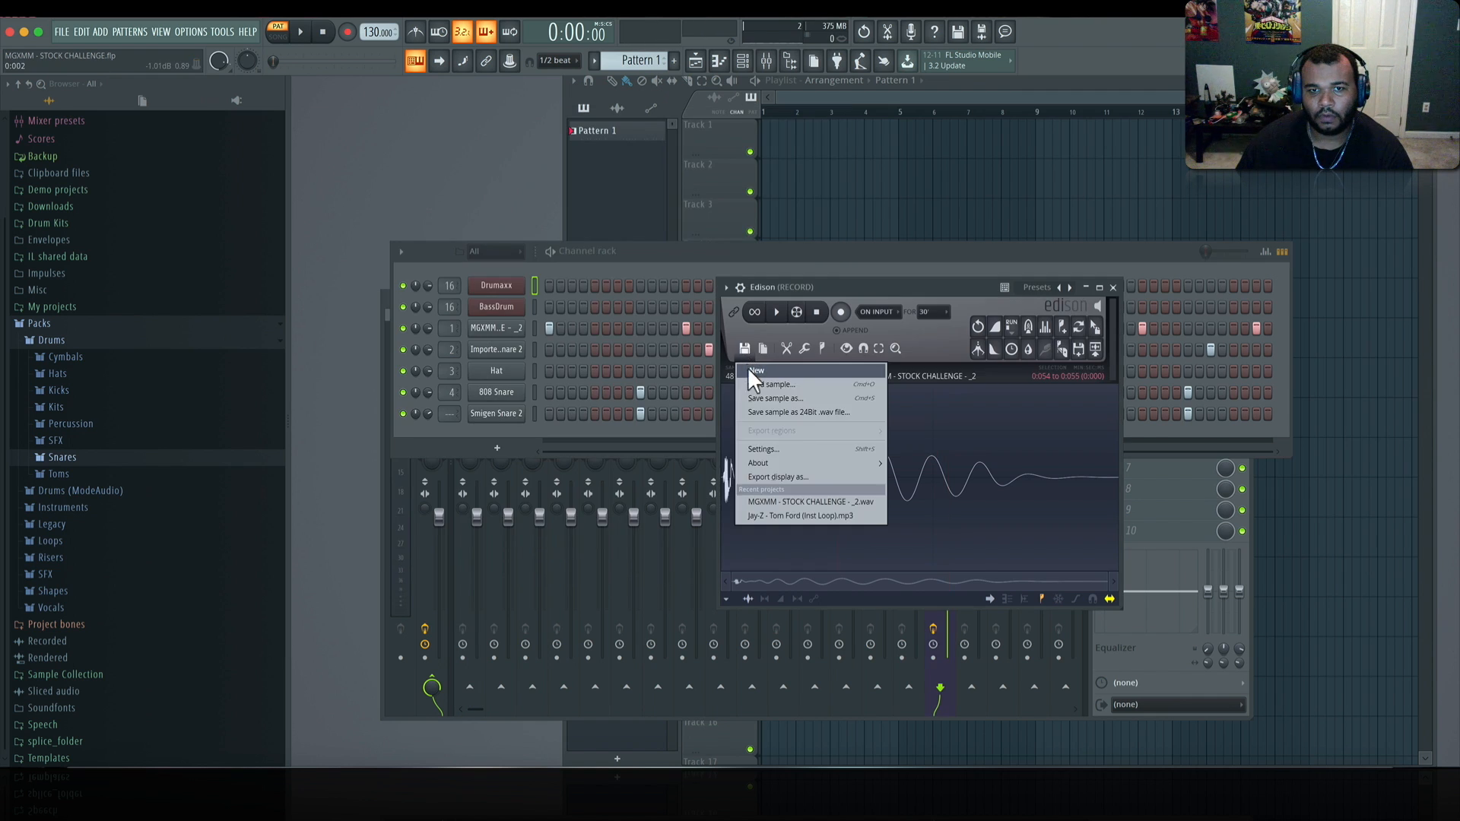
# Step: Clear Edison with a new empty sample and record the Drumaxx hi-hat
pyautogui.click(750, 371)
pyautogui.click(843, 313)
pyautogui.click(838, 313)
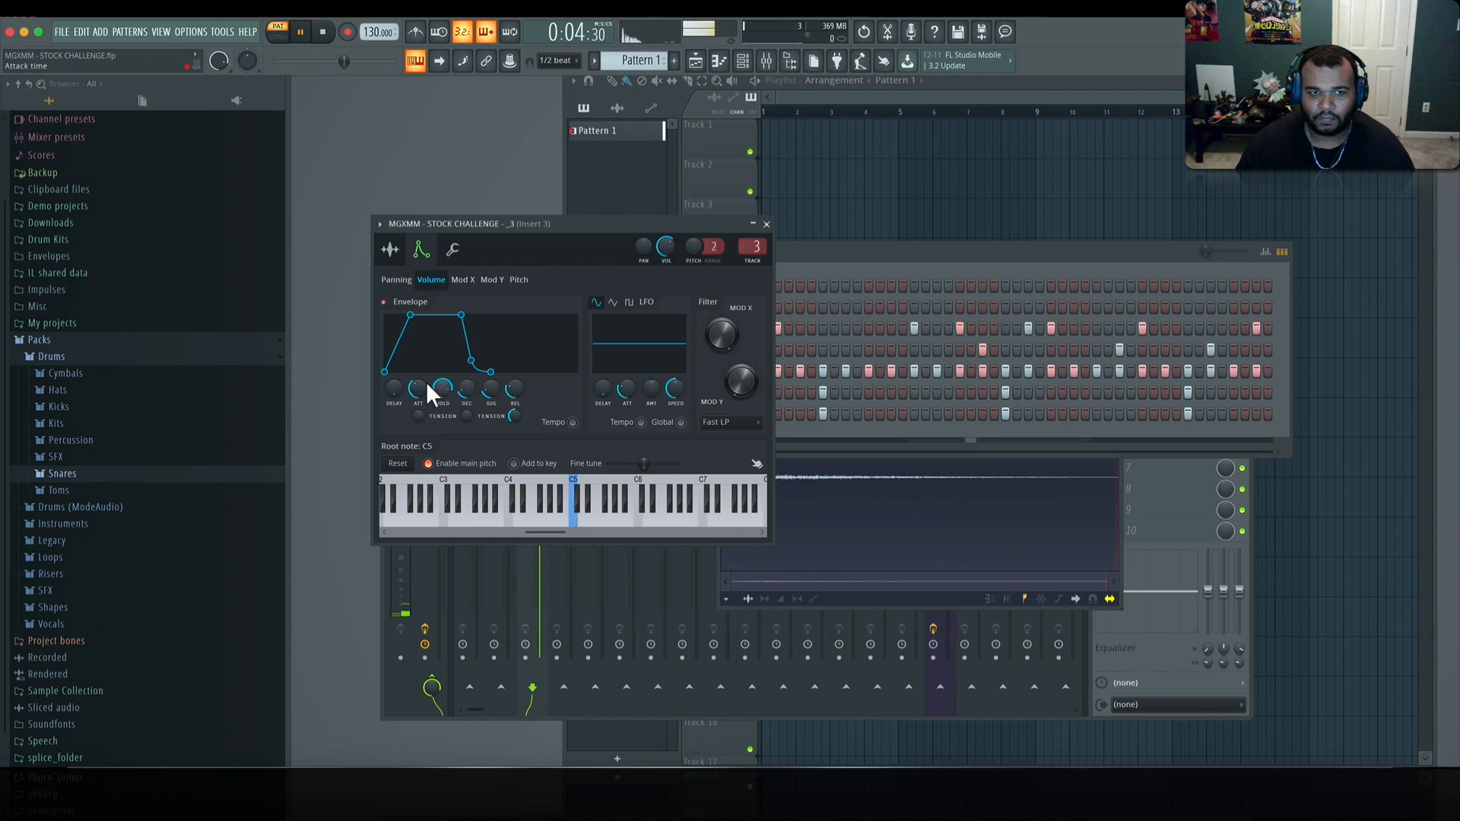
# Step: Shorten the attack and hold of the resampled hat's volume envelope and set its filter type to HP while auditioning the pattern
pyautogui.moveTo(426, 381)
pyautogui.mouseDown()
pyautogui.moveTo(426, 366)
pyautogui.moveTo(419, 406)
pyautogui.mouseUp()
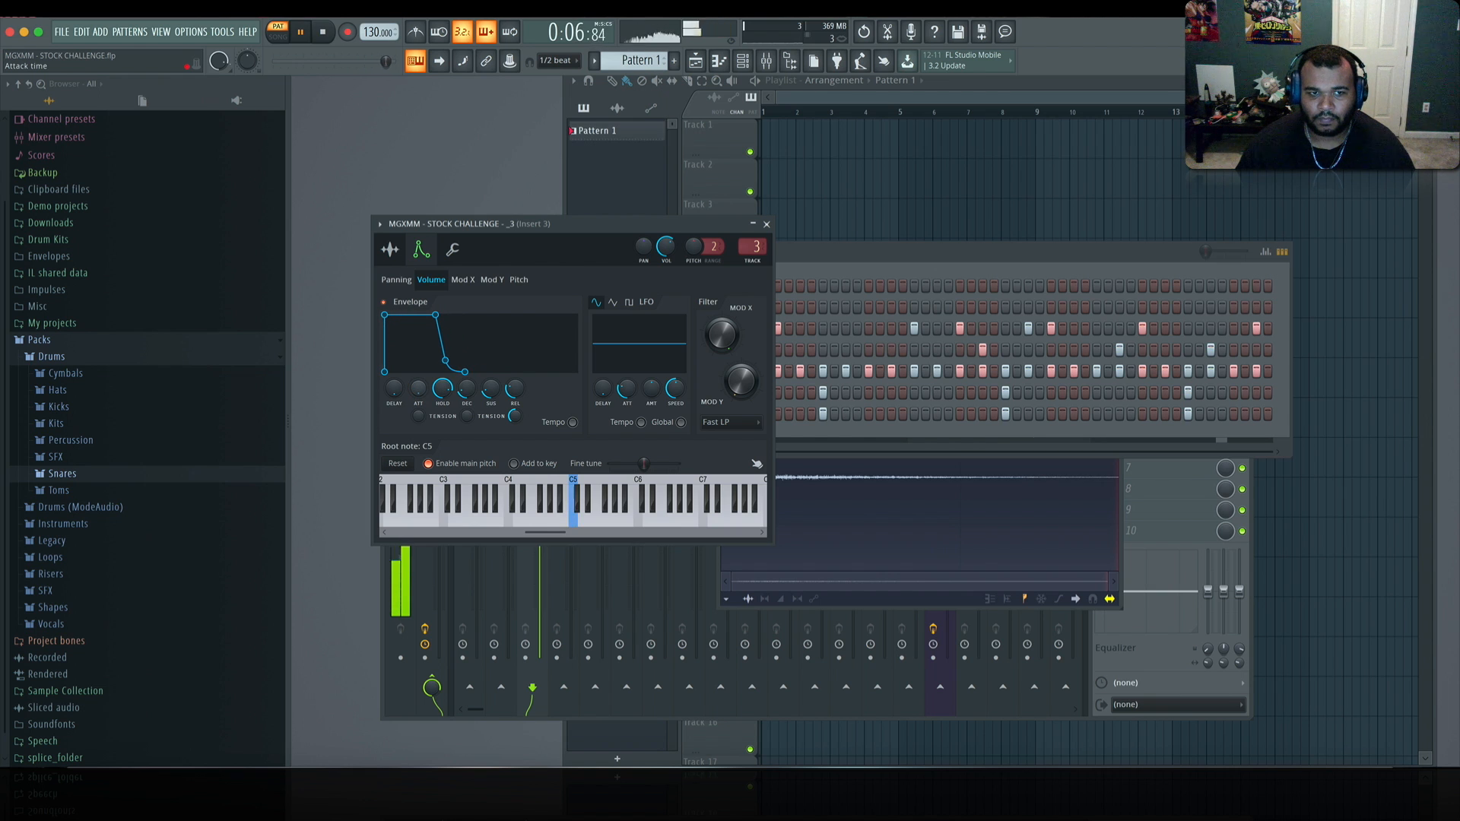
pyautogui.moveTo(443, 388); pyautogui.dragTo(443, 397)
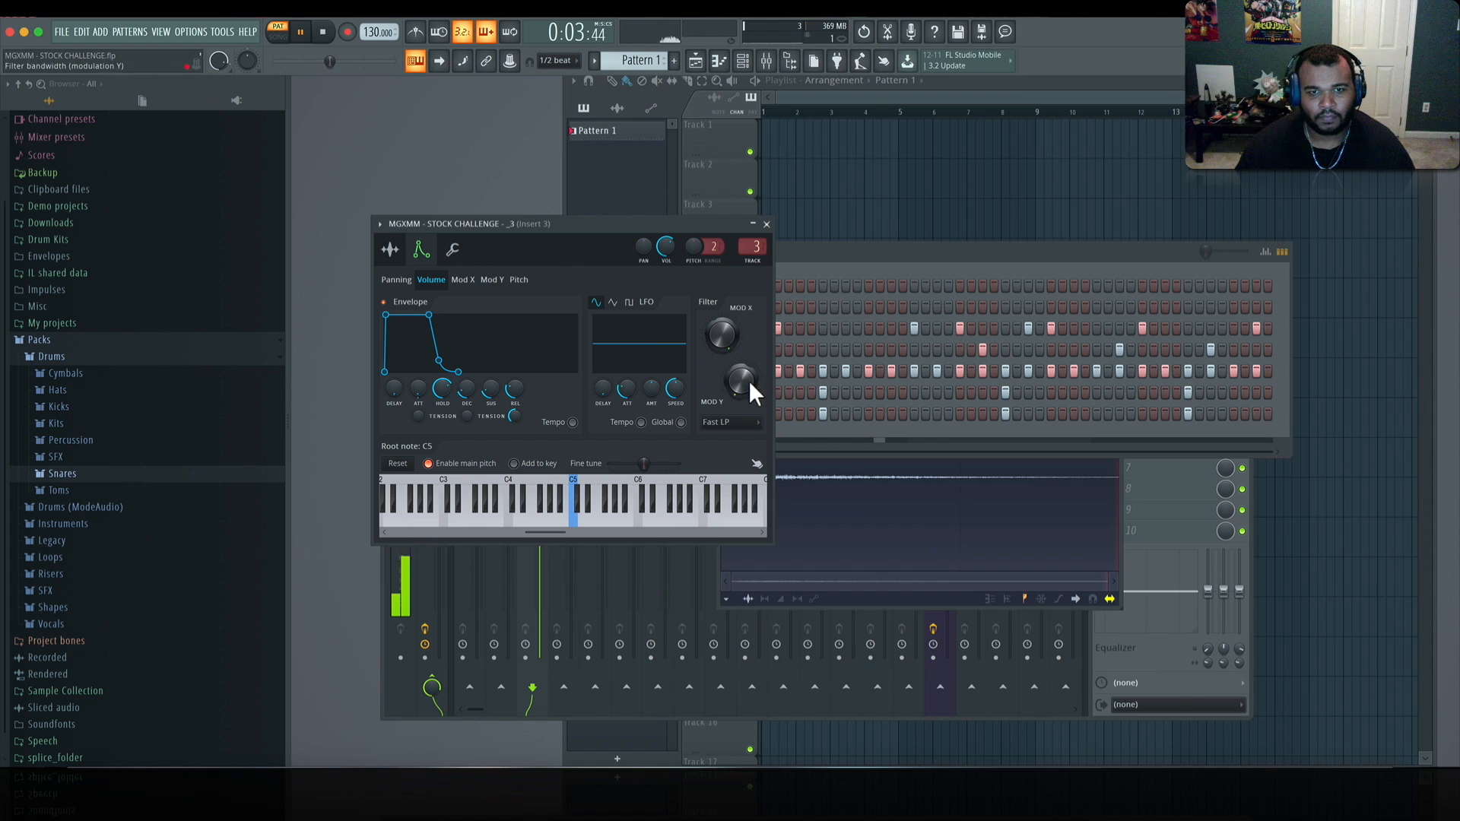
pyautogui.click(736, 422)
pyautogui.press('space')
pyautogui.click(729, 478)
pyautogui.press('space')
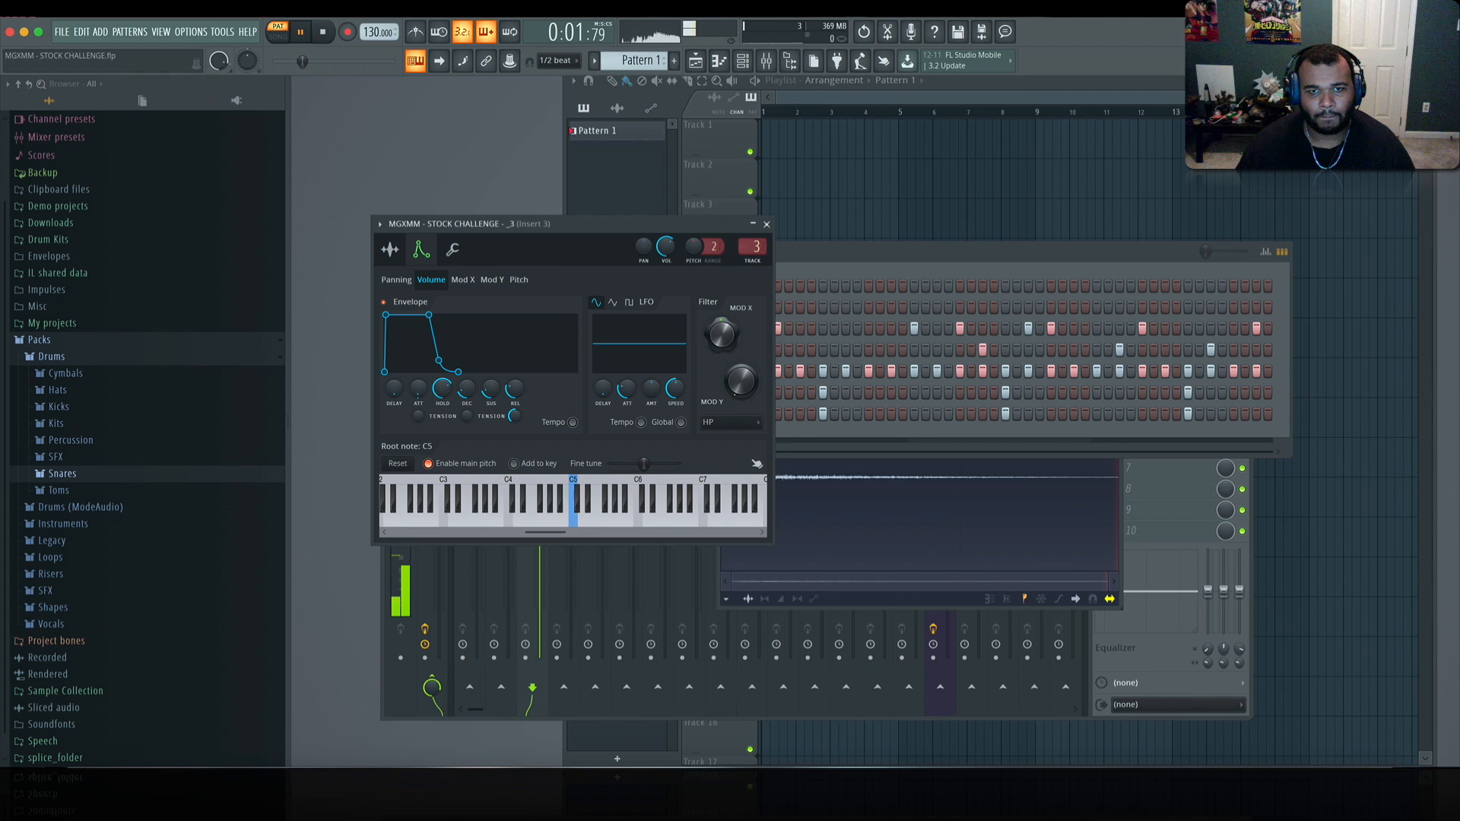
pyautogui.click(767, 224)
pyautogui.press('space')
# Step: Route the selected channels to consecutive mixer tracks starting from Insert 1
pyautogui.press('F9')
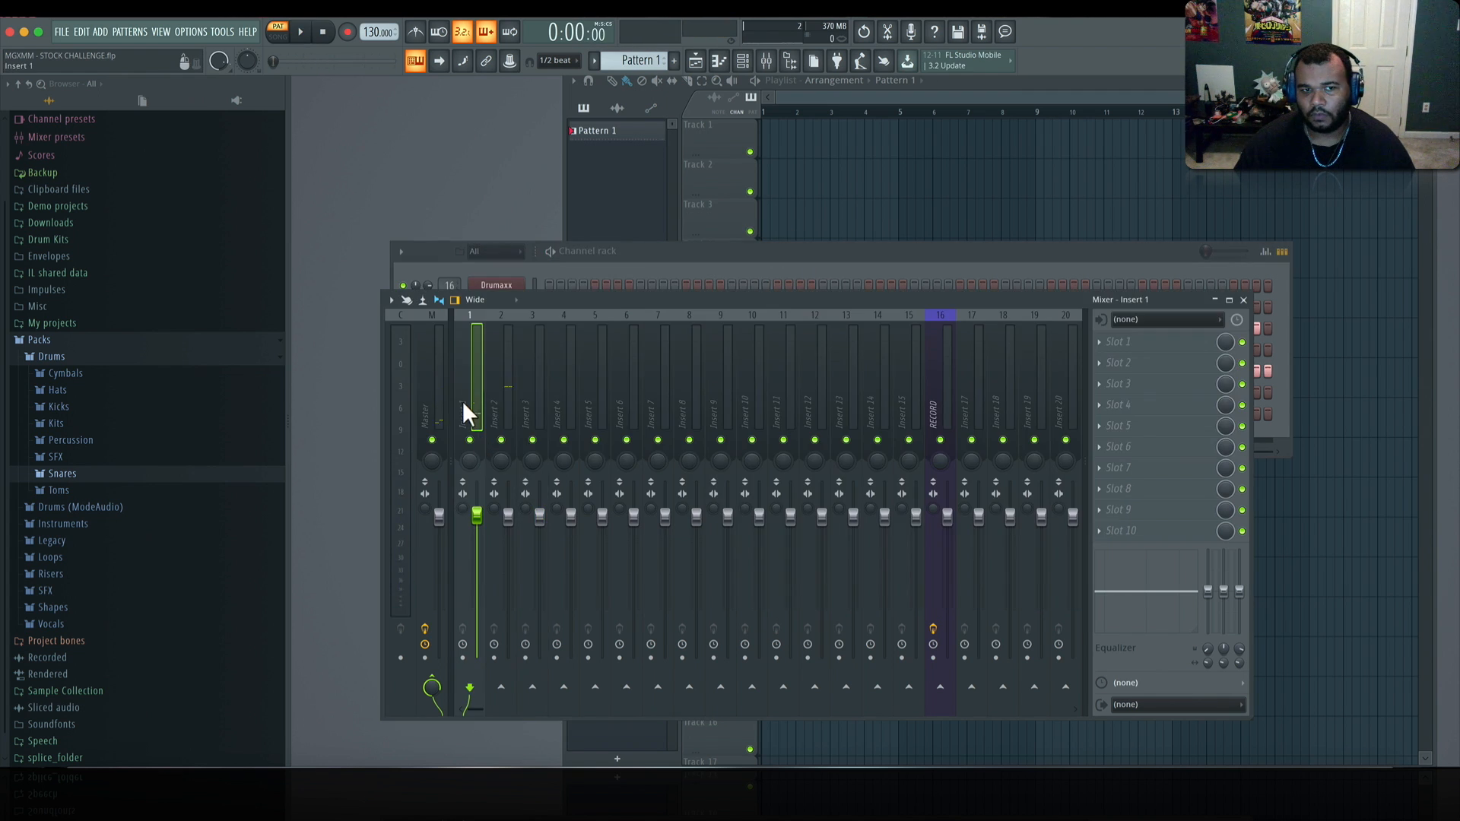
pyautogui.rightClick(464, 403)
pyautogui.moveTo(531, 427)
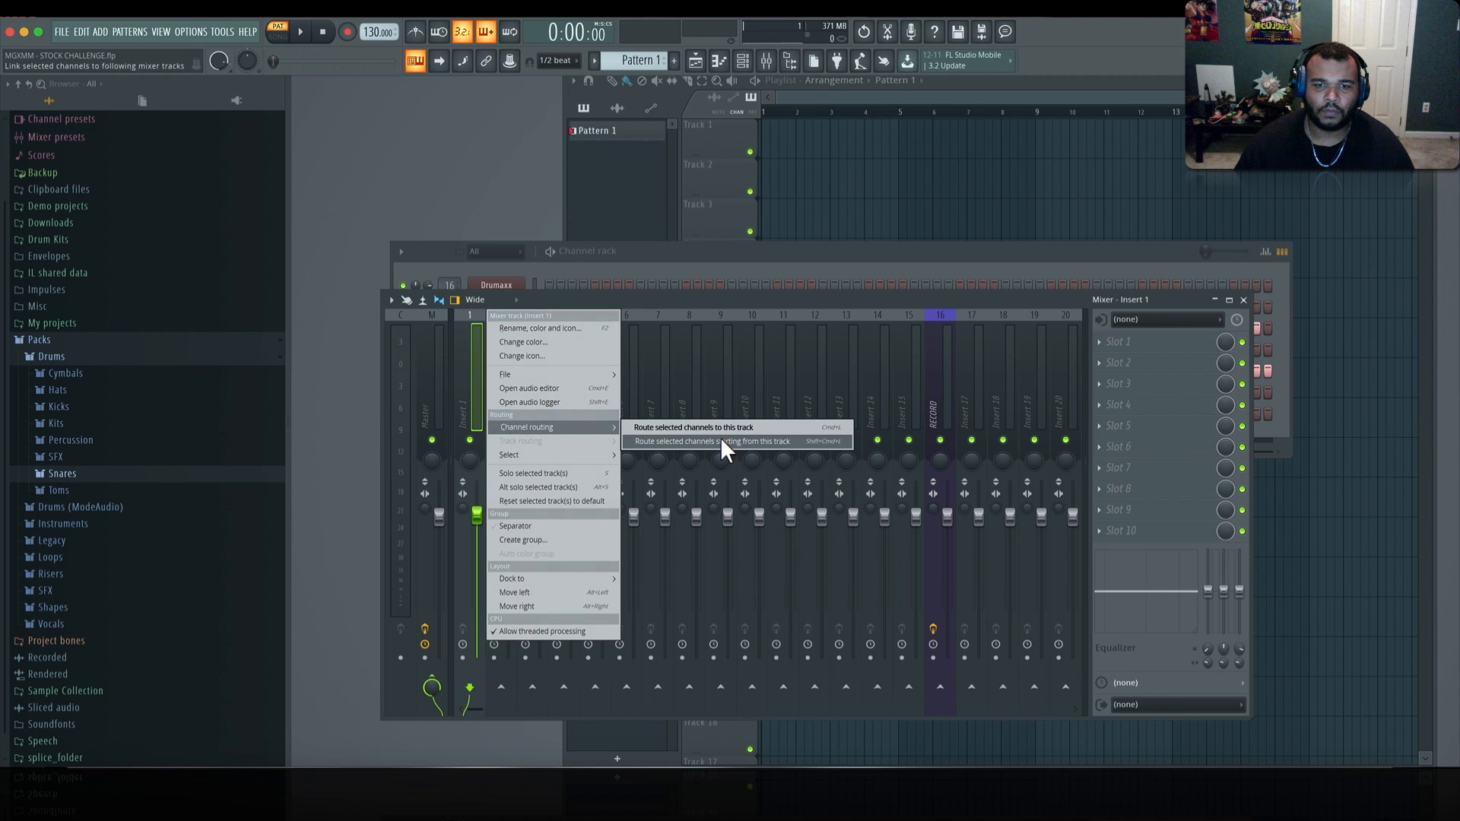
pyautogui.click(719, 439)
# Step: Route Smigen Snare 2 to mixer track 4 together with 808 Snare and return to the mixer
pyautogui.click(651, 259)
pyautogui.click(534, 414)
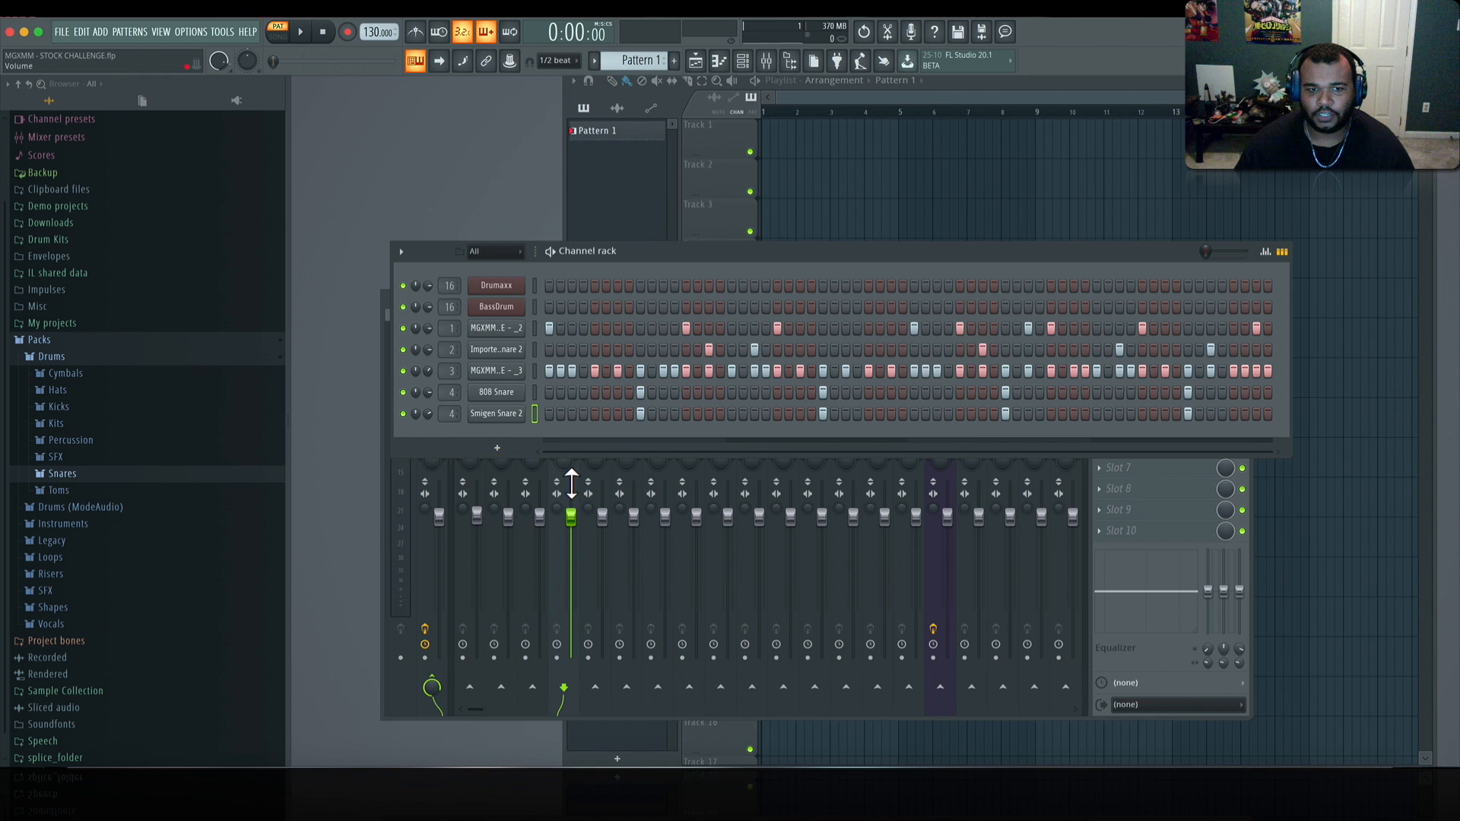
pyautogui.click(571, 485)
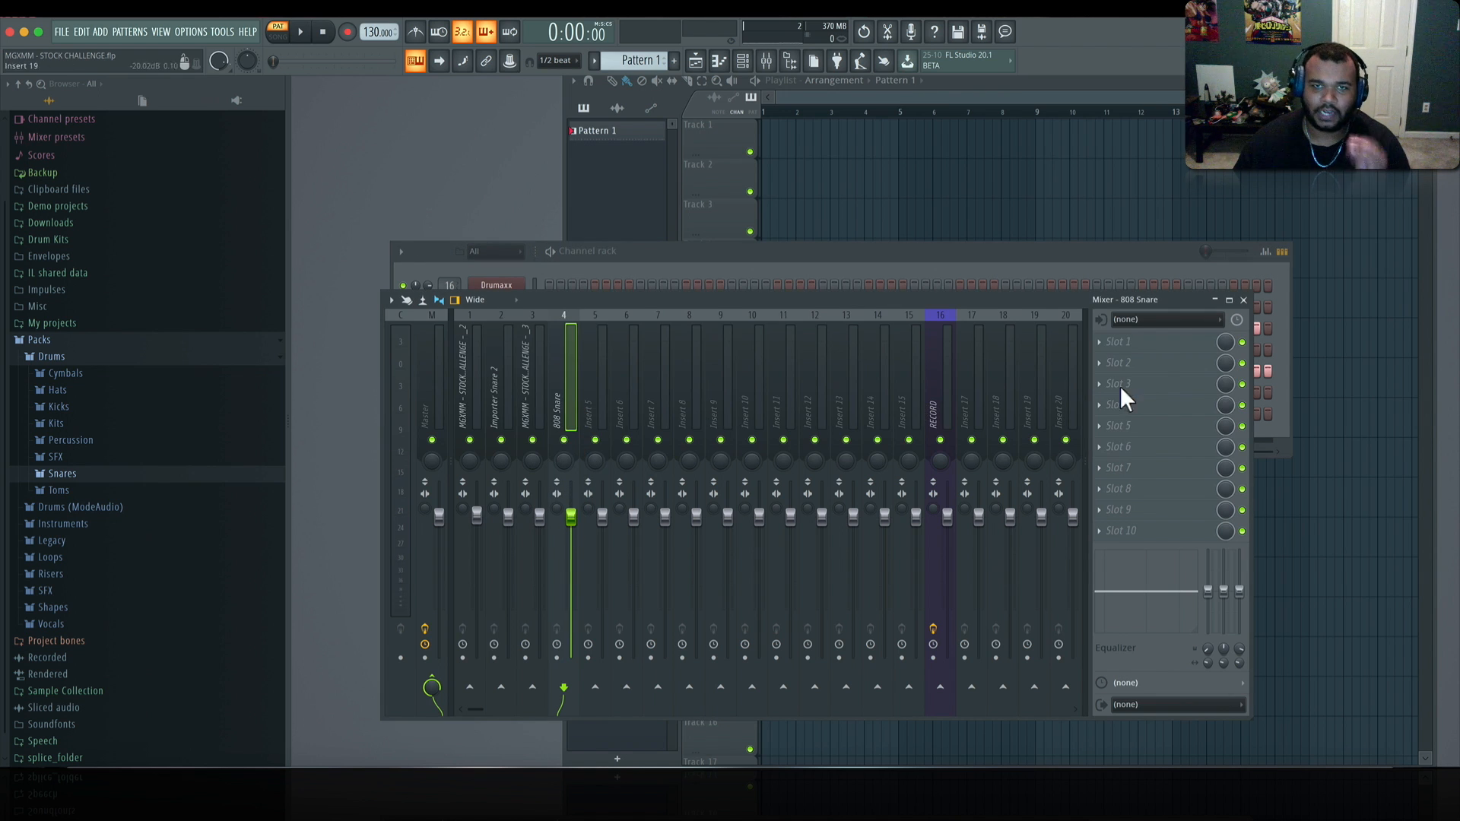
# Step: Load Soundgoodizer into the first effect slot of the 808 Snare mixer track
pyautogui.click(1099, 342)
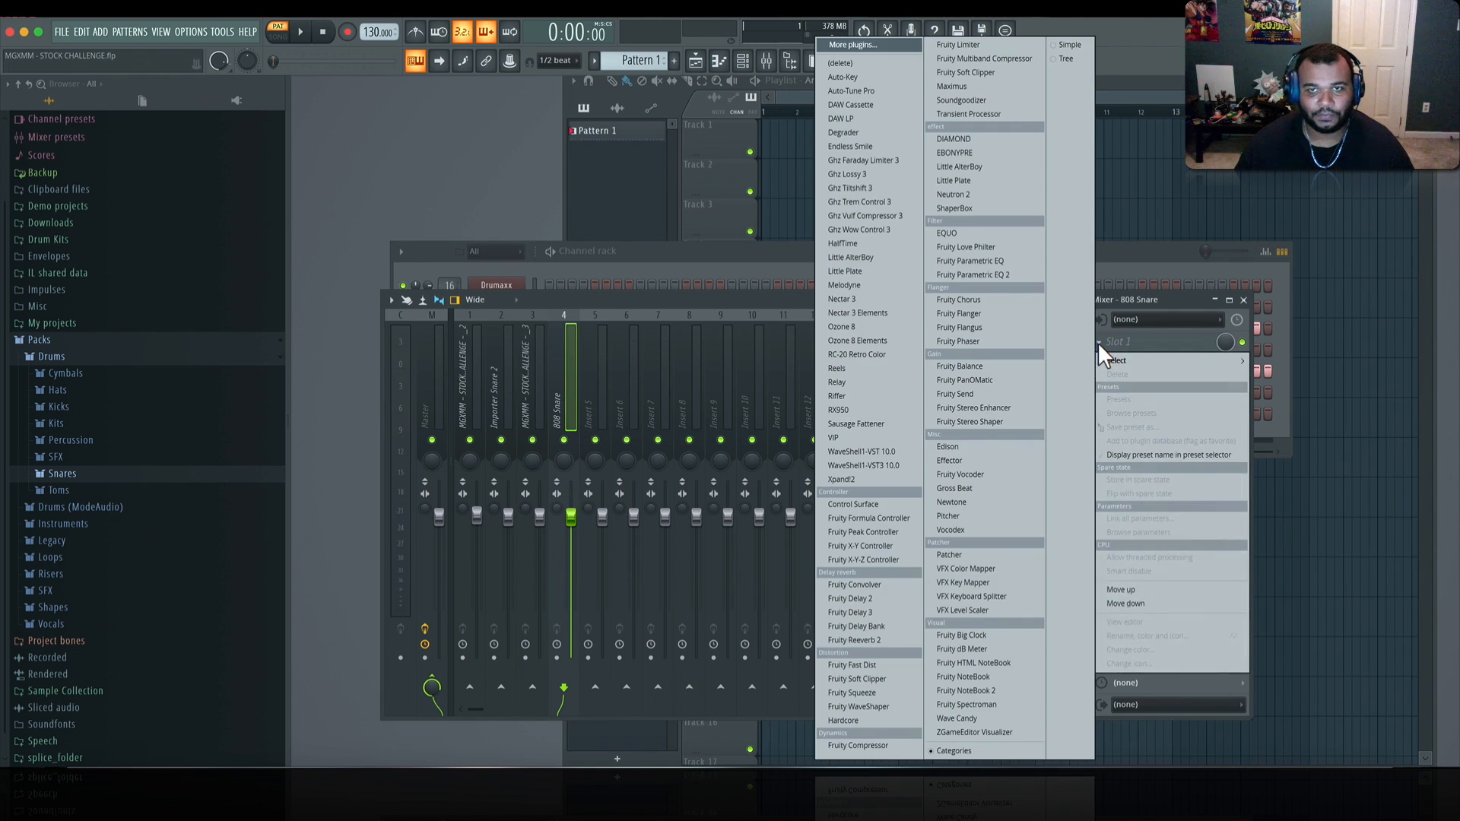
pyautogui.click(961, 100)
pyautogui.moveTo(401, 151); pyautogui.dragTo(829, 405)
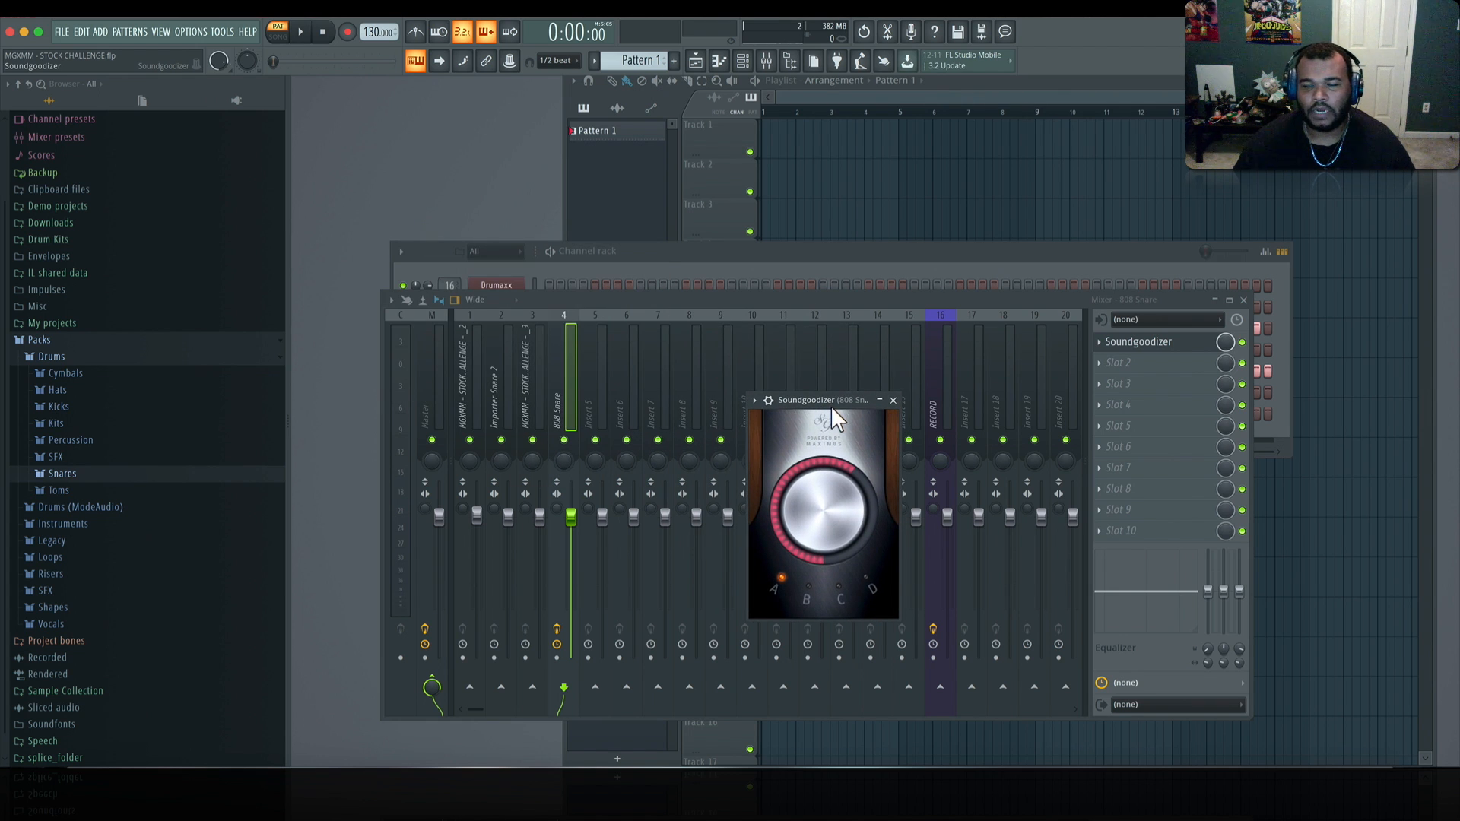
# Step: Audition Soundgoodizer modes B, C and D on the 808 Snare track at different amounts and close the effect
pyautogui.press('space')
pyautogui.moveTo(842, 502); pyautogui.dragTo(842, 532)
pyautogui.click(808, 597)
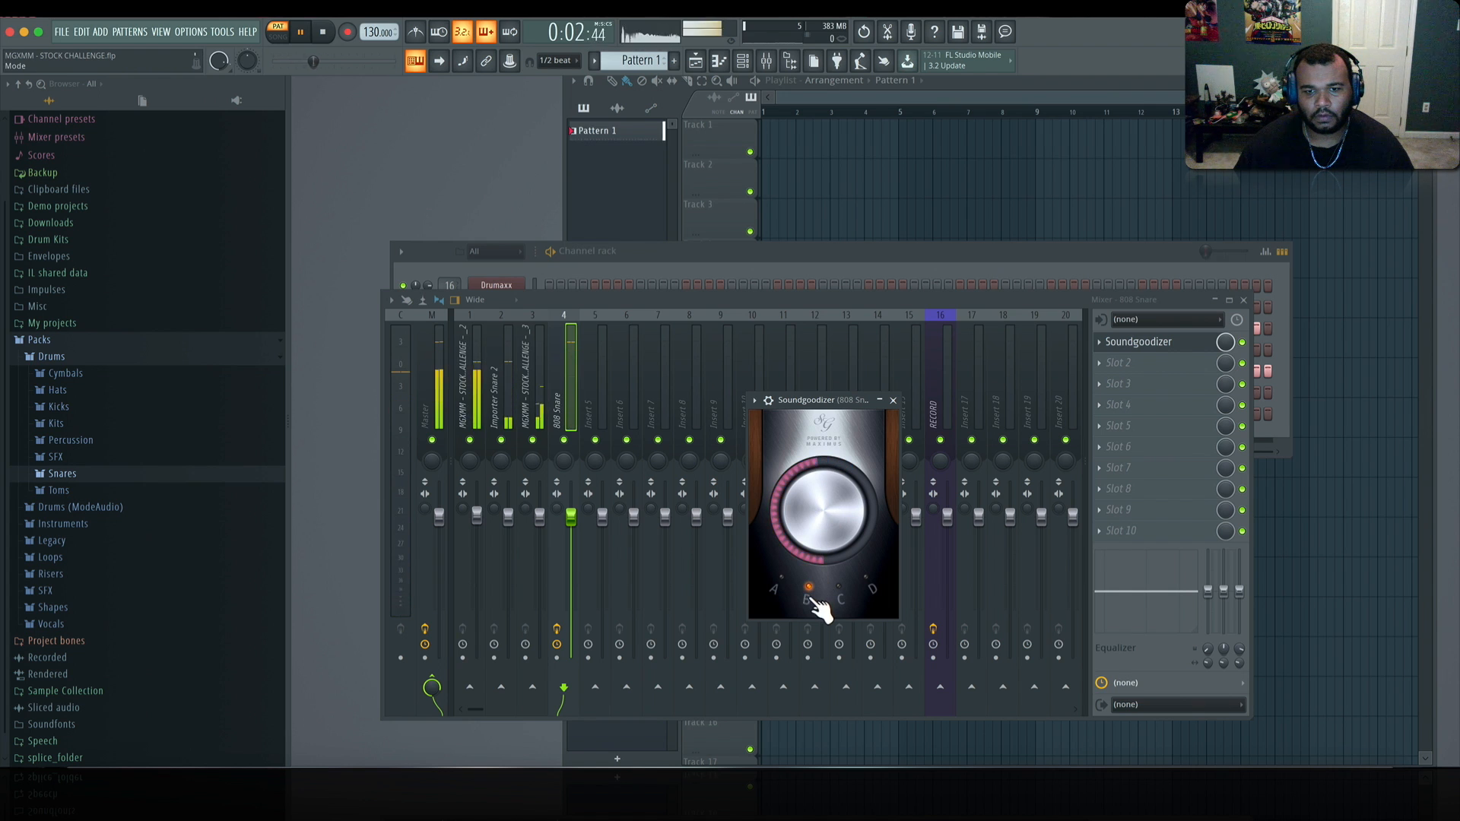
pyautogui.click(840, 599)
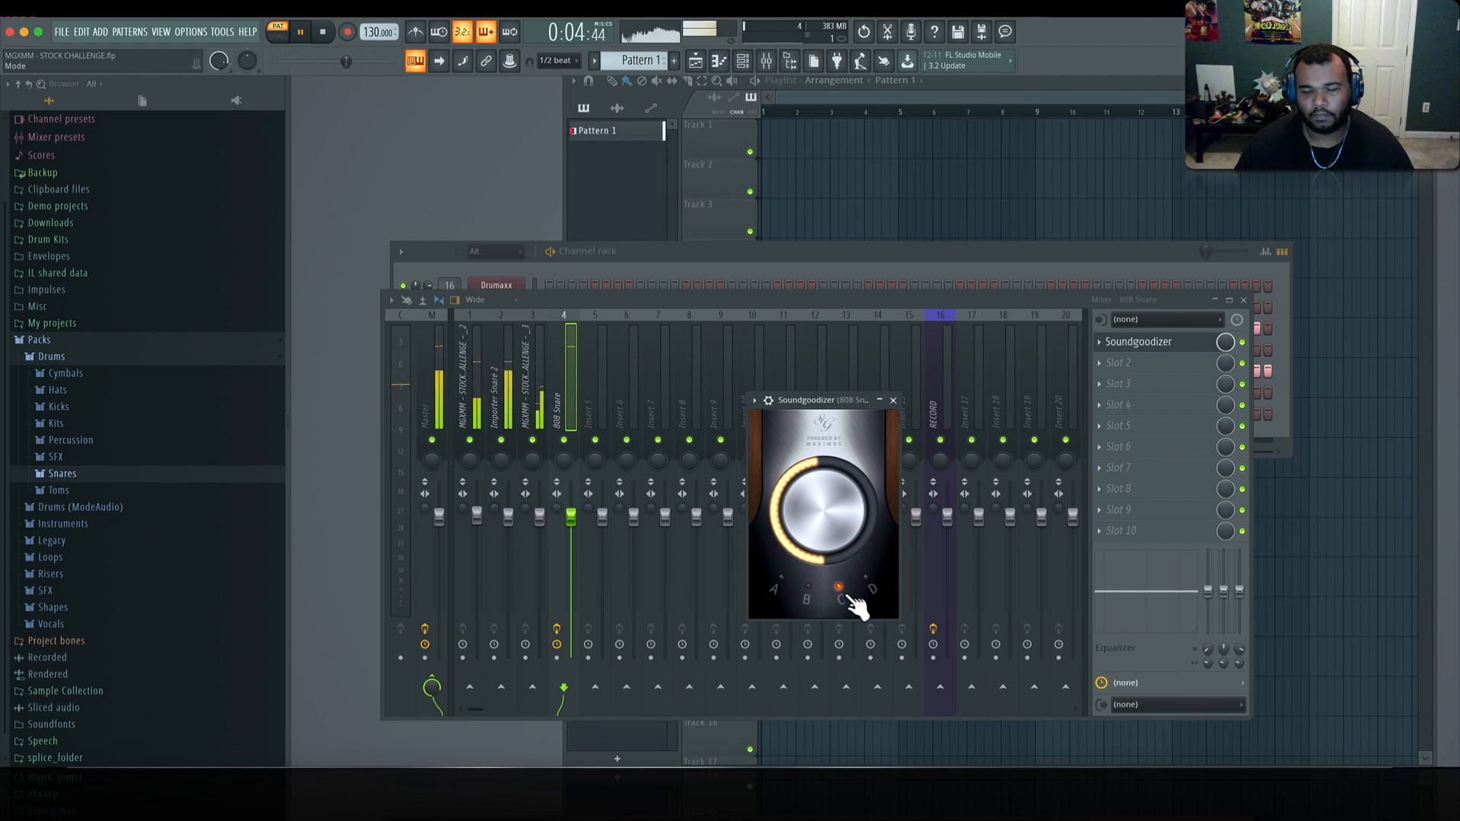
pyautogui.press('space')
pyautogui.click(877, 595)
pyautogui.moveTo(833, 525)
pyautogui.mouseDown()
pyautogui.moveTo(832, 472)
pyautogui.moveTo(833, 518)
pyautogui.mouseUp()
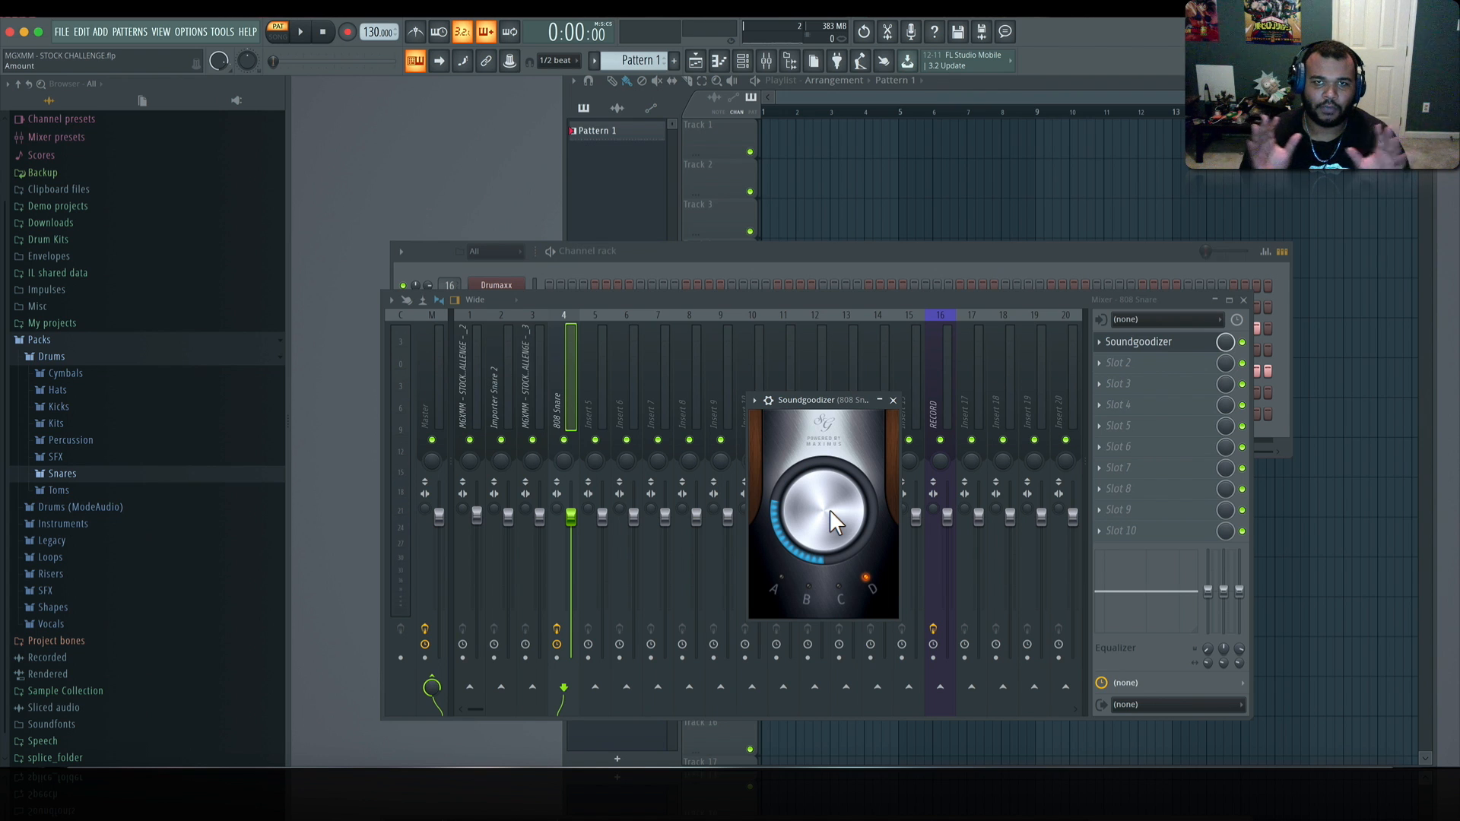
pyautogui.press('space')
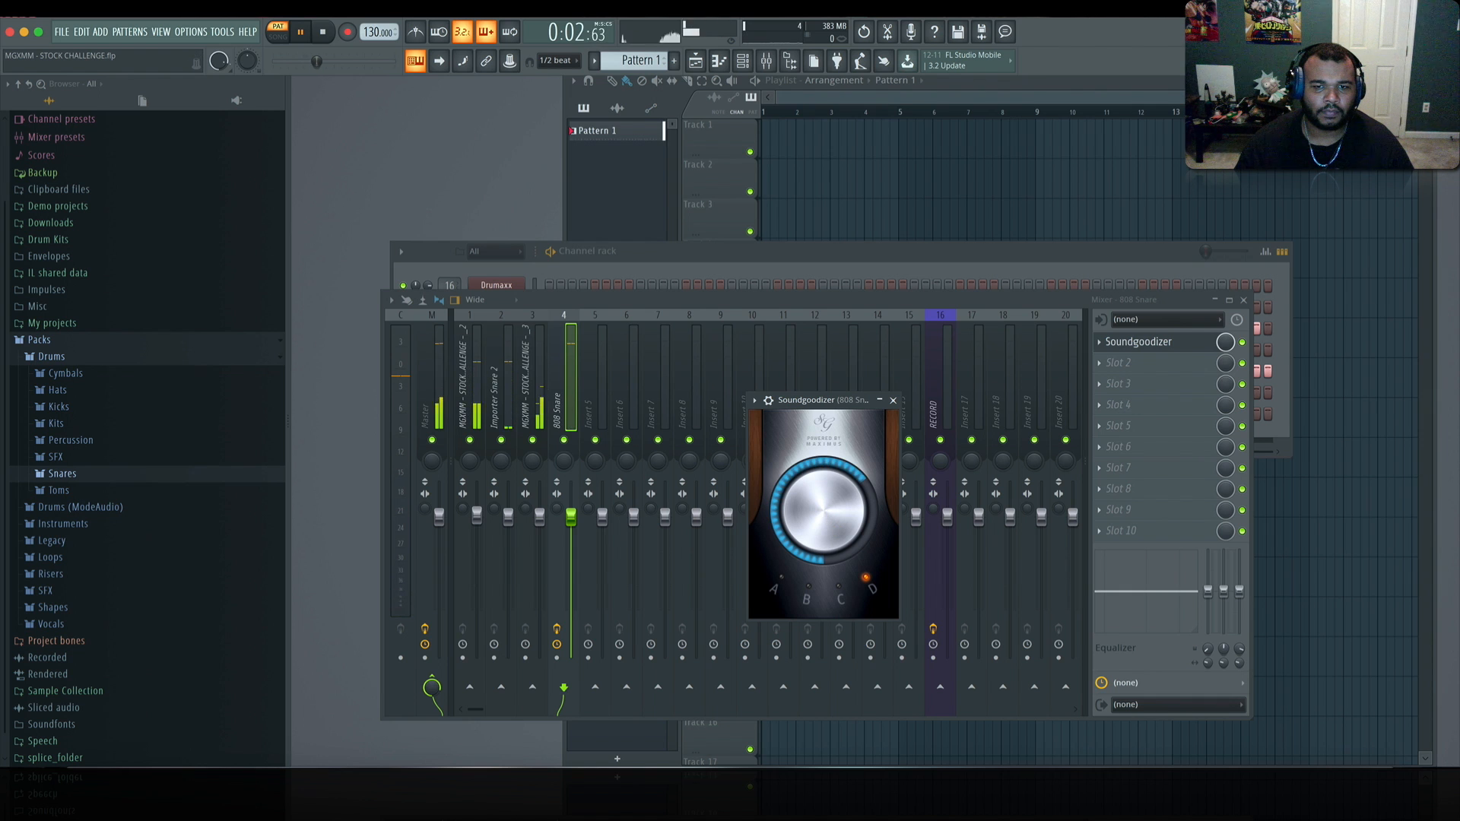
pyautogui.press('space')
pyautogui.click(893, 400)
# Step: Load Fruity Reeverb 2 on the Importer Snare 2 track with the Drum Room preset and lower its wet level
pyautogui.click(504, 414)
pyautogui.click(1101, 342)
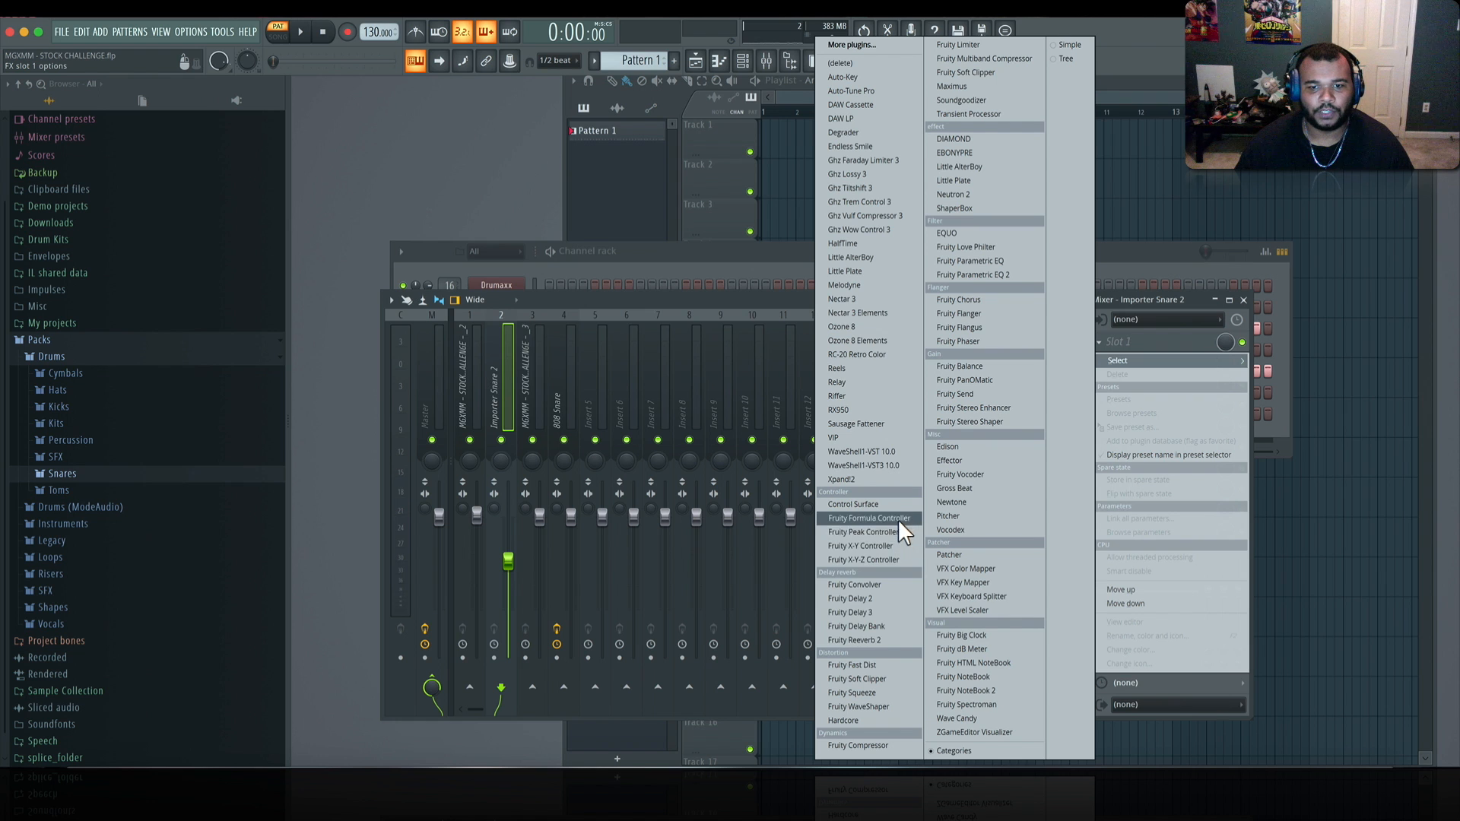
pyautogui.click(875, 640)
pyautogui.press('space')
pyautogui.click(749, 227)
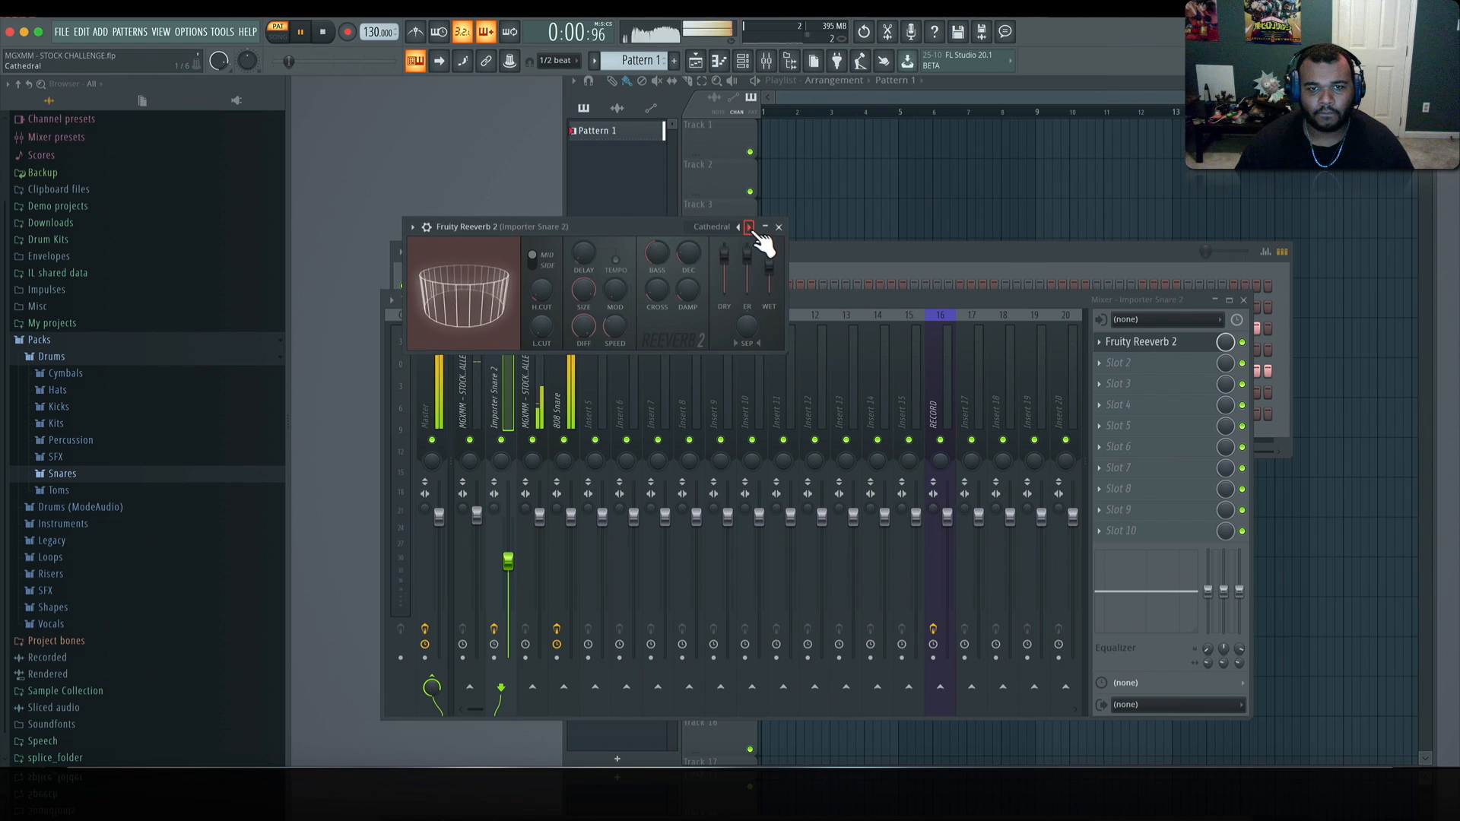
pyautogui.click(751, 228)
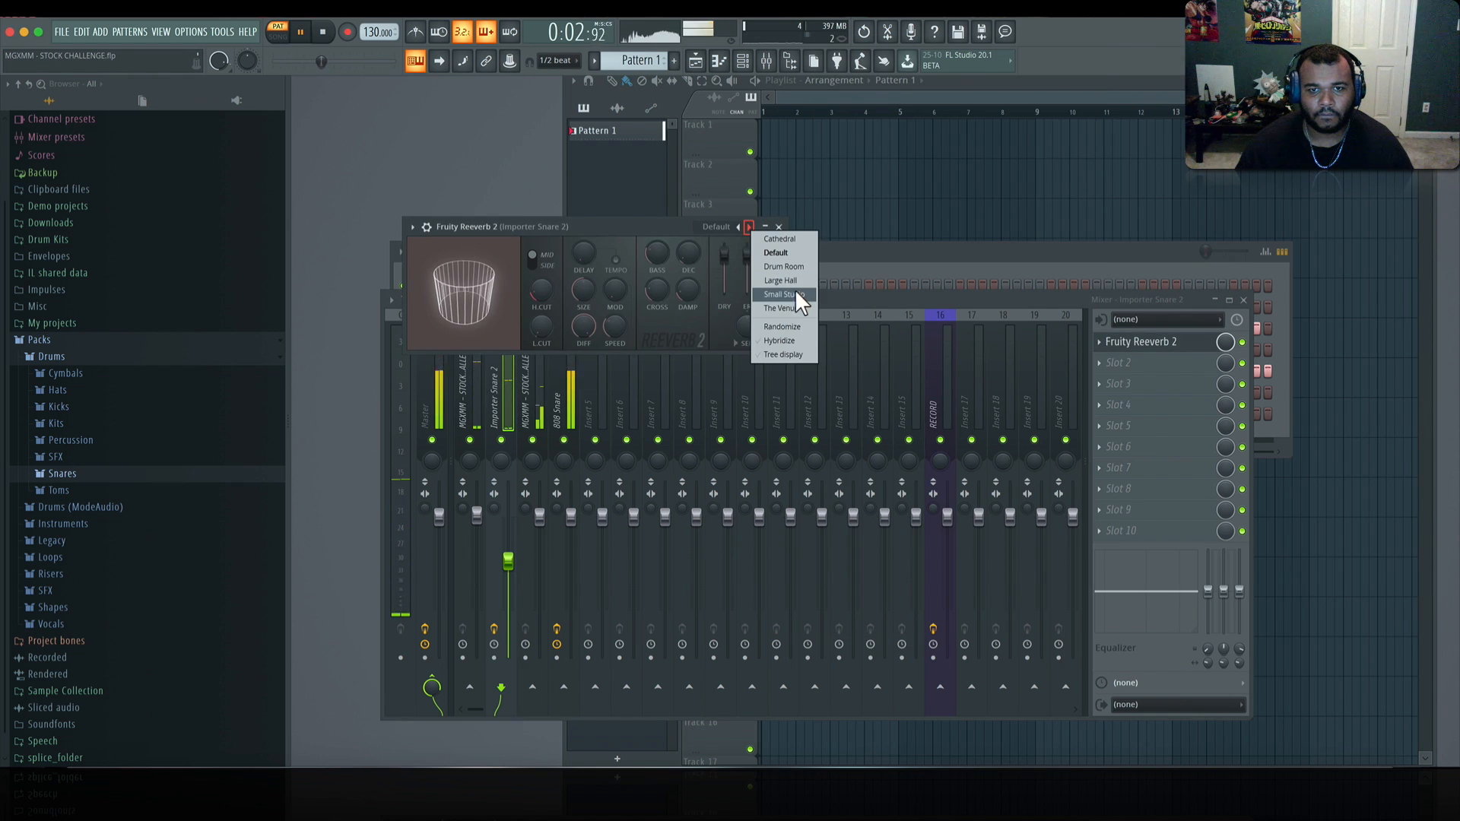
pyautogui.click(798, 265)
pyautogui.moveTo(771, 260); pyautogui.dragTo(770, 285)
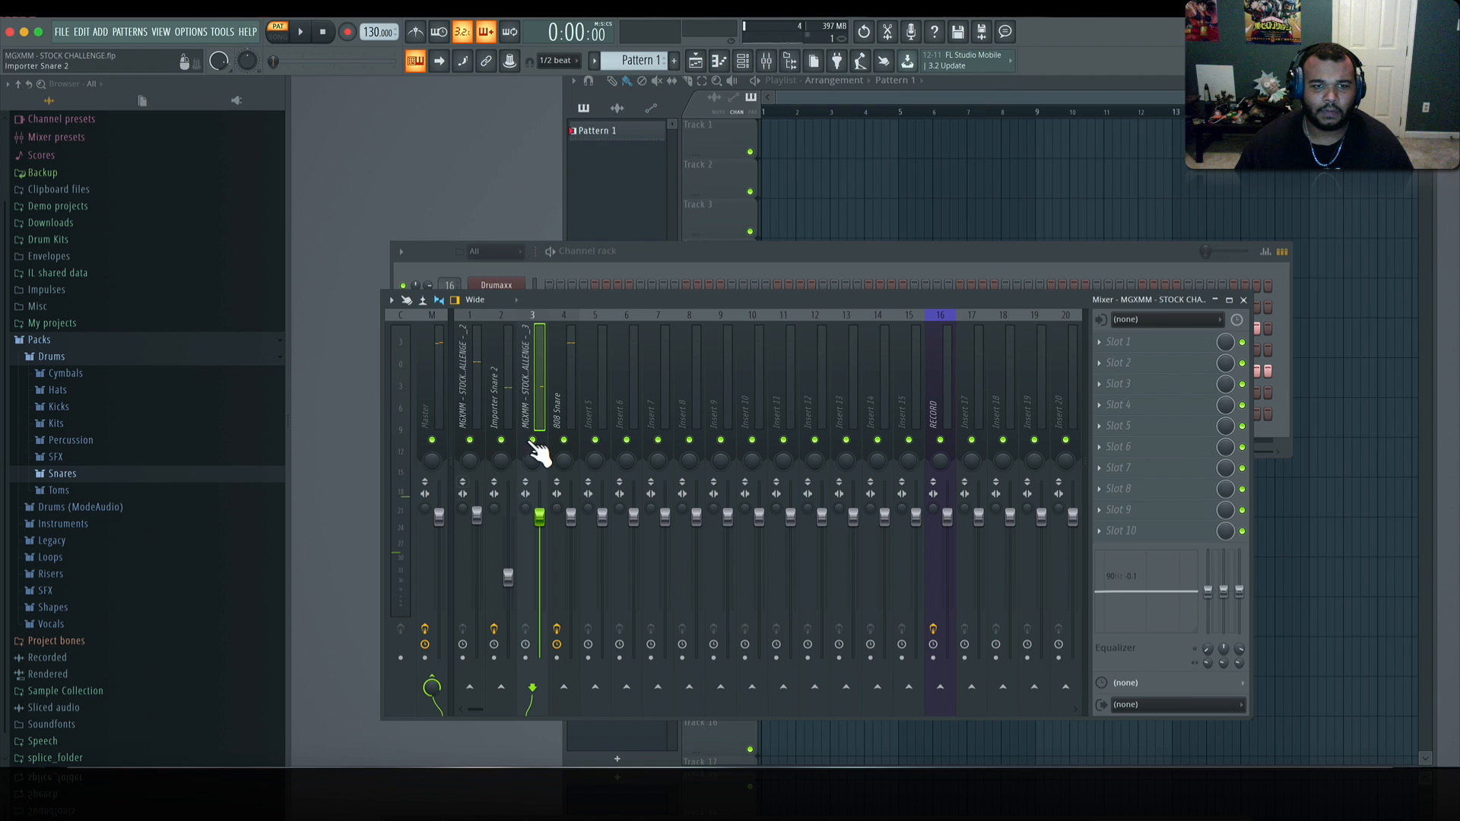
# Step: Cut the low EQ band on the hat, 808 Snare and Importer Snare 2 tracks, and the high EQ band on the kick track
pyautogui.moveTo(1208, 591); pyautogui.dragTo(1207, 631)
pyautogui.click(555, 386)
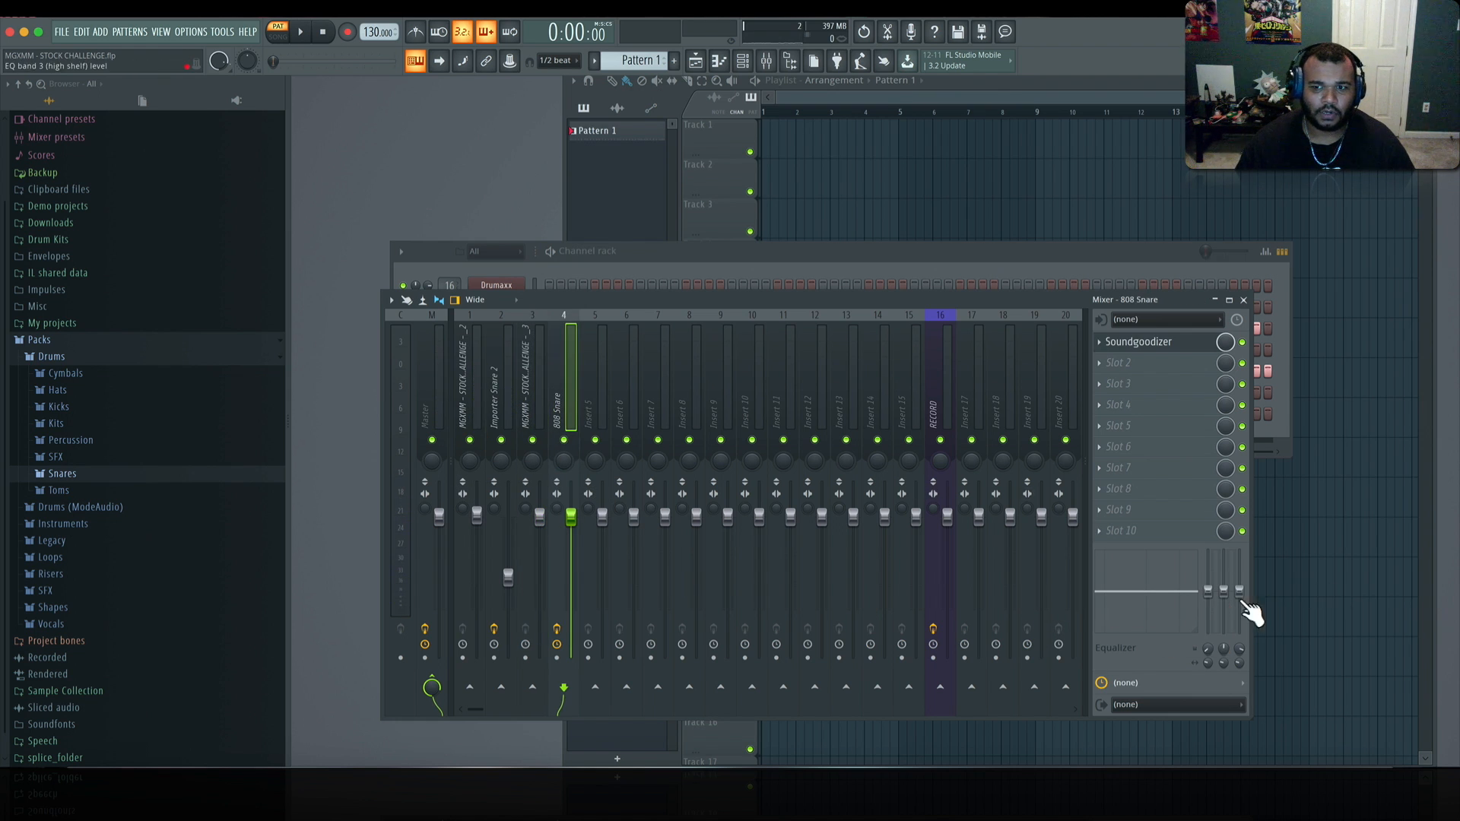
pyautogui.click(493, 411)
pyautogui.moveTo(1208, 591)
pyautogui.mouseDown()
pyautogui.moveTo(1208, 633)
pyautogui.moveTo(1239, 633)
pyautogui.mouseUp()
pyautogui.click(474, 402)
pyautogui.press('space')
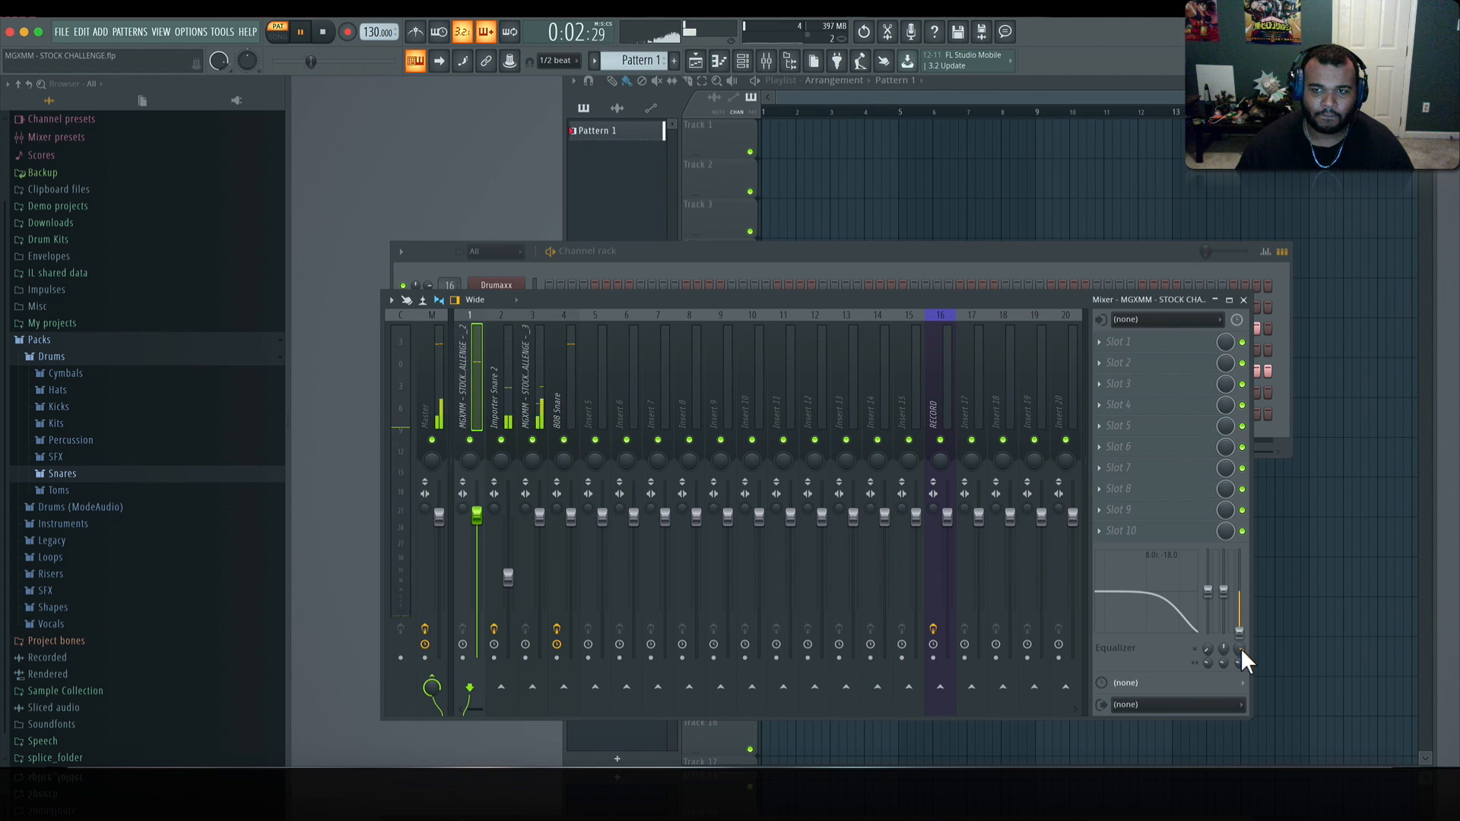
pyautogui.press('space')
# Step: Load Fruity Reeverb 2 into slot 2 of the 808 Snare track, lower its diffusion while auditioning, and close the mixer
pyautogui.click(563, 395)
pyautogui.click(1108, 369)
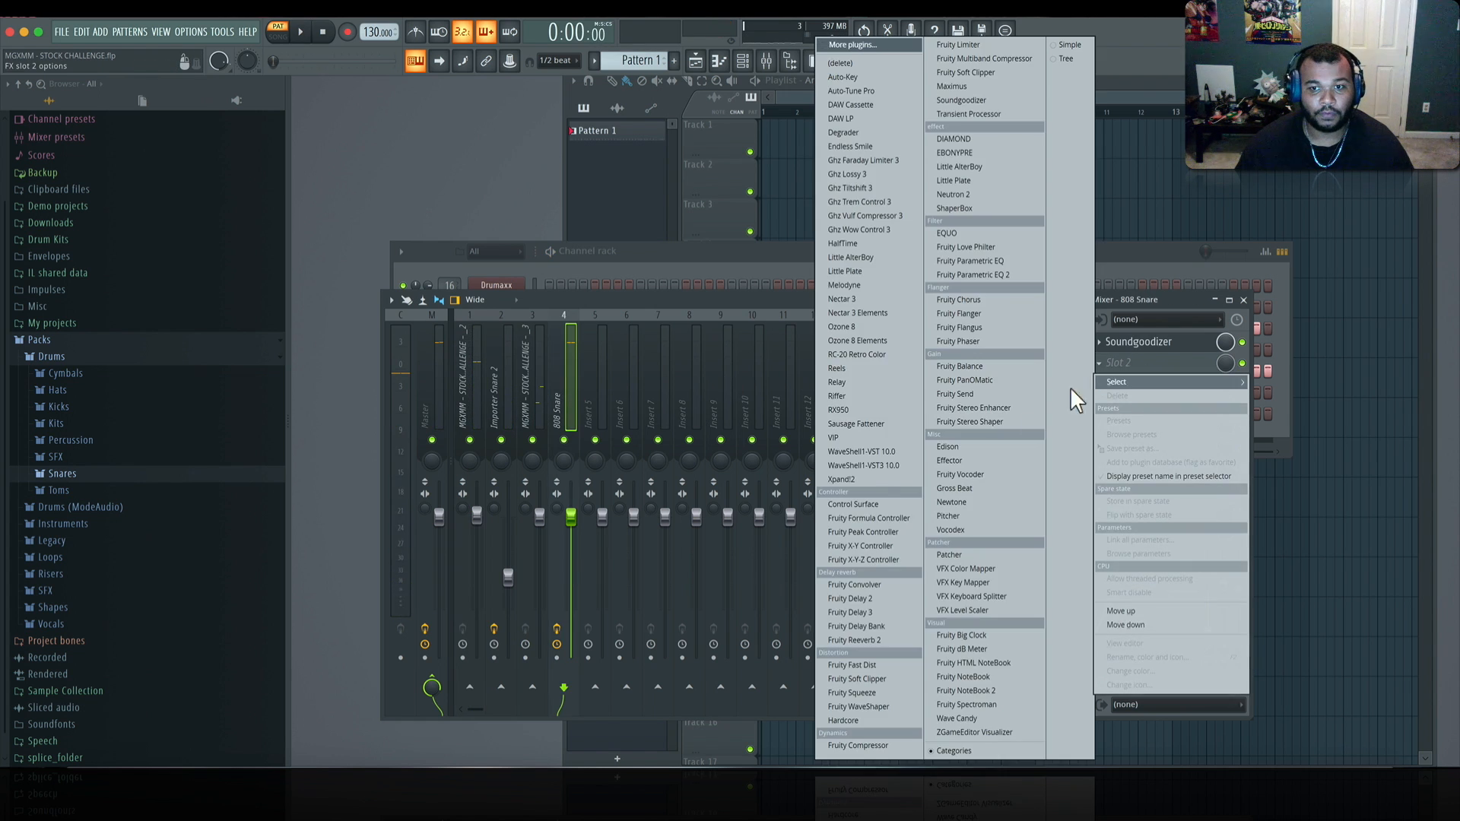
pyautogui.click(897, 554)
pyautogui.press('space')
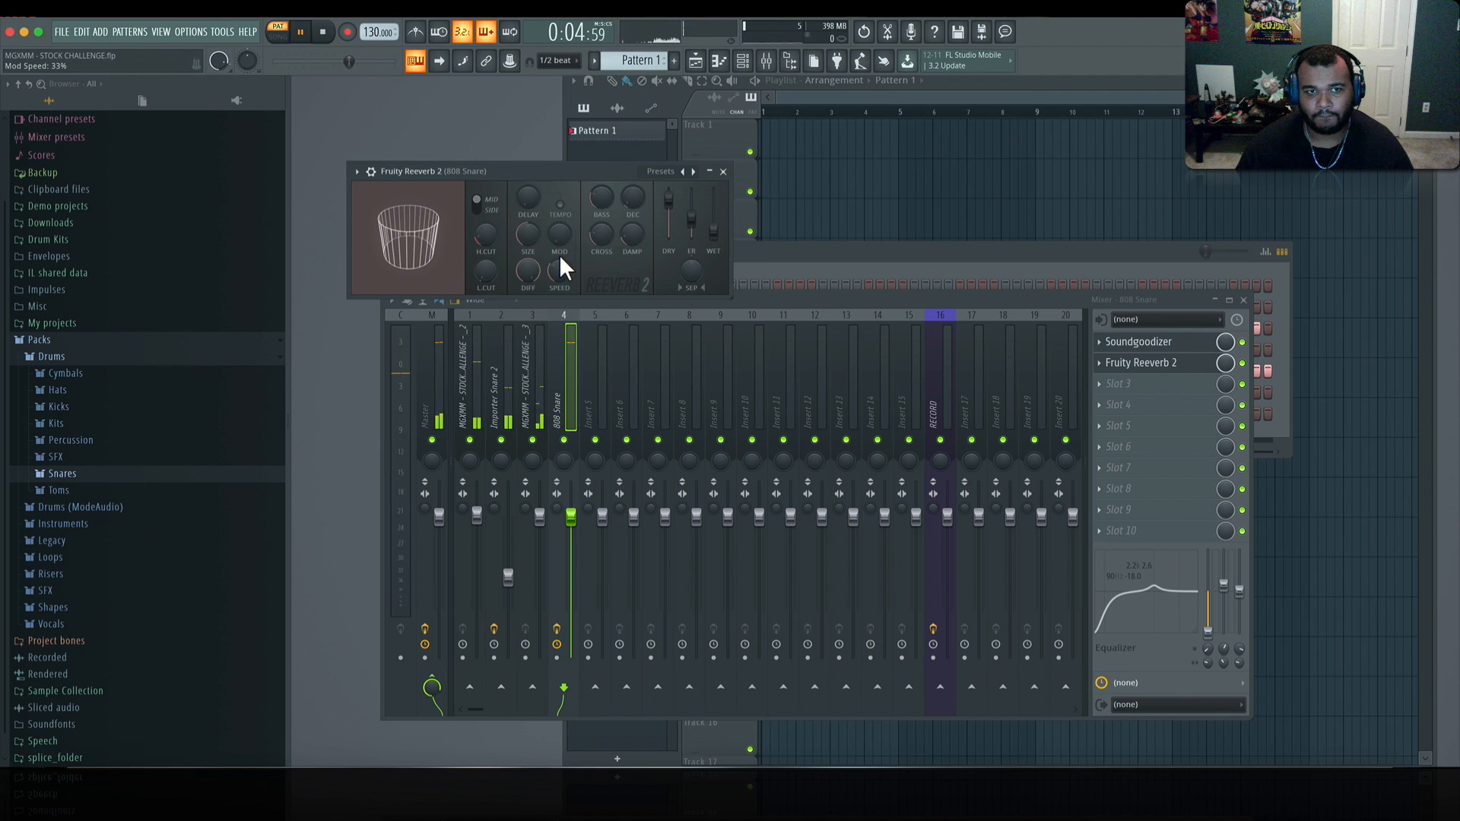
pyautogui.moveTo(533, 270); pyautogui.dragTo(534, 289)
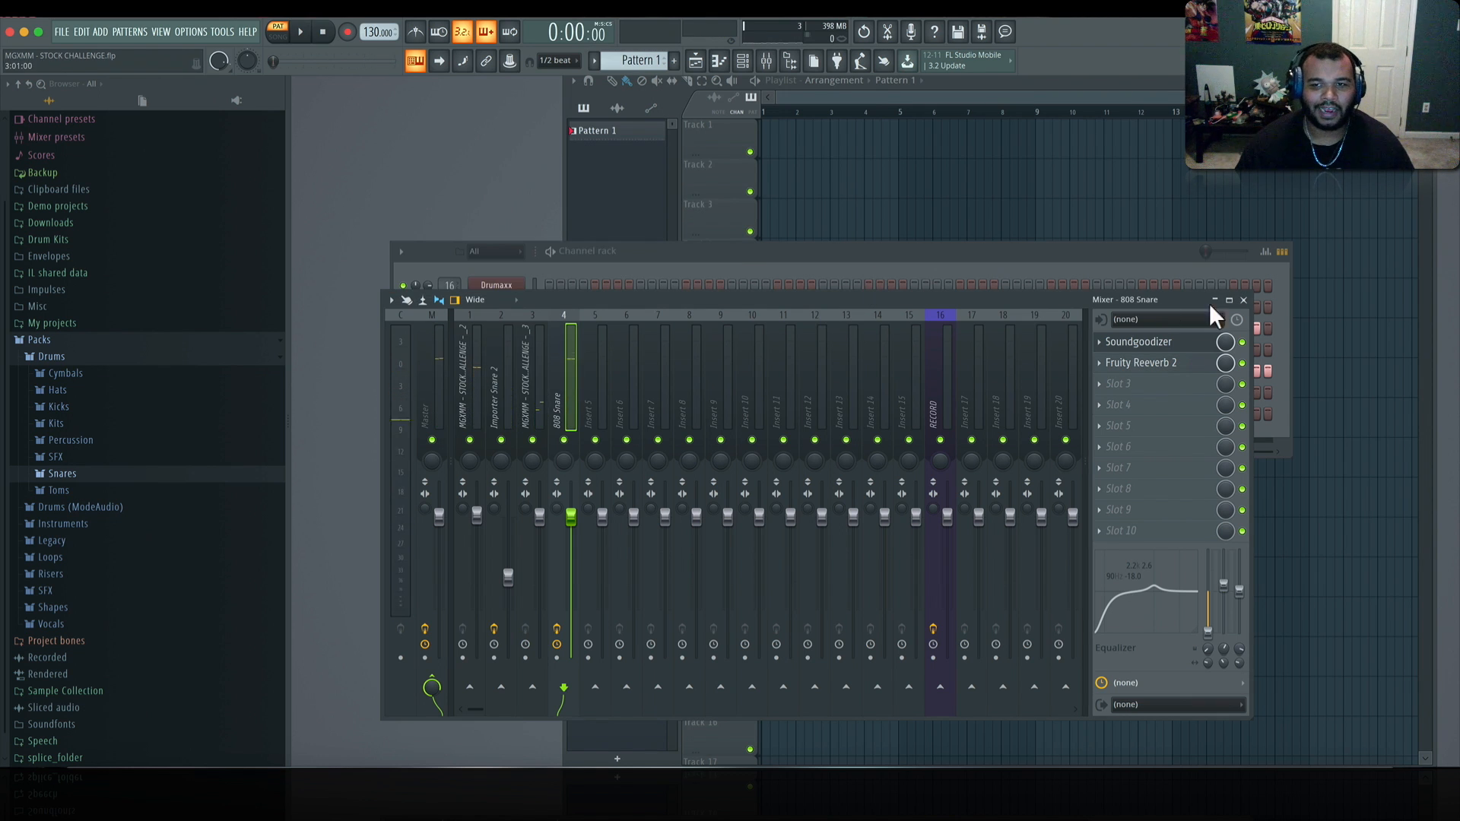
pyautogui.click(1243, 300)
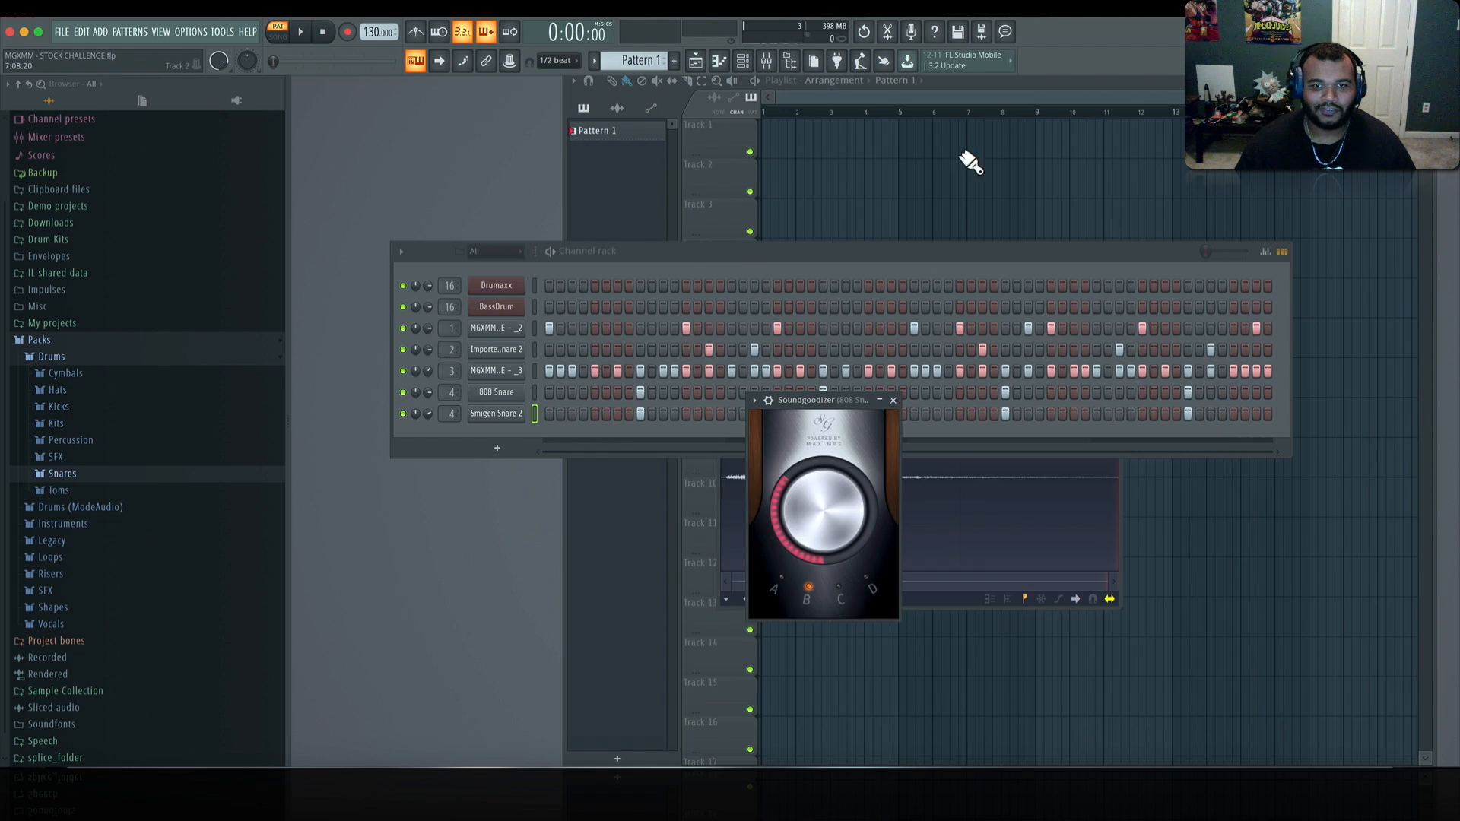
# Step: Place two consecutive Pattern 1 clips on playlist Track 1, starting at bars 1 and 5
pyautogui.click(791, 146)
pyautogui.moveTo(851, 152); pyautogui.dragTo(776, 151)
pyautogui.click(906, 153)
pyautogui.moveTo(967, 155); pyautogui.dragTo(962, 154)
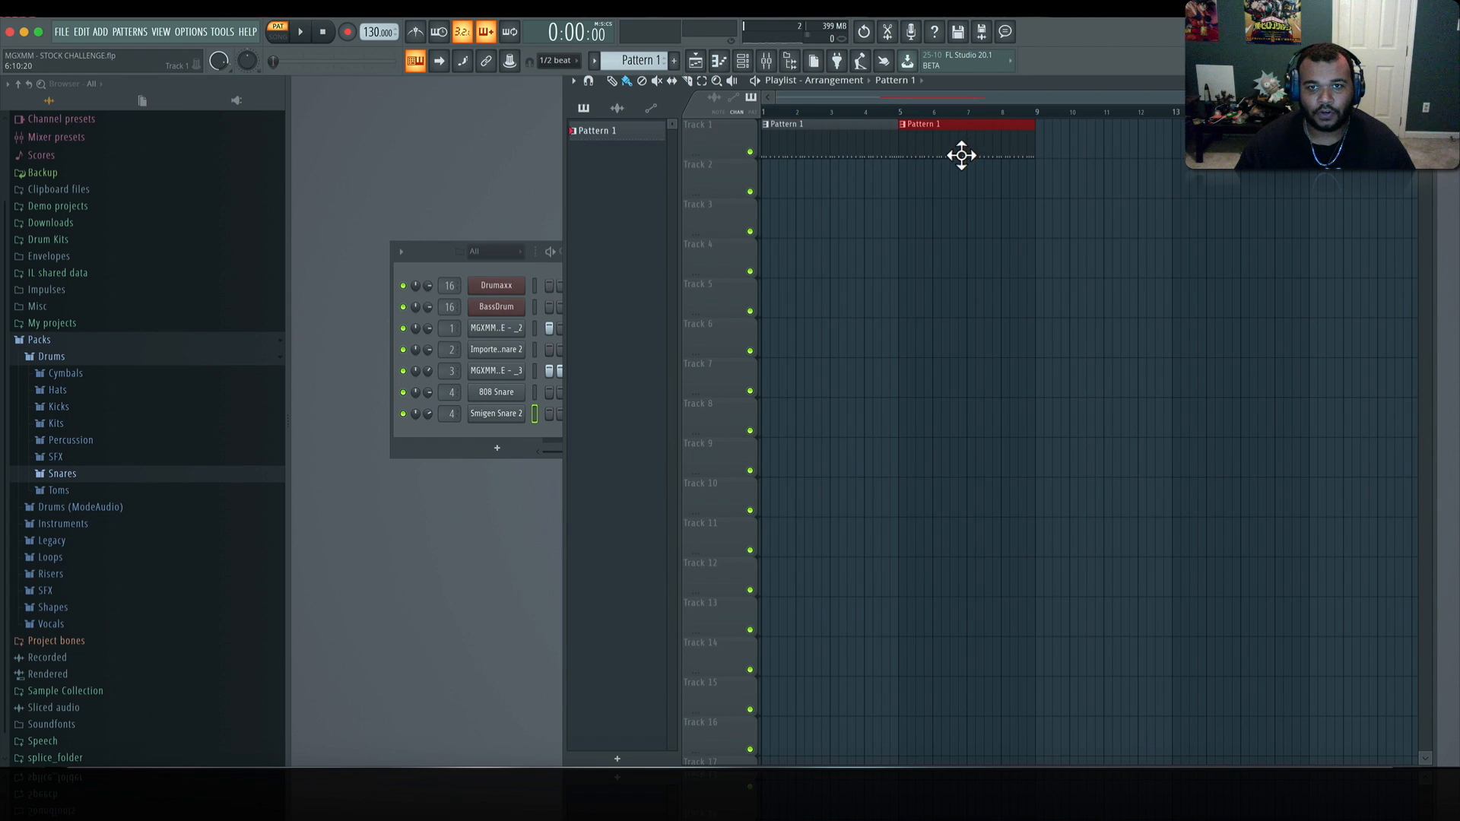
# Step: Create a new pattern named CHORDS
pyautogui.click(535, 277)
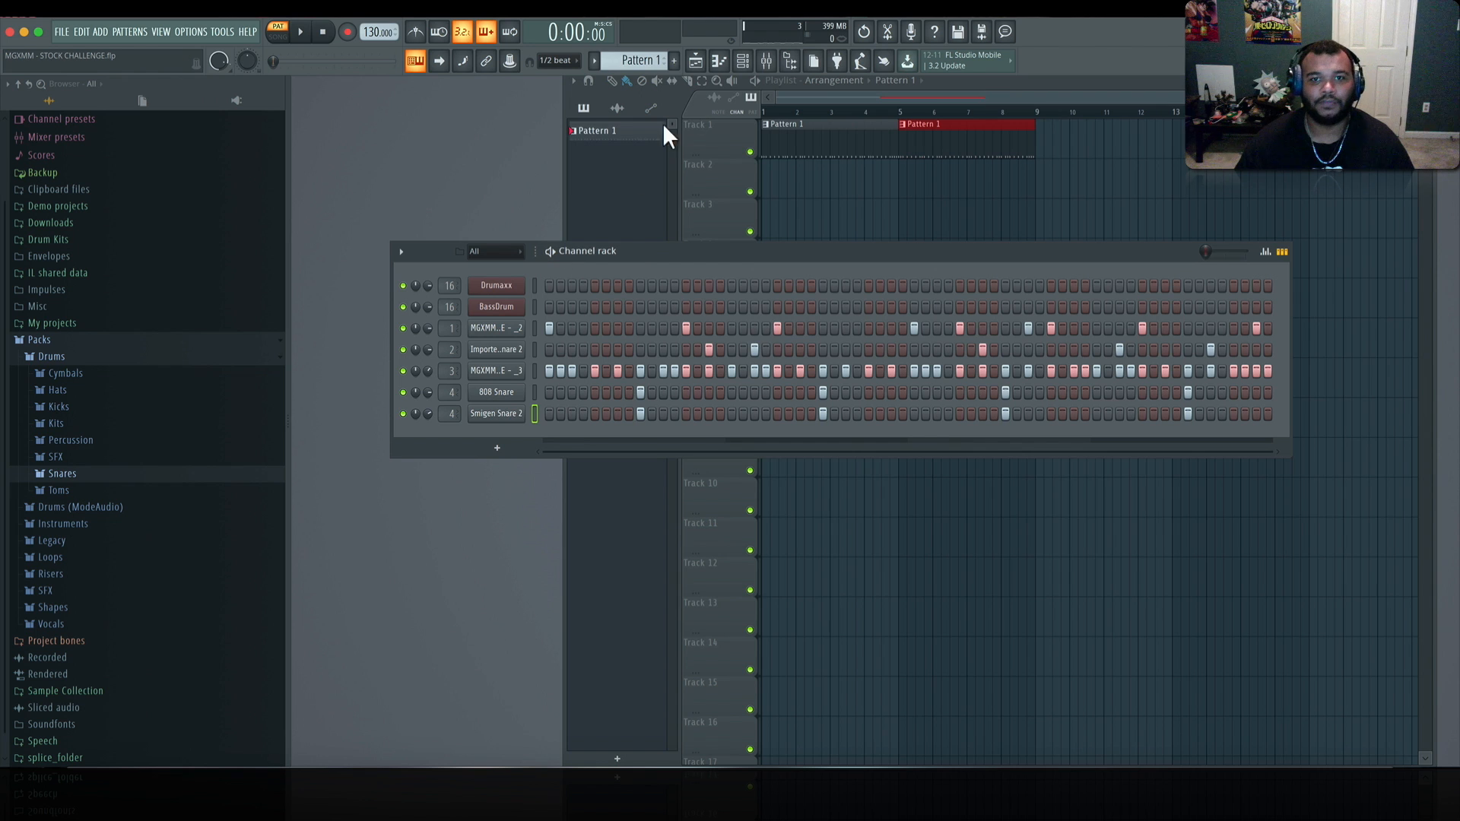
pyautogui.click(674, 60)
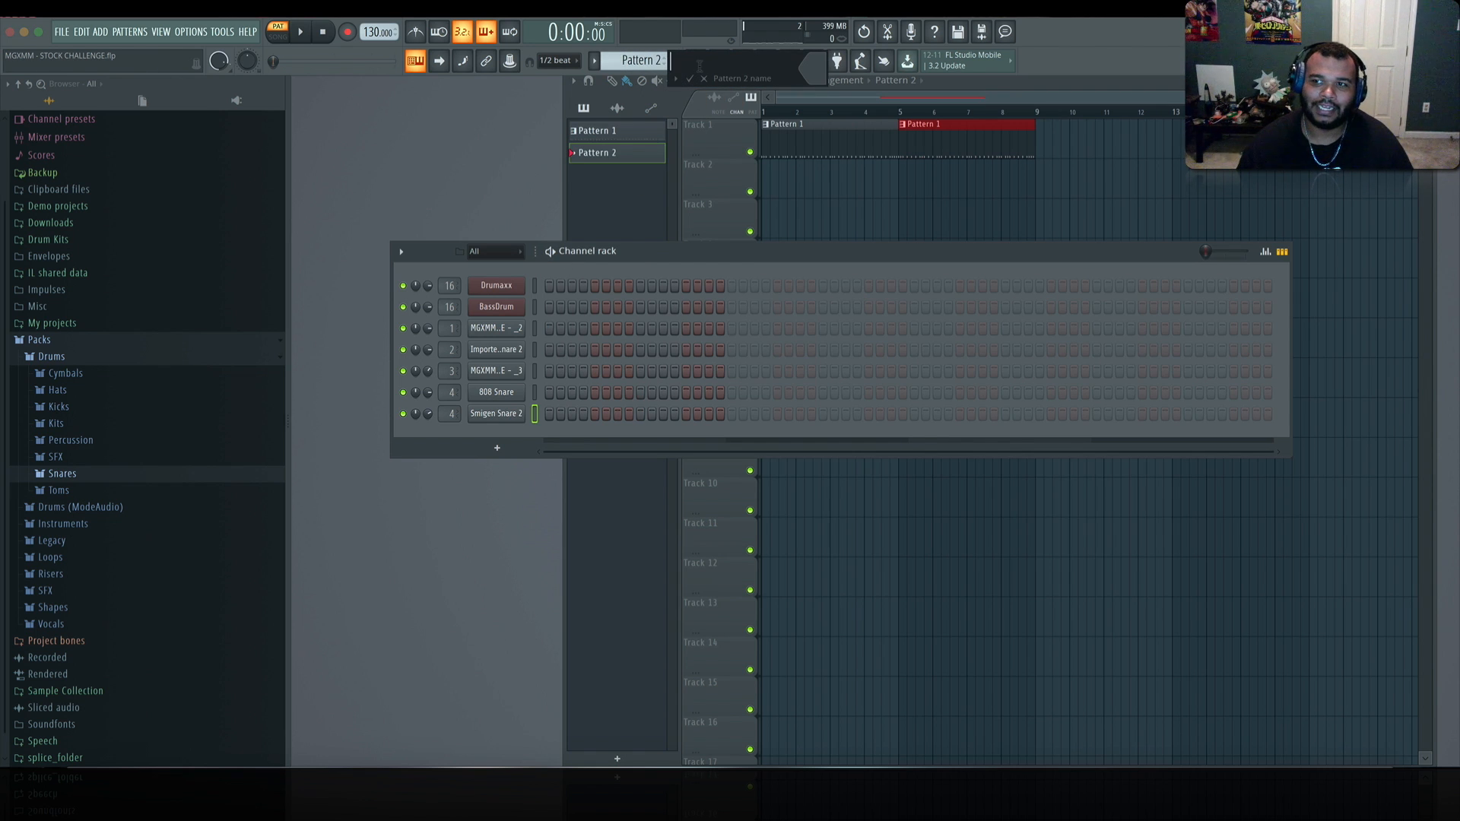
pyautogui.write('CHORDS')
pyautogui.press('Return')
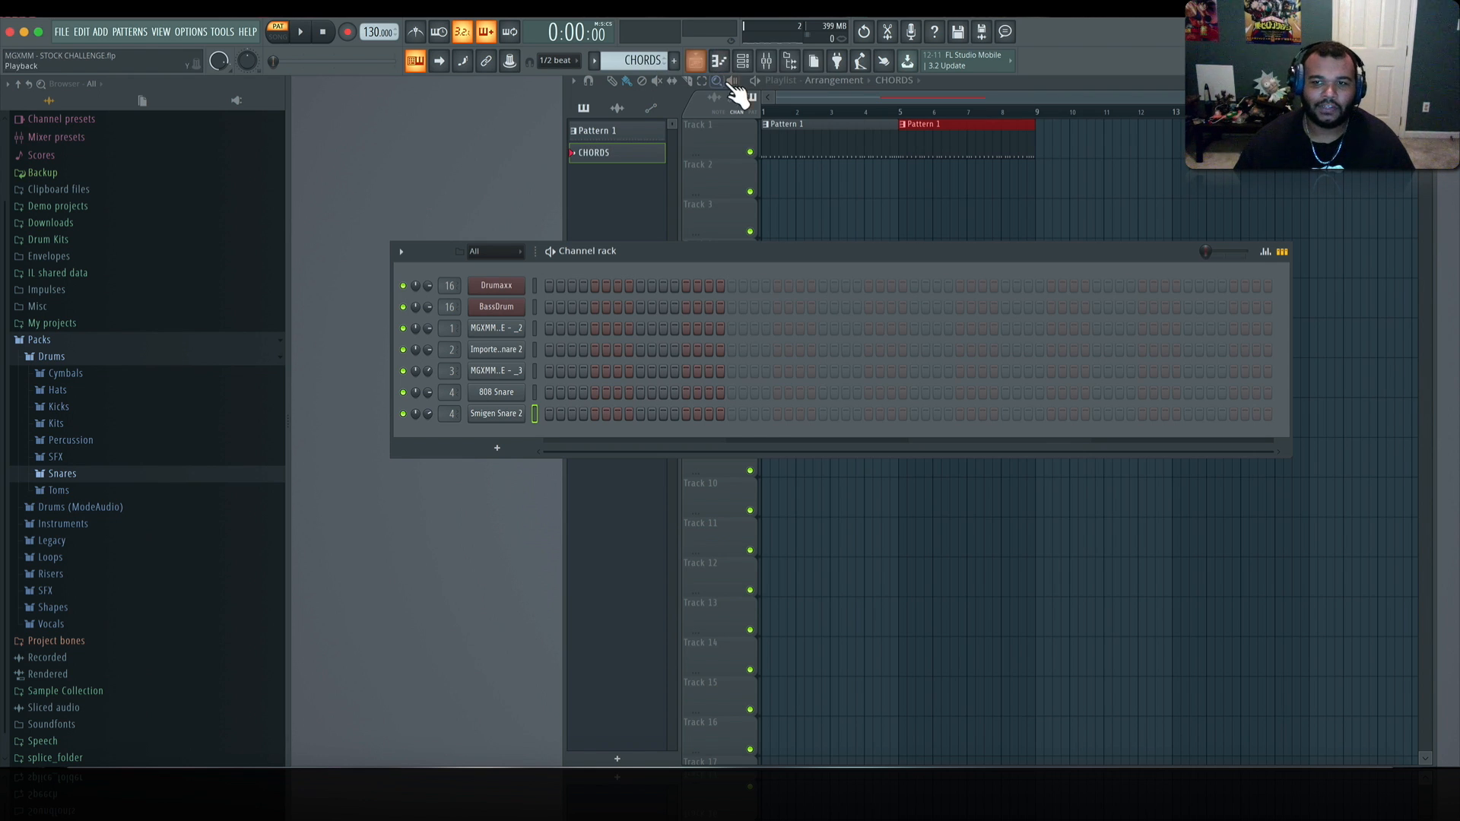
# Step: Insert a Sytrus channel above Drumaxx and load the Cube preset
pyautogui.rightClick(505, 290)
pyautogui.moveTo(577, 380)
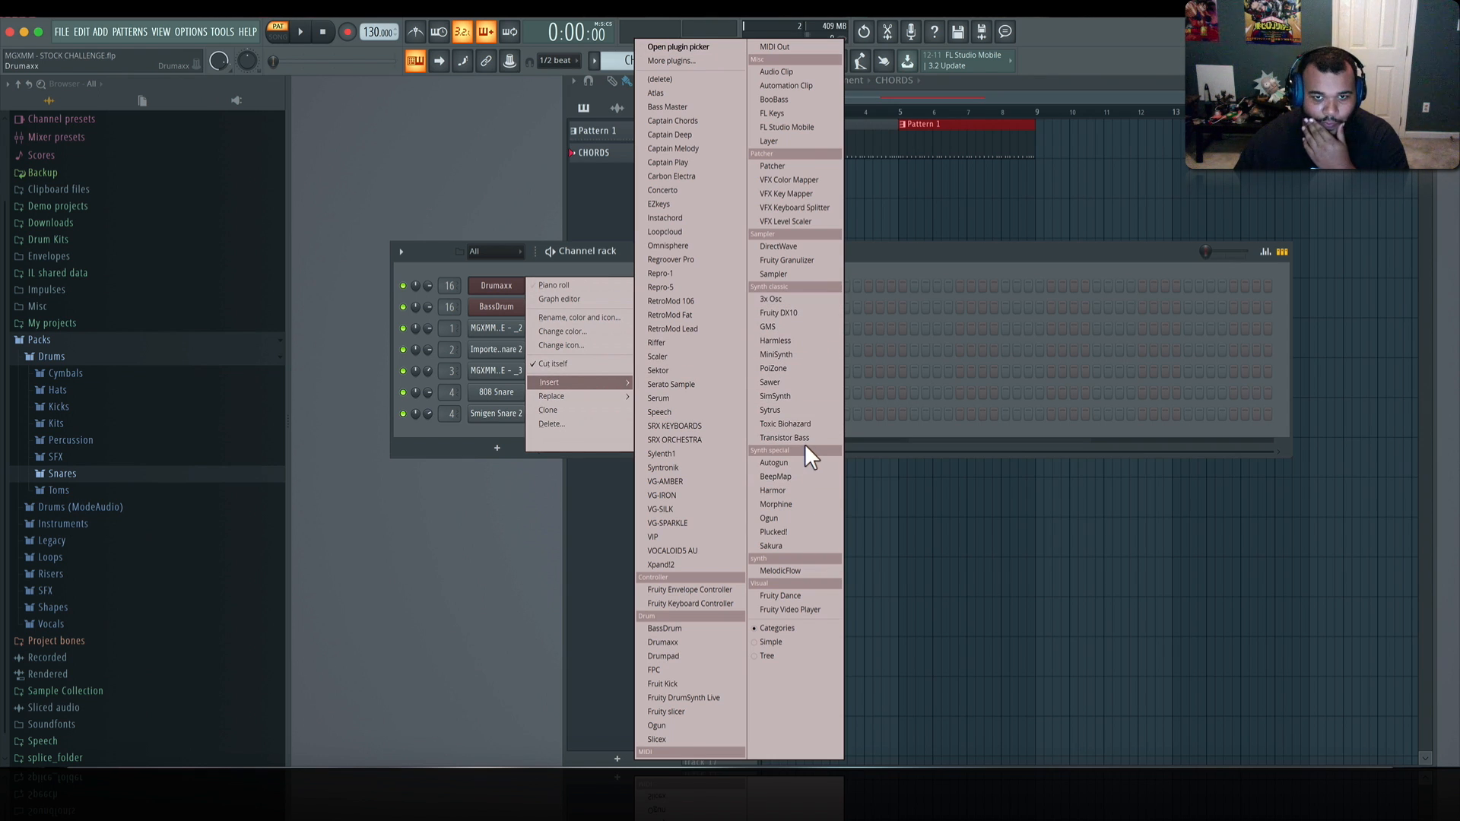
pyautogui.click(805, 410)
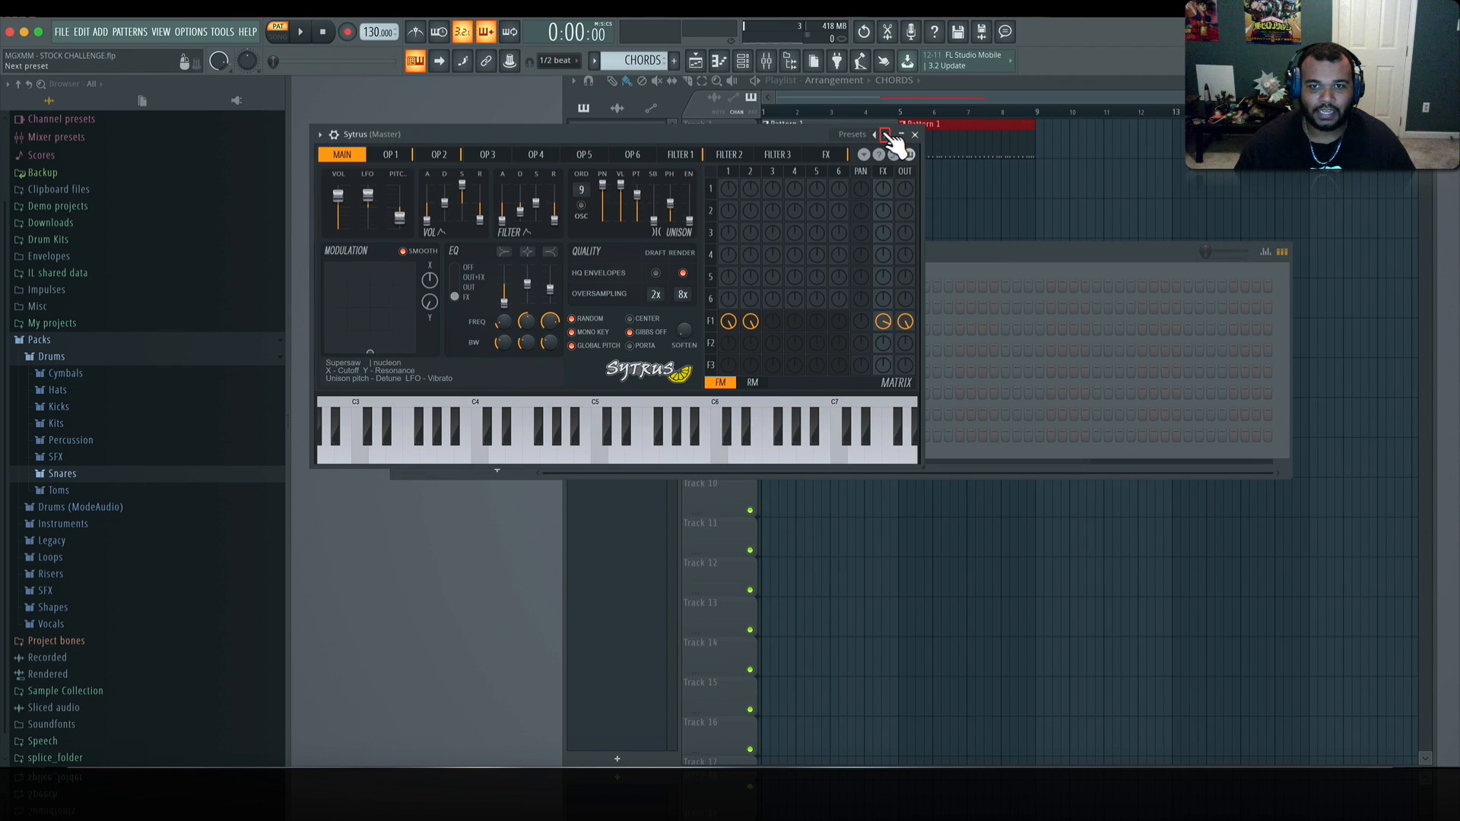
pyautogui.click(880, 135)
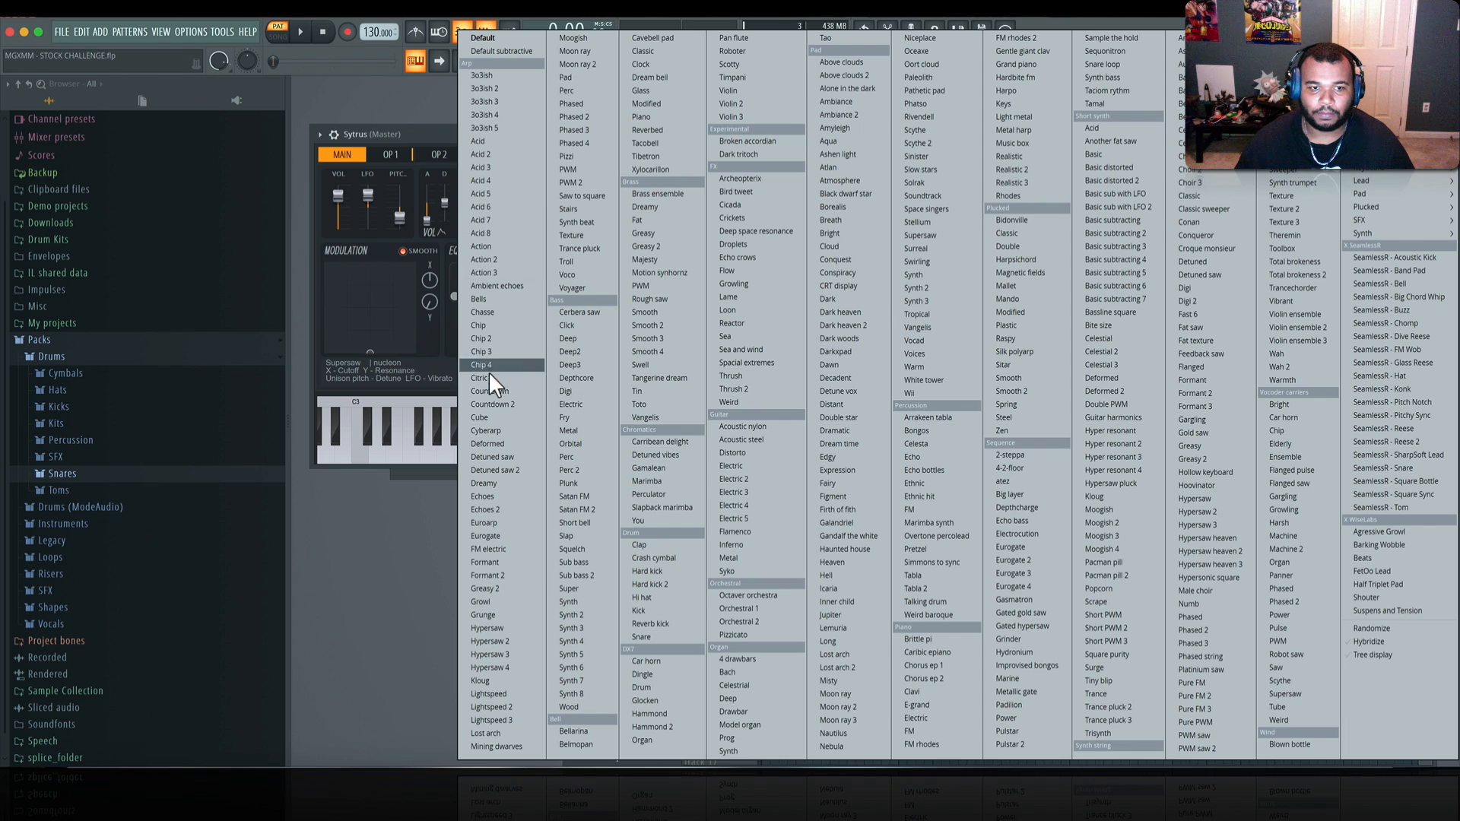
pyautogui.click(505, 339)
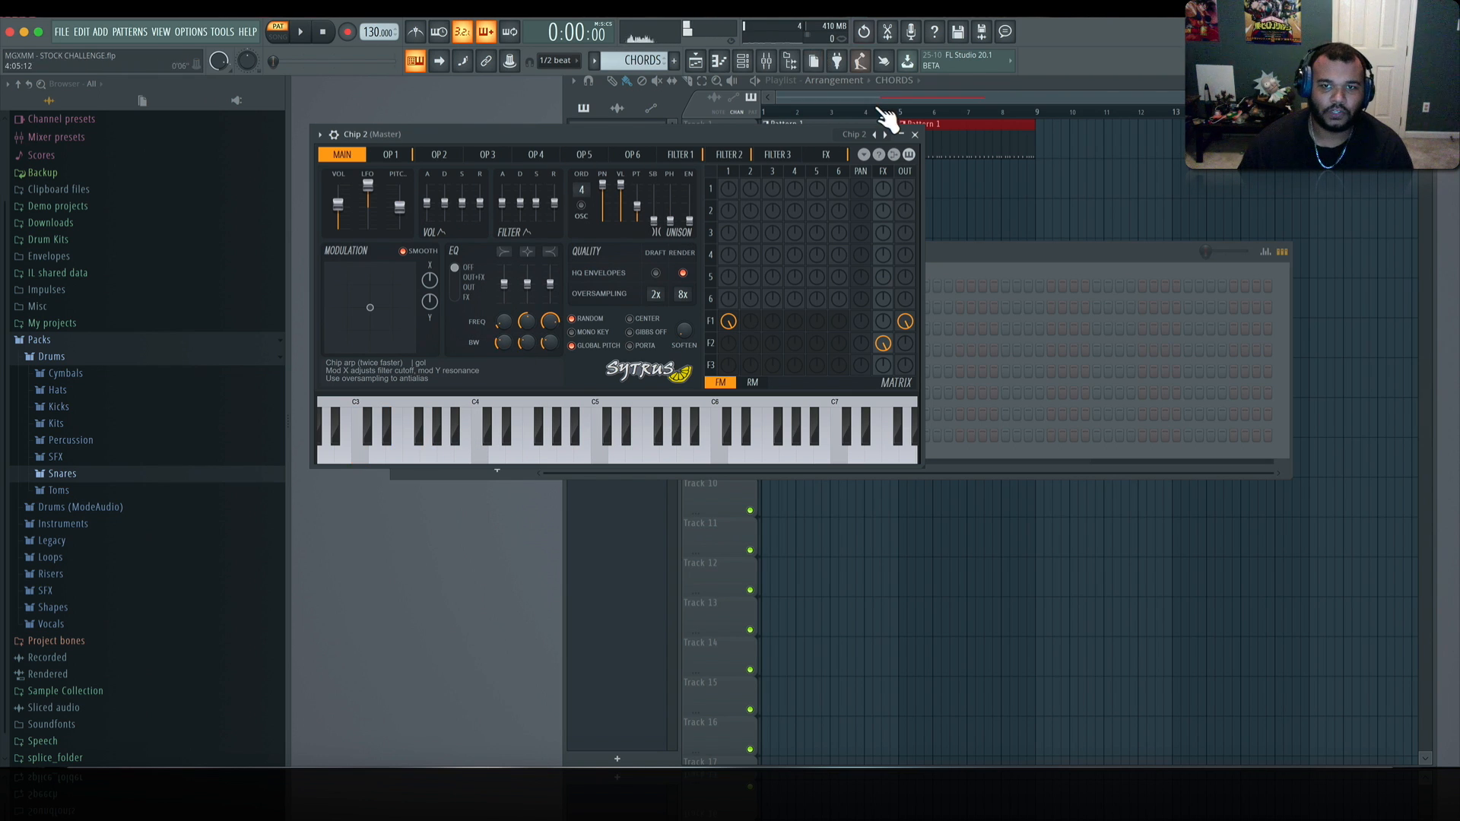
# Step: Set the root note of the piano roll's scale highlighting to G# for the Cube channel
pyautogui.press('F7')
pyautogui.click(324, 86)
pyautogui.moveTo(376, 177)
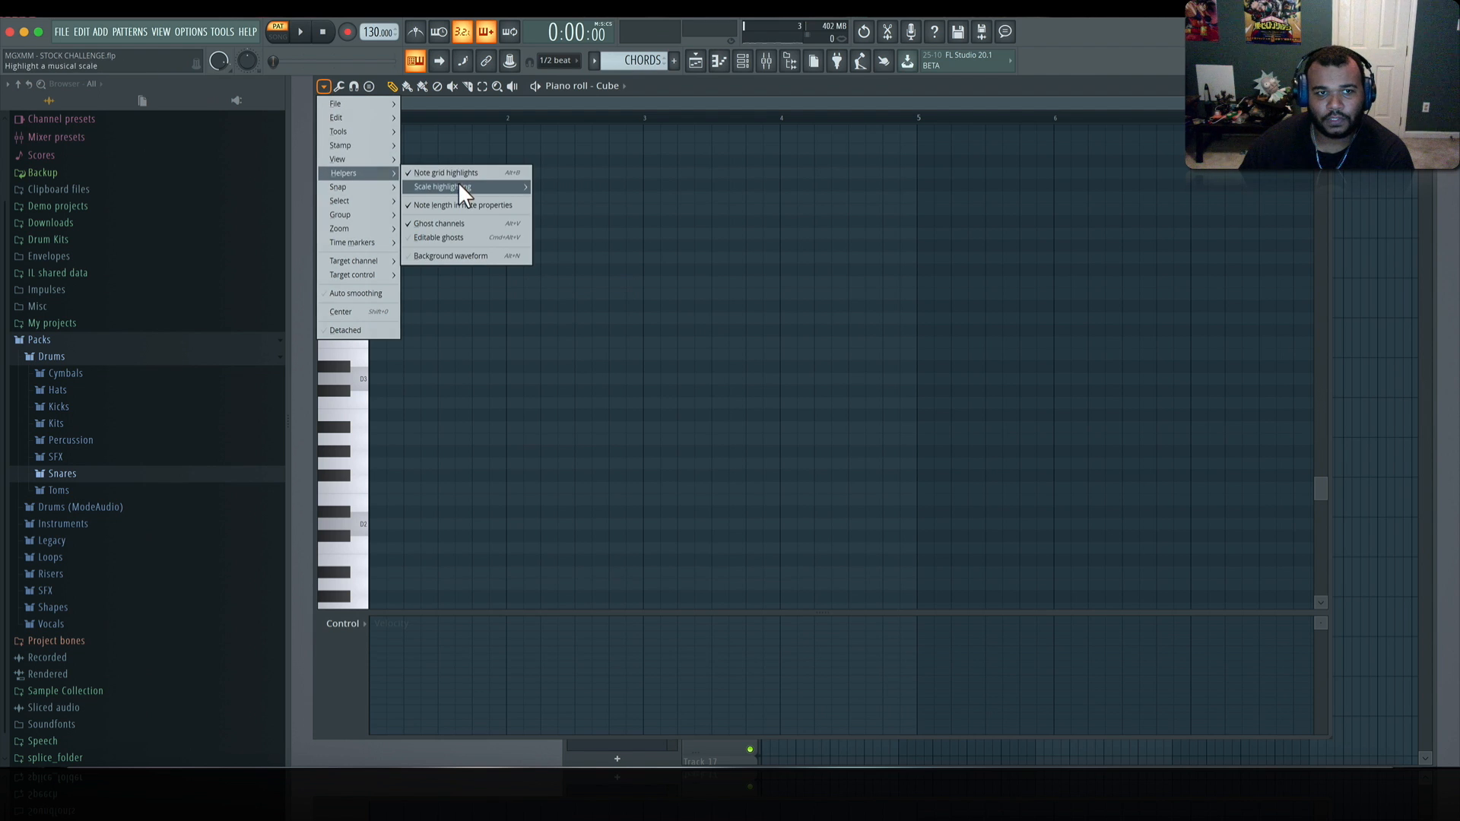
pyautogui.moveTo(459, 184)
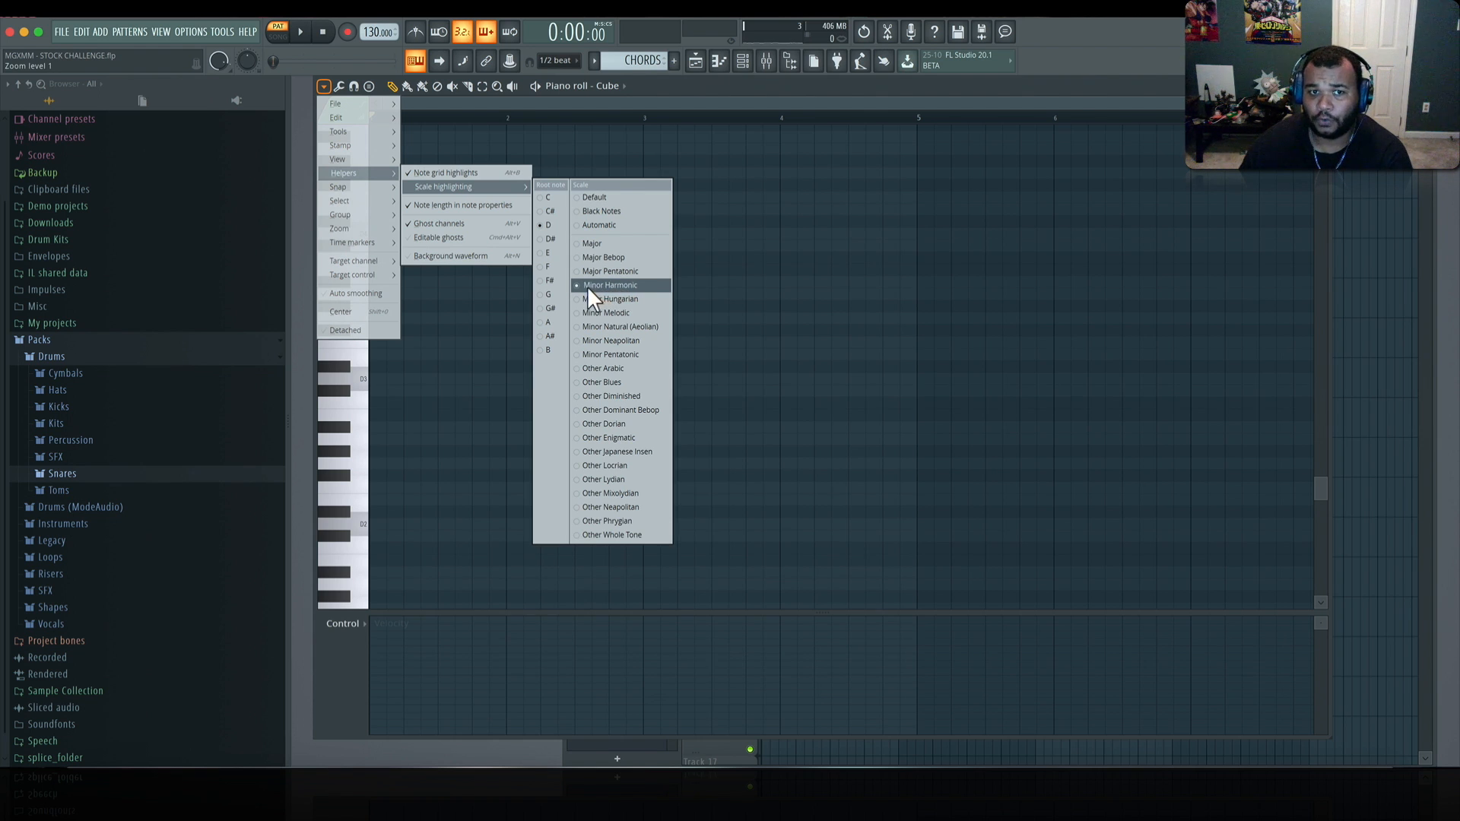
pyautogui.click(549, 308)
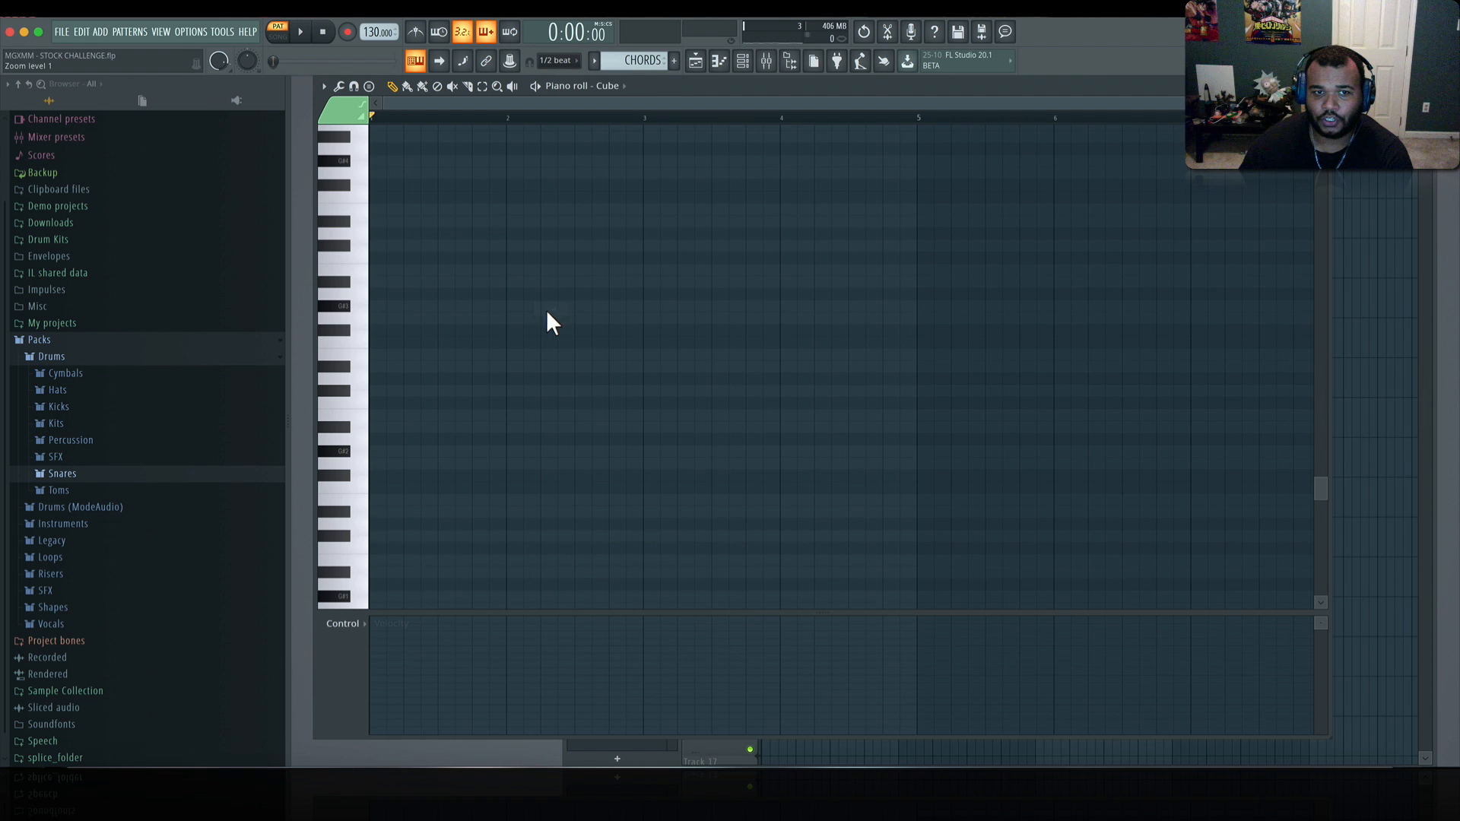
# Step: Draw one-bar chords G#3-B3-D#4 and G3-A#3-C#4, plus a two-bar C#4-E4-G#4 chord from bar 3, and audition them
pyautogui.click(380, 307)
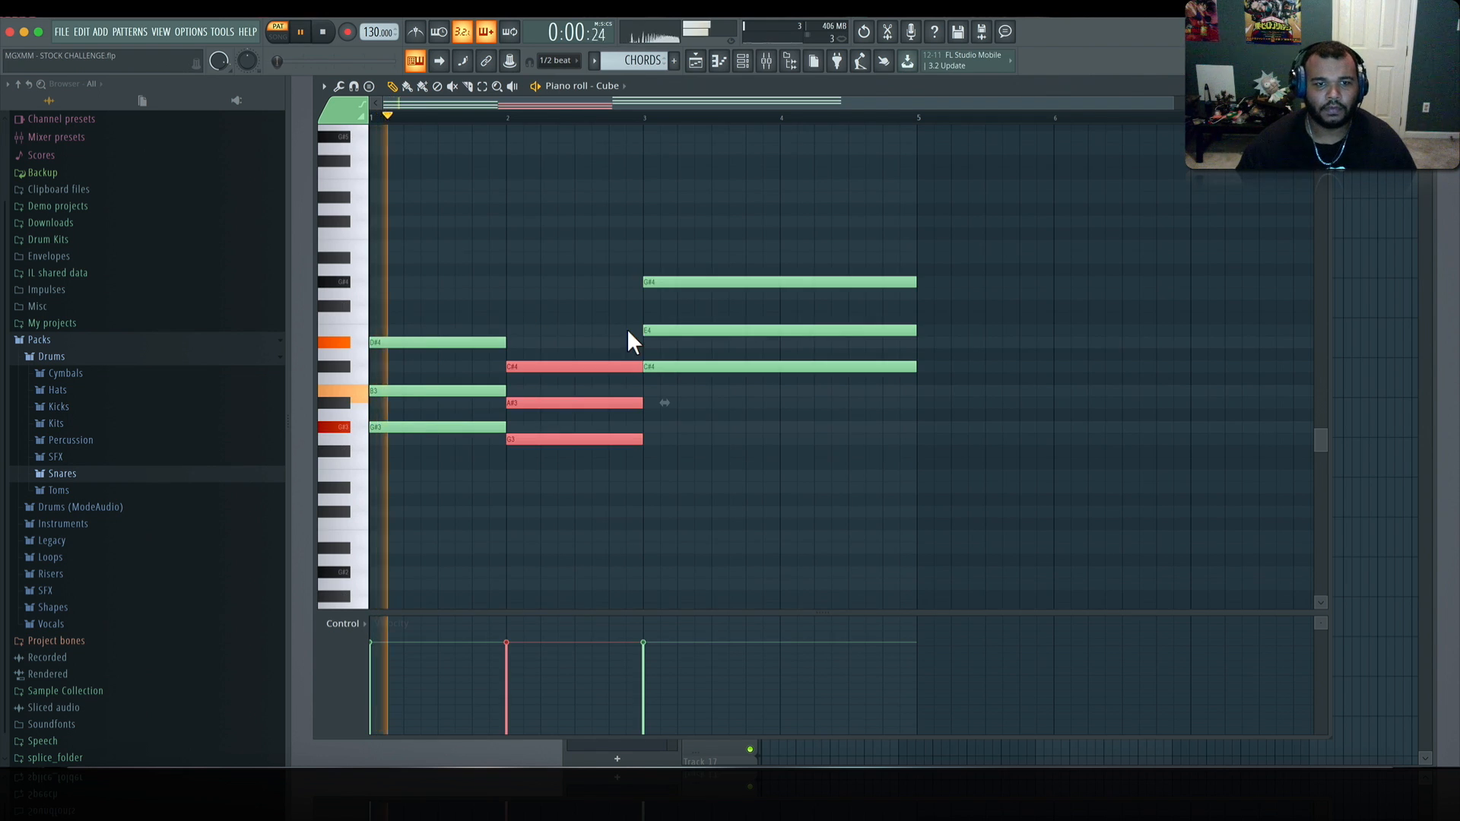
pyautogui.click(610, 311)
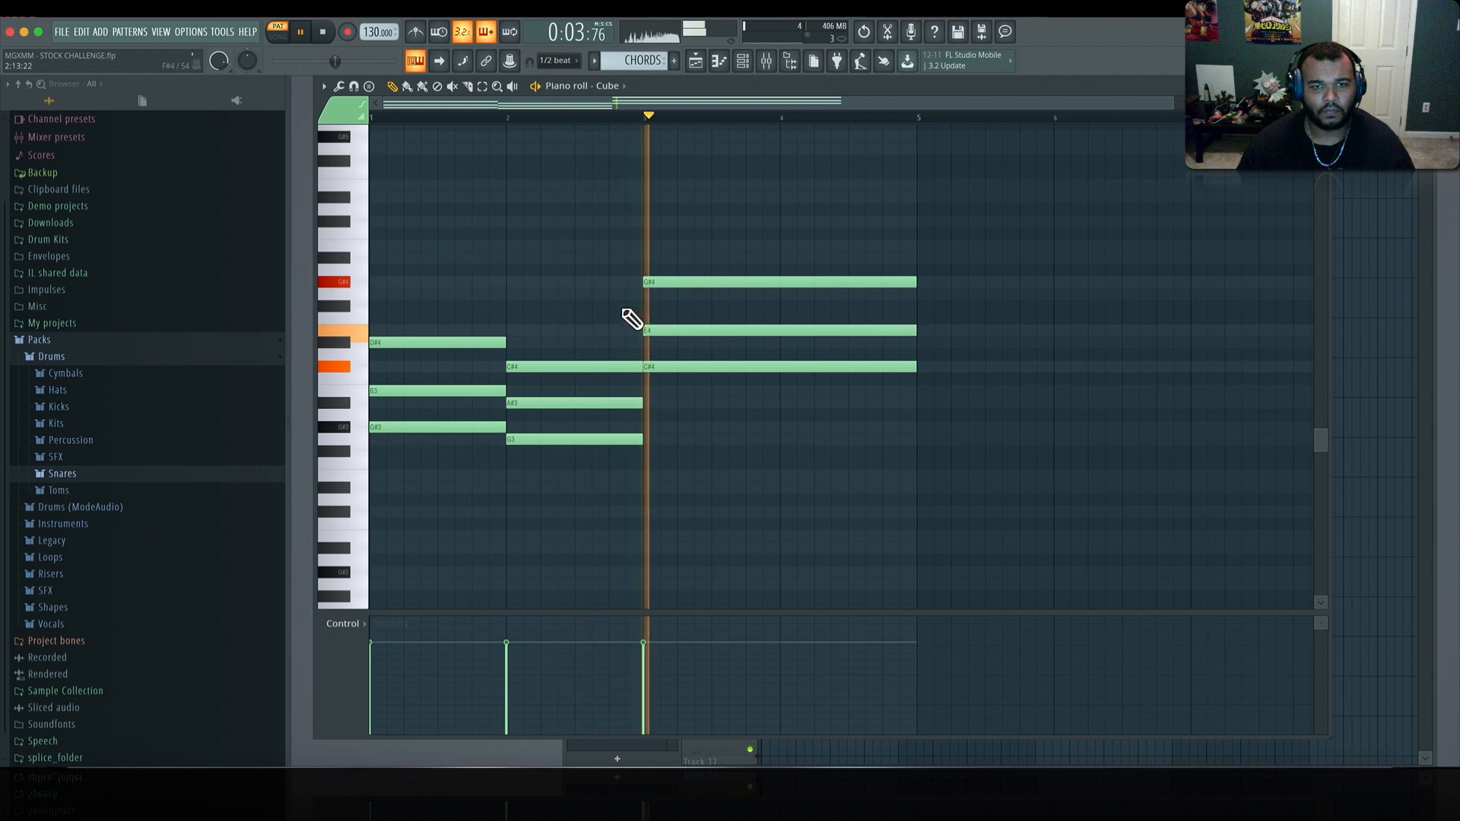
pyautogui.press('space')
# Step: Lower the top note of the bar 3 Cube chord by one octave to G#3
pyautogui.moveTo(696, 240); pyautogui.dragTo(764, 286)
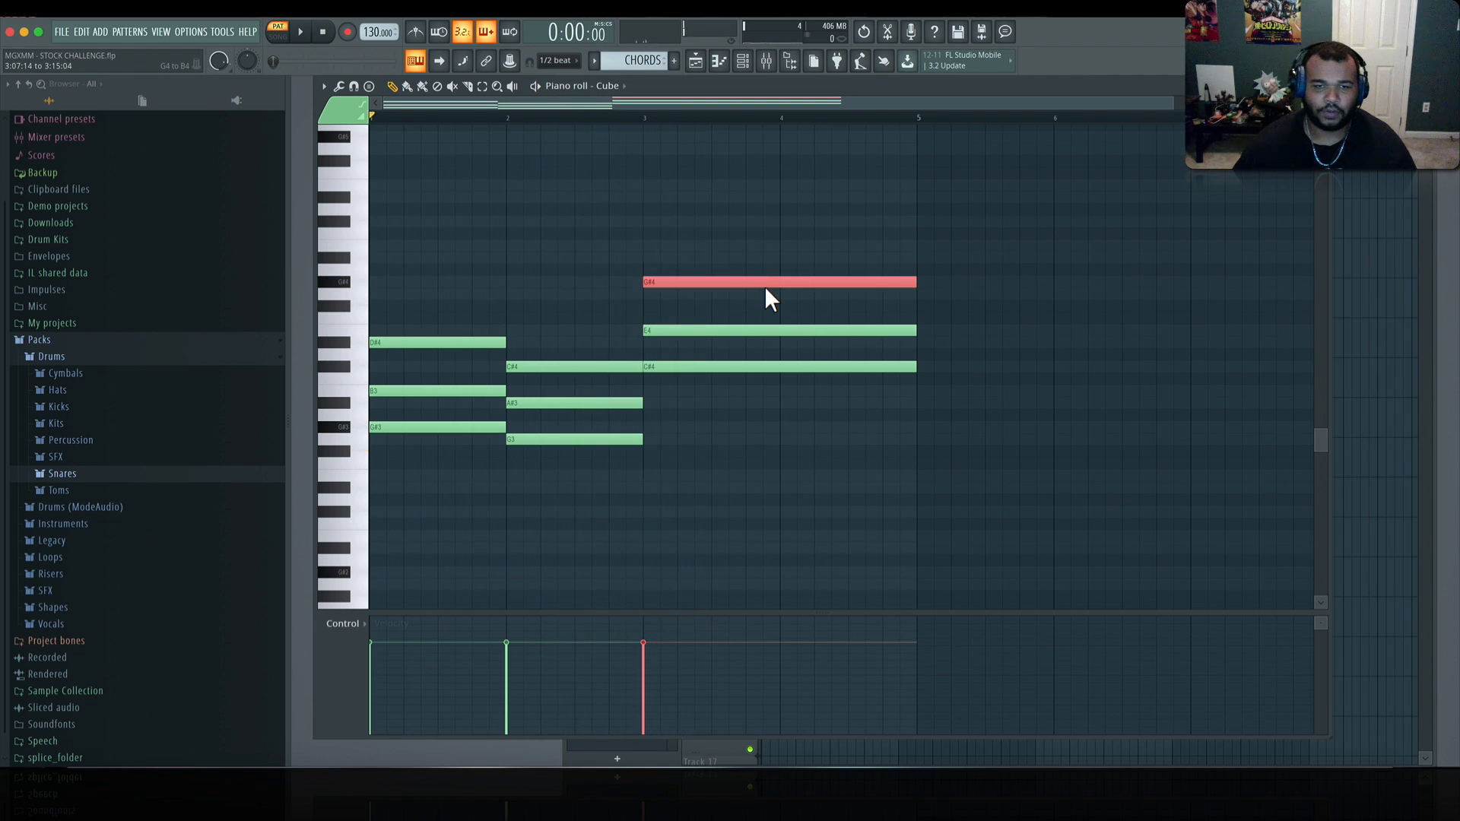
pyautogui.hotkey('ctrl', 'Down')
pyautogui.keyDown('ctrl'); pyautogui.click(765, 286); pyautogui.keyUp('ctrl')
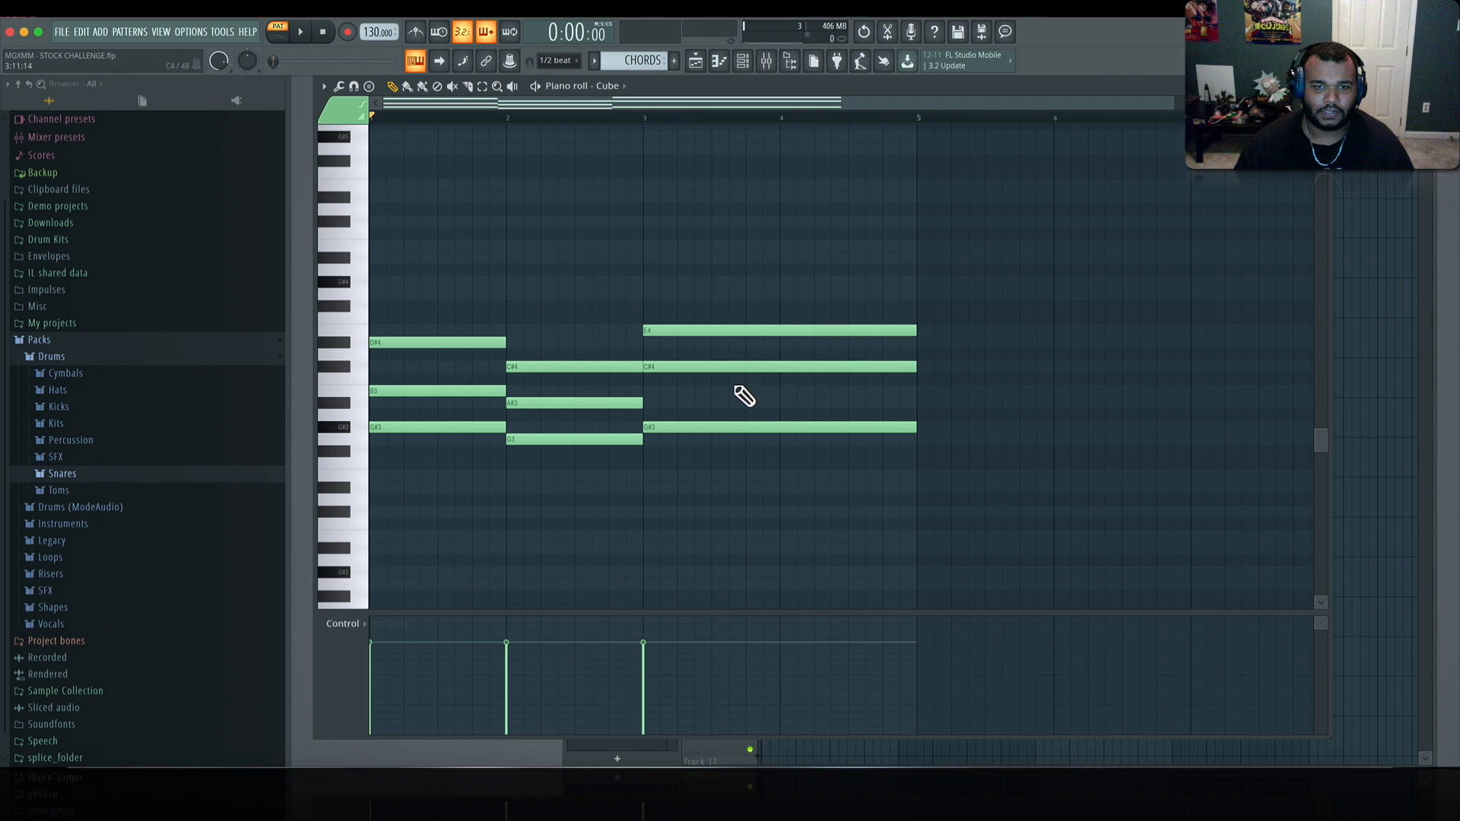
# Step: Add bass notes G#2, G2 and C#3 beneath the three Cube chords and play the pattern
pyautogui.moveTo(732, 394); pyautogui.dragTo(731, 353)
pyautogui.moveTo(622, 456); pyautogui.dragTo(610, 428)
pyautogui.moveTo(441, 466); pyautogui.dragTo(408, 577)
pyautogui.click(479, 536)
pyautogui.press('space')
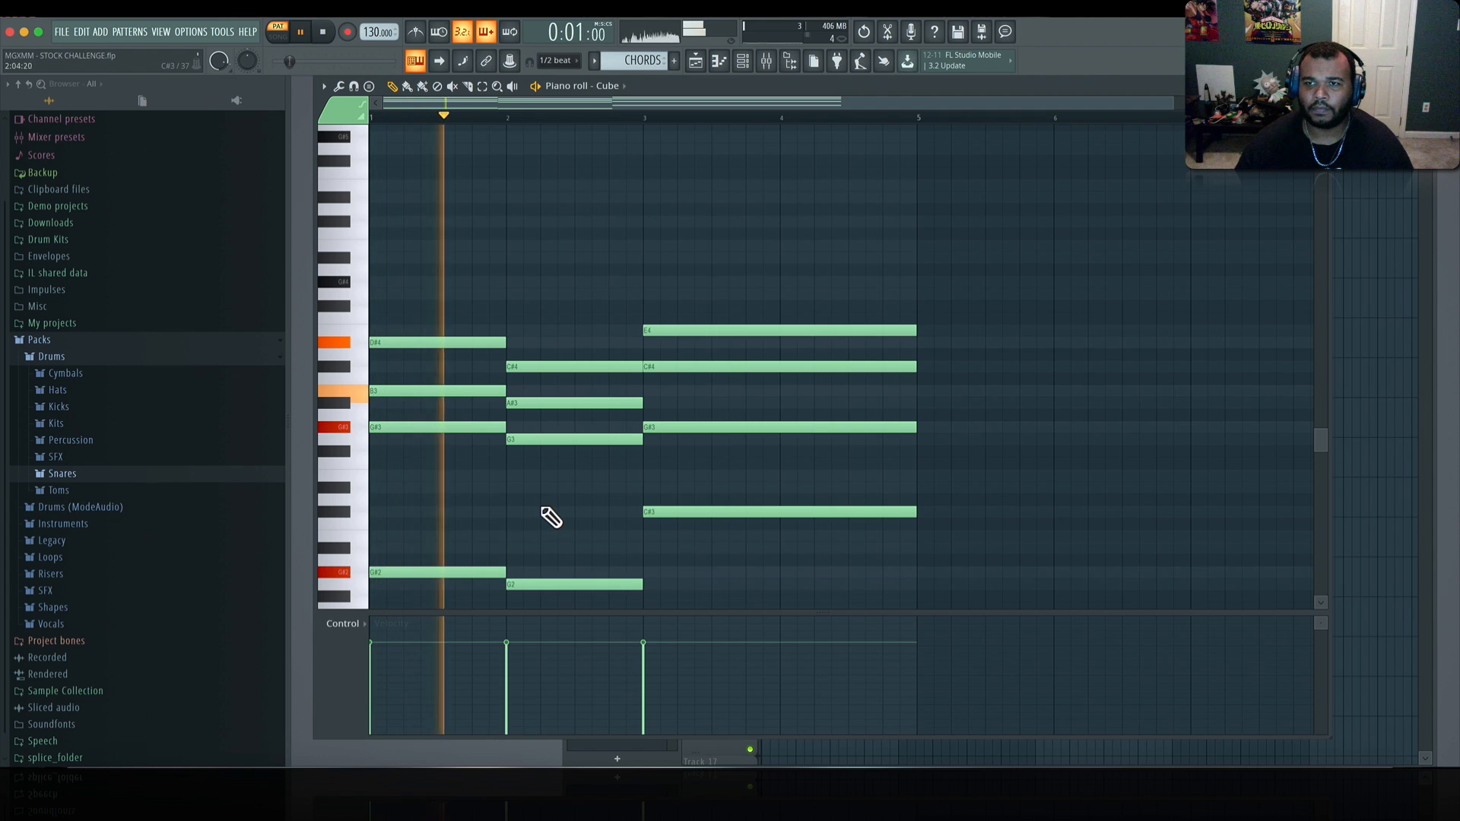
pyautogui.press('space')
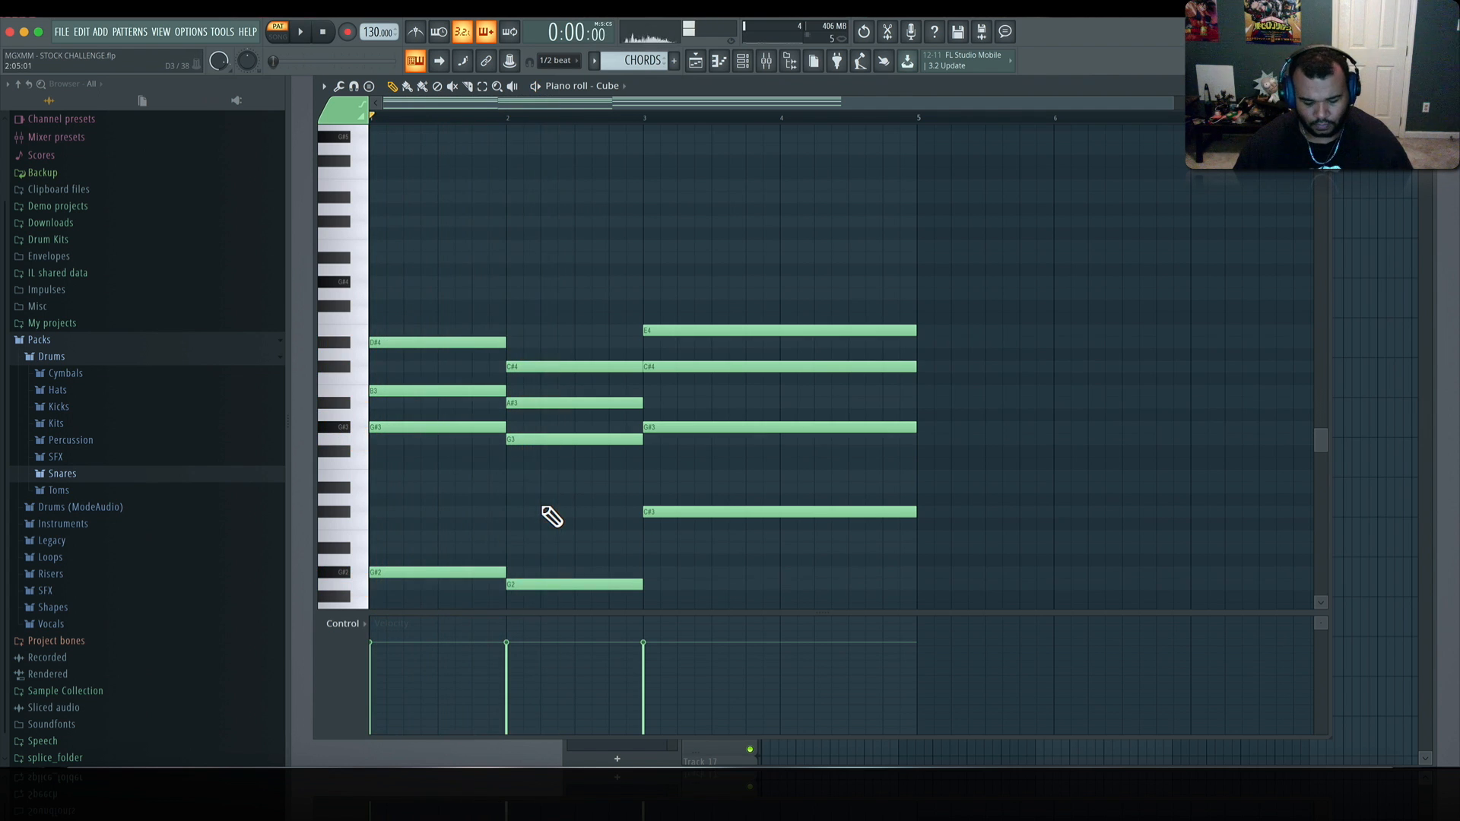
# Step: Transpose all Cube notes up one octave, audition the progression, and close the piano roll
pyautogui.hotkey('ctrl', 'a')
pyautogui.hotkey('ctrl', 'Up')
pyautogui.press('space')
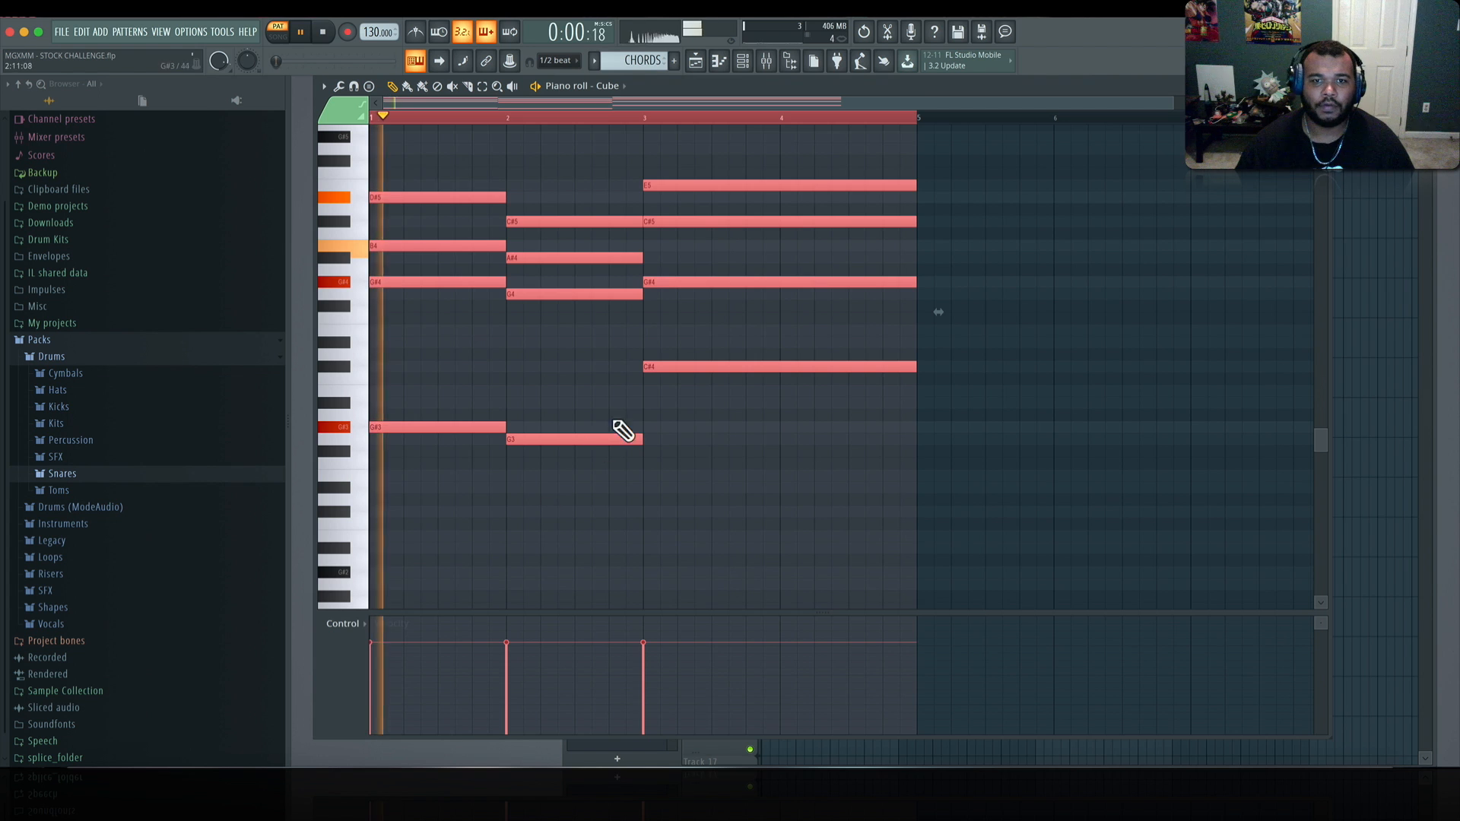
pyautogui.click(905, 466)
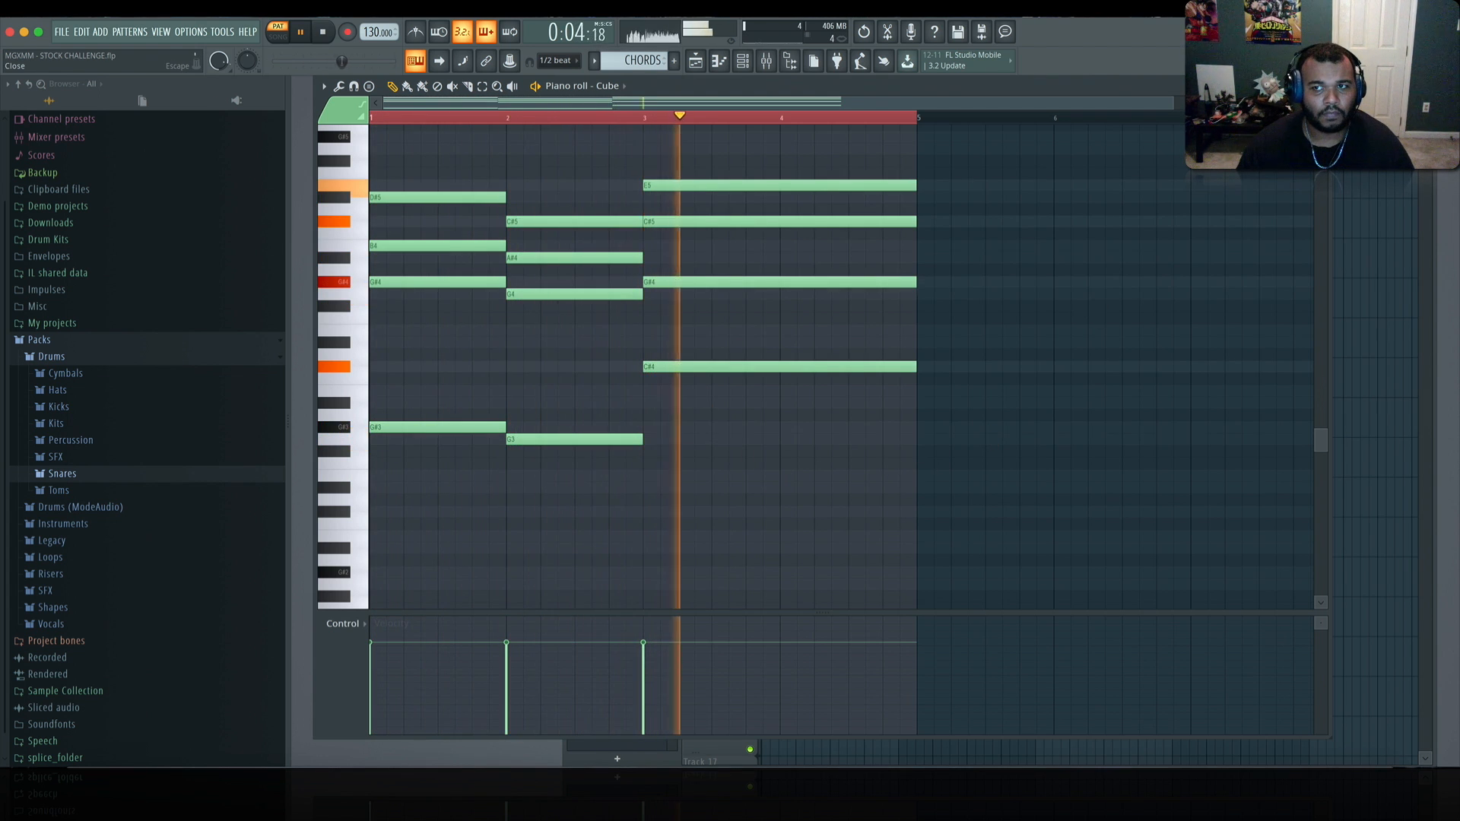
pyautogui.click(1322, 86)
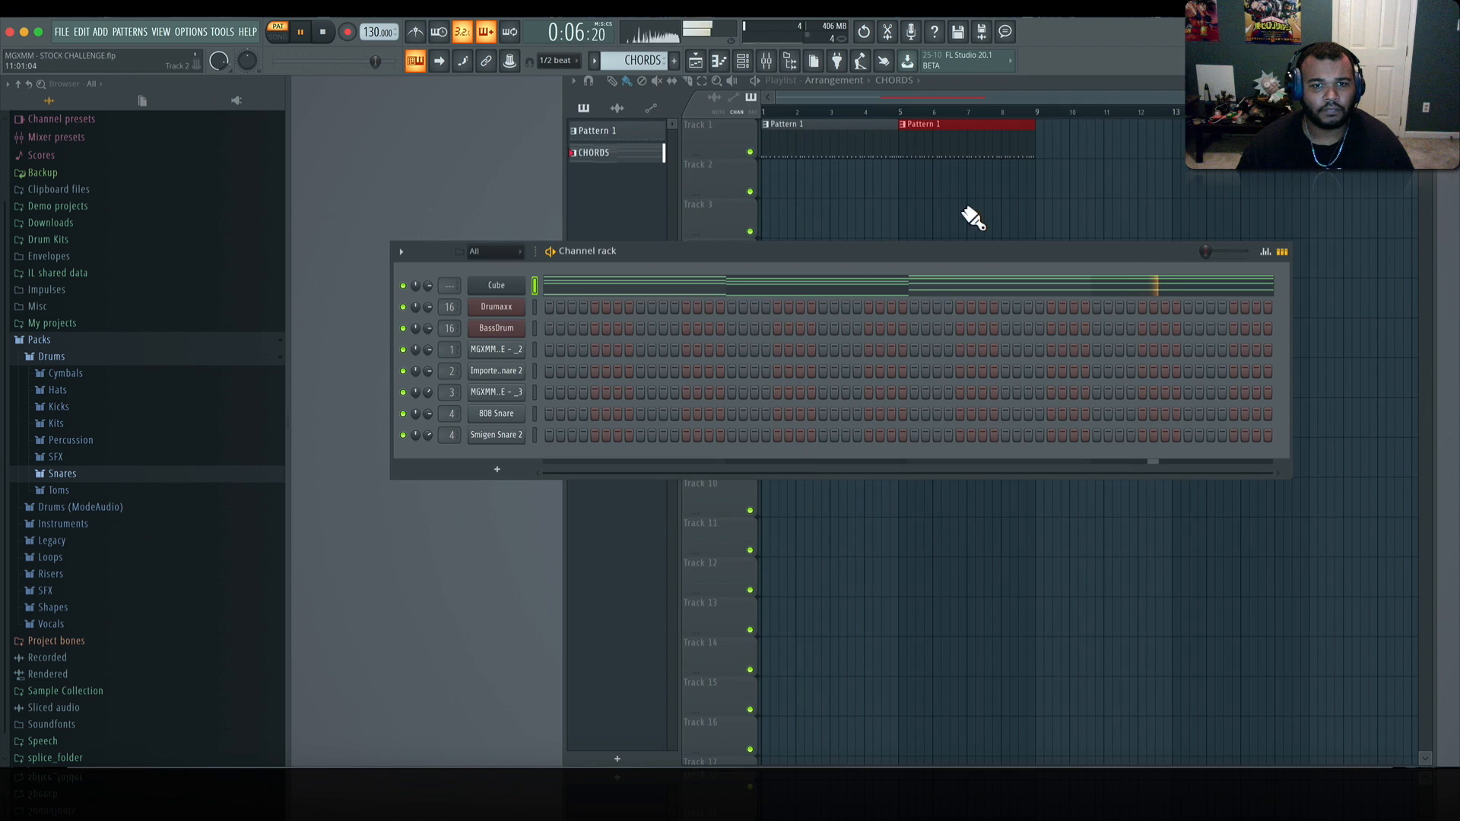
pyautogui.press('space')
# Step: Insert a Sawer channel above Cube and load a preset from its presets library
pyautogui.rightClick(496, 286)
pyautogui.moveTo(600, 384)
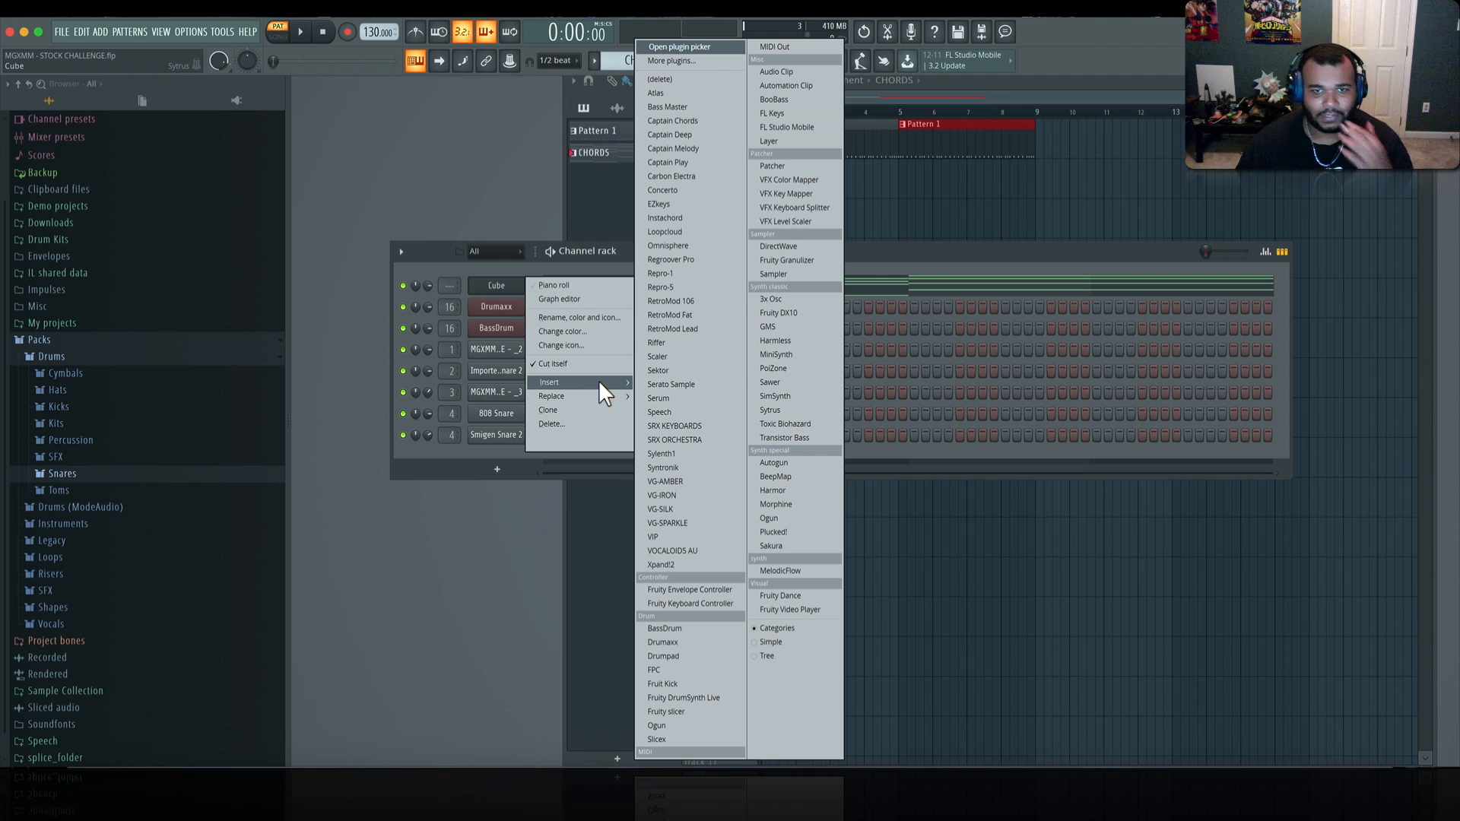
pyautogui.click(791, 380)
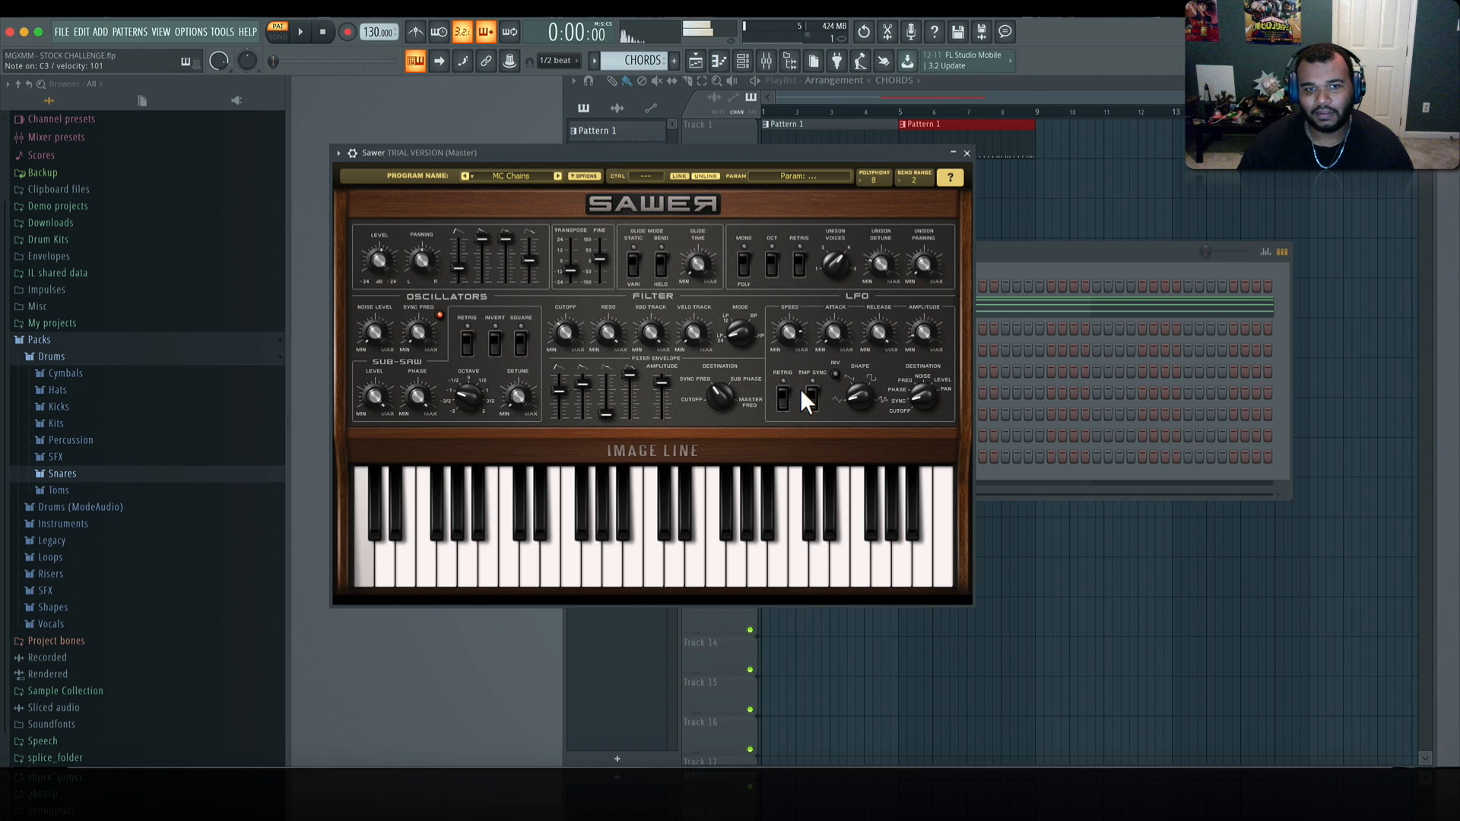
pyautogui.click(526, 175)
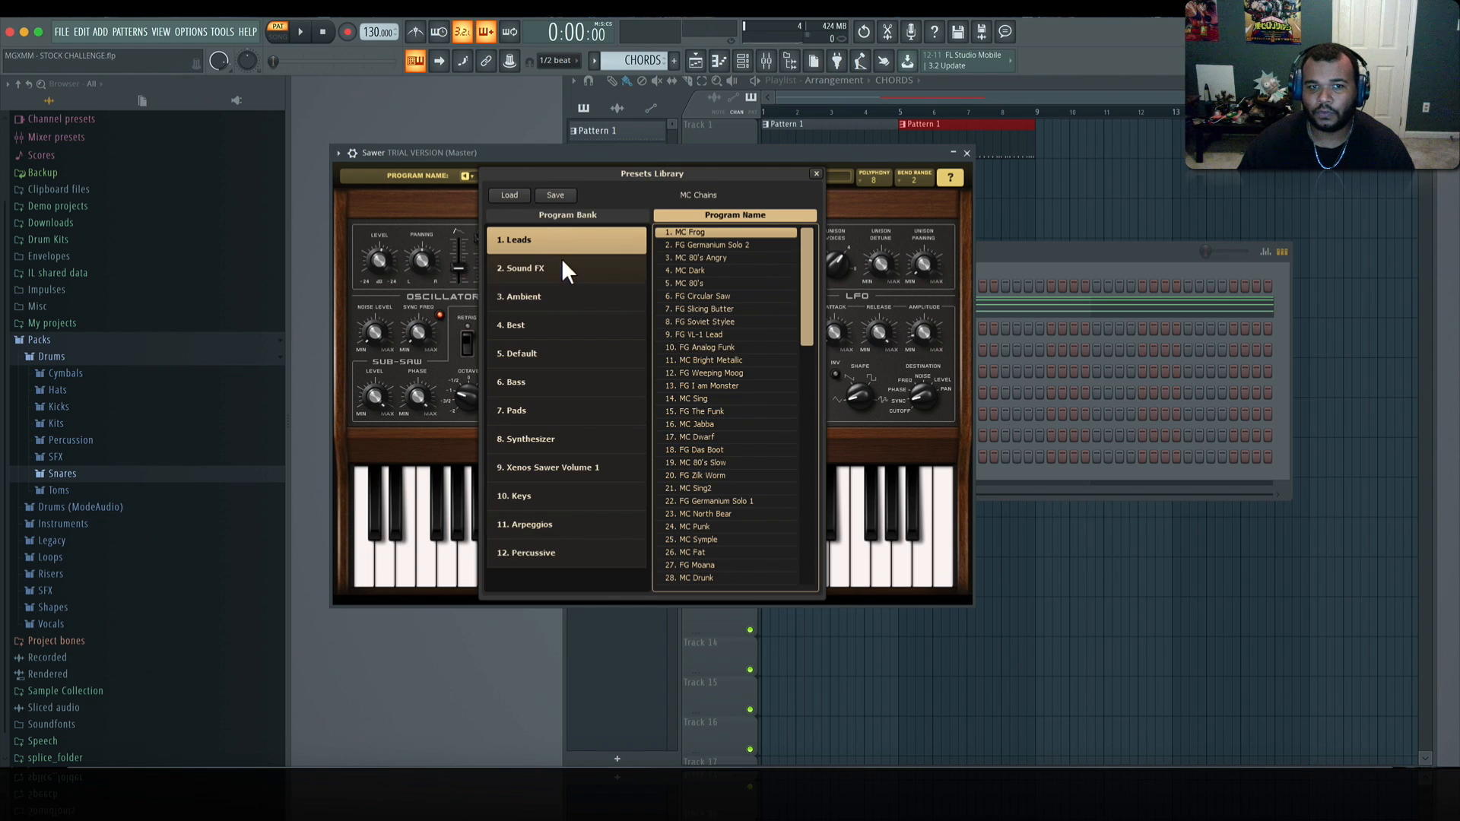
pyautogui.click(724, 310)
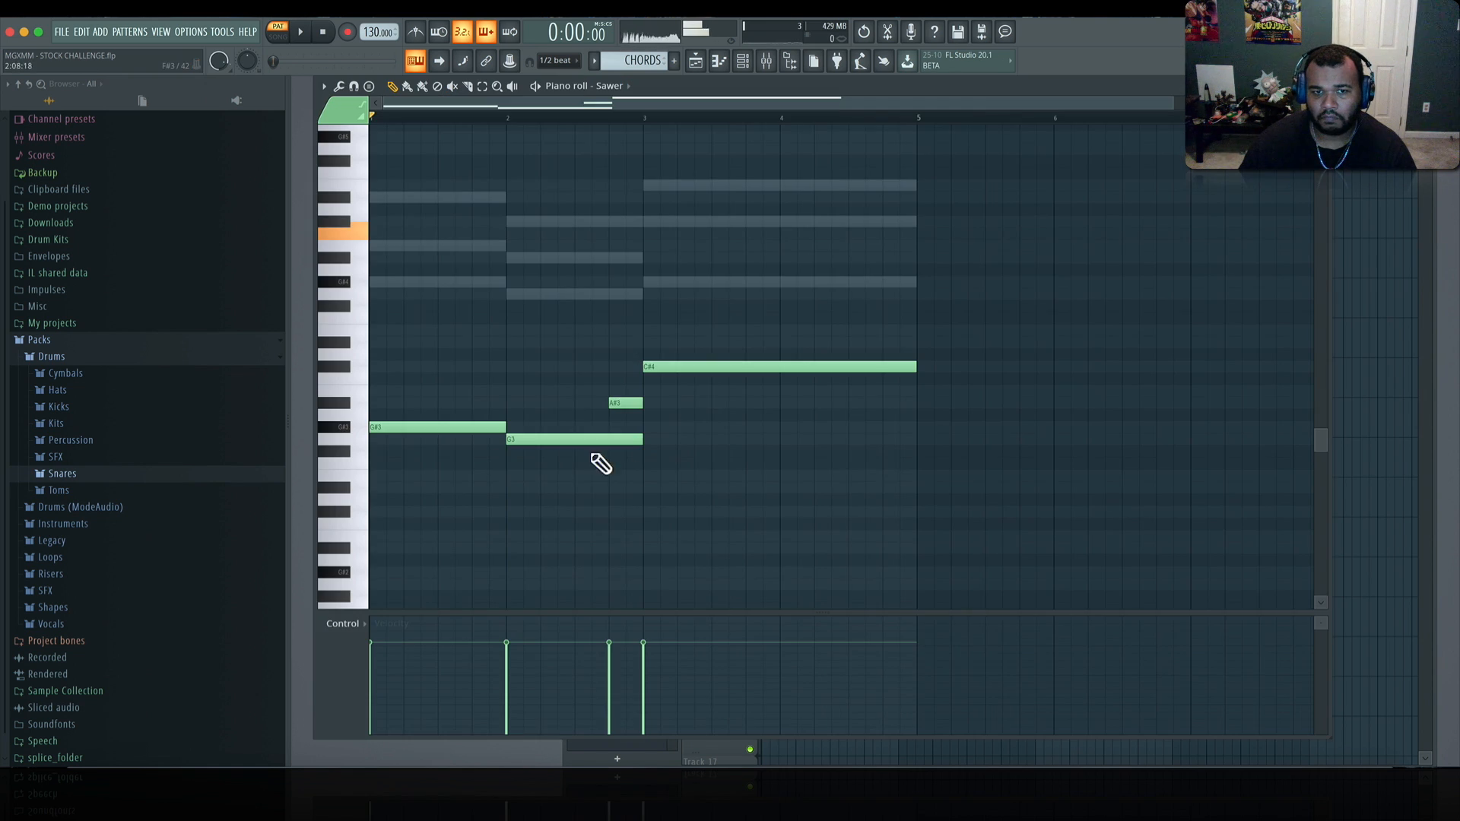
# Step: Finish the Sawer line with a short A#3 at the end of bar 4 and lower the channel's volume during playback
pyautogui.click(897, 404)
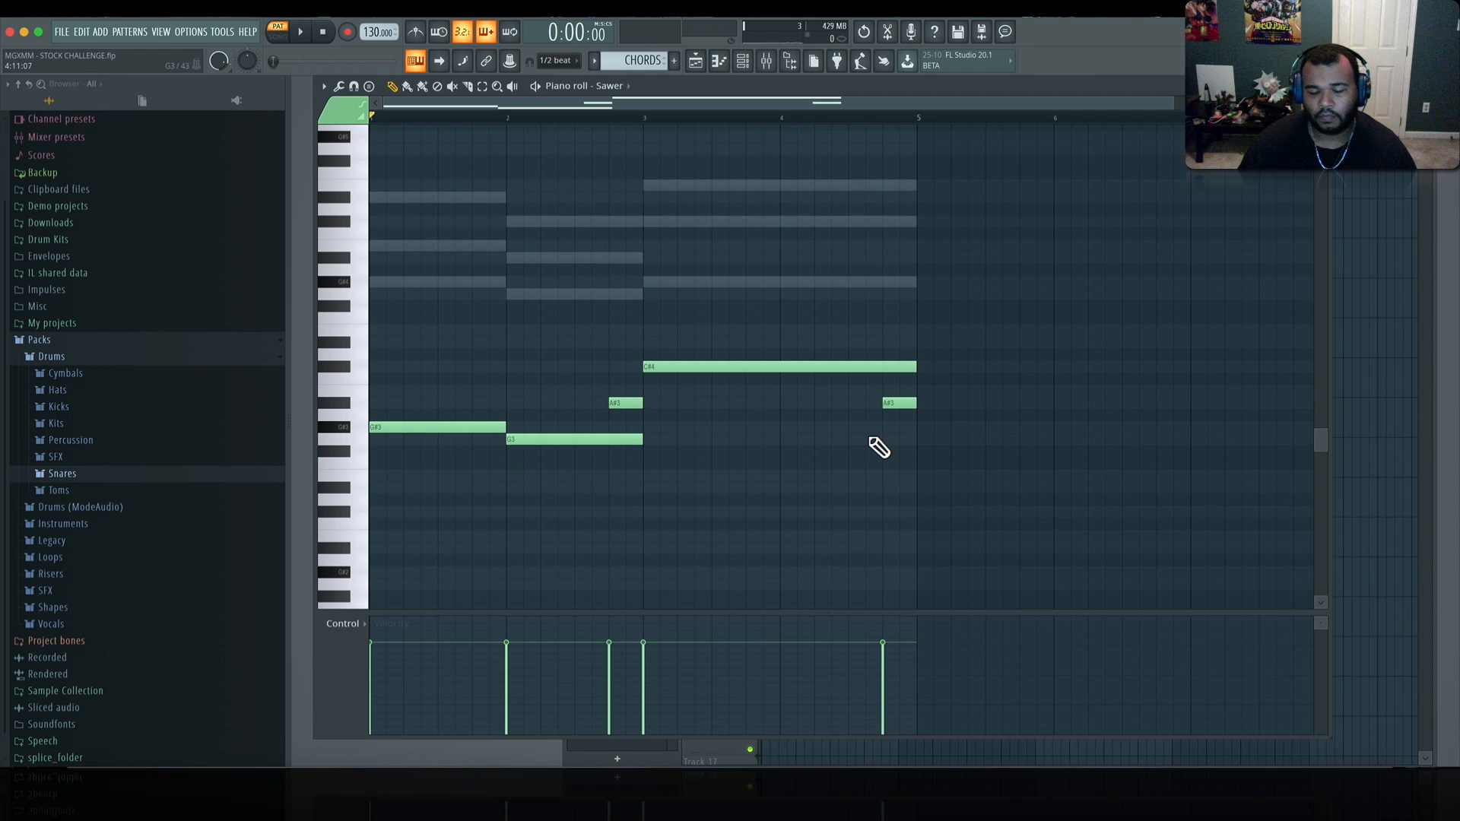
pyautogui.press('space')
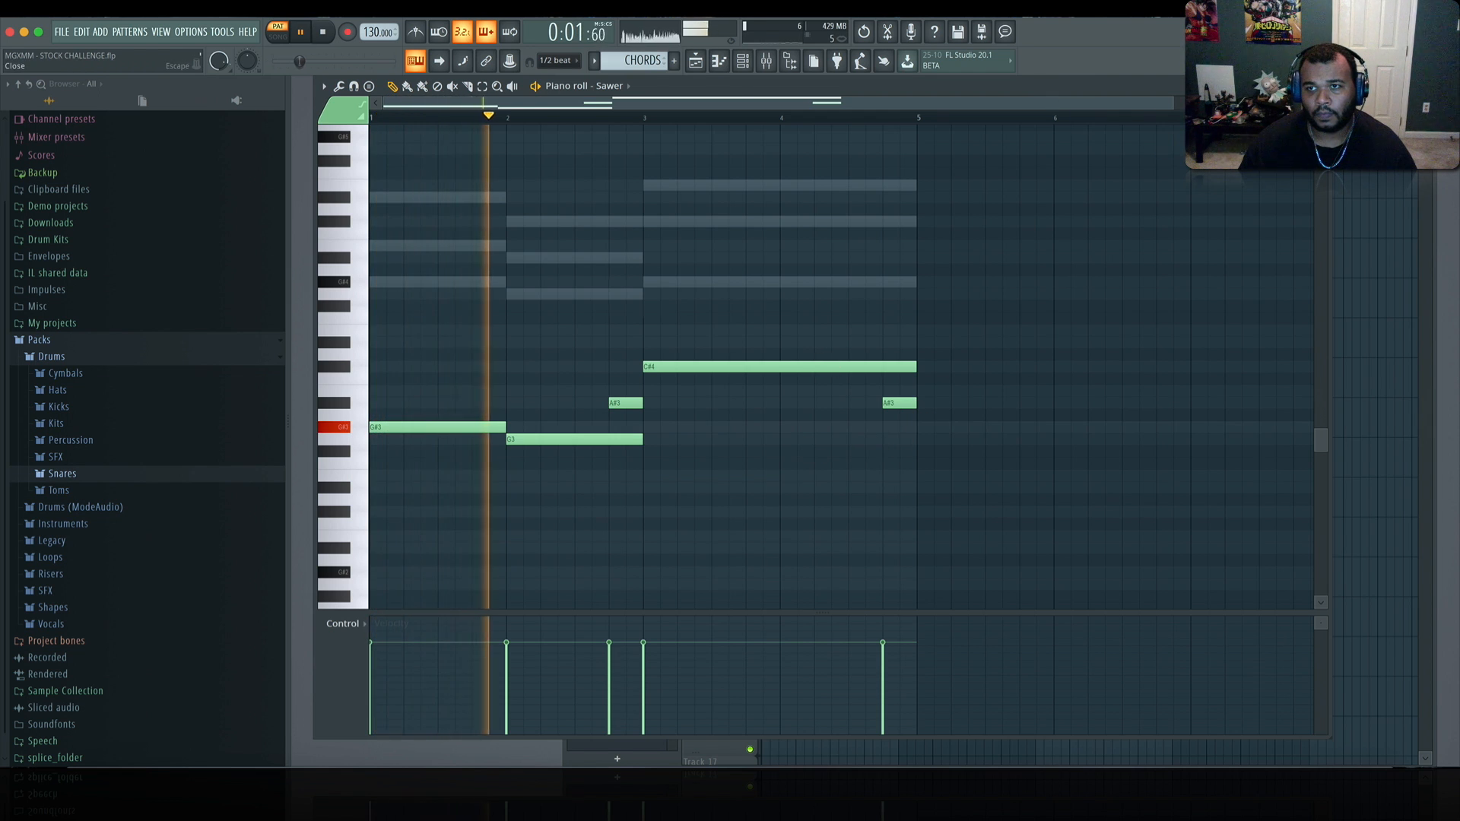
pyautogui.click(1321, 86)
pyautogui.moveTo(428, 286); pyautogui.dragTo(428, 307)
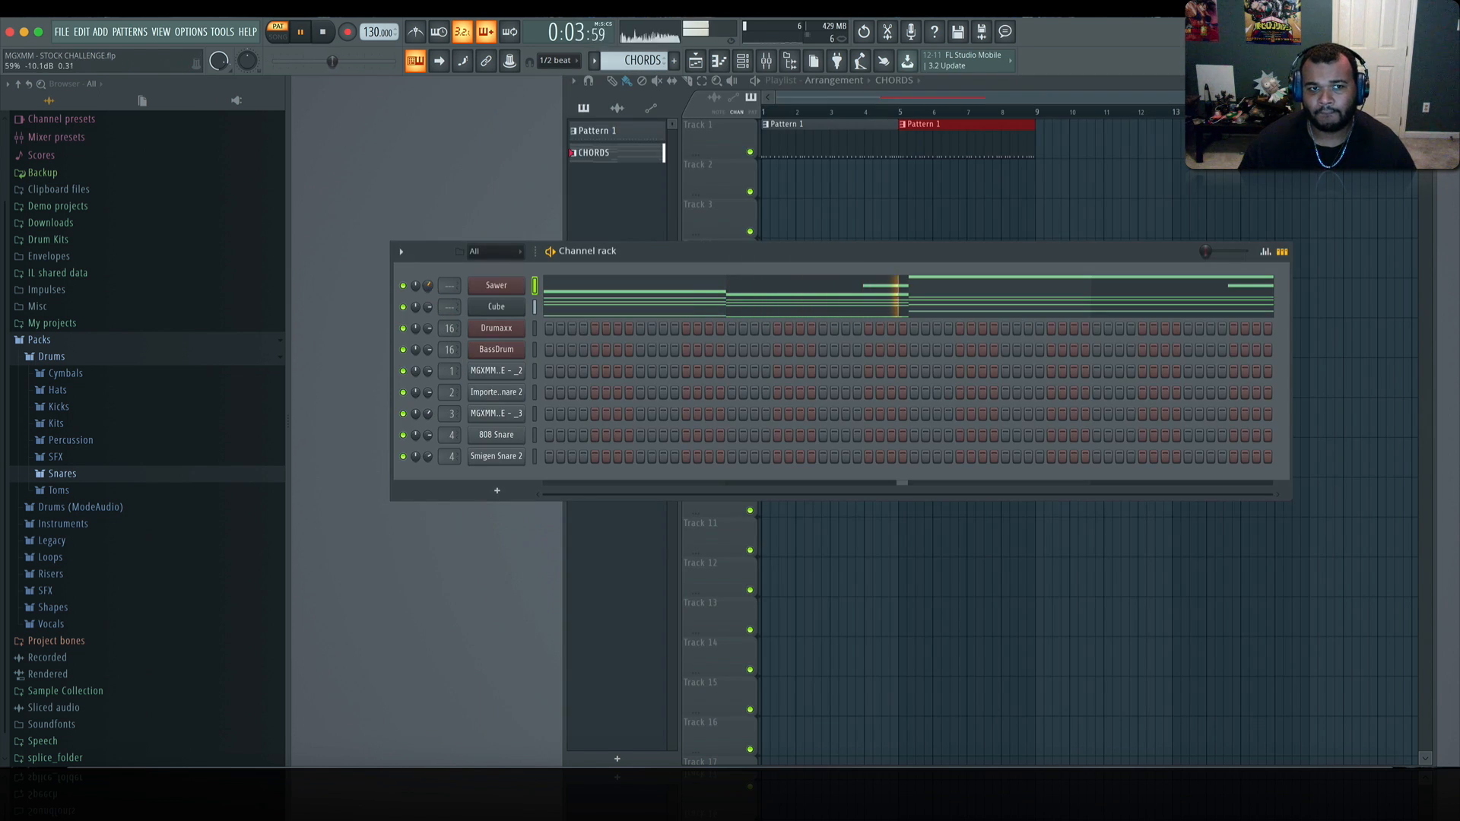
# Step: Transpose all Sawer notes up one octave, lower the channel's volume further, and stop playback
pyautogui.click(590, 293)
pyautogui.hotkey('ctrl', 'a')
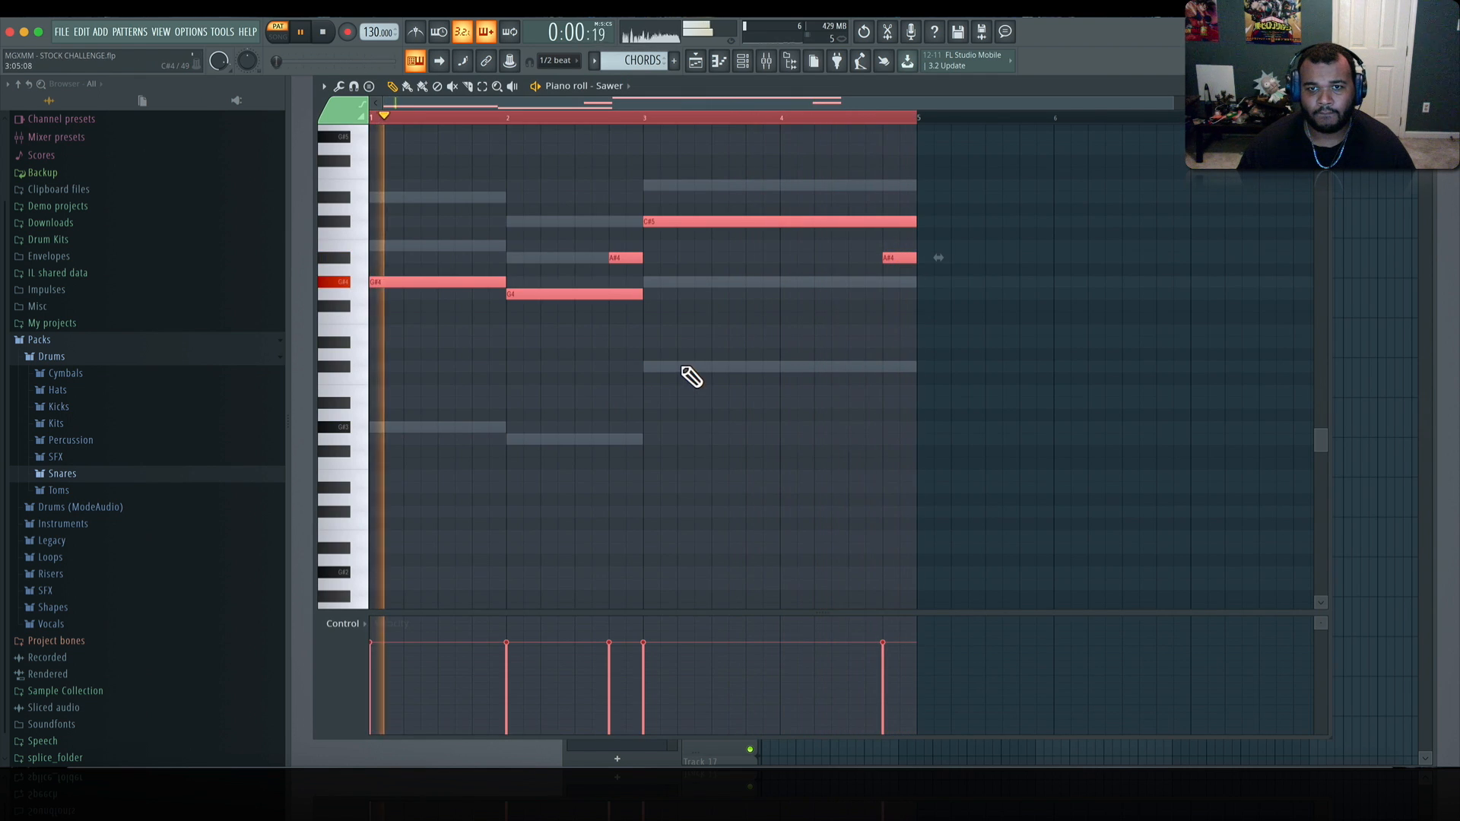
pyautogui.click(1321, 86)
pyautogui.moveTo(427, 286); pyautogui.dragTo(426, 298)
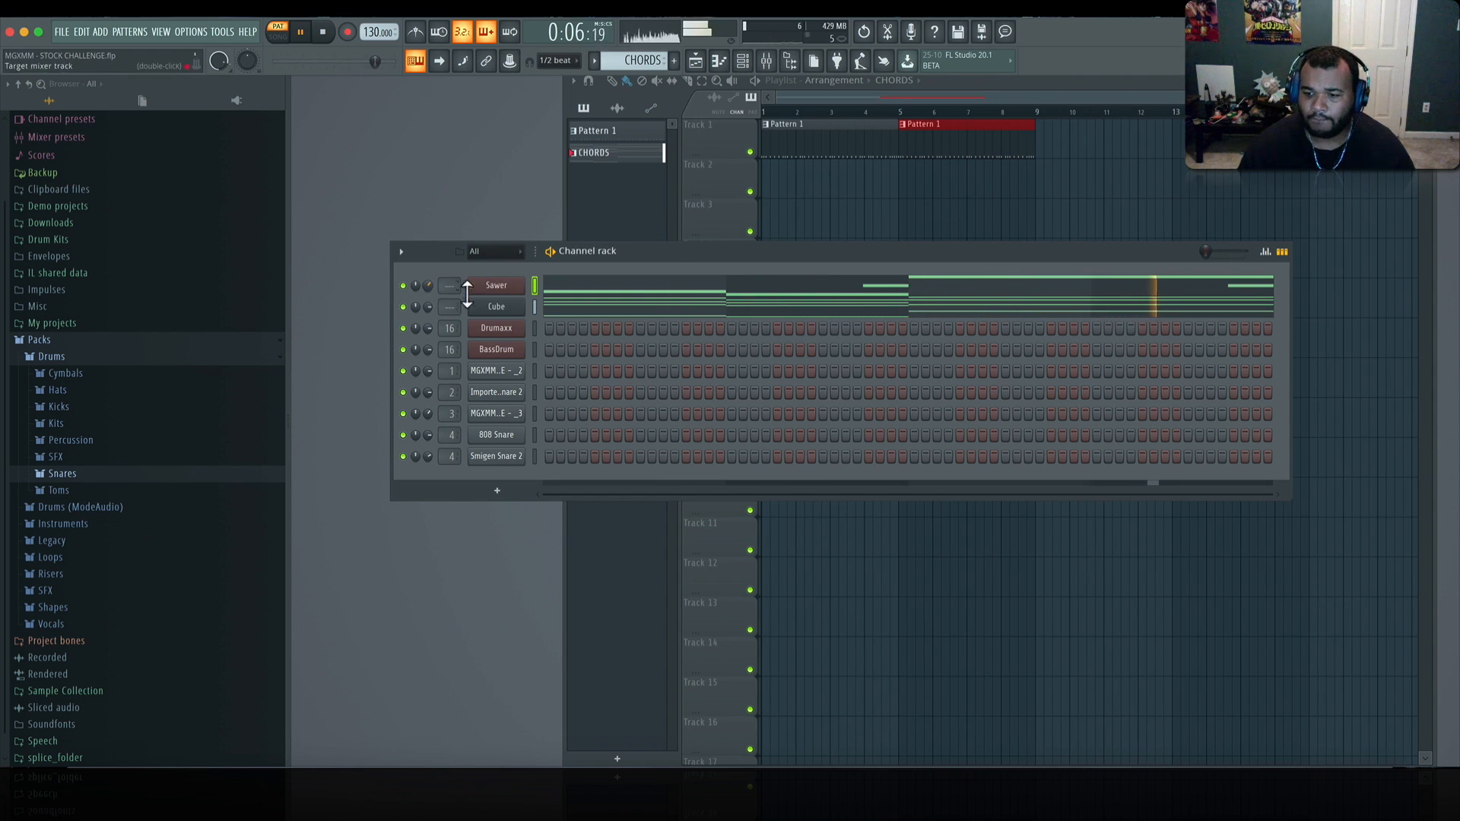
pyautogui.press('space')
# Step: Insert a Sakura channel above Sawer and load a preset from the Eastern Dreams Bank
pyautogui.rightClick(522, 280)
pyautogui.moveTo(586, 384)
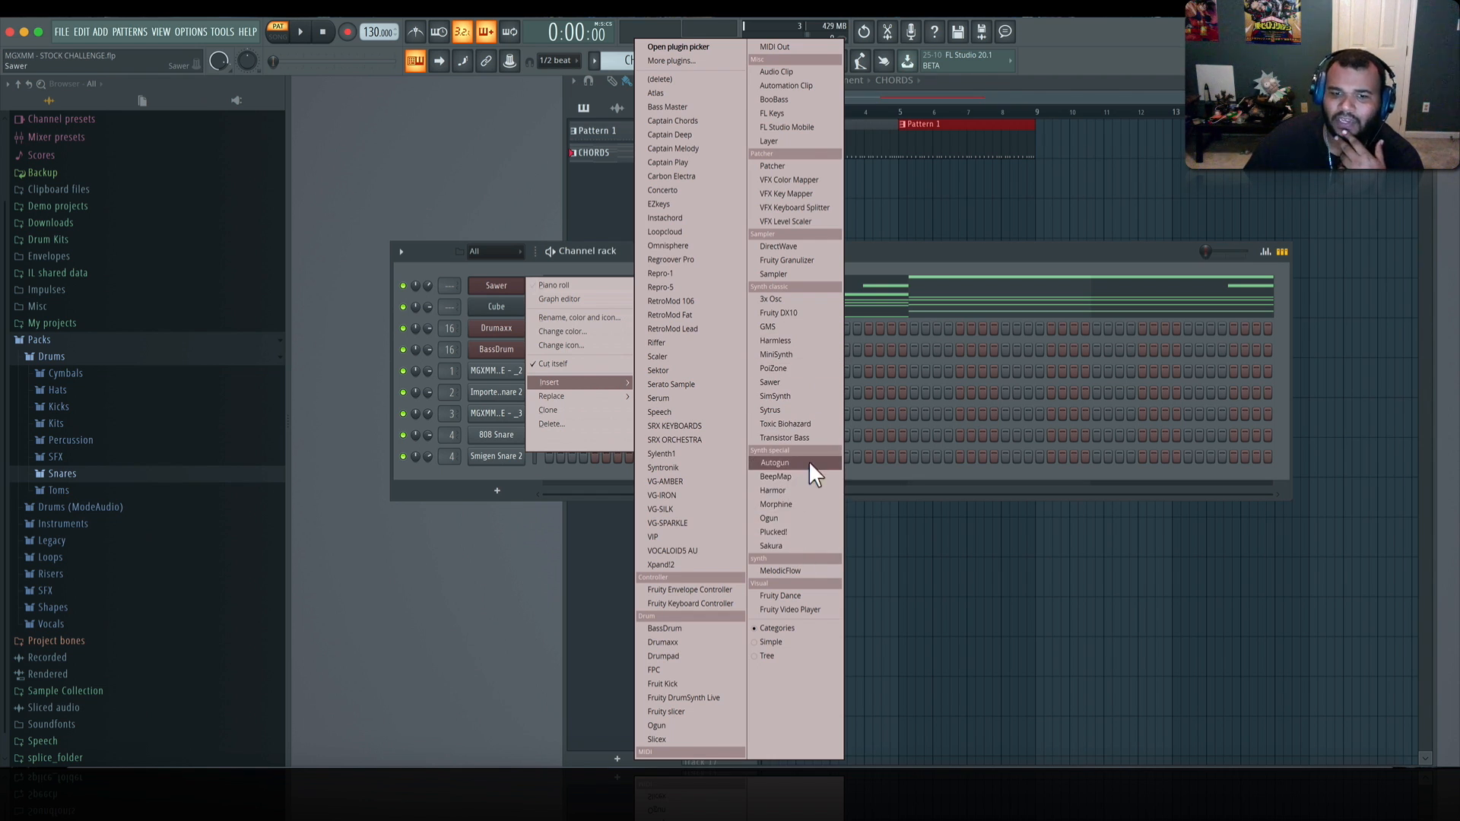
pyautogui.click(805, 540)
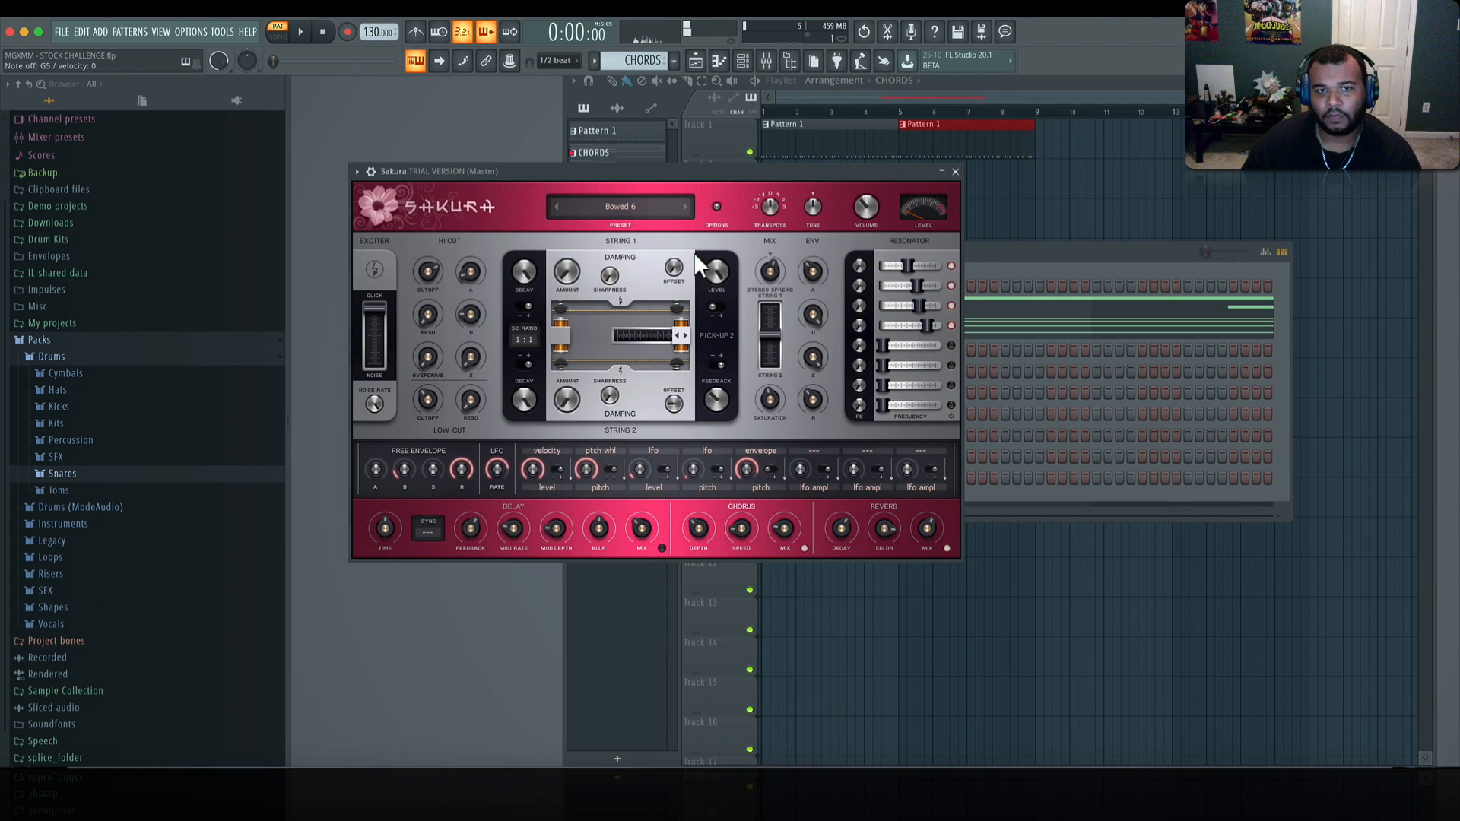
pyautogui.click(641, 206)
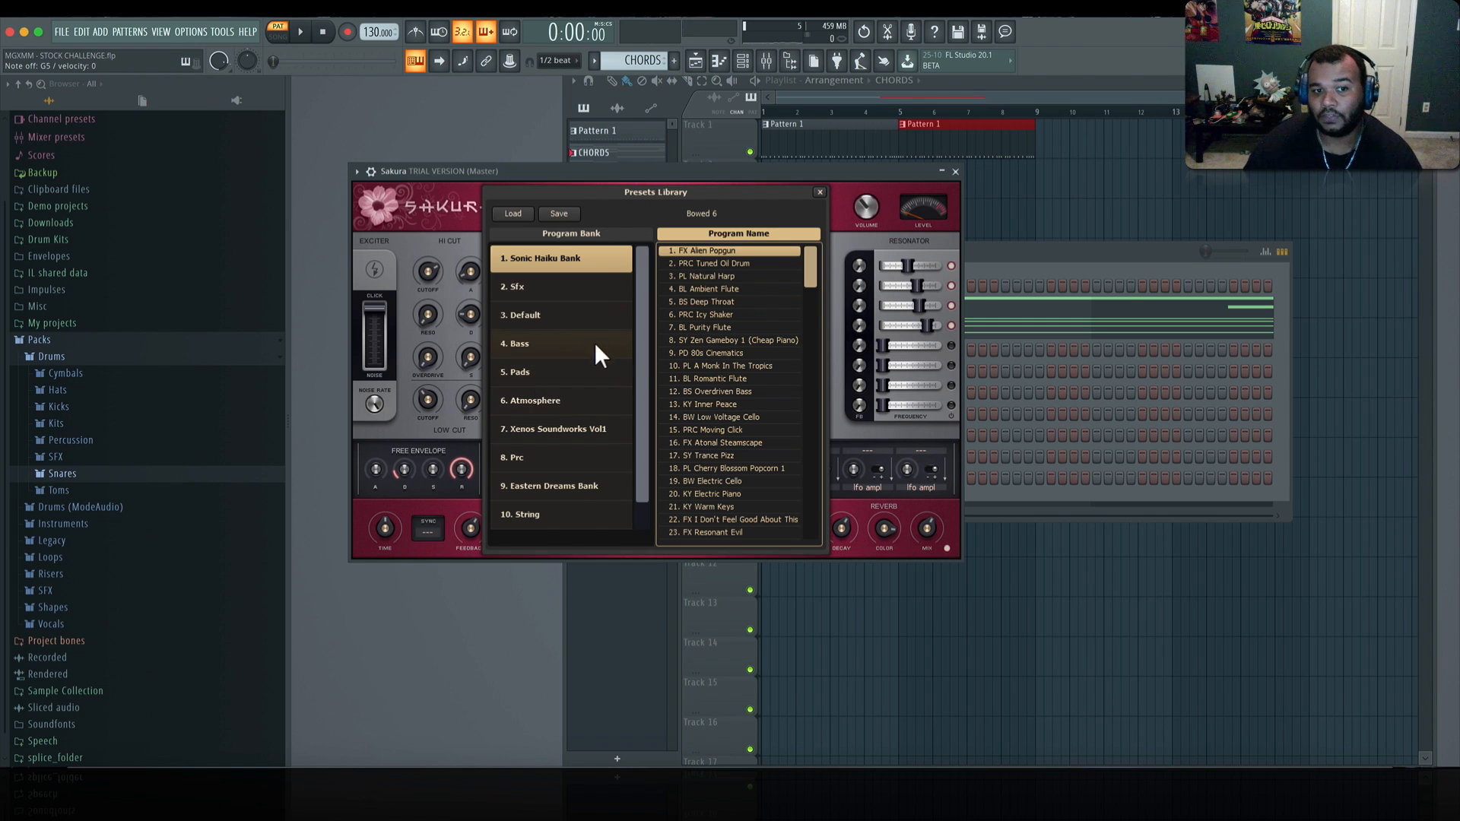
pyautogui.click(607, 485)
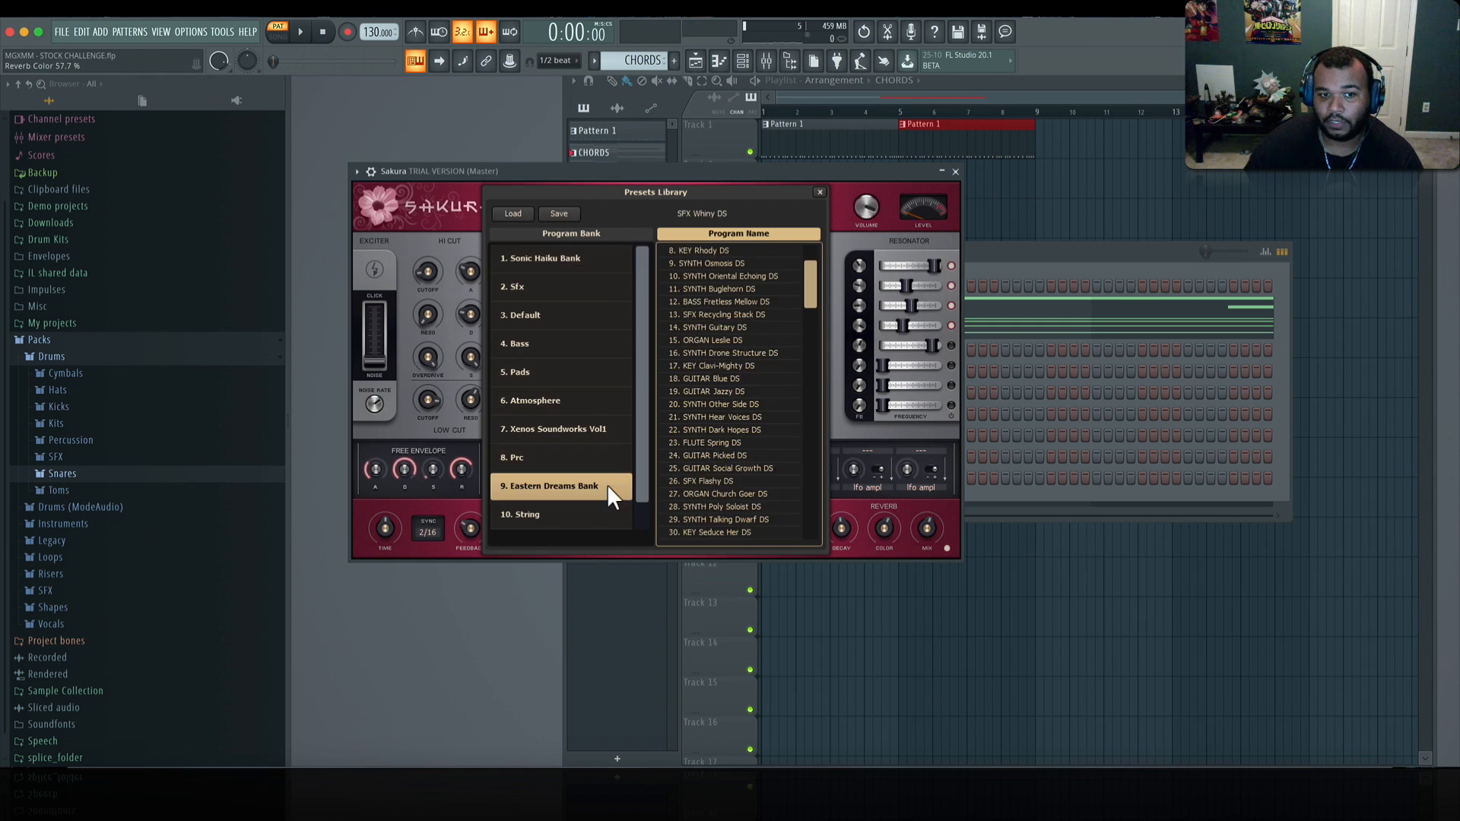
pyautogui.click(734, 323)
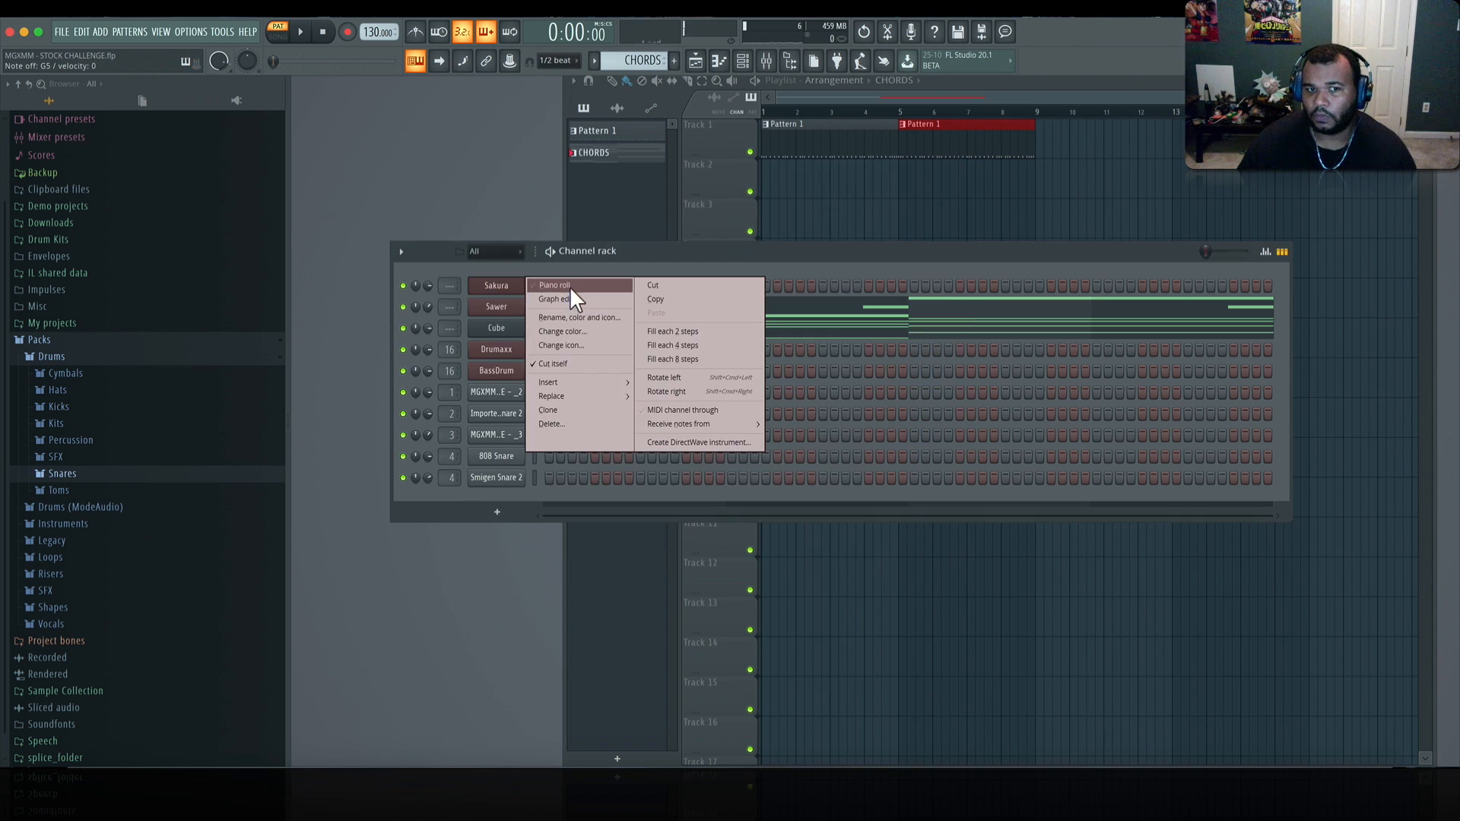
# Step: Draw short Sakura chords at the starts of bars 1, 2 and 3, matching the Cube ghost notes
pyautogui.click(571, 288)
pyautogui.click(389, 428)
pyautogui.click(389, 282)
pyautogui.click(388, 246)
pyautogui.click(387, 198)
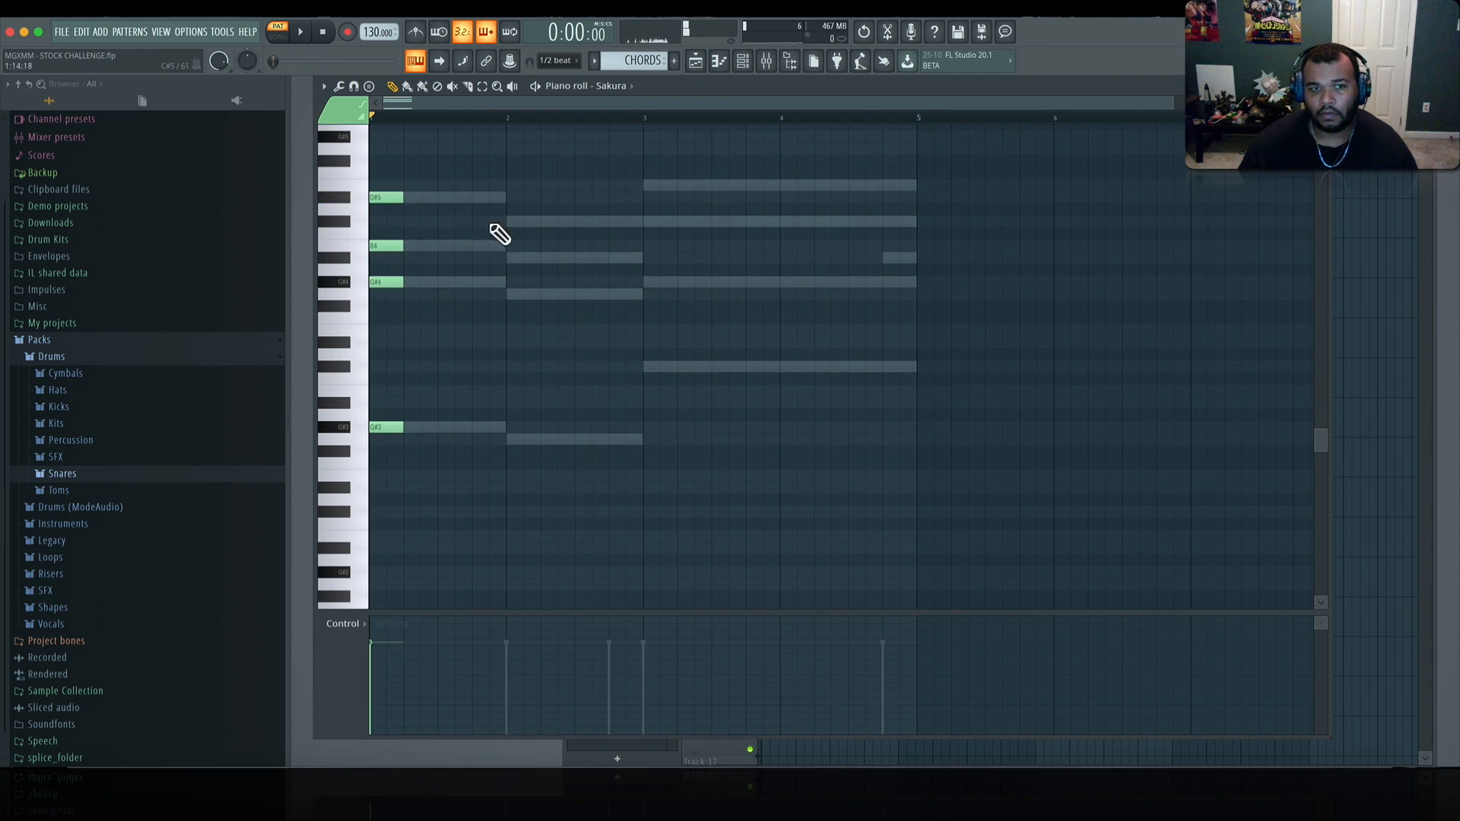
pyautogui.click(514, 223)
pyautogui.click(513, 258)
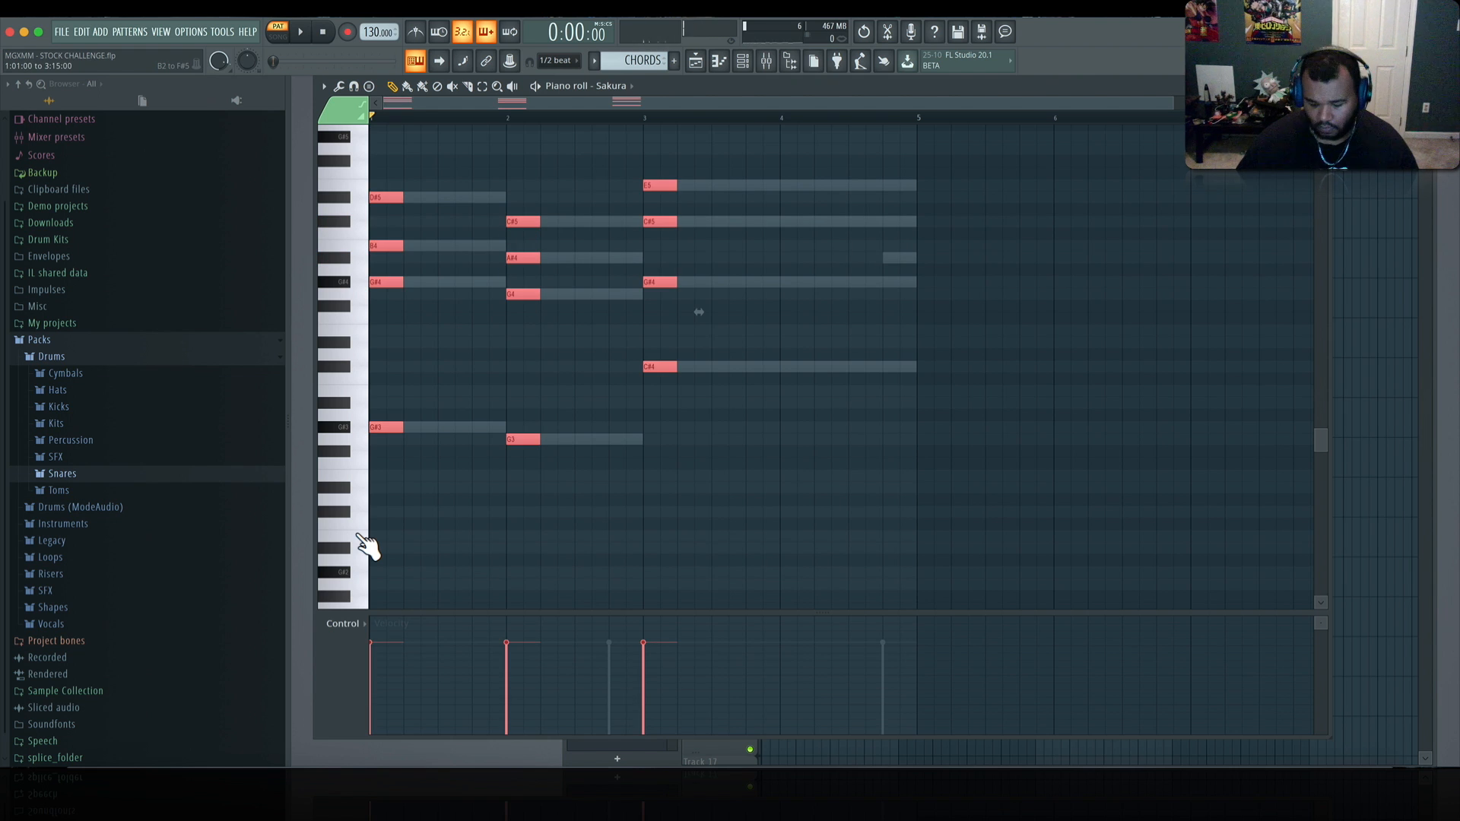
# Step: Raise all Sakura chords one octave, shift them half a bar later, and play the pattern
pyautogui.hotkey('ctrl', 'Up')
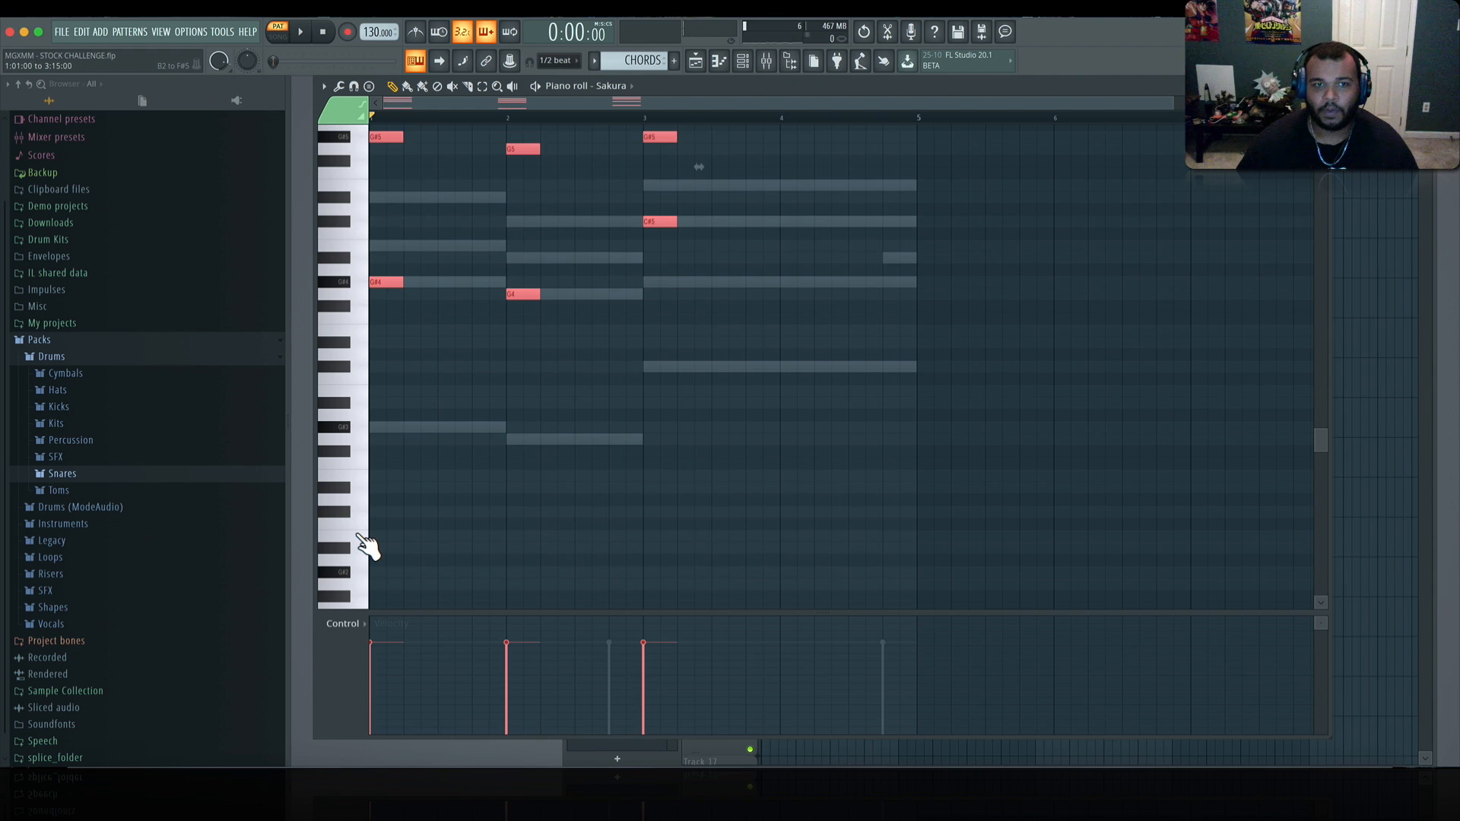
pyautogui.scroll(3, 365, 542)
pyautogui.moveTo(388, 472); pyautogui.dragTo(457, 474)
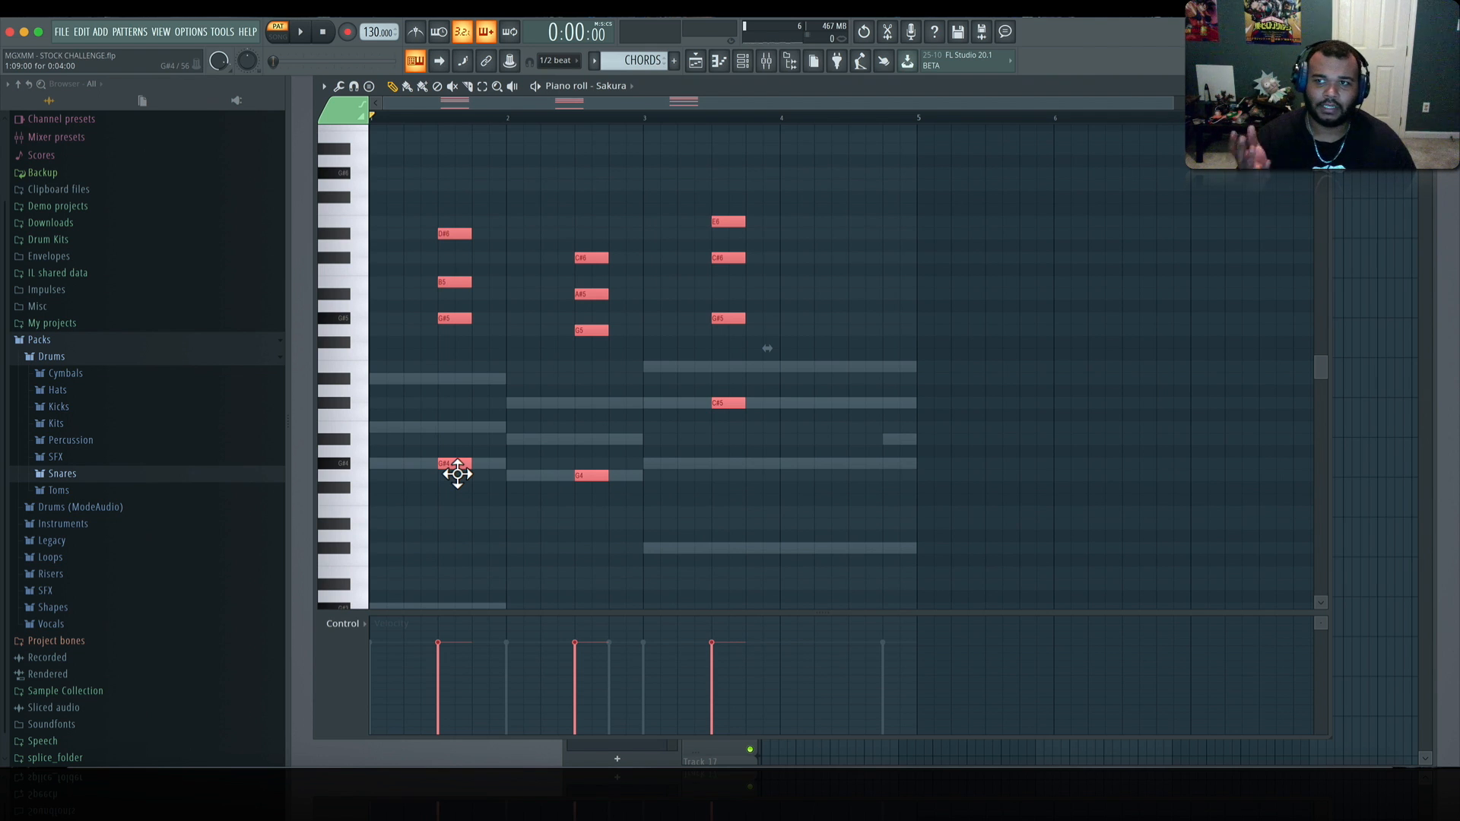
pyautogui.press('space')
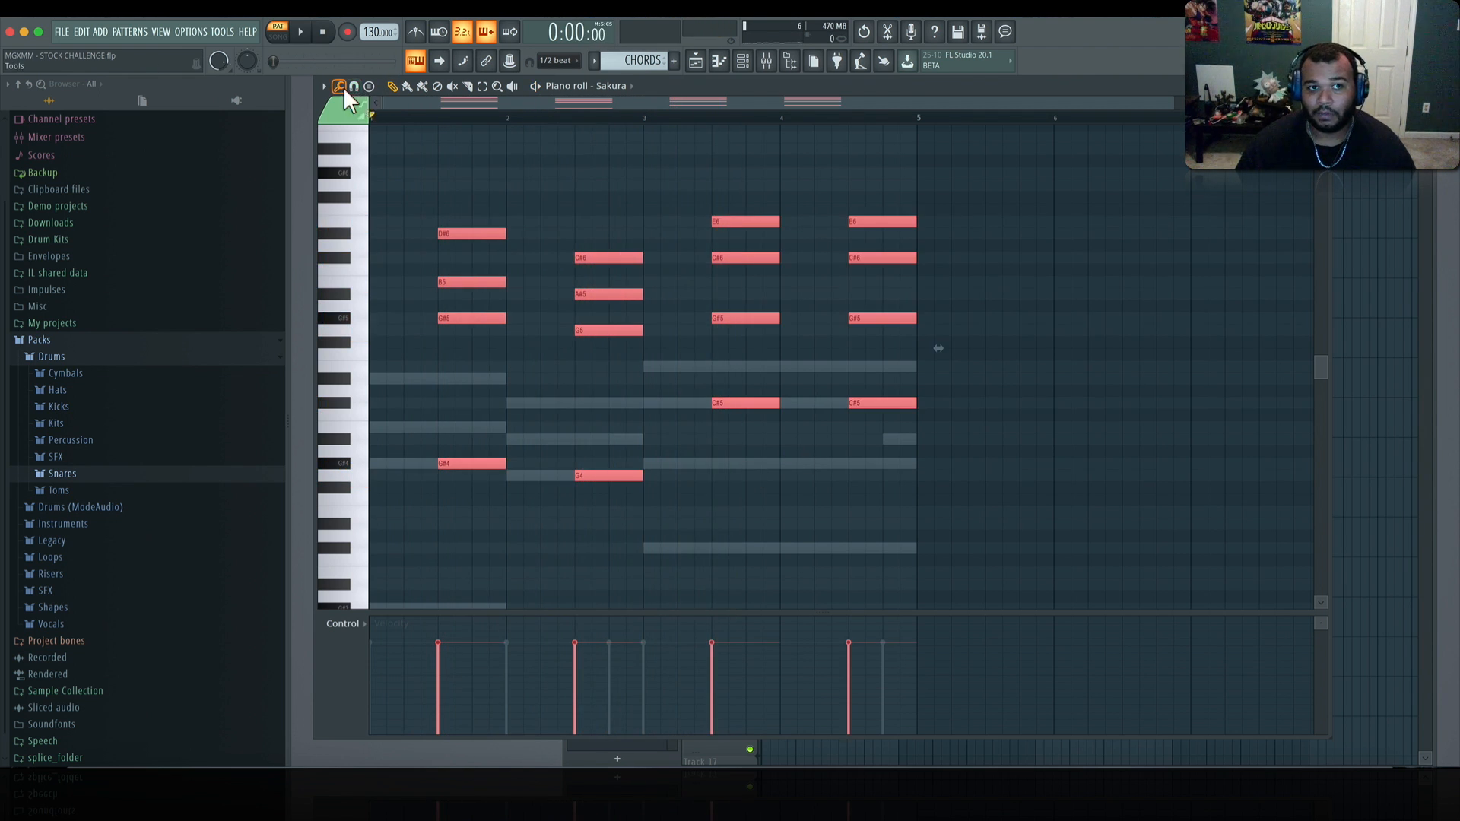
# Step: Strum all Sakura chords with a slight start-time spread and stronger velocity variation while previewing the pattern, and close the piano roll
pyautogui.click(342, 86)
pyautogui.click(387, 216)
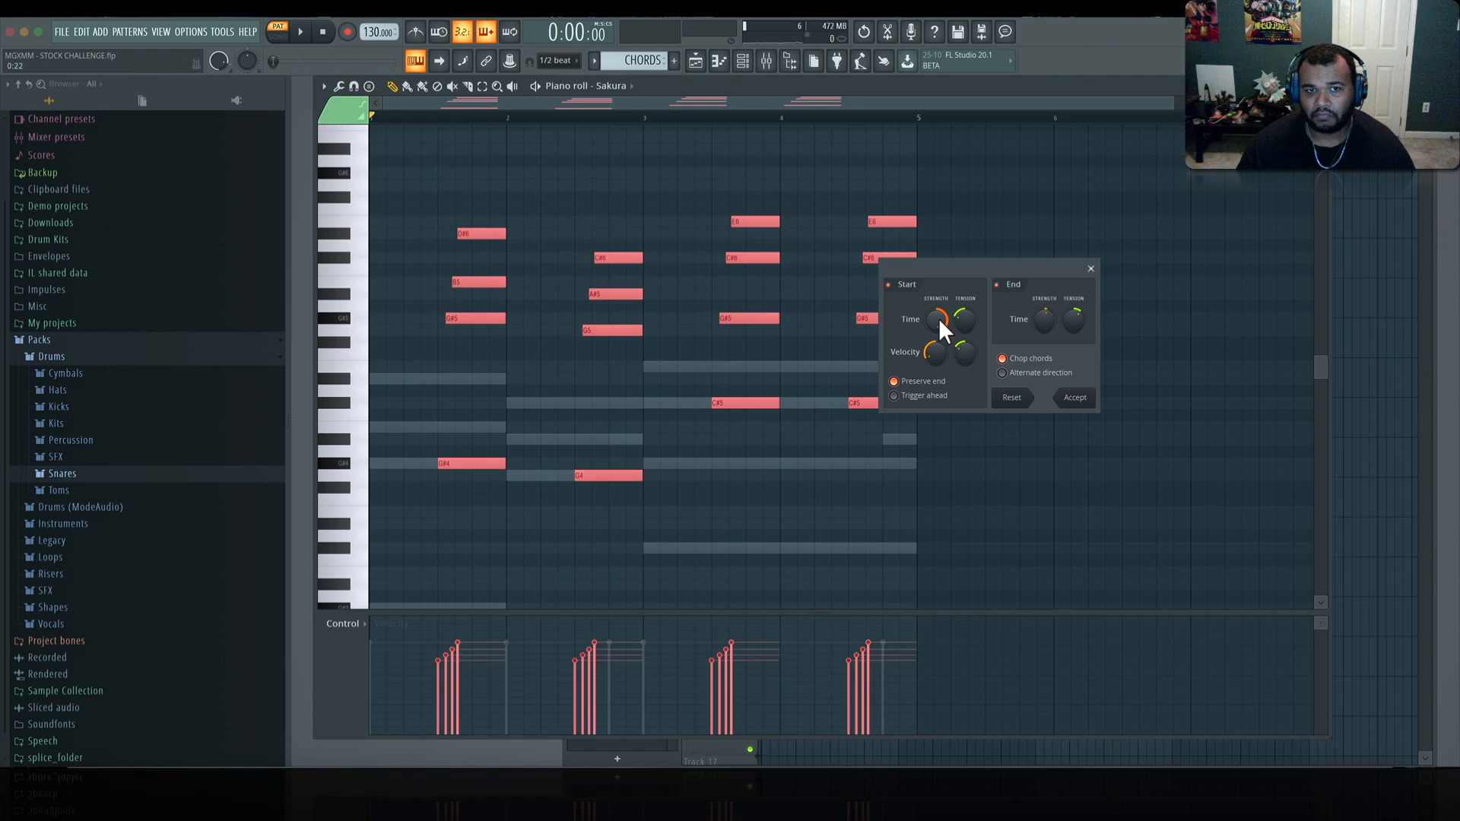
pyautogui.press('space')
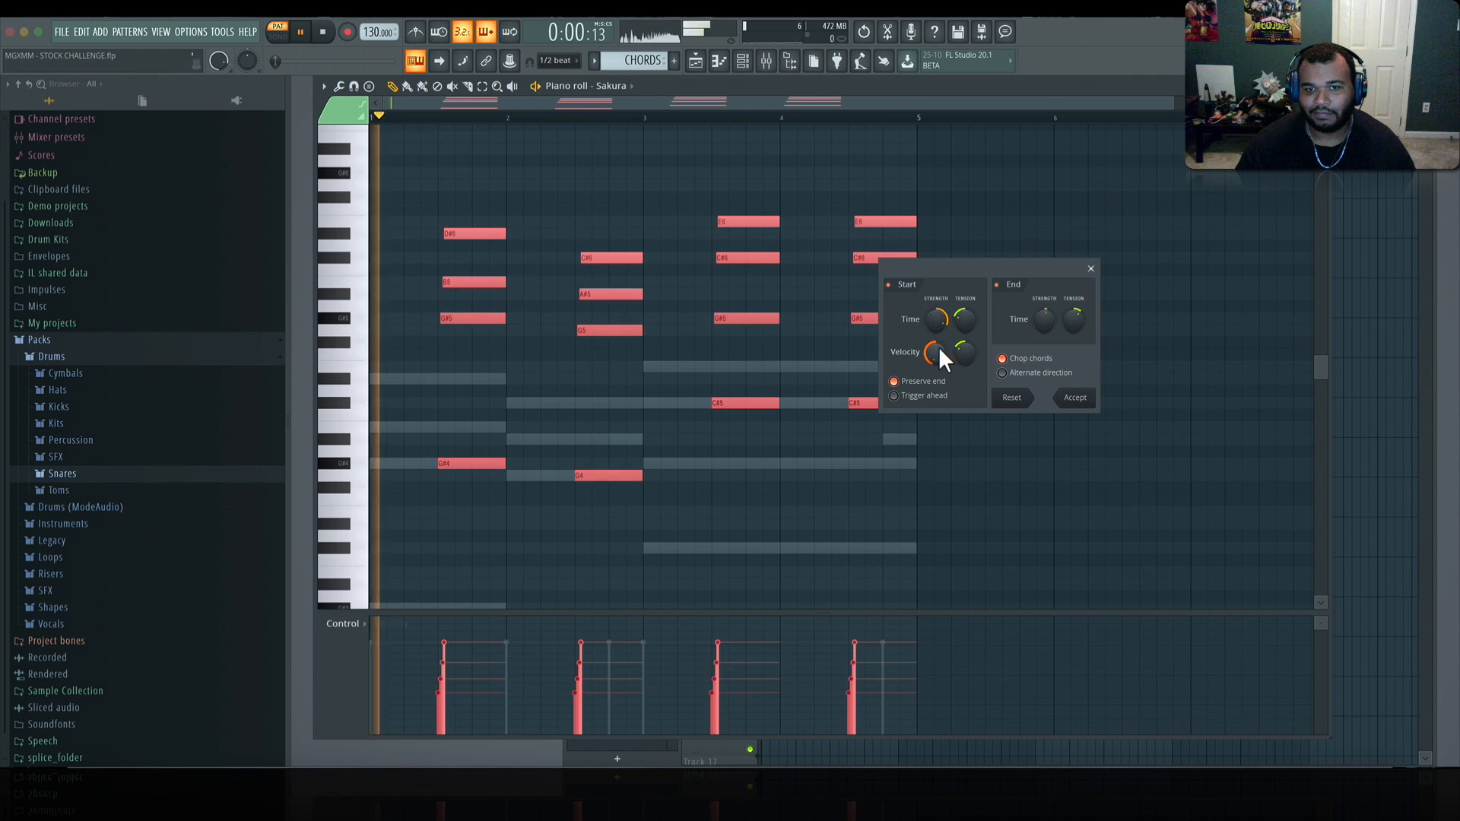
pyautogui.click(1077, 399)
pyautogui.press('space')
pyautogui.press('F7')
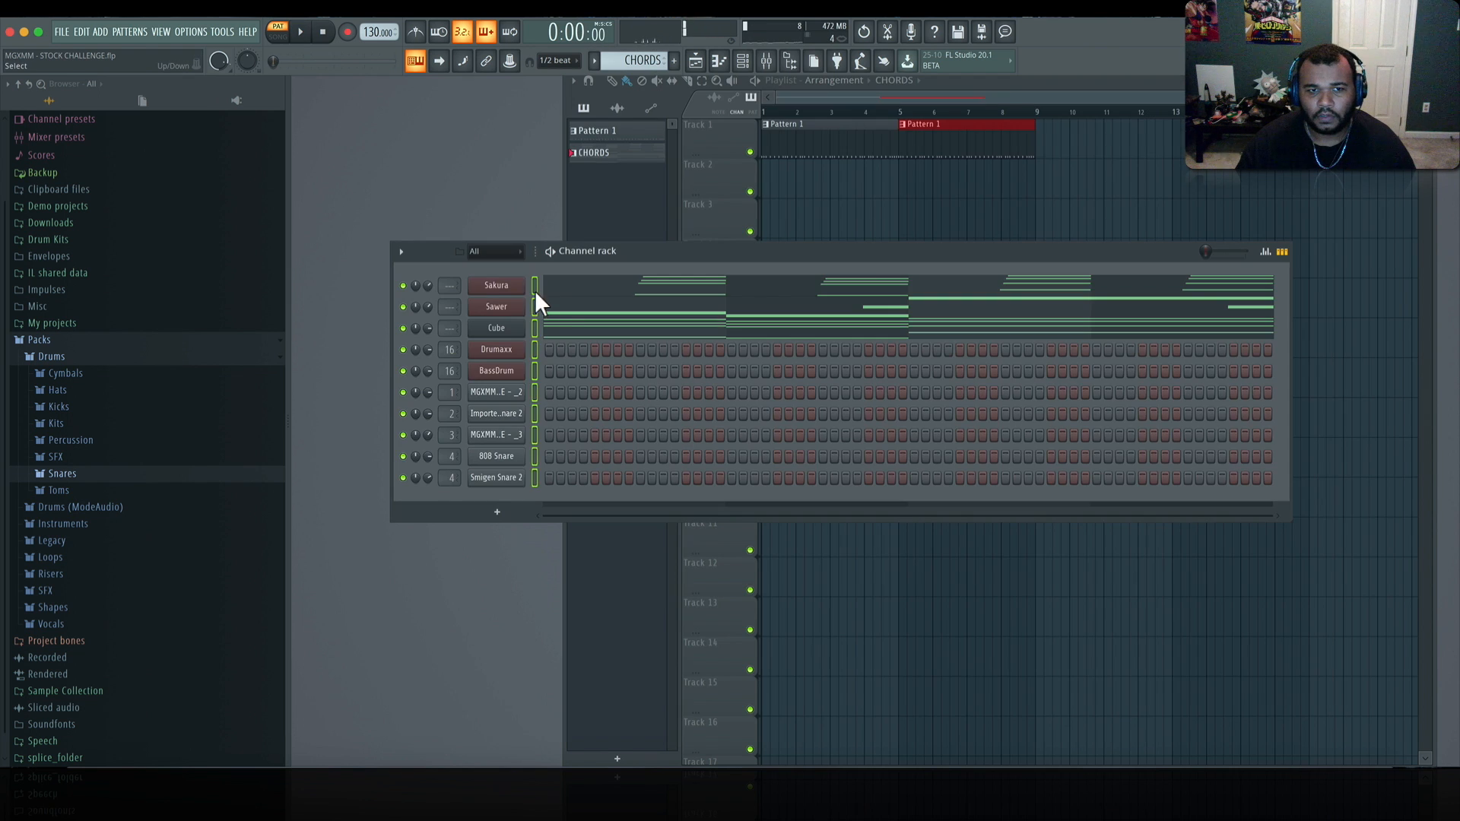
# Step: Route the Sakura, Sawer and Cube channels to mixer insert 17
pyautogui.click(790, 62)
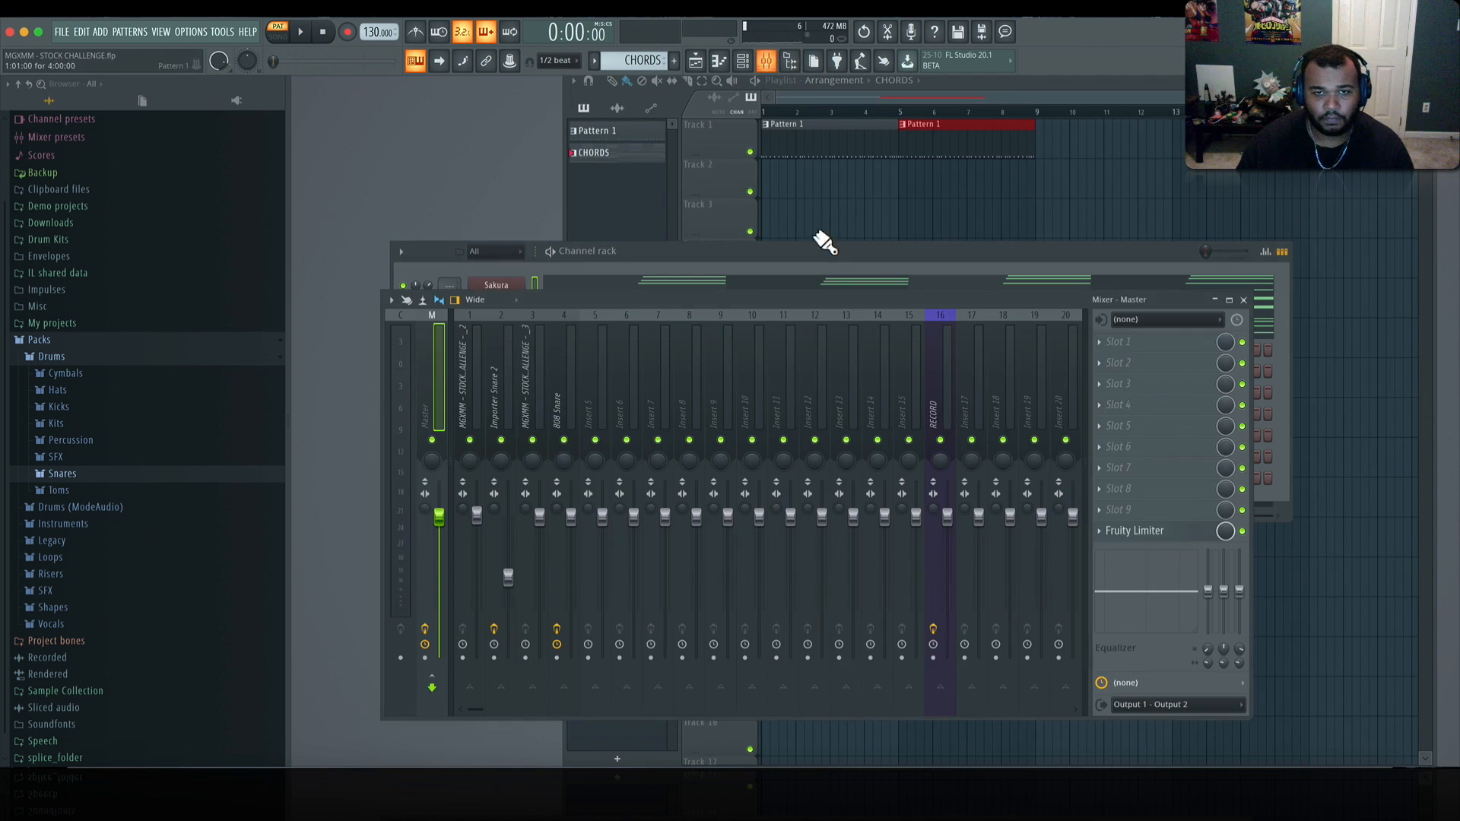
pyautogui.rightClick(965, 372)
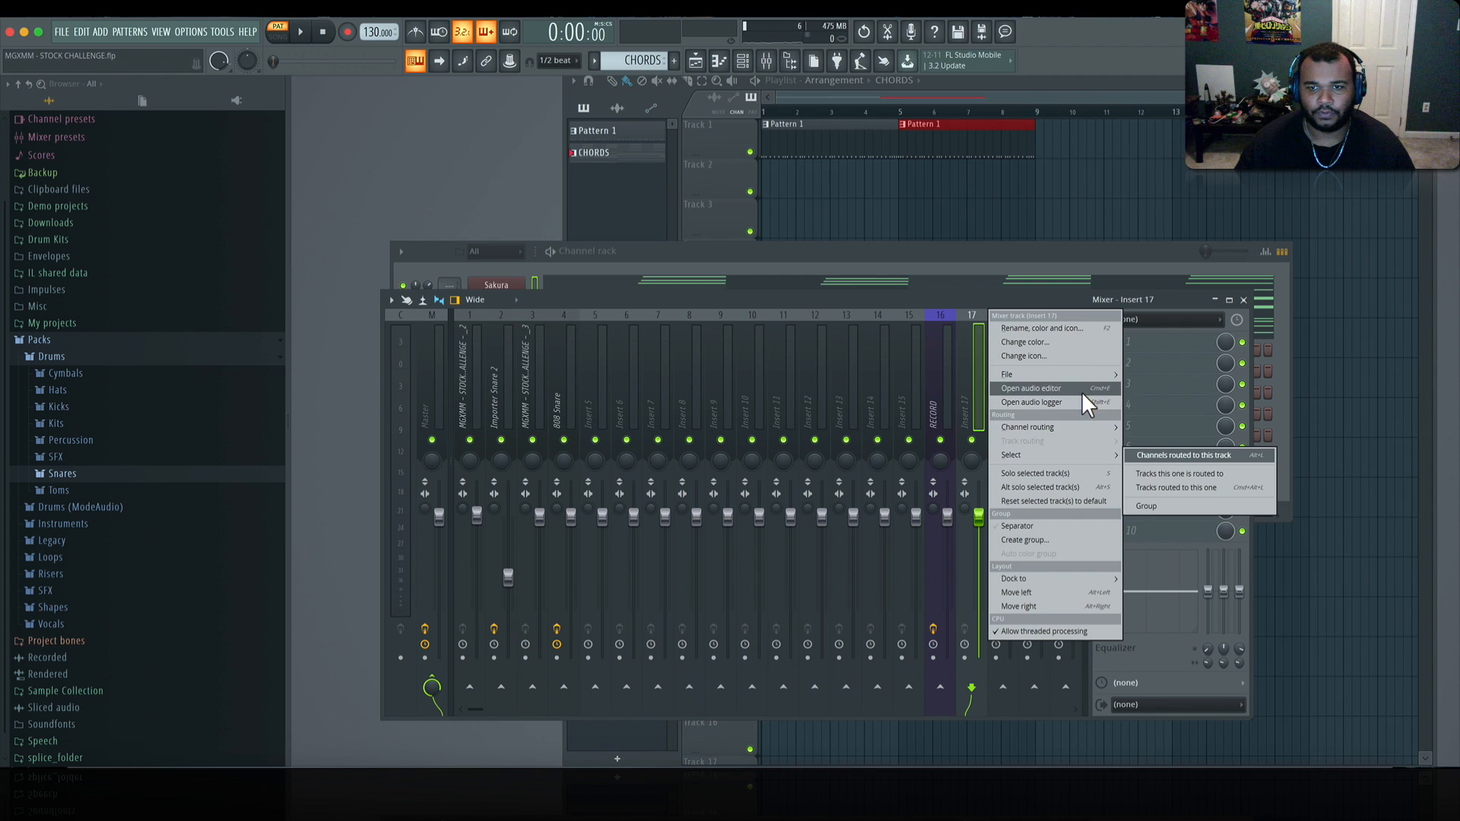
pyautogui.moveTo(1121, 427)
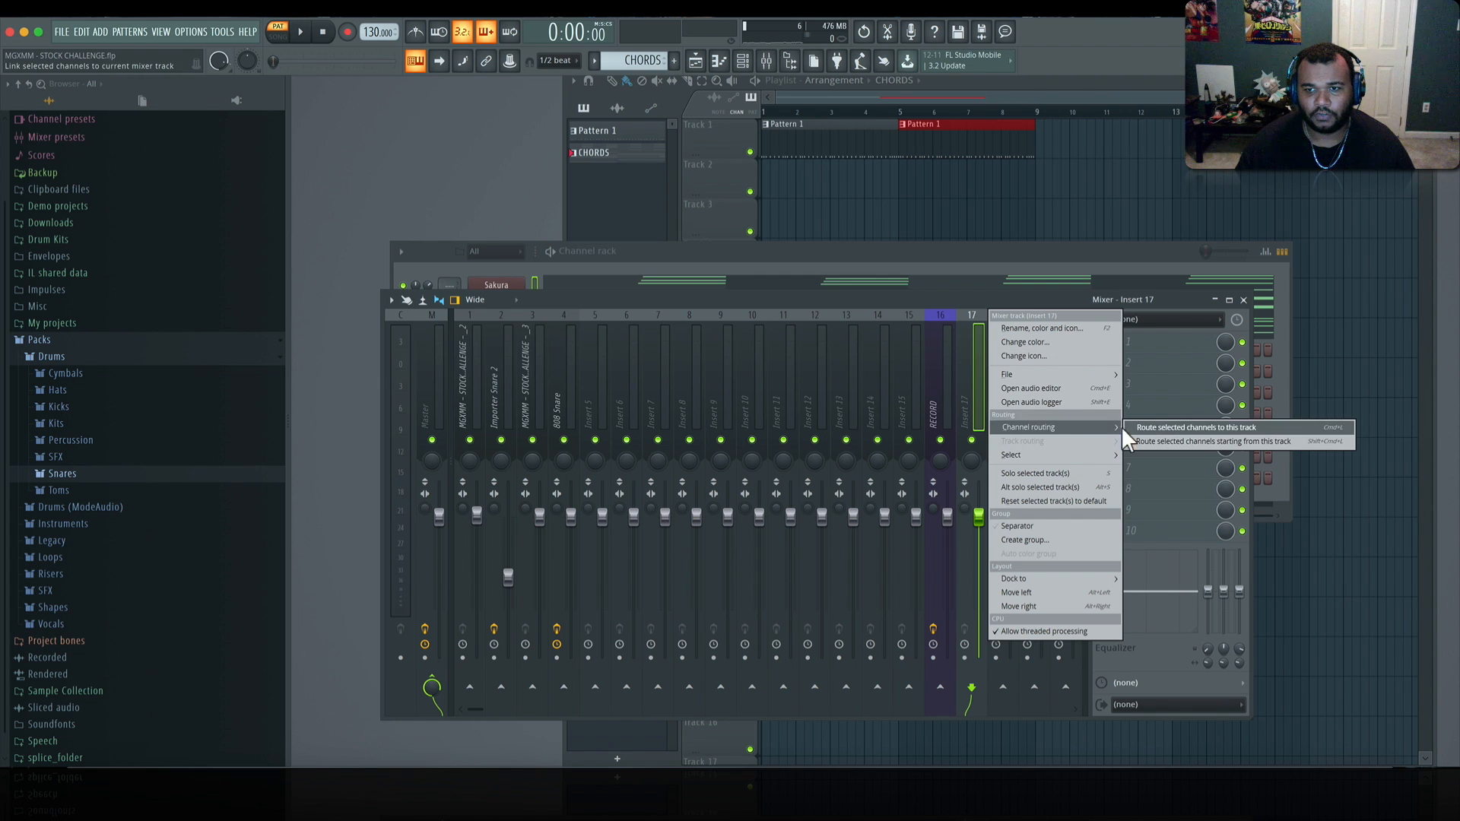
pyautogui.click(1194, 427)
# Step: Load Edison in the first effect slot of the Sakura mixer track and record the chord pattern into it
pyautogui.click(1118, 342)
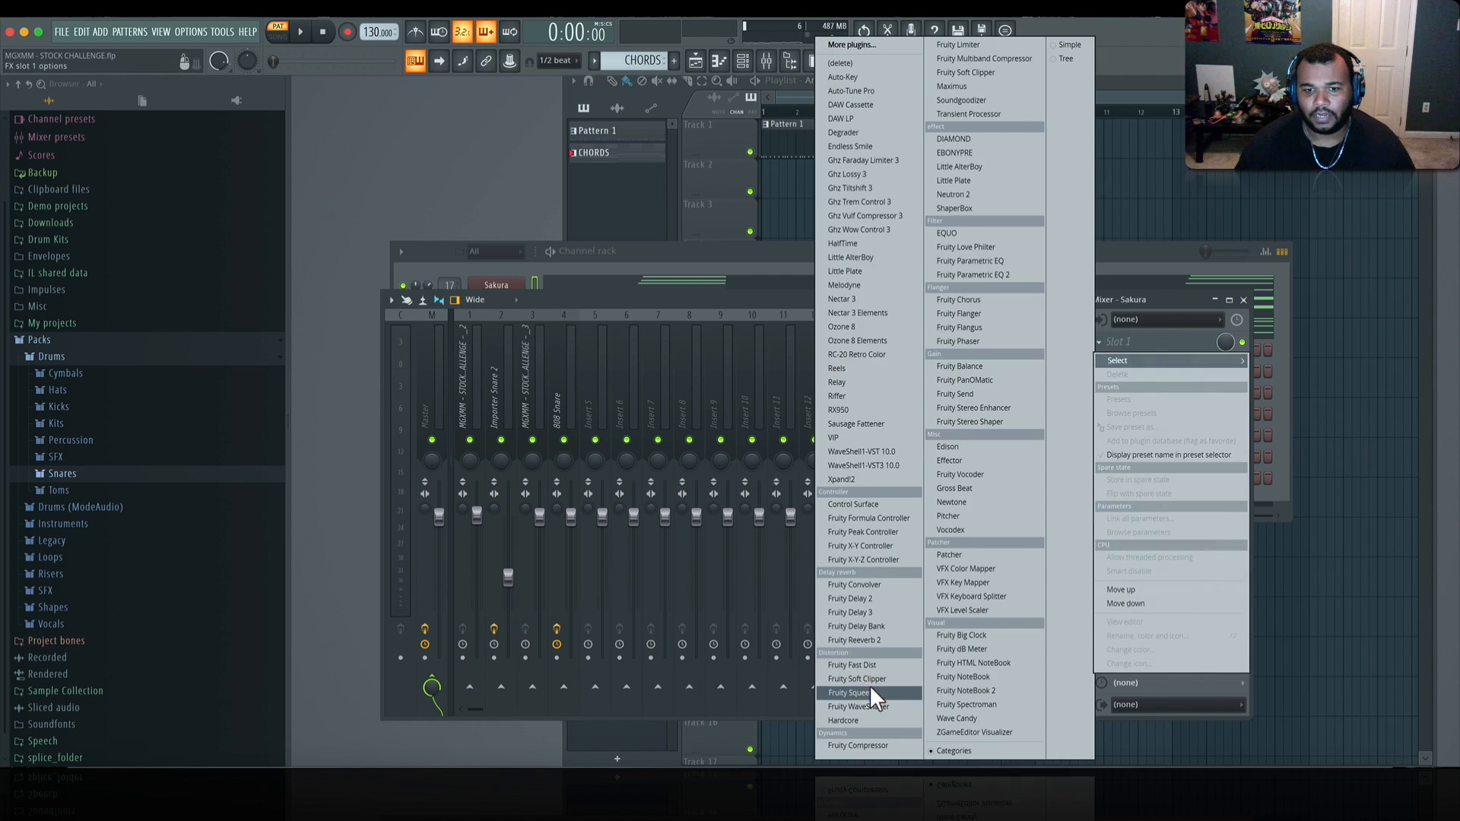
pyautogui.click(870, 513)
pyautogui.click(523, 271)
pyautogui.click(489, 214)
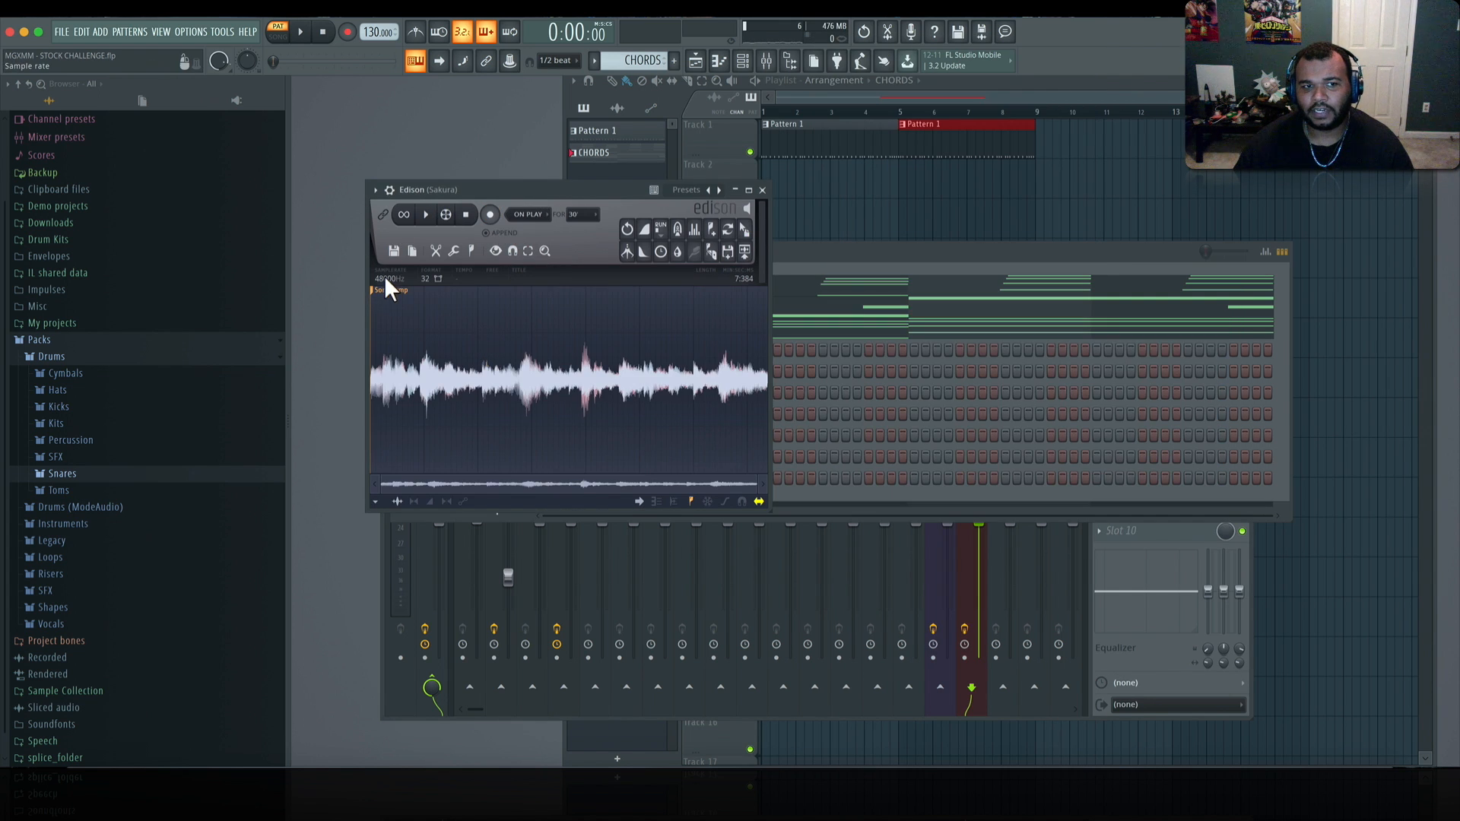
# Step: Resample the Edison recording to 11025 Hz and place it twice on playlist Track 2 beneath the drum patterns
pyautogui.click(383, 277)
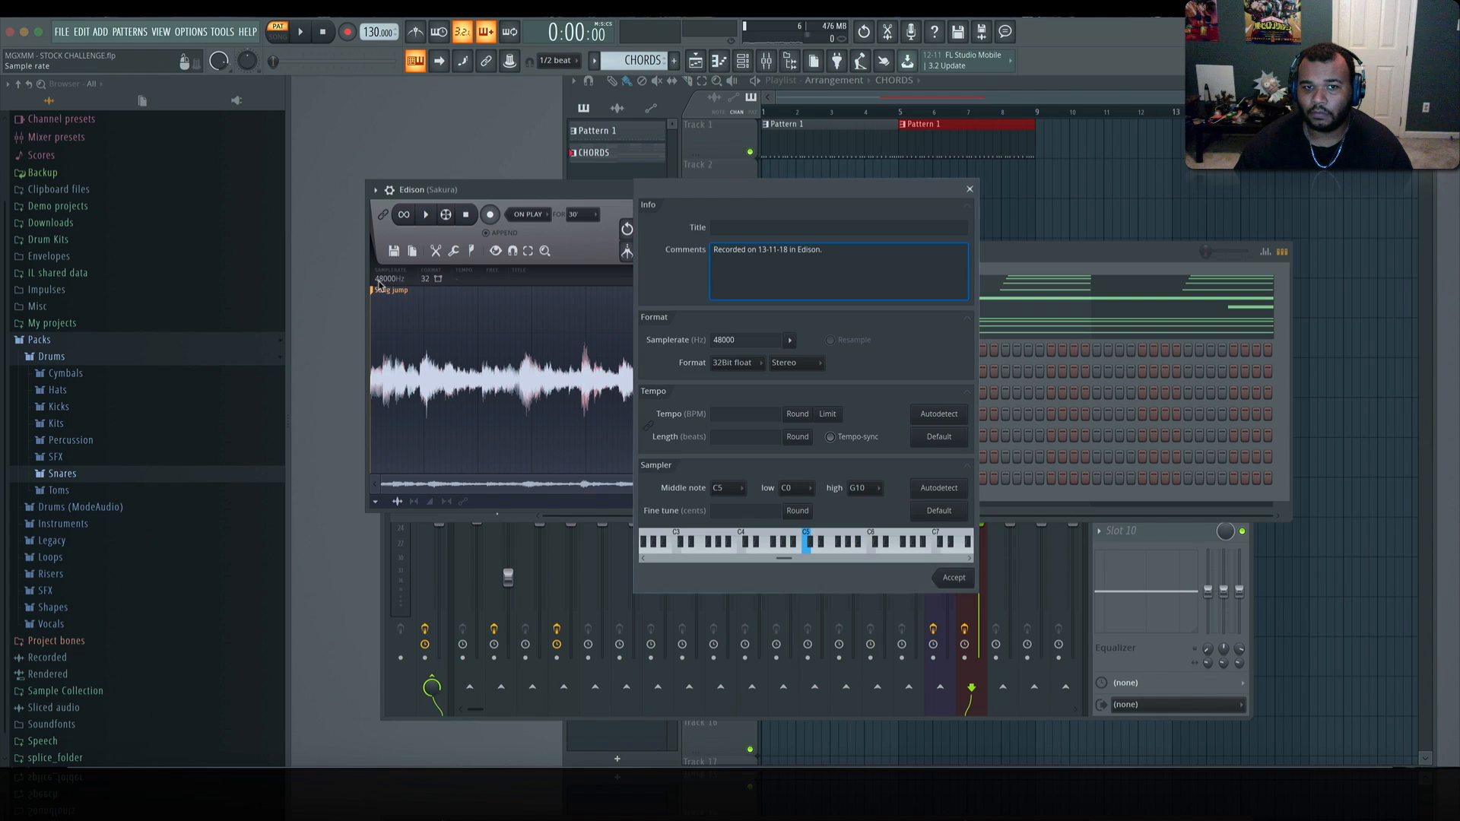
pyautogui.click(788, 340)
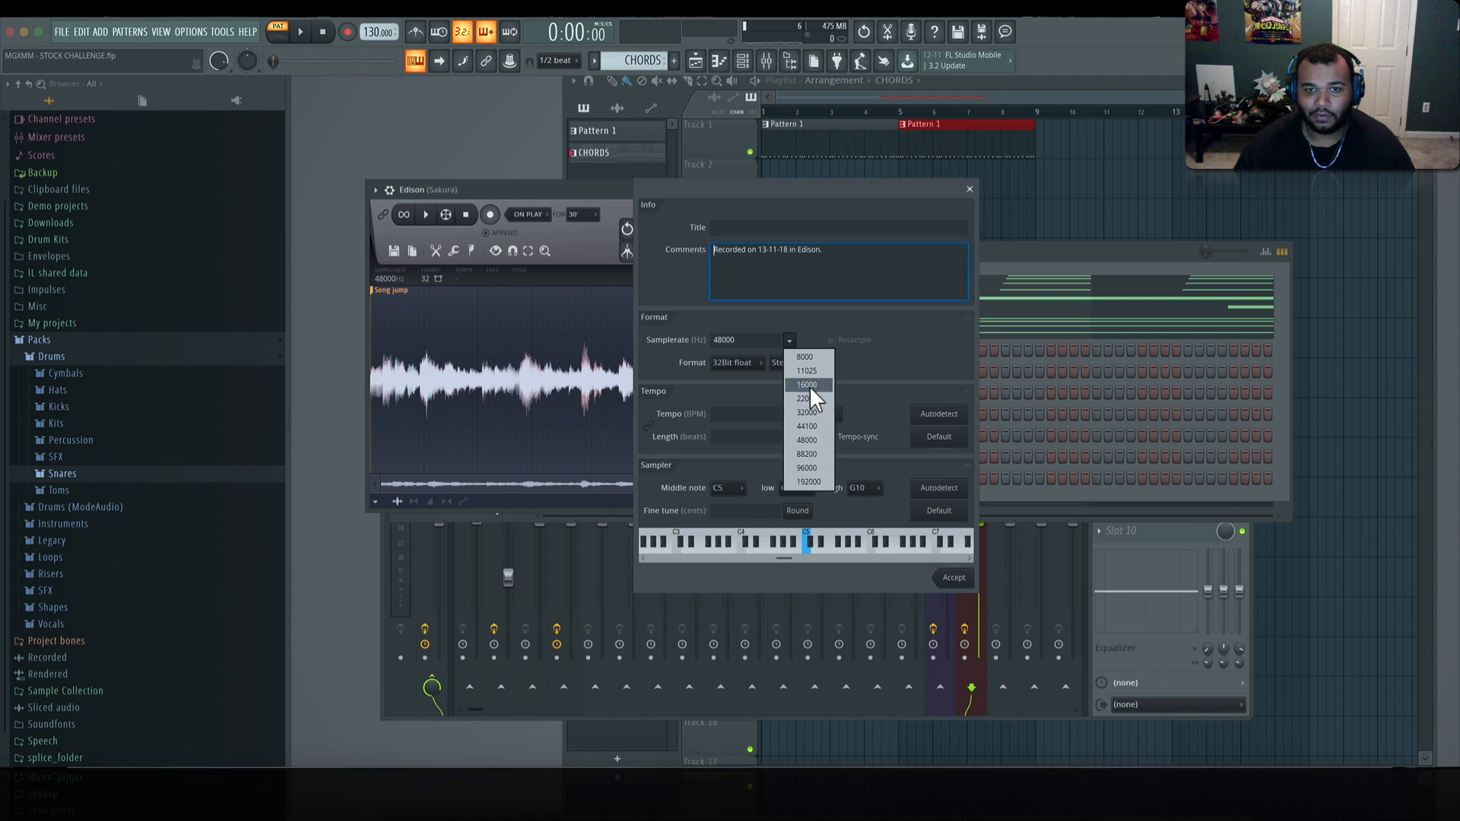
pyautogui.click(806, 371)
pyautogui.click(733, 363)
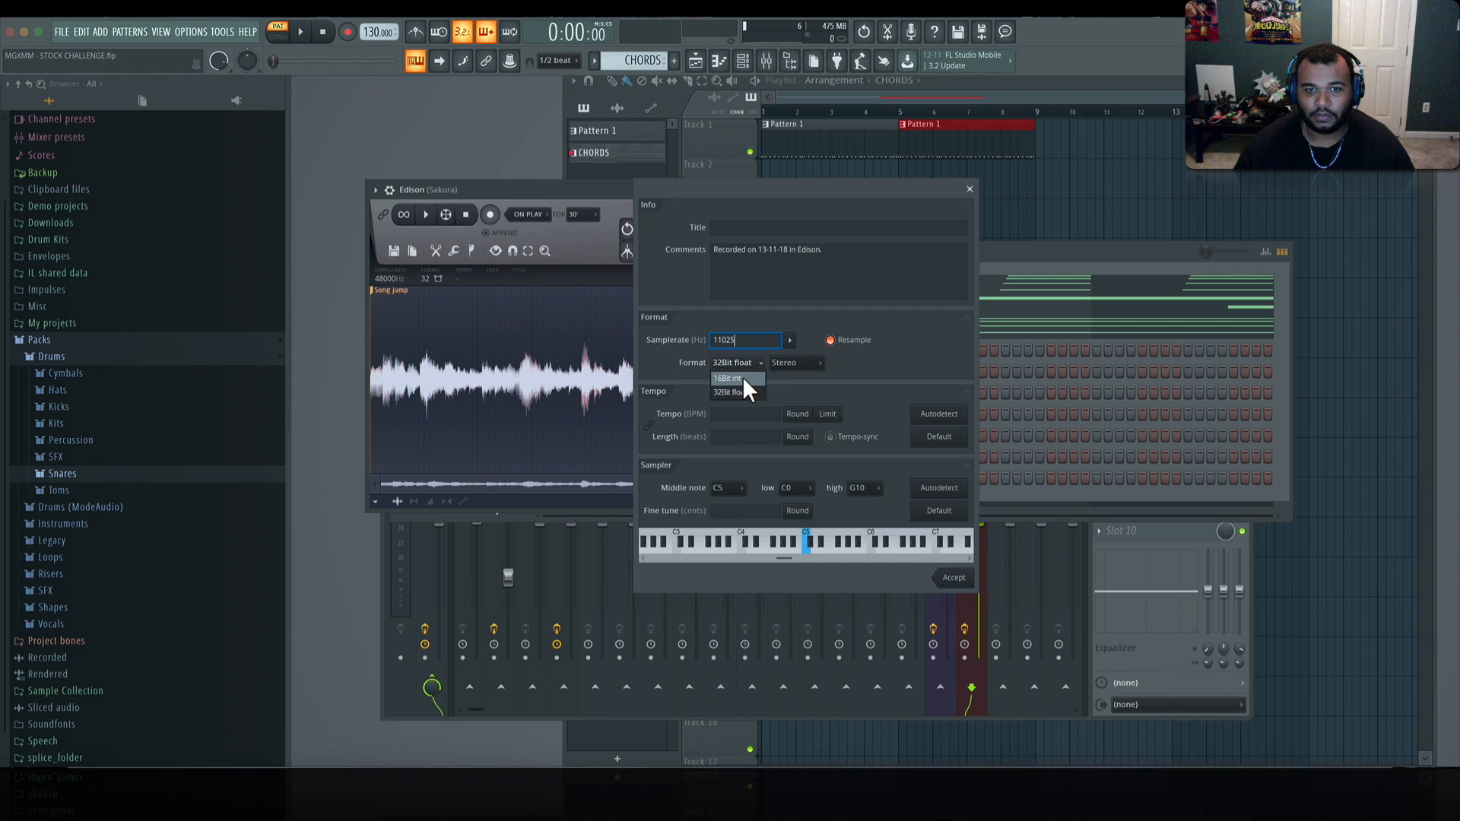
pyautogui.click(807, 361)
pyautogui.click(902, 368)
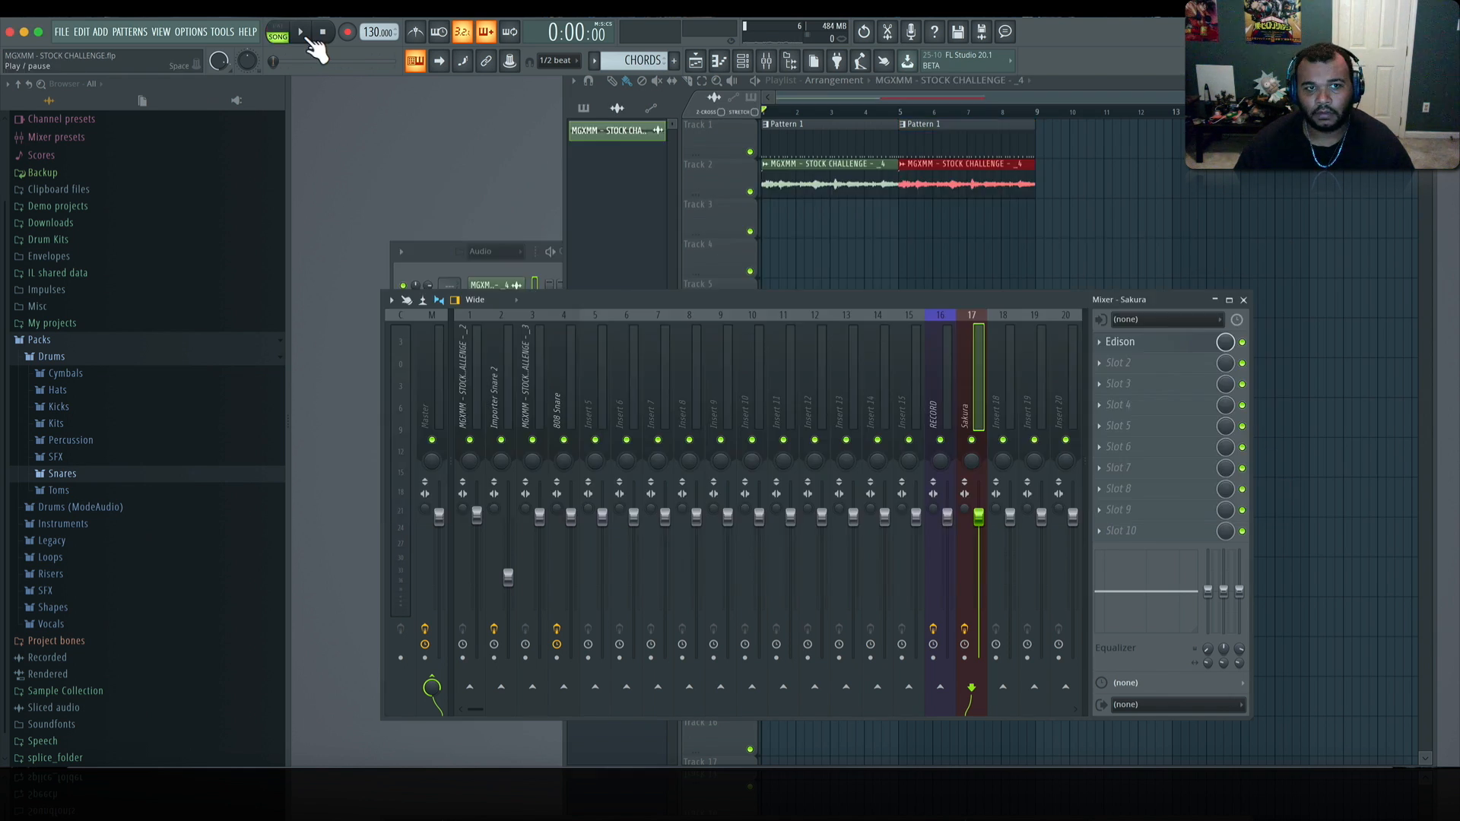
# Step: Play the song, lower the recorded audio clip's channel volume, and stop playback
pyautogui.click(305, 32)
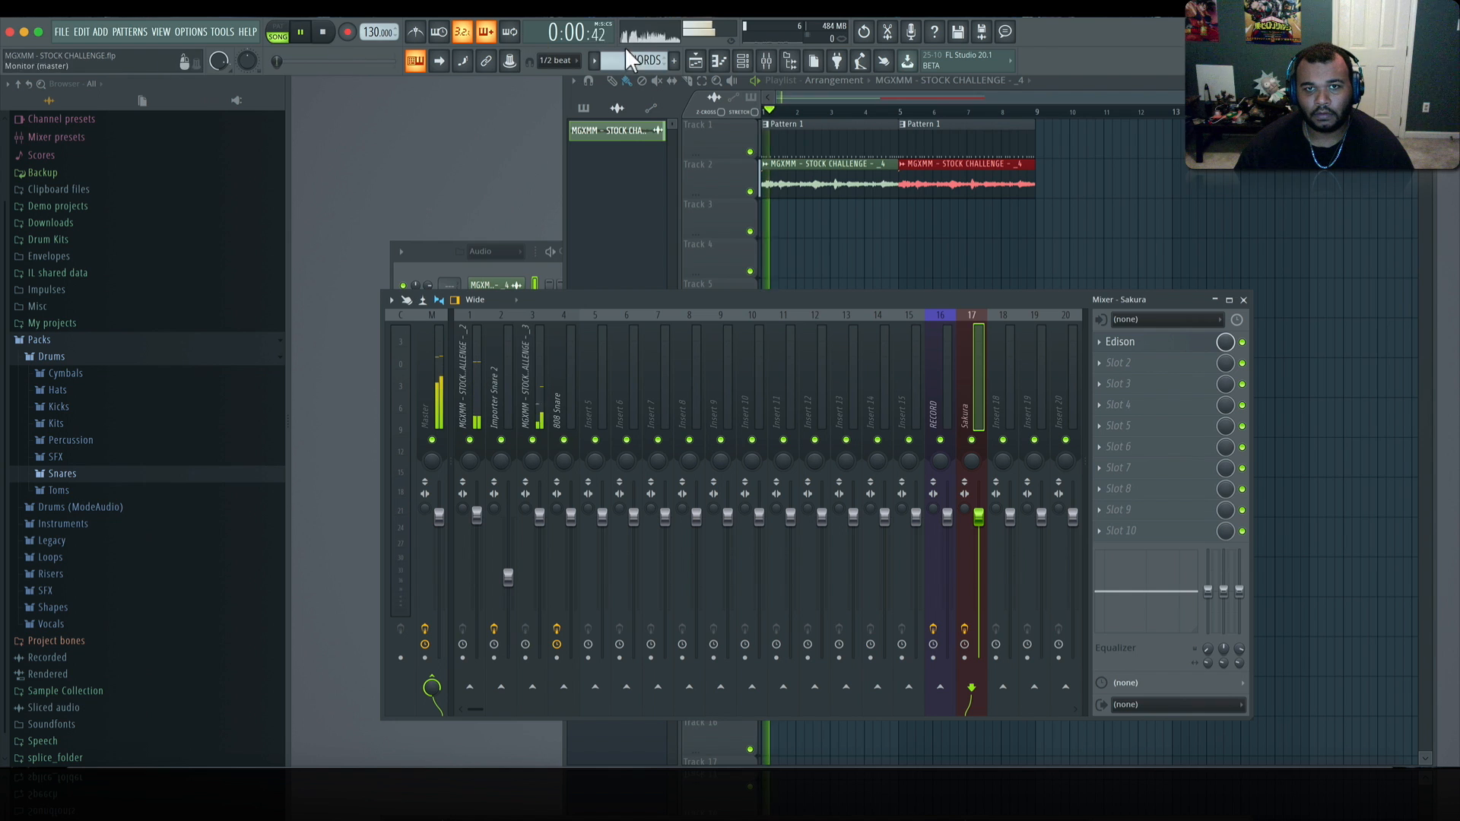
pyautogui.click(530, 260)
pyautogui.moveTo(429, 286); pyautogui.dragTo(429, 308)
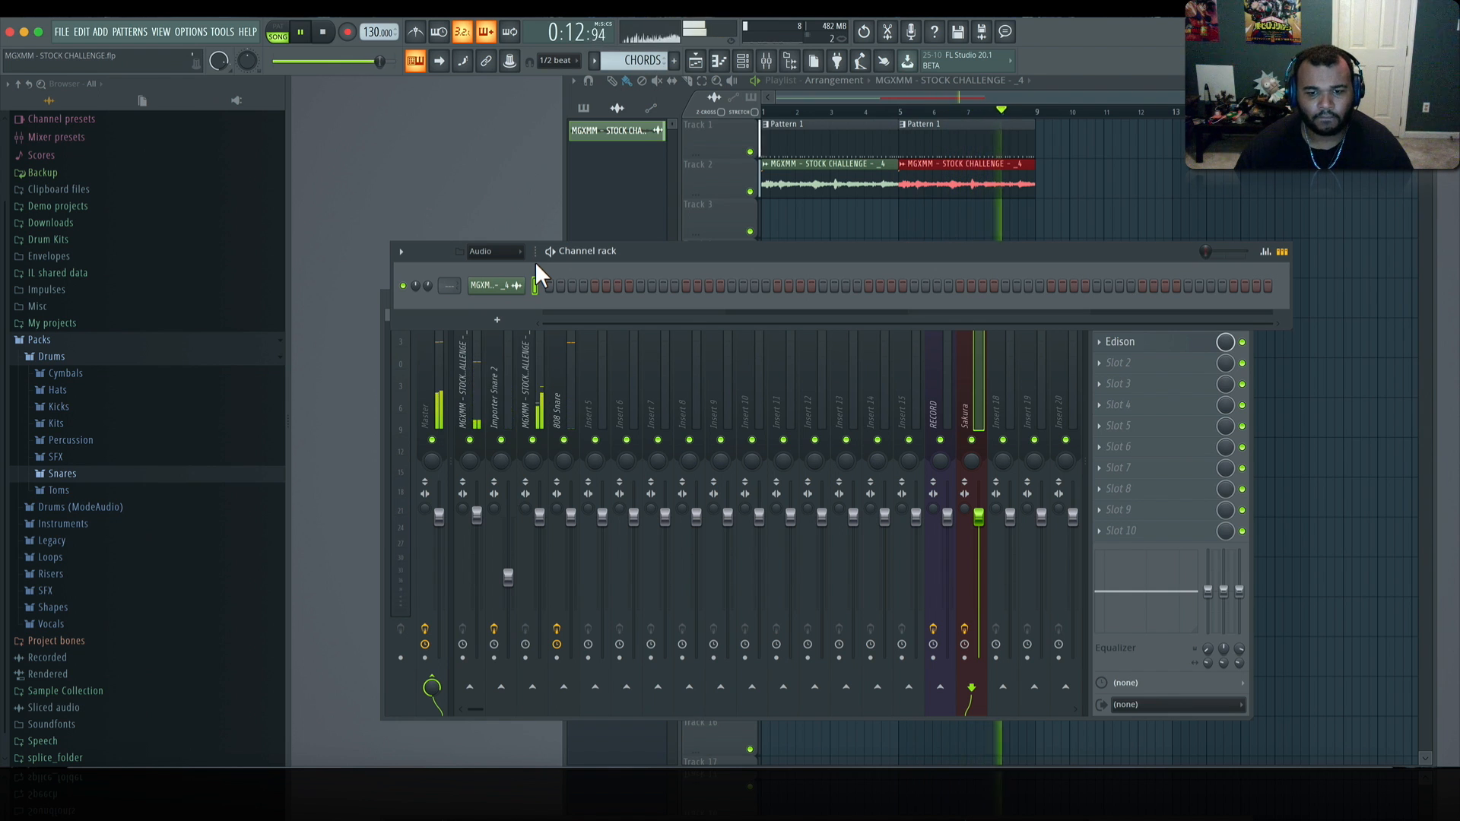
pyautogui.press('space')
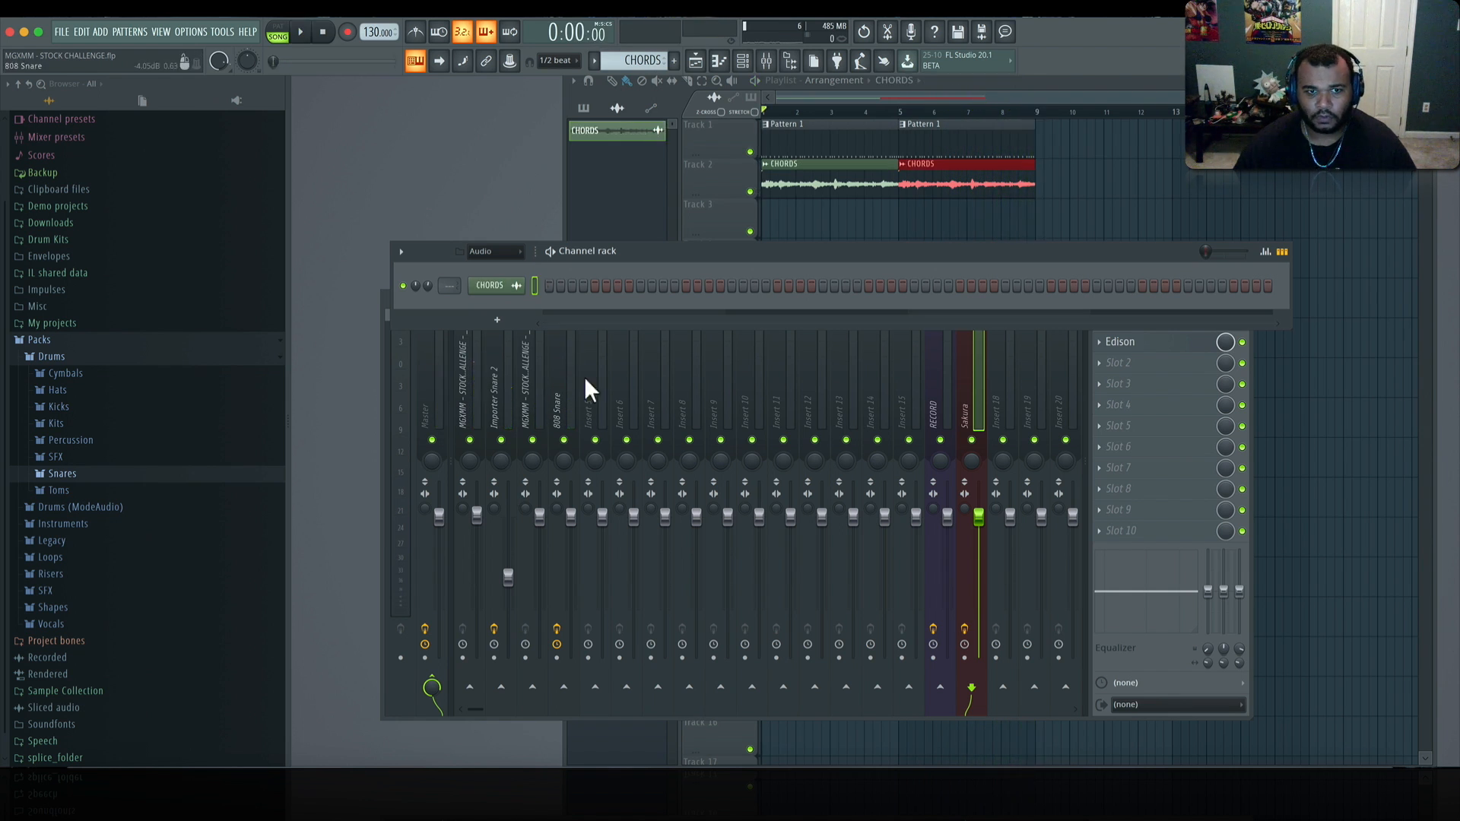
# Step: Route the CHORDS audio clip to mixer insert 5 and cut the track's low EQ band to -18.0
pyautogui.click(594, 392)
pyautogui.rightClick(593, 393)
pyautogui.moveTo(722, 426)
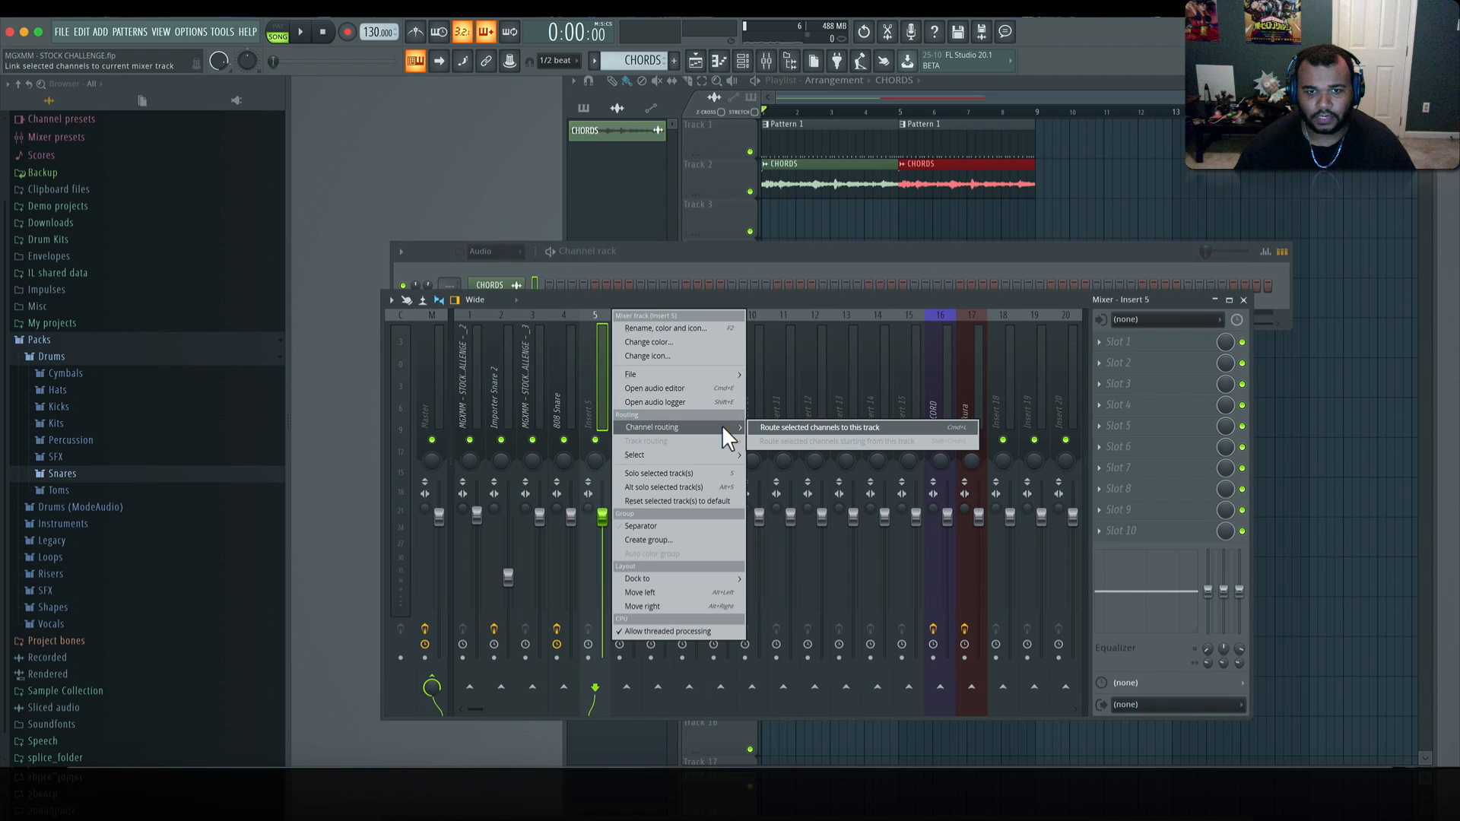
pyautogui.click(794, 426)
pyautogui.moveTo(1209, 592); pyautogui.dragTo(1208, 618)
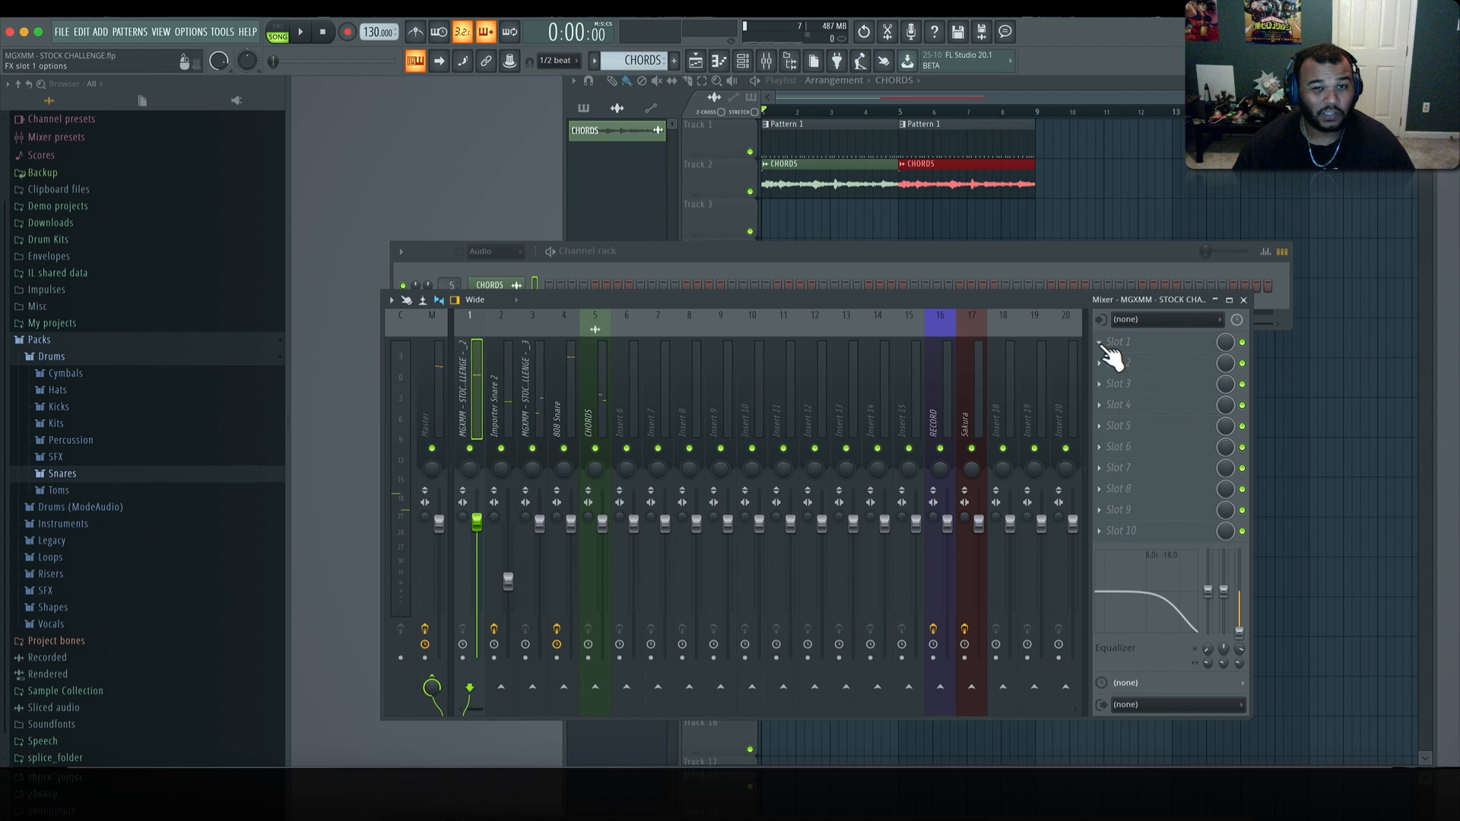
# Step: Add Fruity peak controller to the first effect slot of mixer track 1
pyautogui.click(1100, 344)
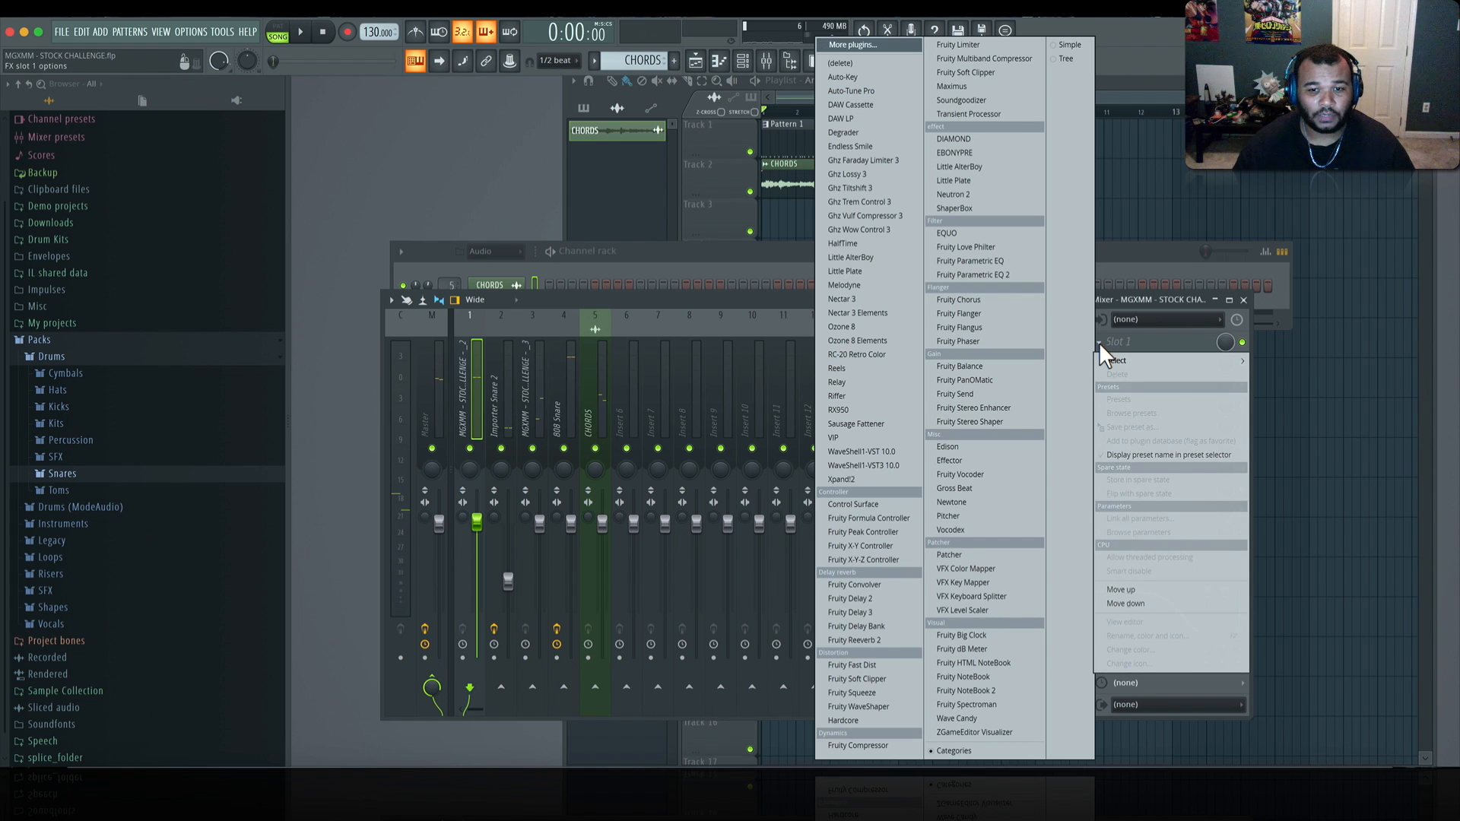
pyautogui.click(901, 532)
pyautogui.click(736, 189)
# Step: Play the song and raise the Peak Base in Fruity peak controller on mixer track 1
pyautogui.press('space')
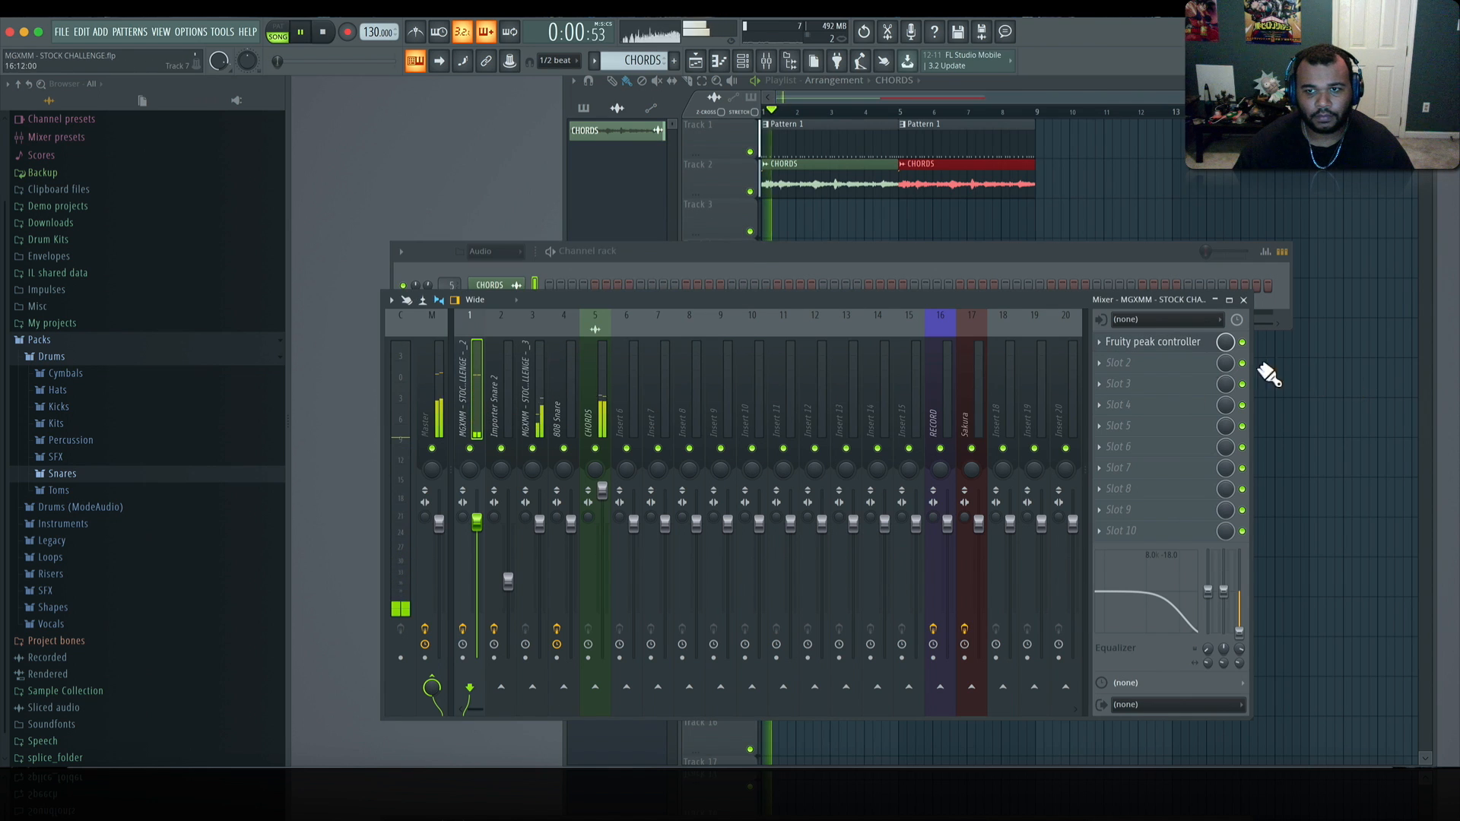
pyautogui.click(1167, 343)
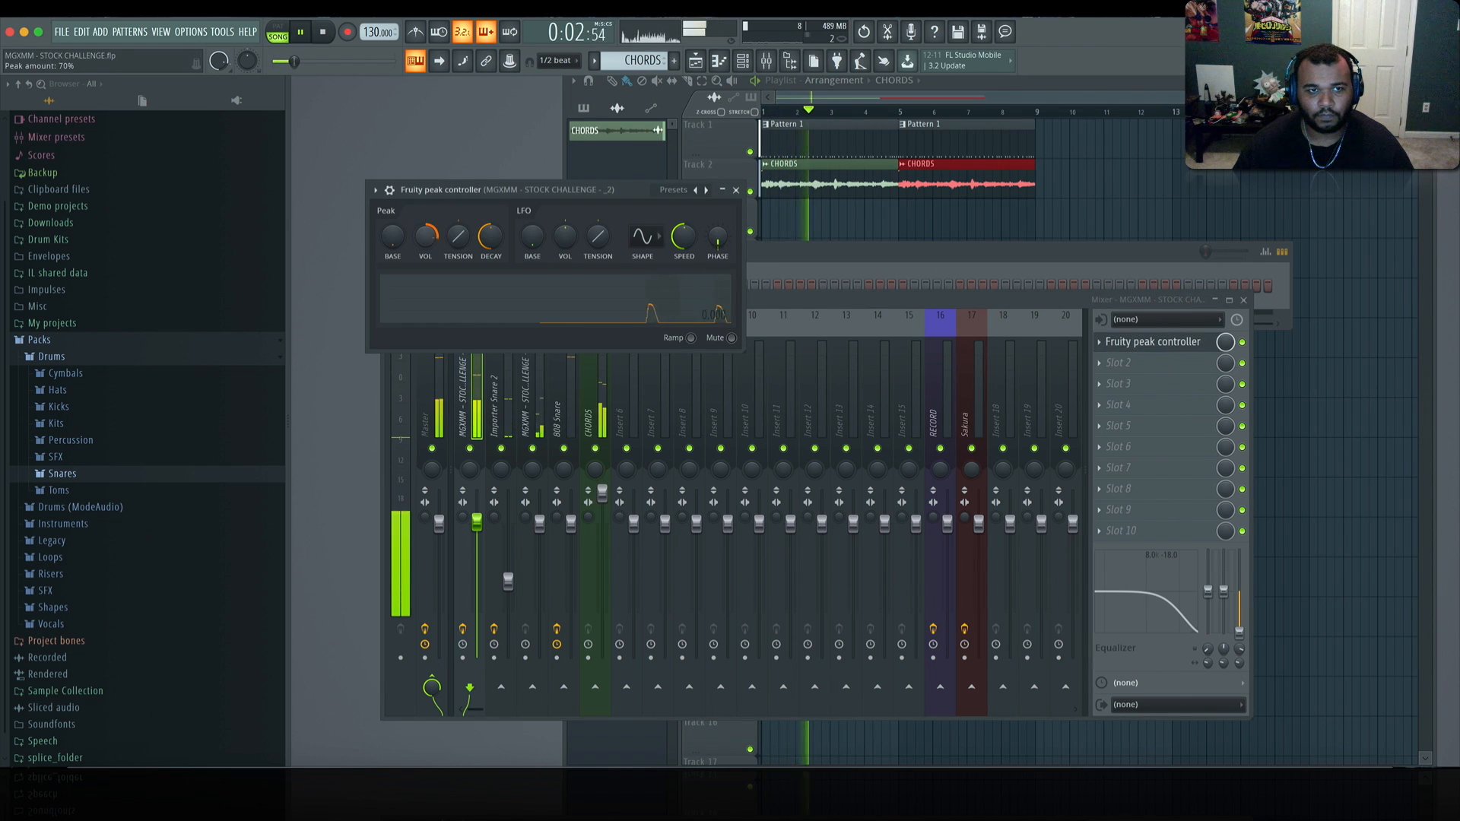
pyautogui.moveTo(392, 239); pyautogui.dragTo(391, 211)
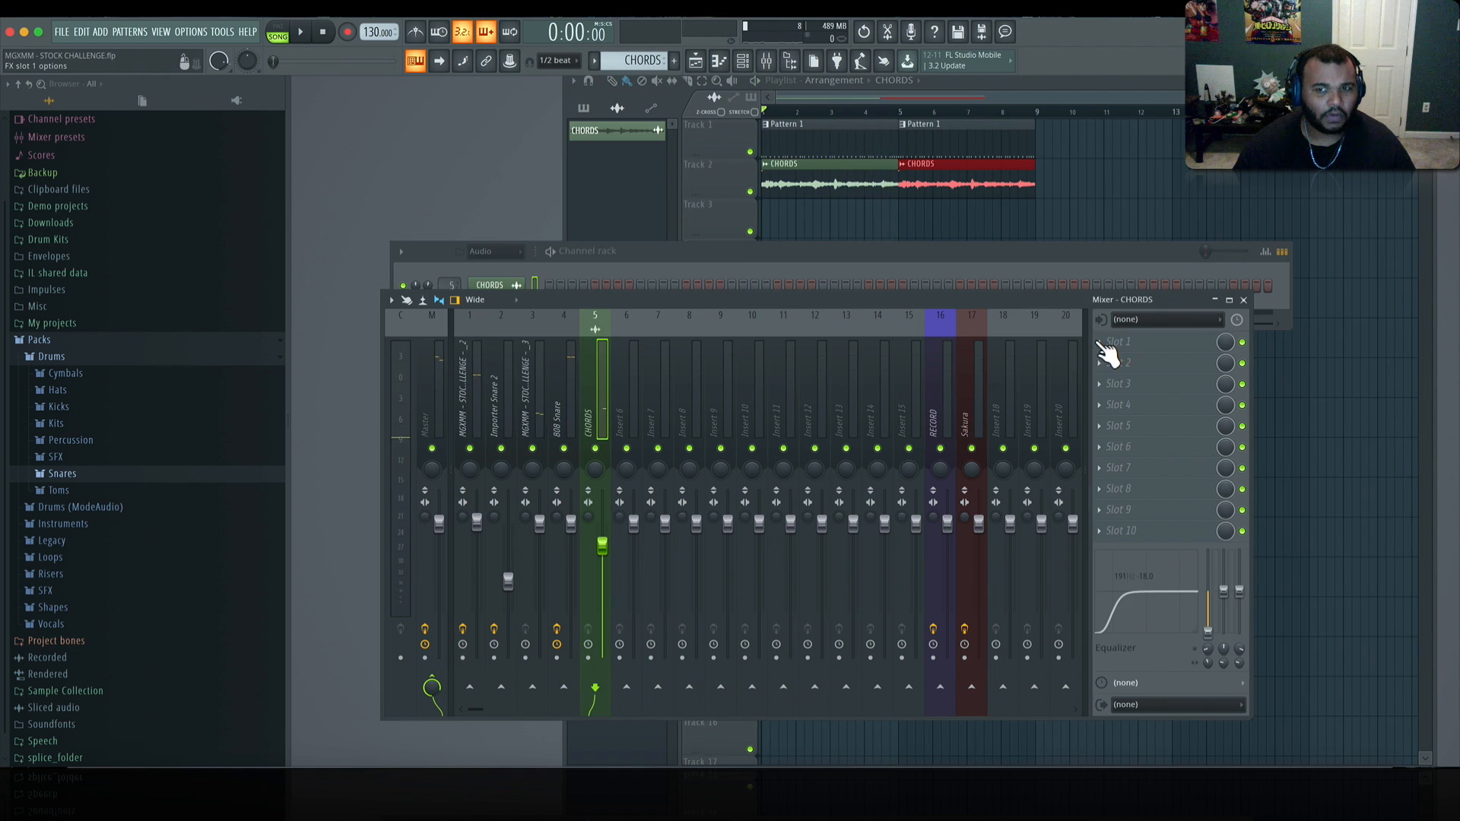
# Step: Add Fruity Reeverb 2 to the first effect slot of the CHORDS mixer track with the Large Hall preset
pyautogui.click(1098, 341)
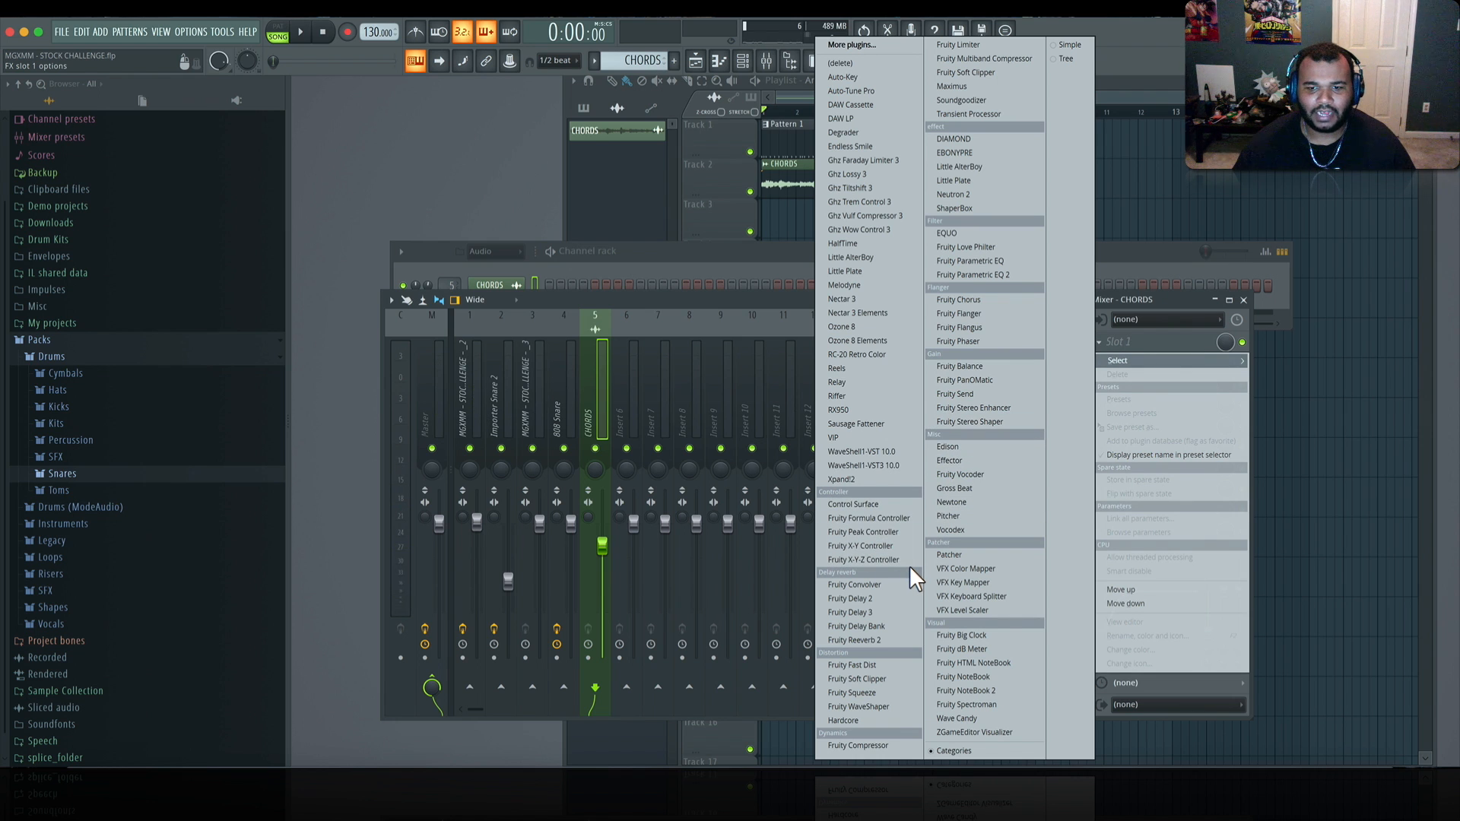
pyautogui.click(893, 639)
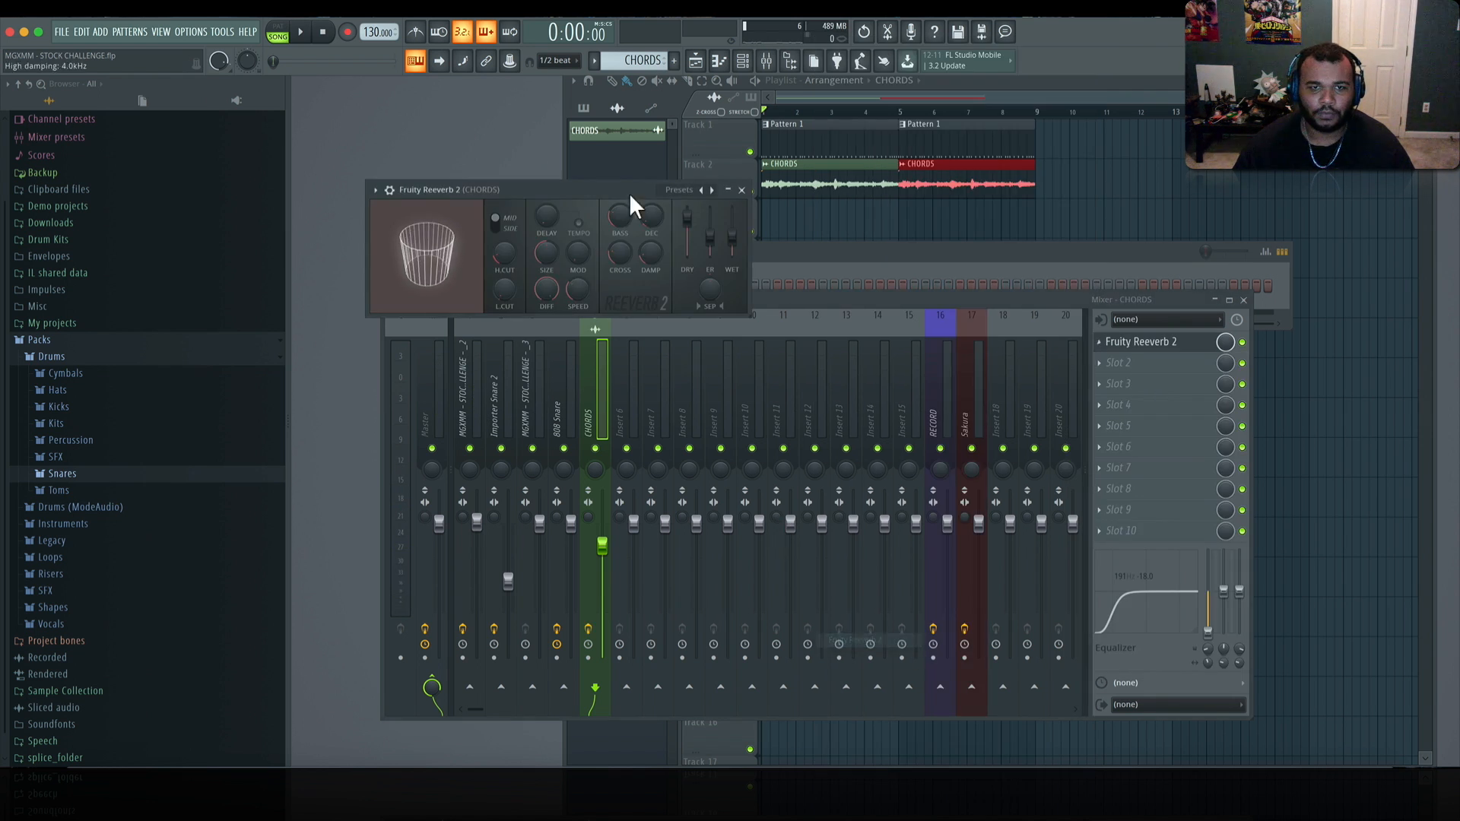
pyautogui.click(710, 190)
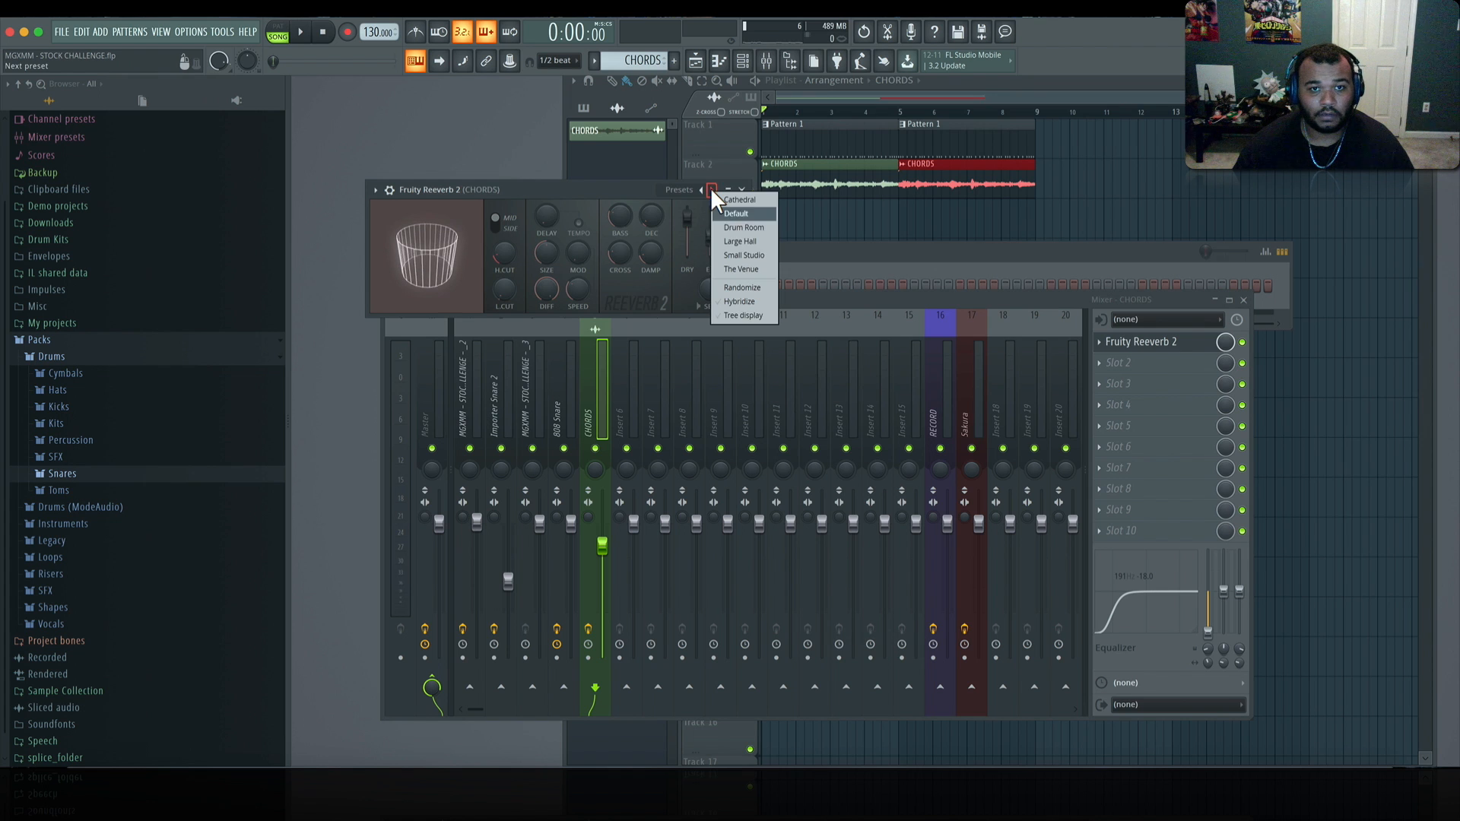
pyautogui.click(747, 240)
# Step: Add Fruity Love Philter to the CHORDS track's second effect slot with the Simple triangle lowpass LFO preset
pyautogui.click(1098, 363)
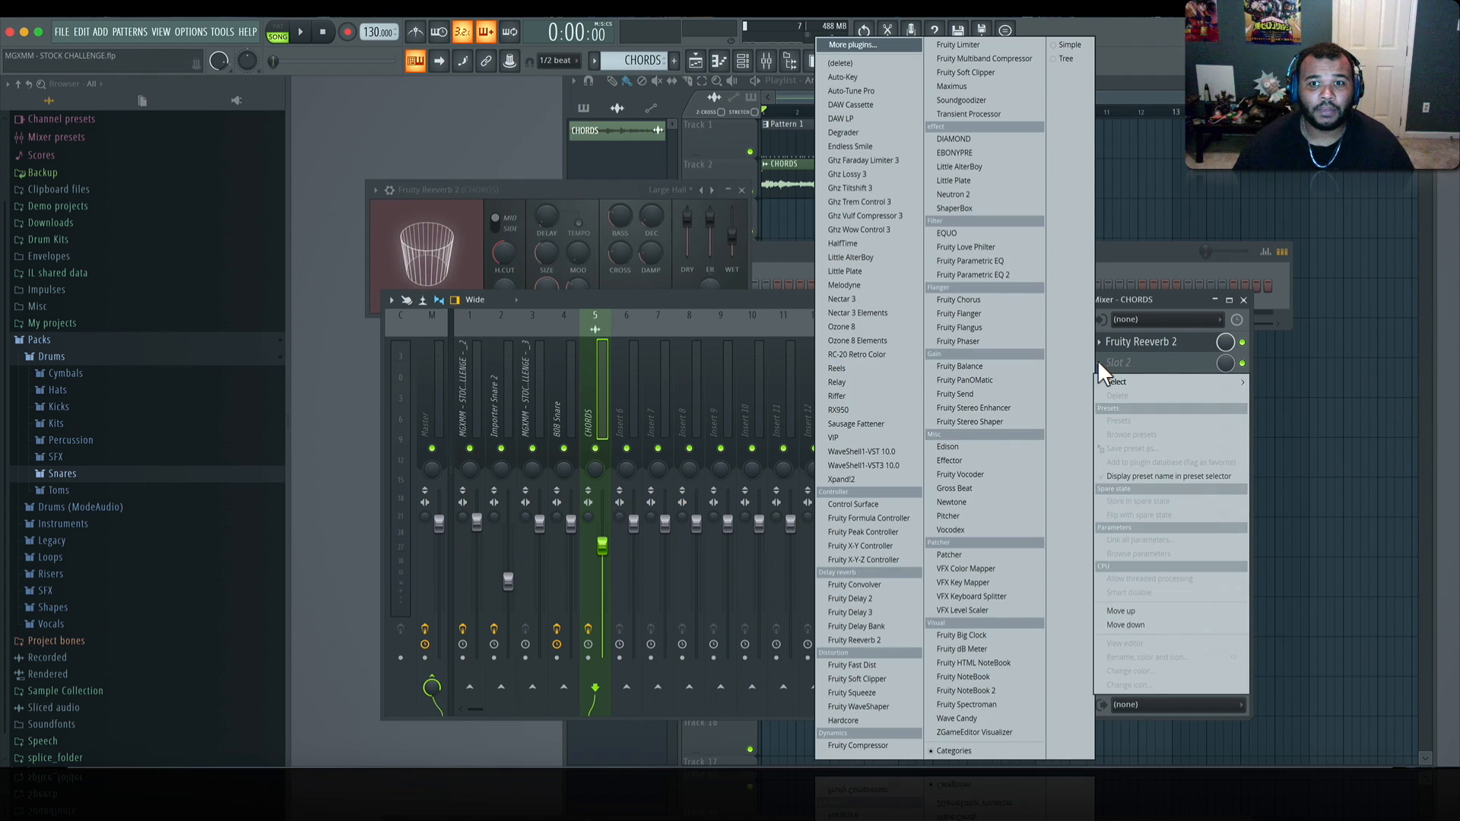
pyautogui.click(981, 248)
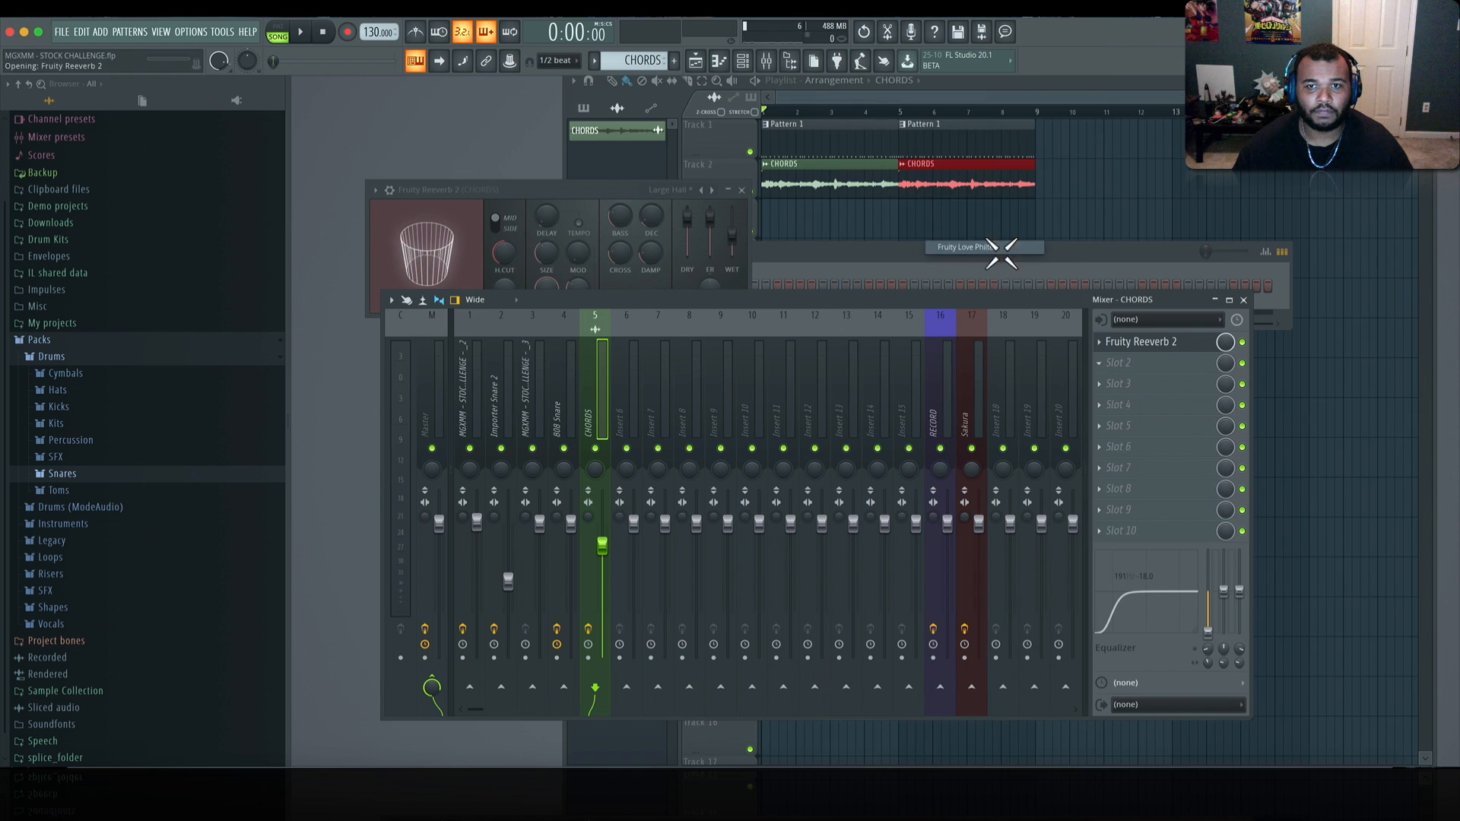
pyautogui.click(832, 209)
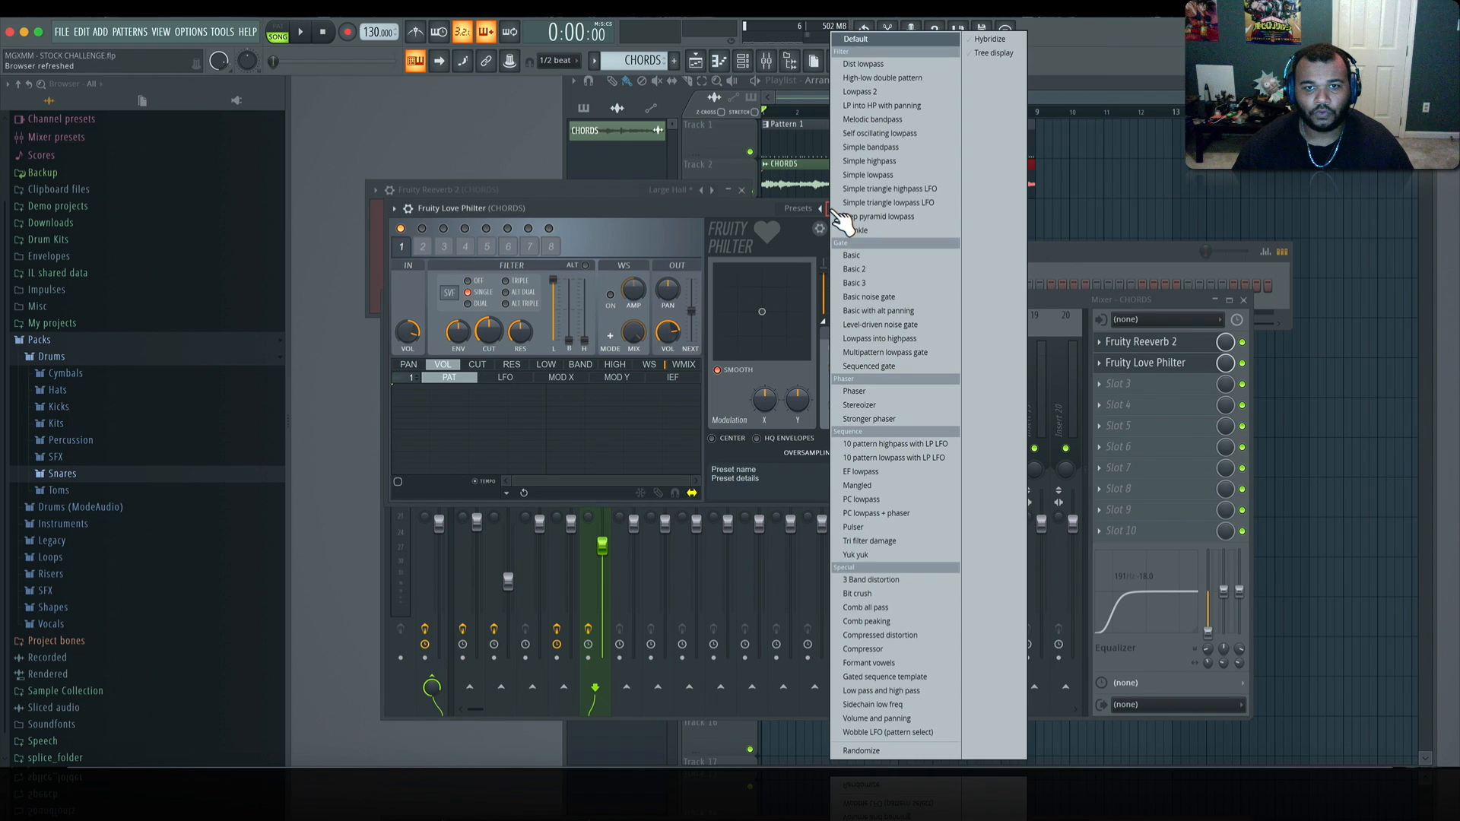
pyautogui.click(912, 204)
# Step: Play the song, close both effect windows, and lower the 808 Snare mixer fader slightly
pyautogui.press('space')
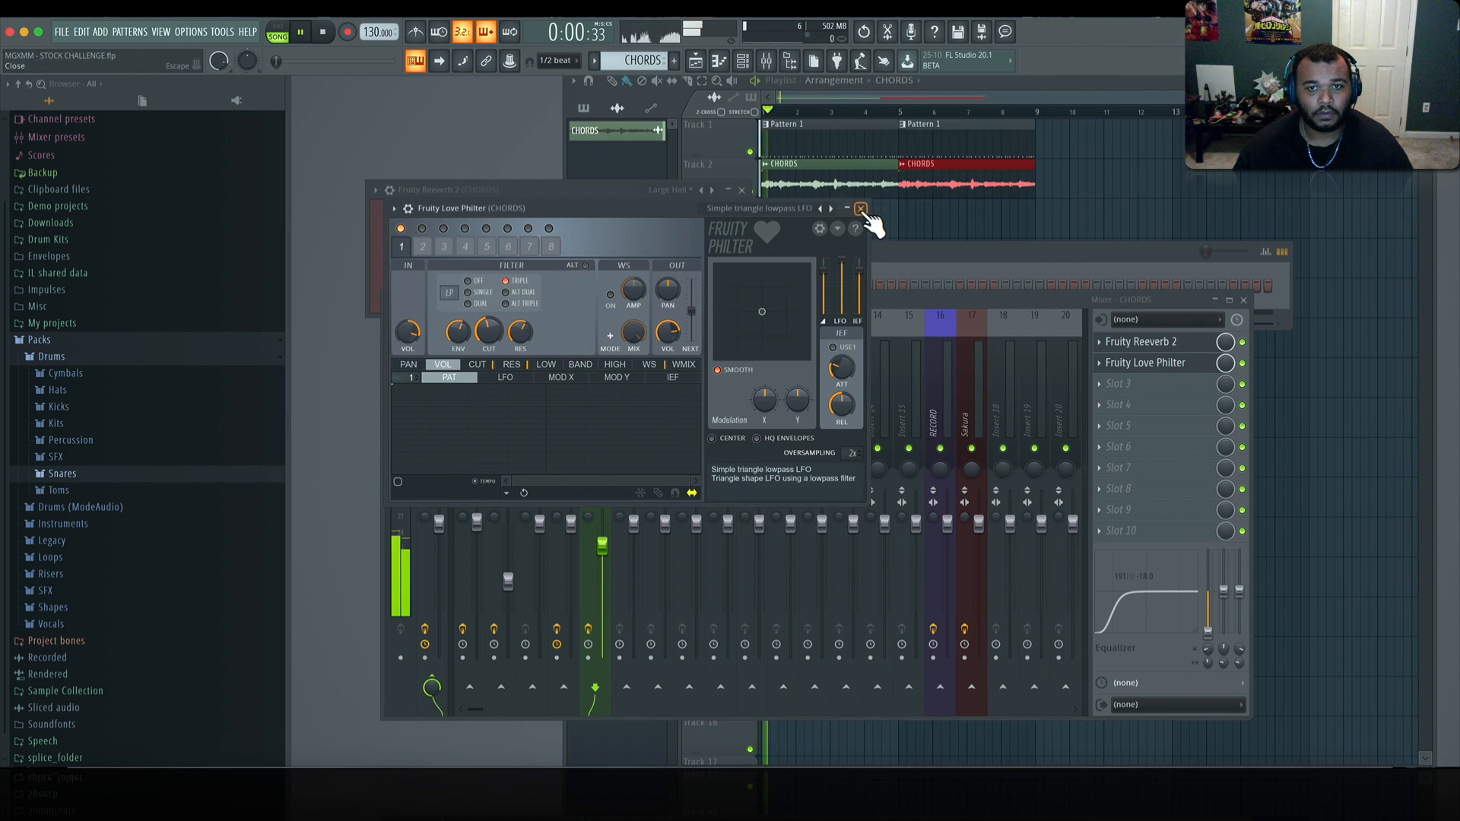
pyautogui.click(861, 209)
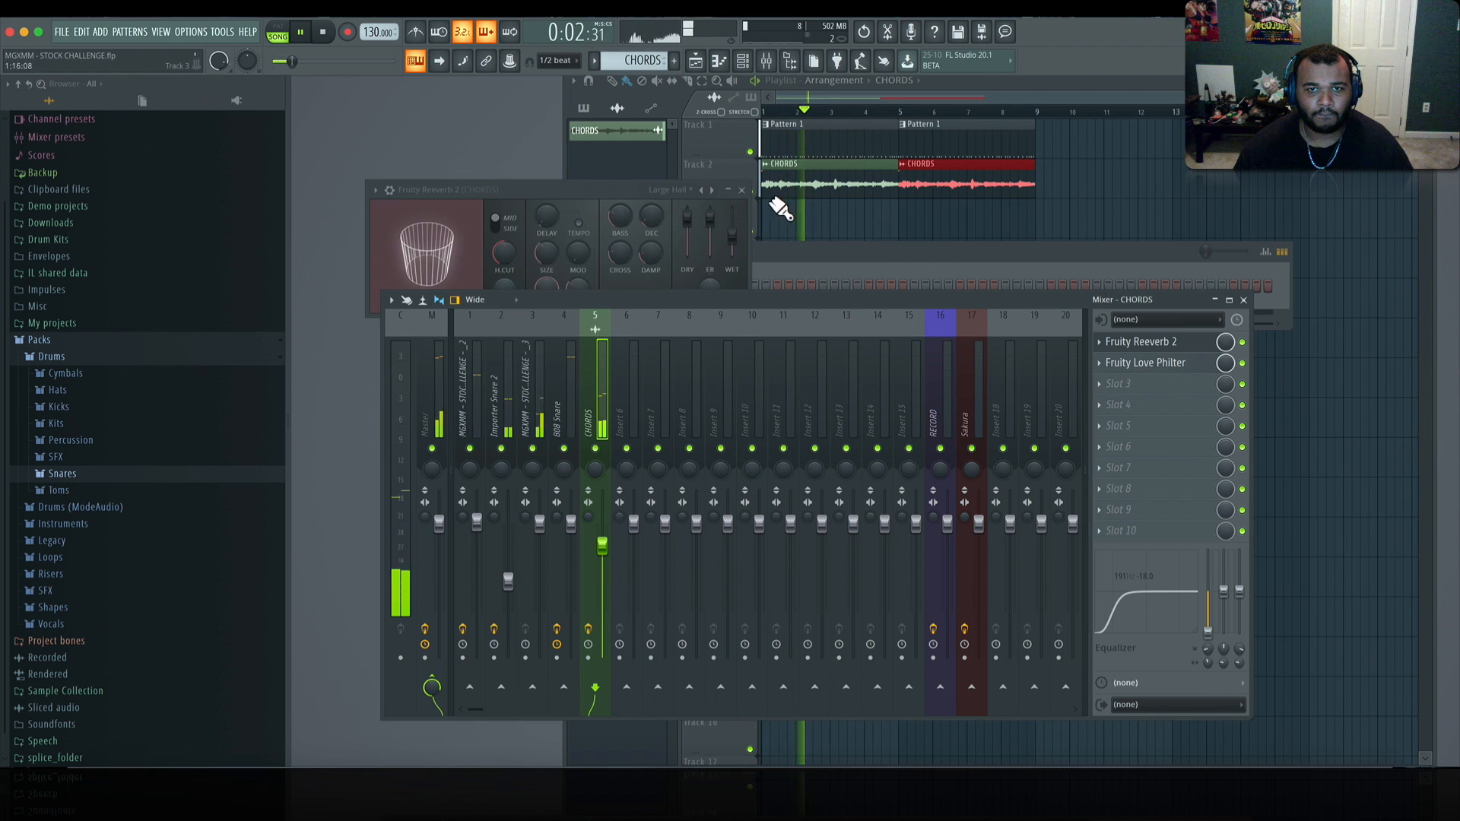
pyautogui.click(742, 190)
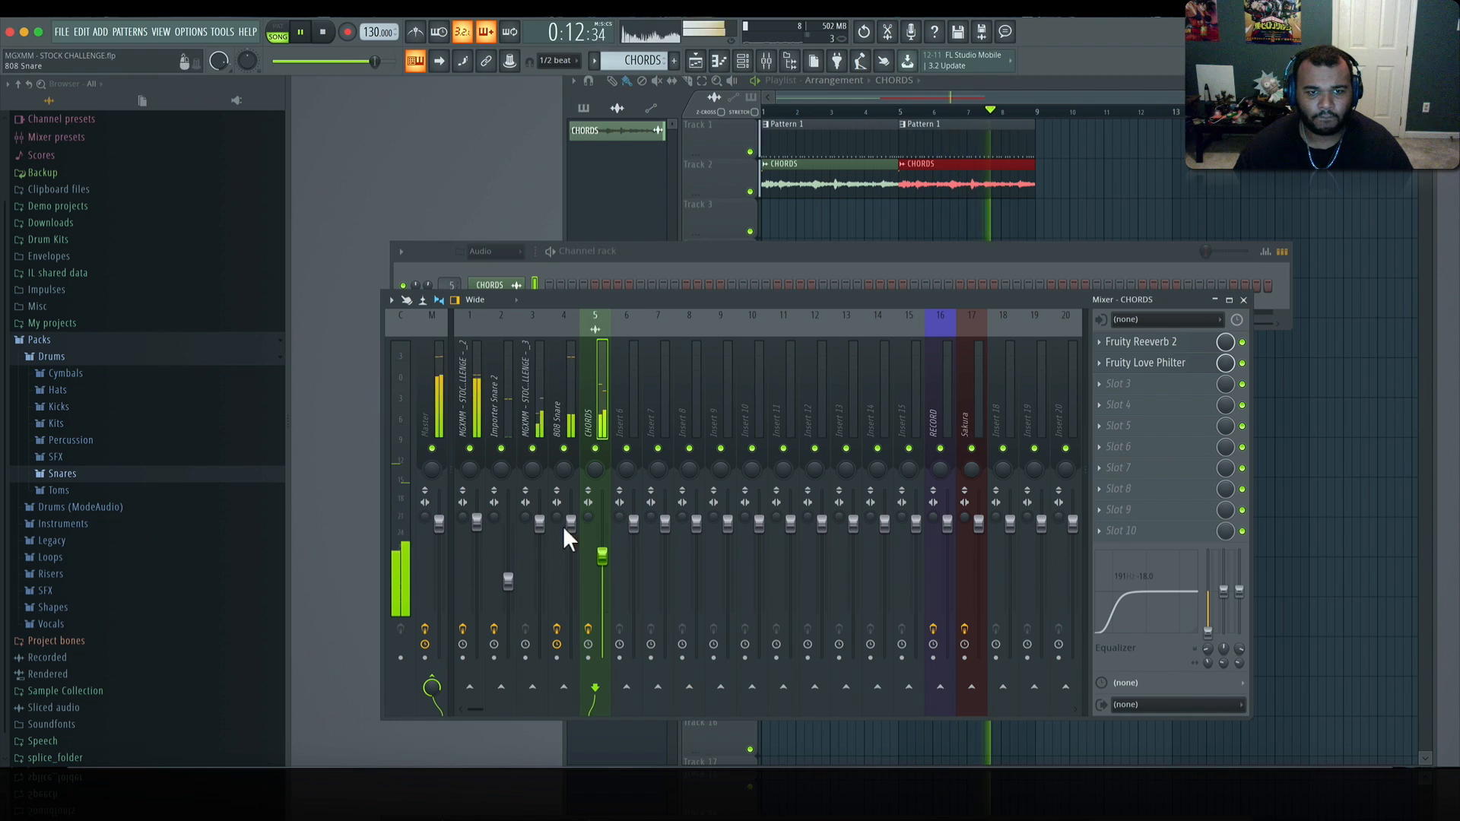
pyautogui.moveTo(571, 524); pyautogui.dragTo(570, 540)
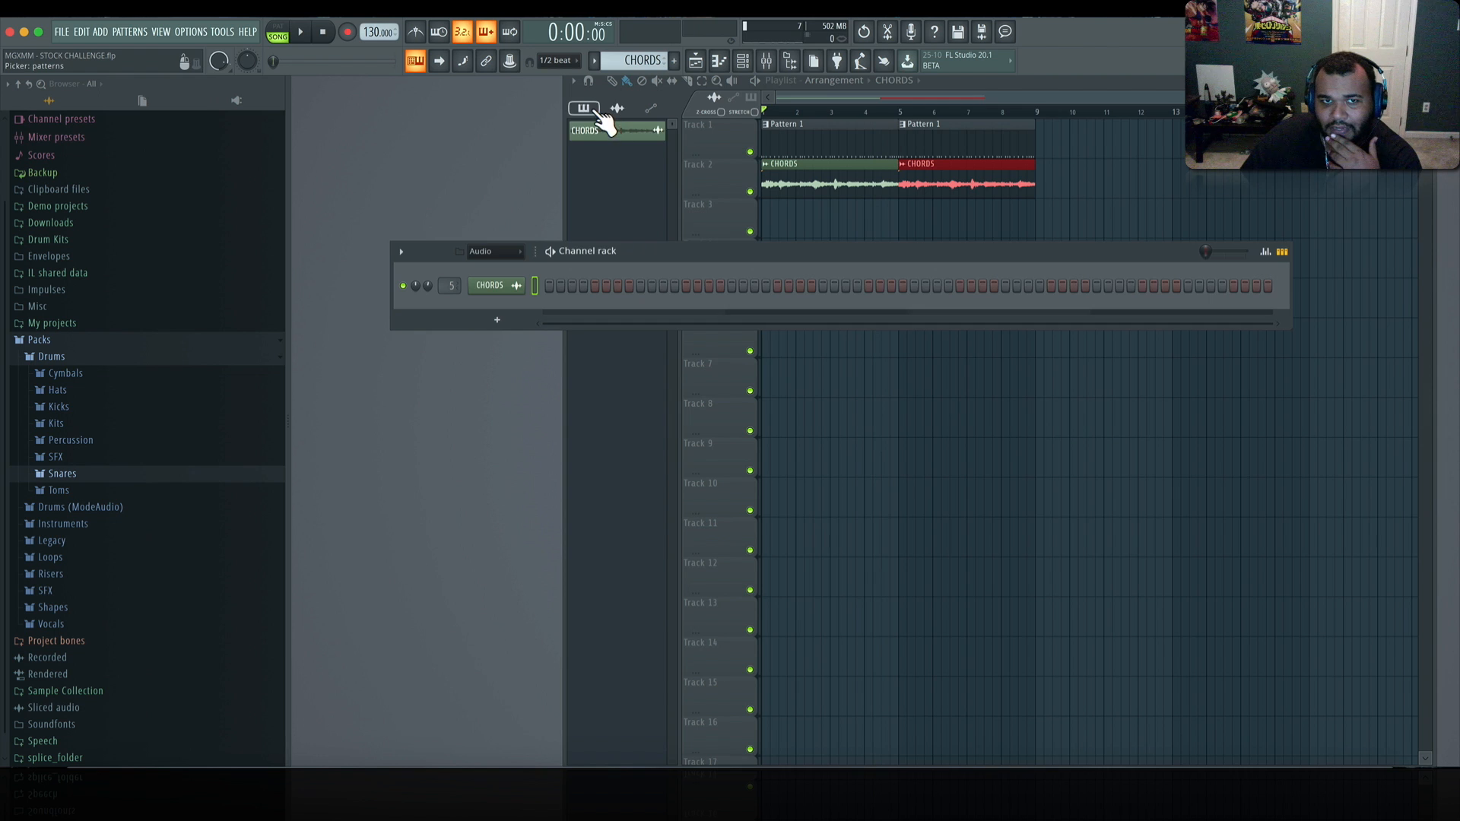
# Step: Place the CHORDS pattern on playlist Track 3 at bars 1 and 5
pyautogui.click(597, 111)
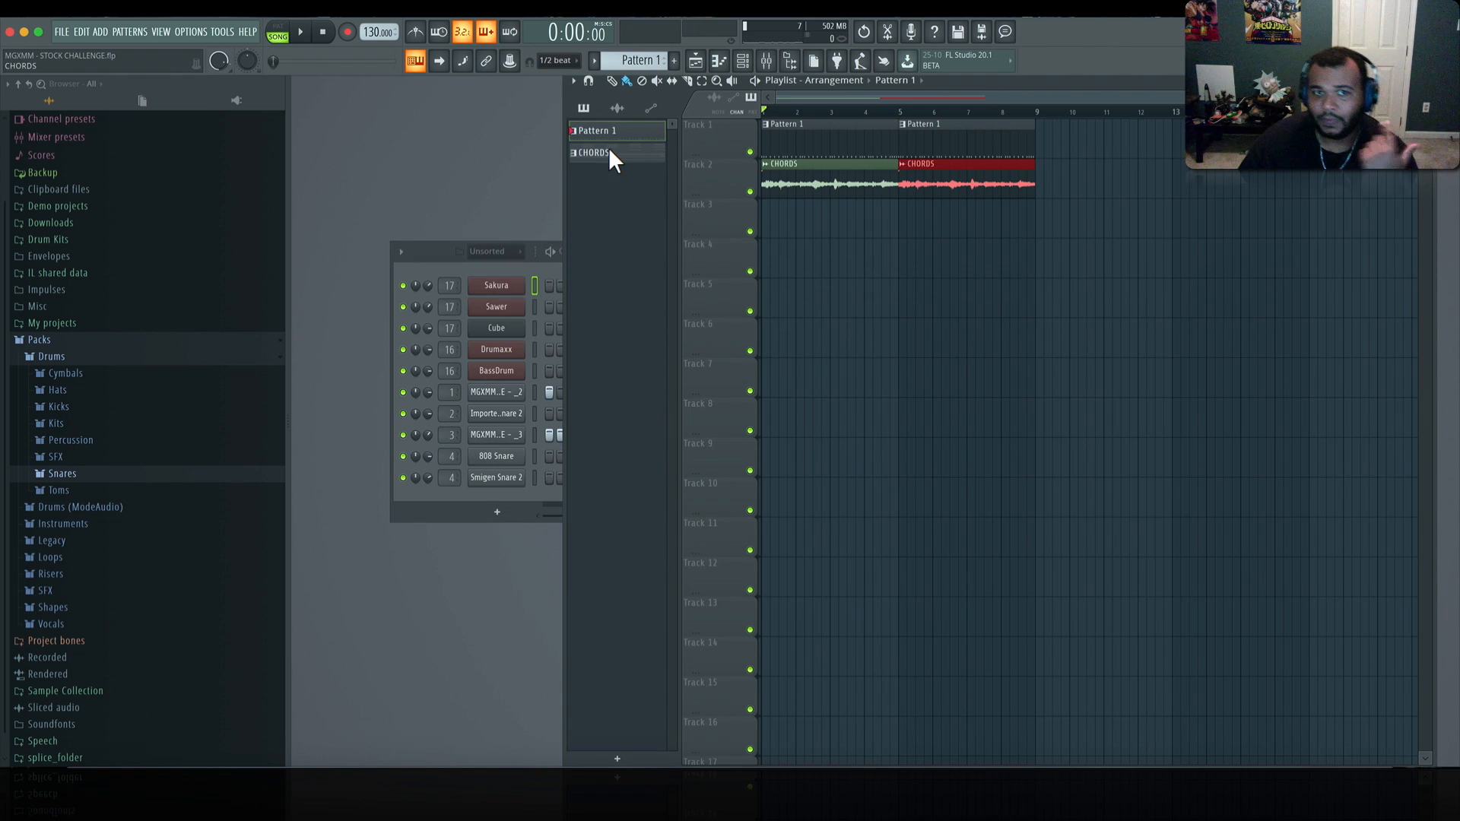
pyautogui.click(820, 239)
pyautogui.click(910, 226)
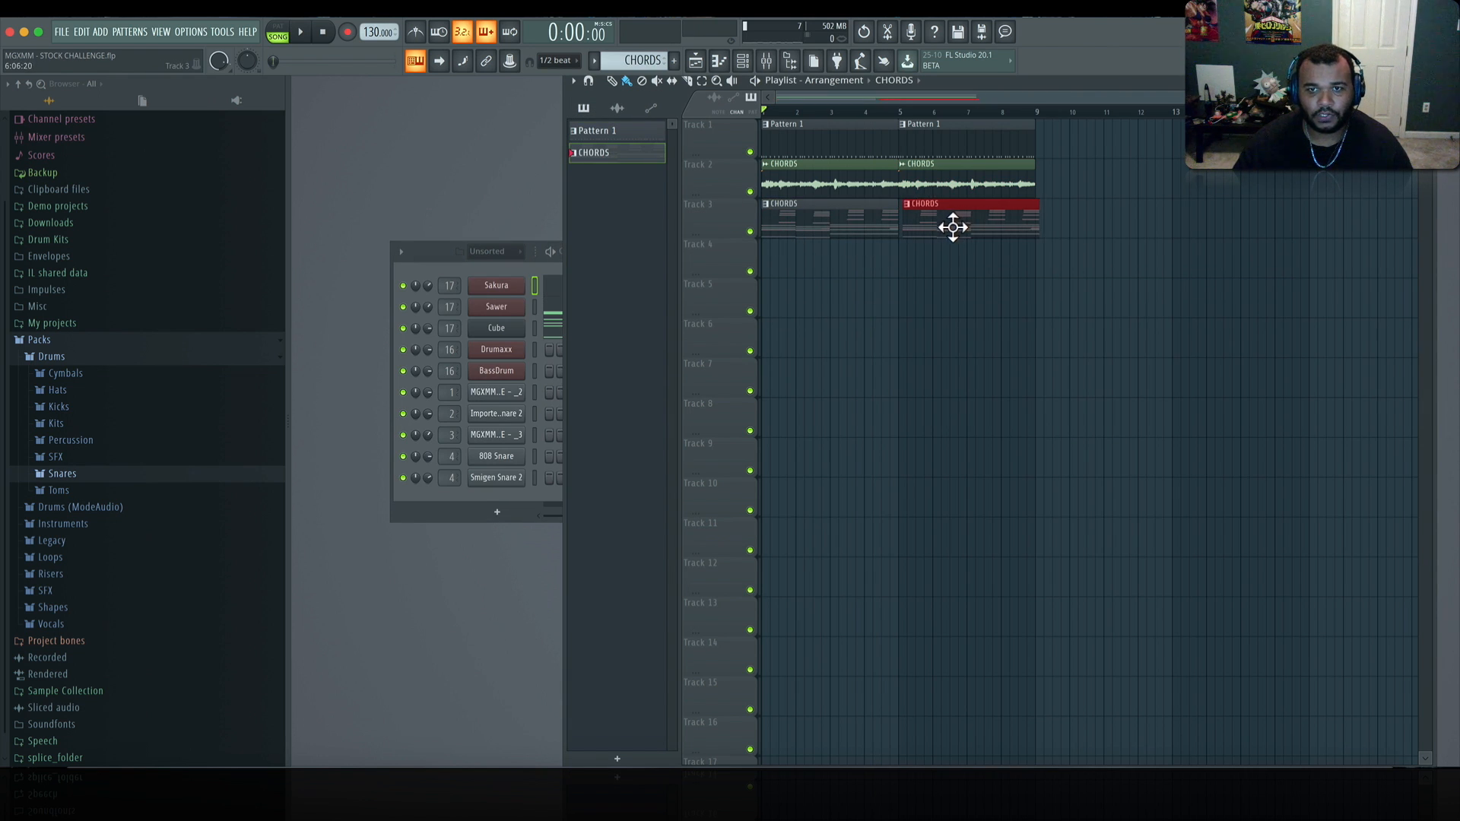
# Step: Insert a 3x Osc channel above Sakura in the channel rack and audition a note
pyautogui.click(515, 266)
pyautogui.rightClick(497, 283)
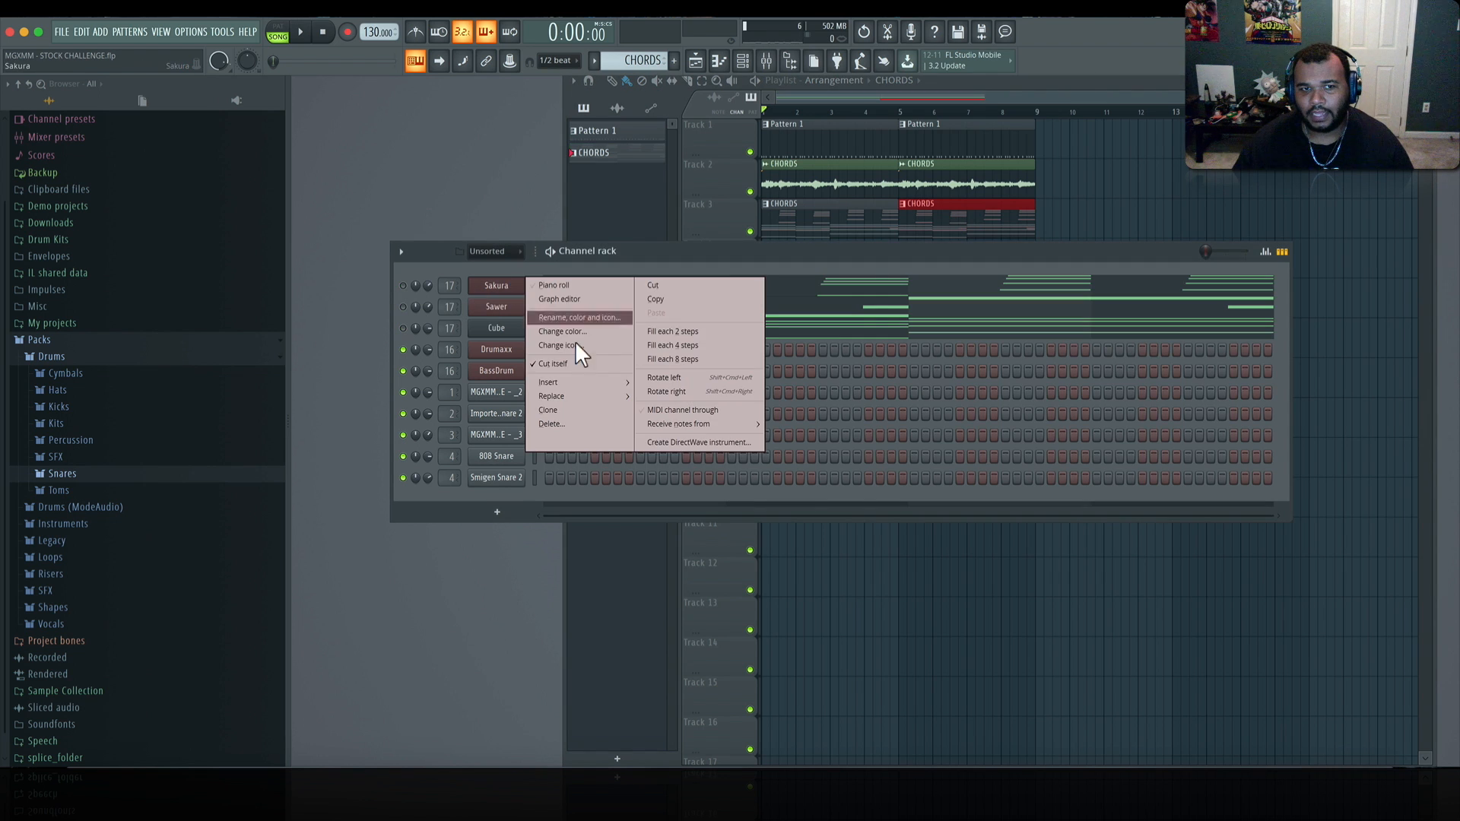
pyautogui.moveTo(591, 376)
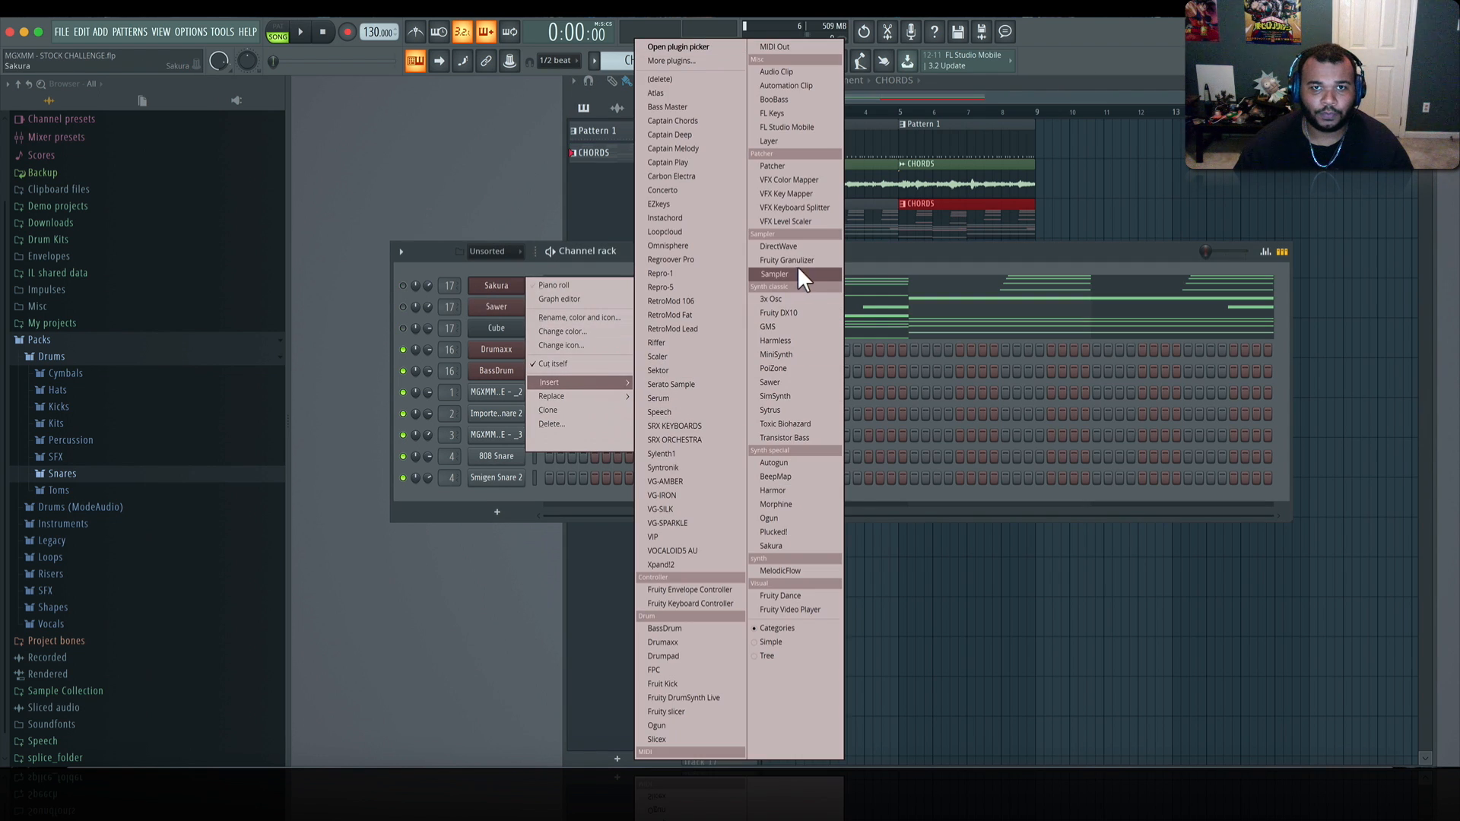
pyautogui.click(776, 299)
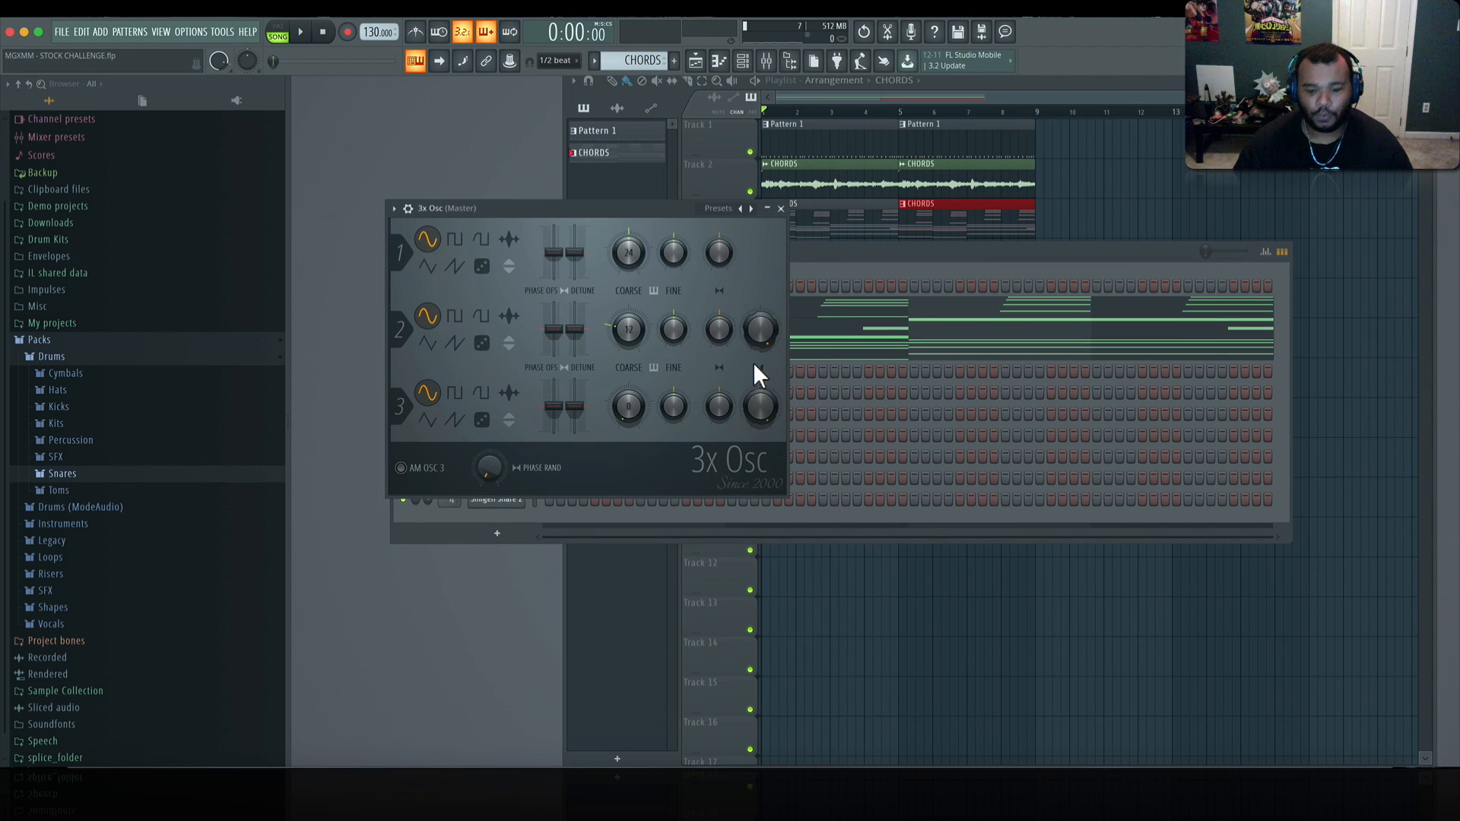
pyautogui.press('q')
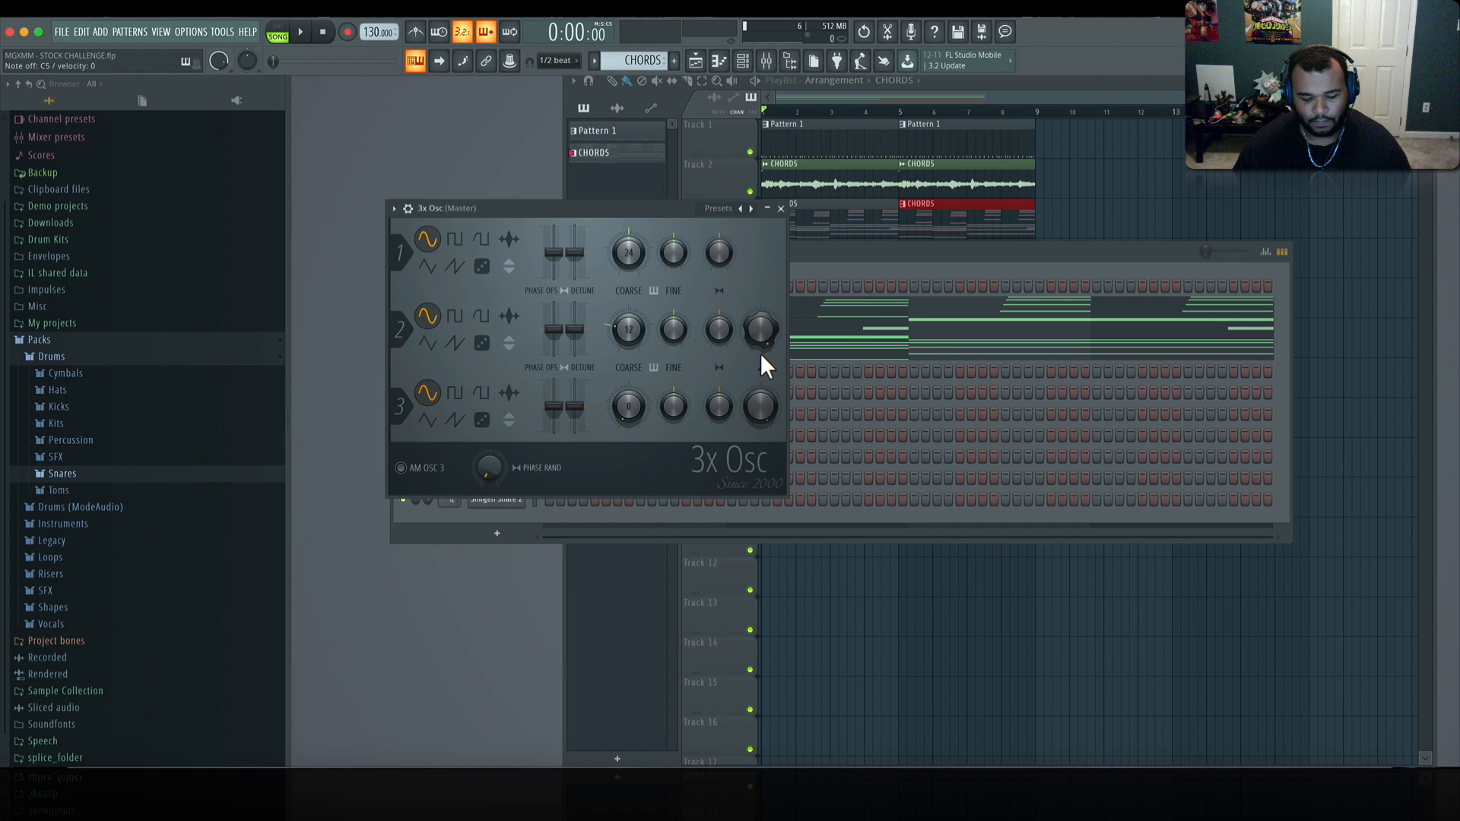
# Step: Write the 3x Osc bass line in the CHORDS pattern: G#3 in bar 1, G3 in bar 2, C#4 over bars 3–4, and play it
pyautogui.press('F7')
pyautogui.press('space')
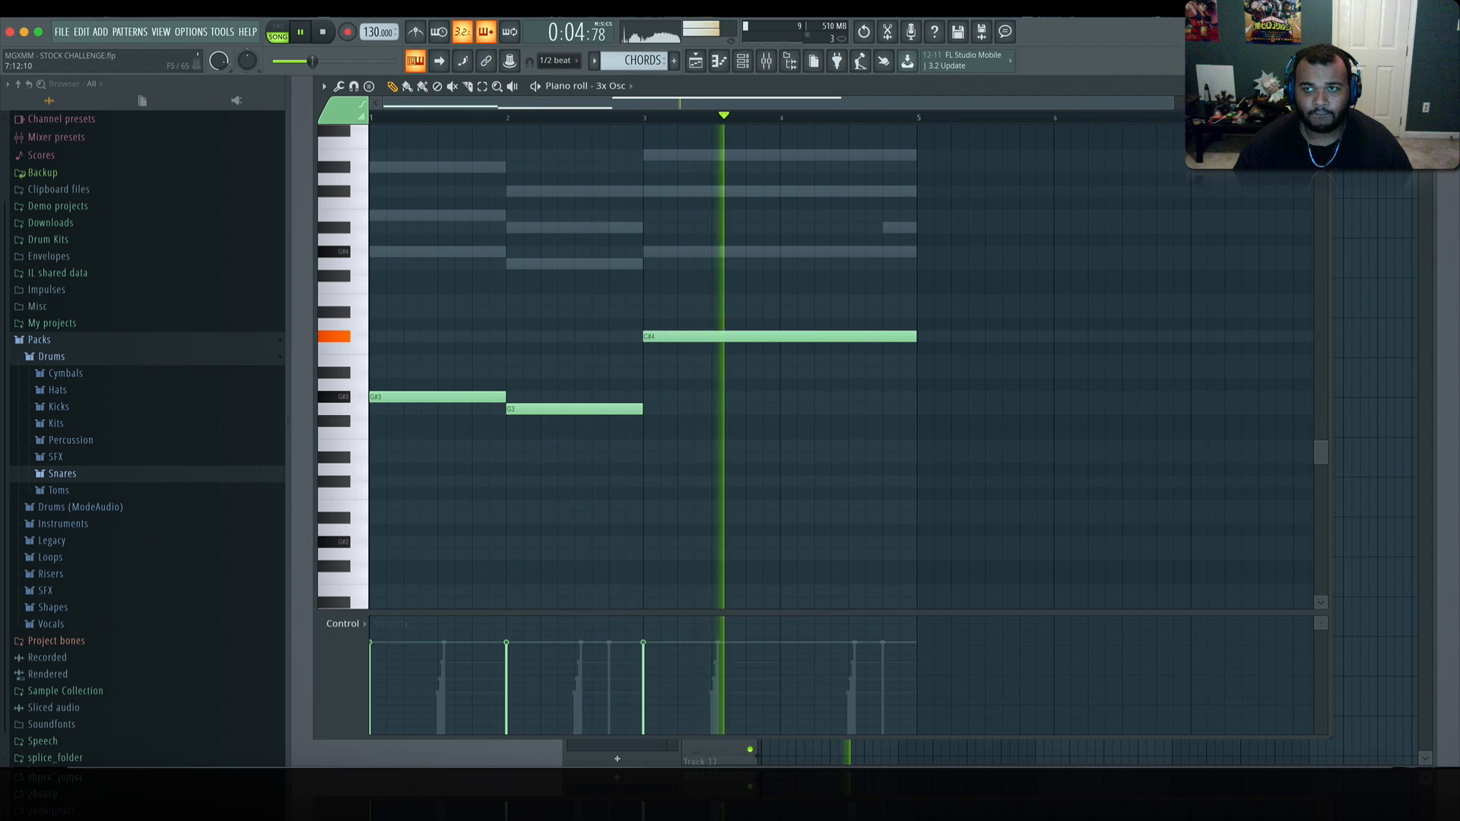
pyautogui.click(1321, 85)
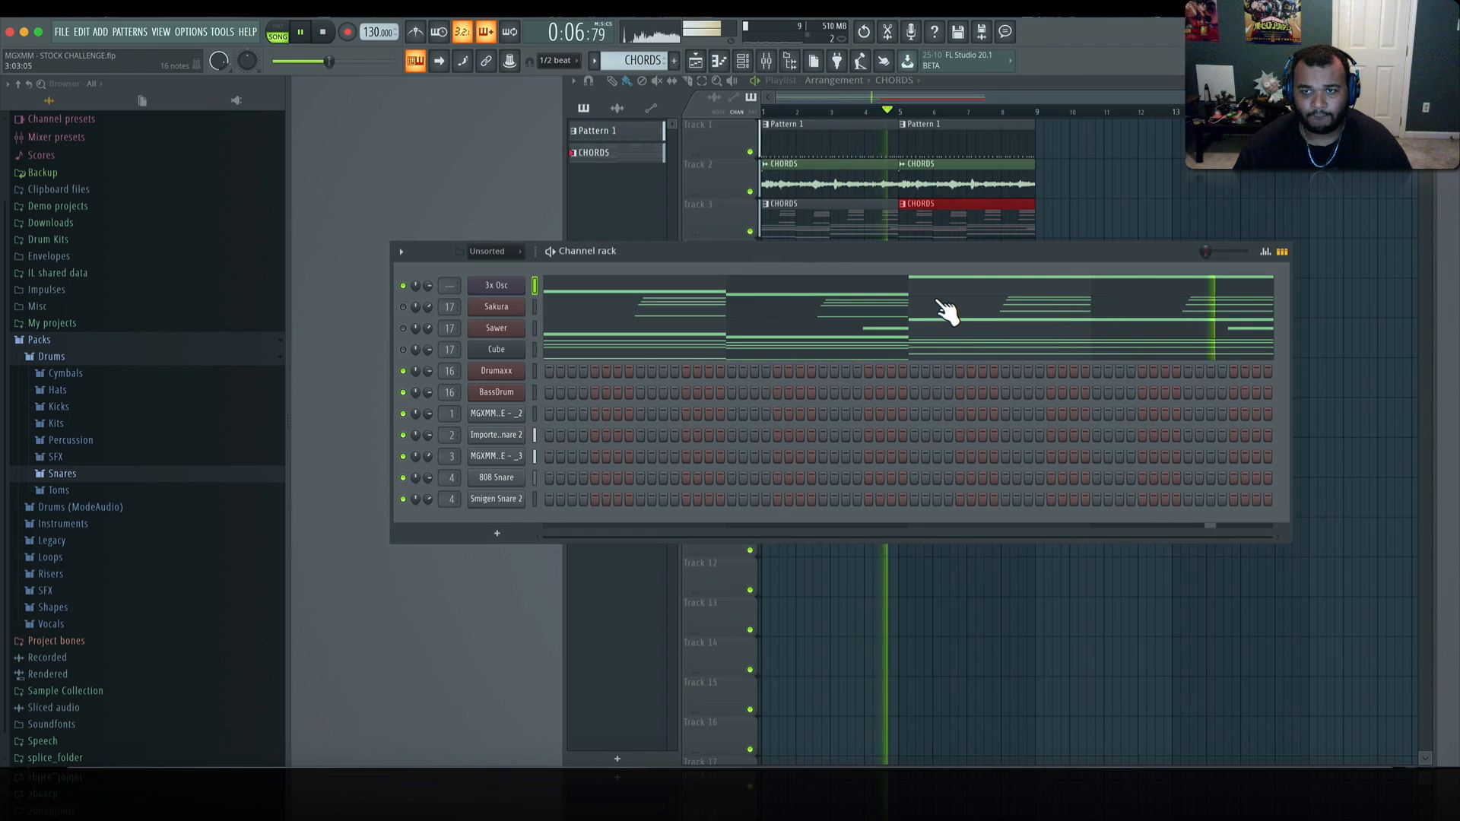
pyautogui.press('space')
# Step: Route 3x Osc to mixer track 6 named SUB and link its volume fader to Peak ctrl - Peak with the 1-Input mapping formula
pyautogui.press('F9')
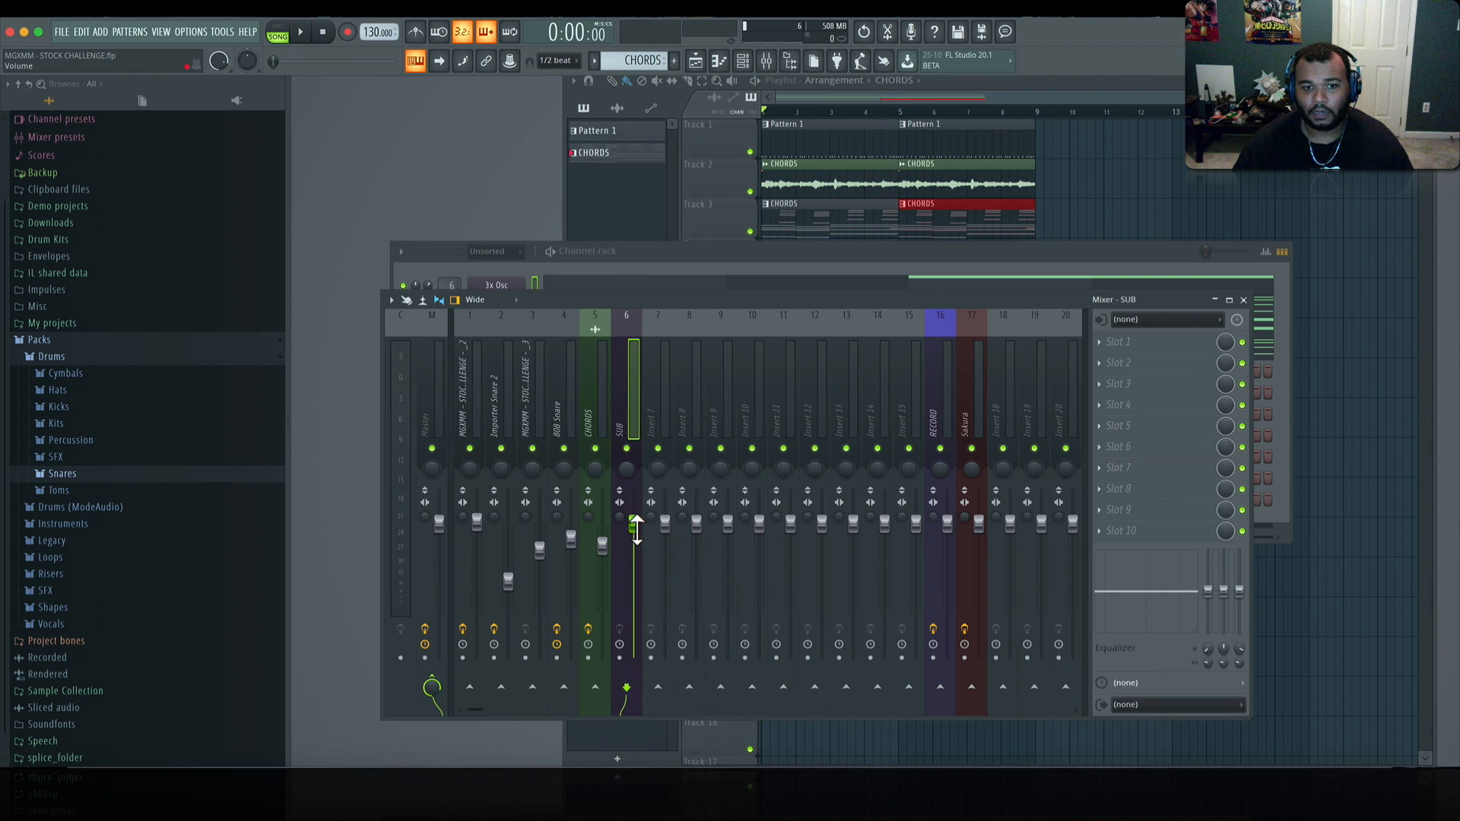
pyautogui.rightClick(634, 523)
pyautogui.click(714, 639)
pyautogui.click(761, 327)
pyautogui.click(784, 392)
pyautogui.click(818, 386)
pyautogui.click(847, 423)
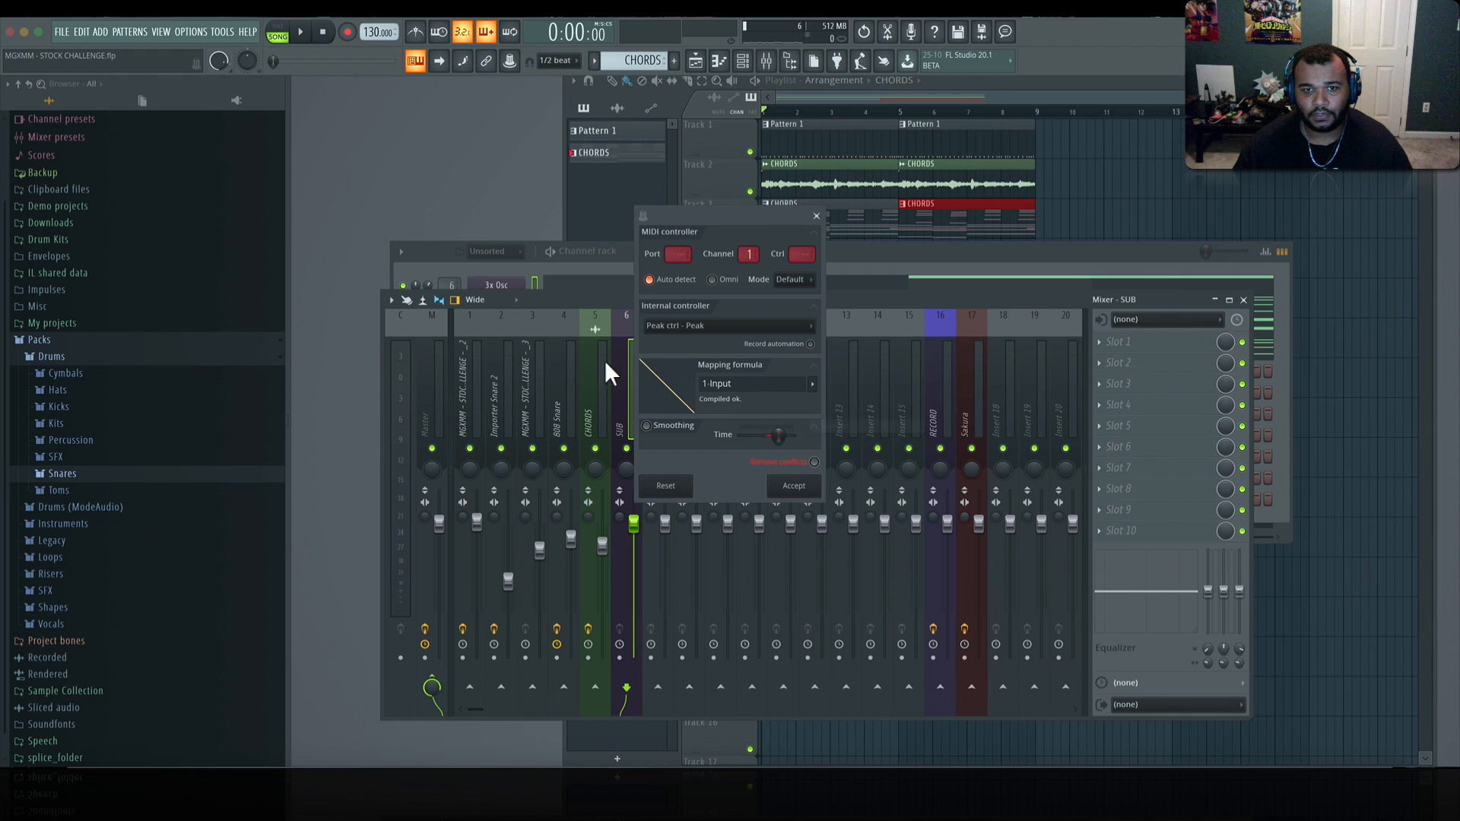
pyautogui.click(803, 493)
# Step: Play the song with the kick and sub together and lower the 3x Osc channel volume to about 38%
pyautogui.click(465, 422)
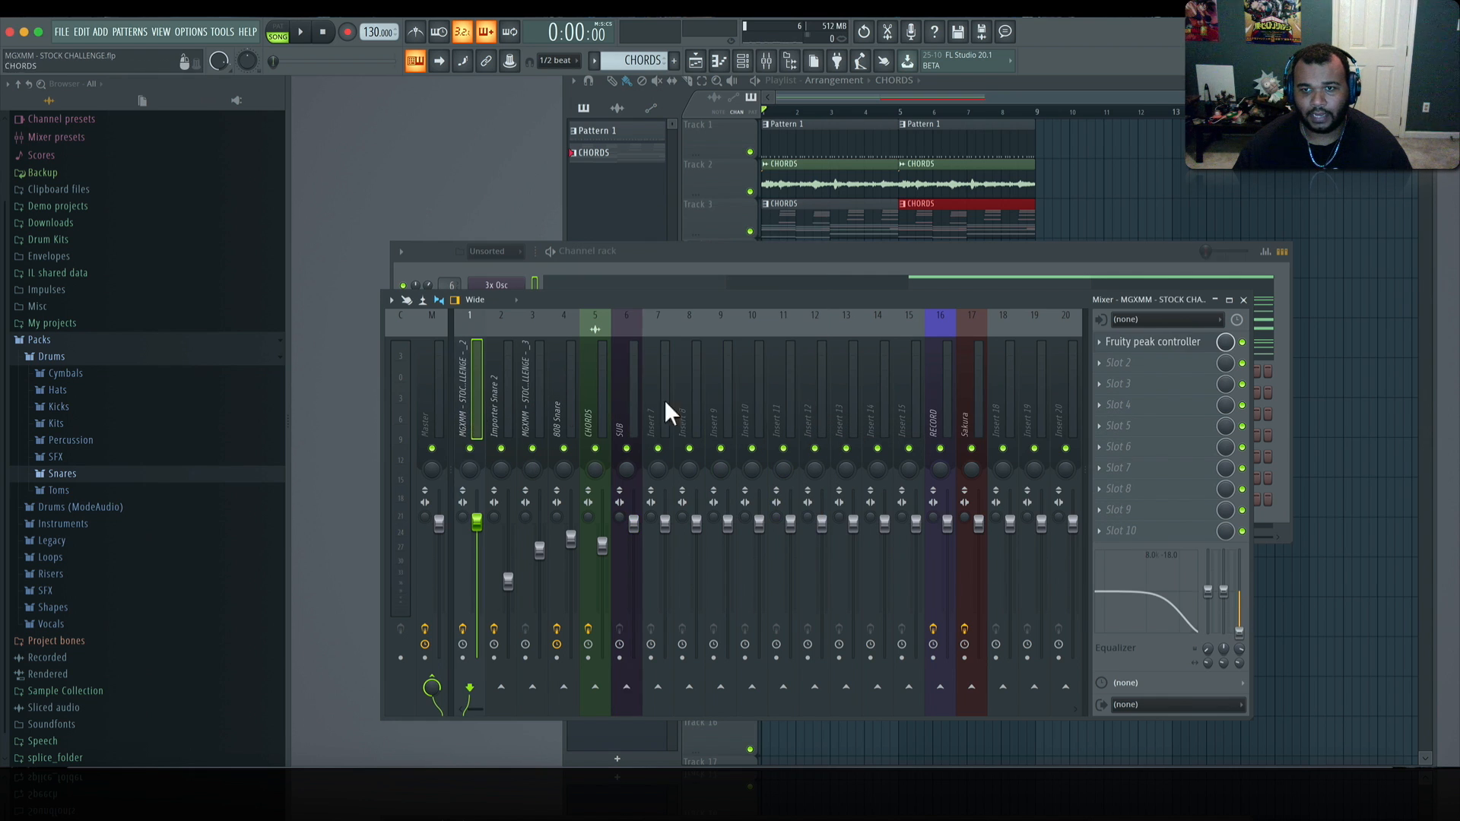
pyautogui.press('space')
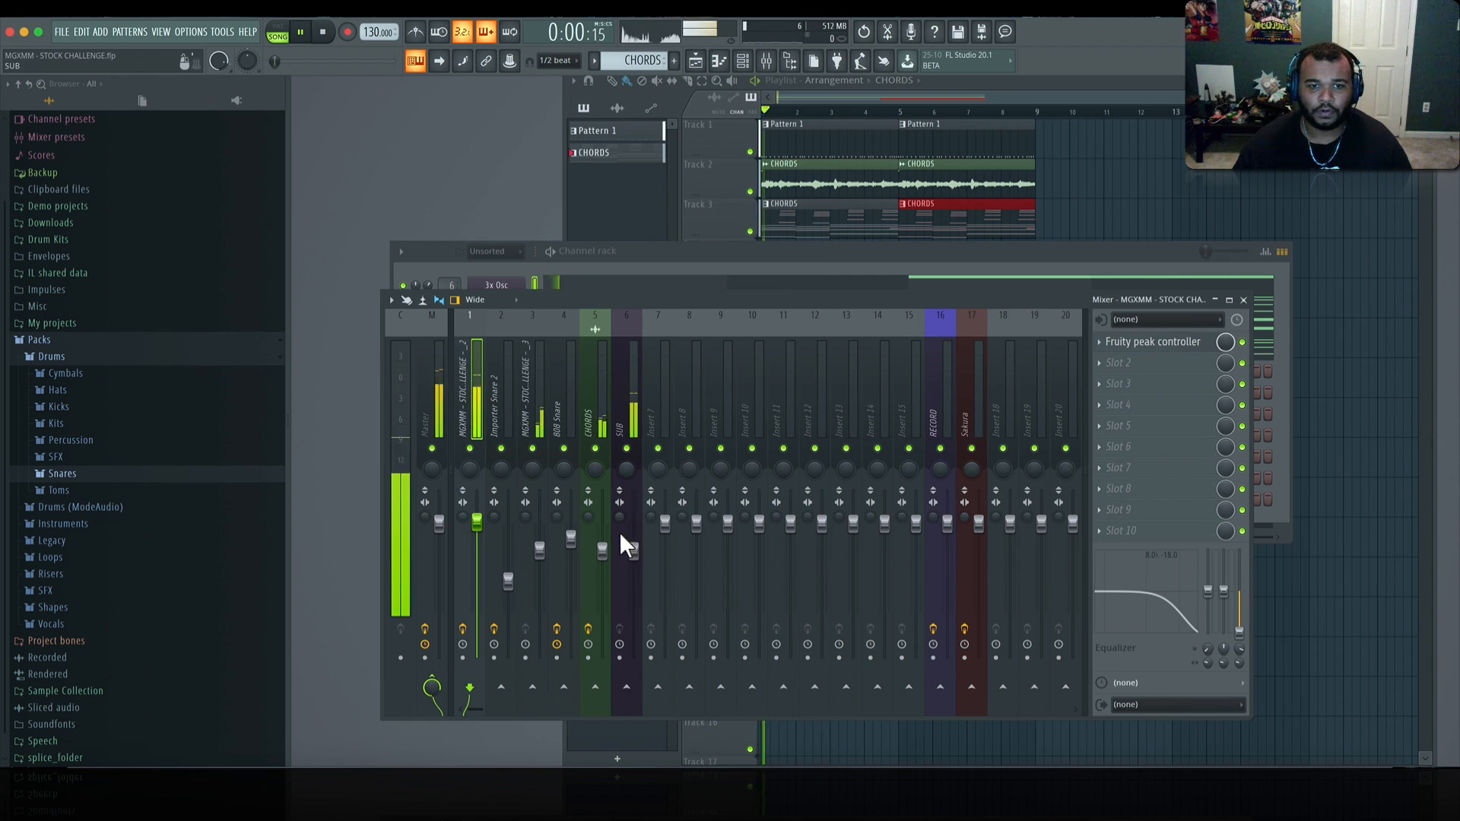
pyautogui.click(946, 253)
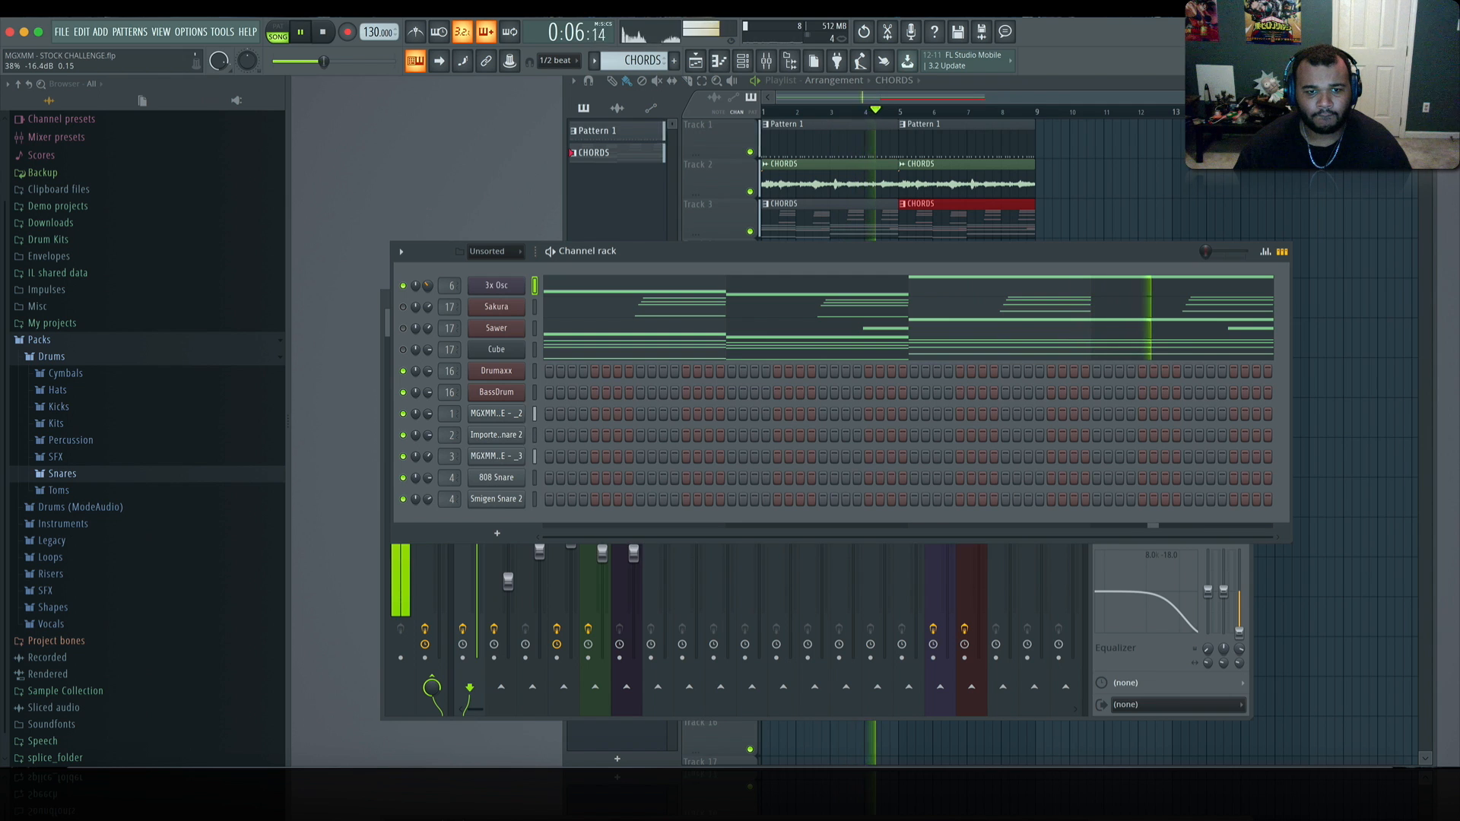
pyautogui.press('space')
pyautogui.press('F9')
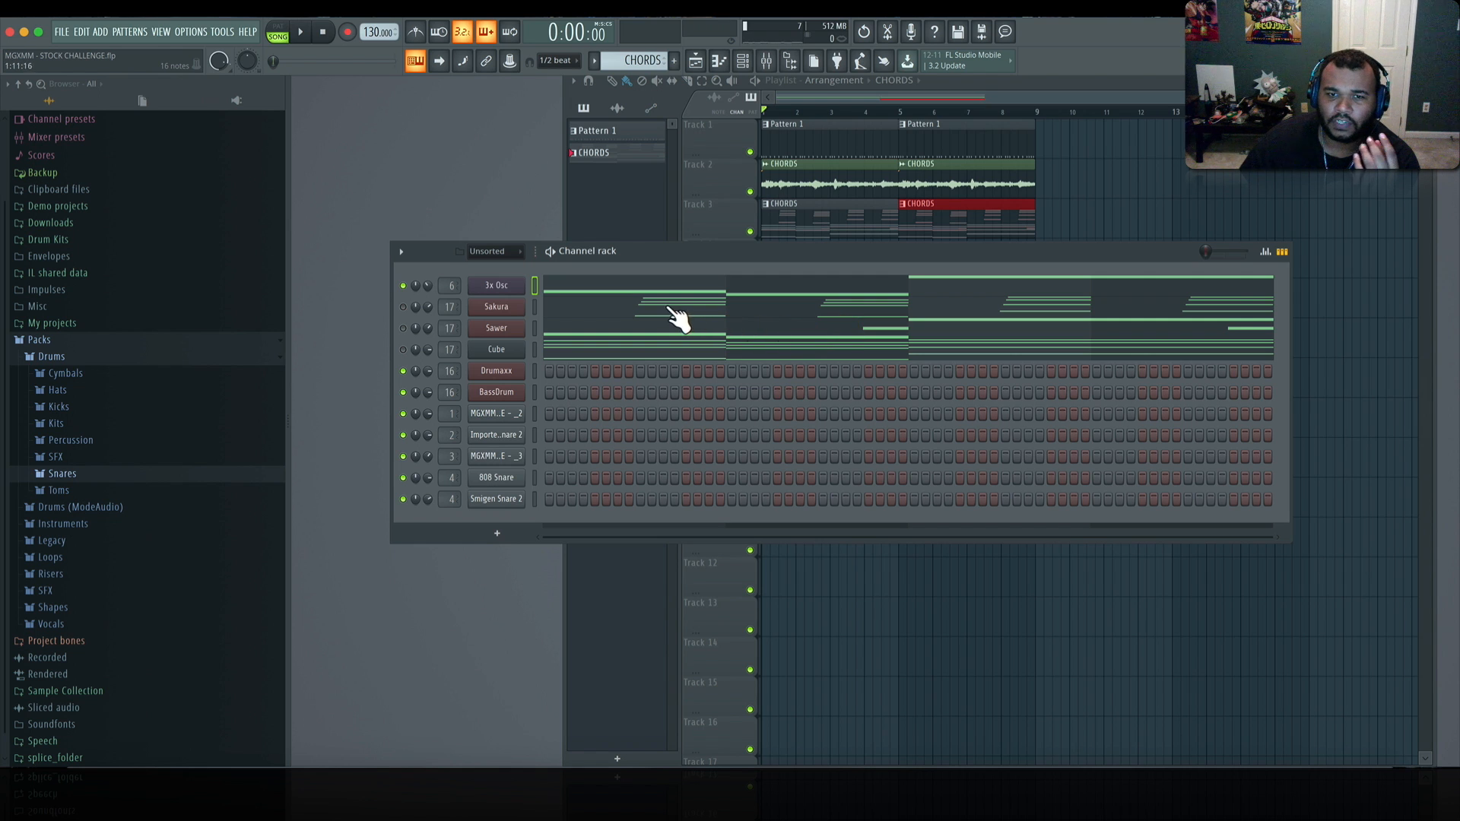
# Step: Insert a Morphine channel above 3x Osc and choose VOX Female Voice MC from the Vox & Chorus bank
pyautogui.rightClick(516, 284)
pyautogui.moveTo(608, 394)
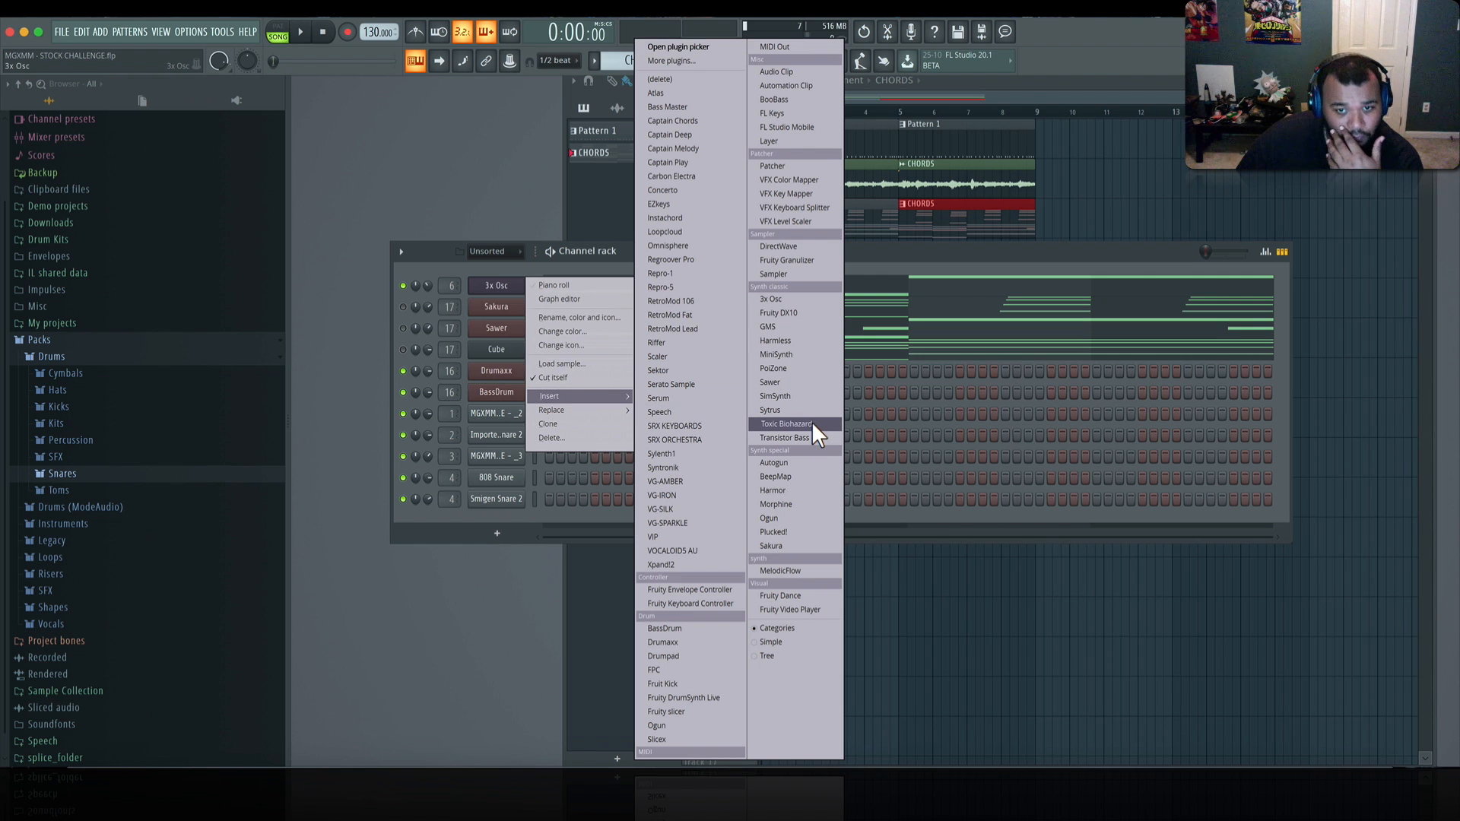
pyautogui.click(806, 504)
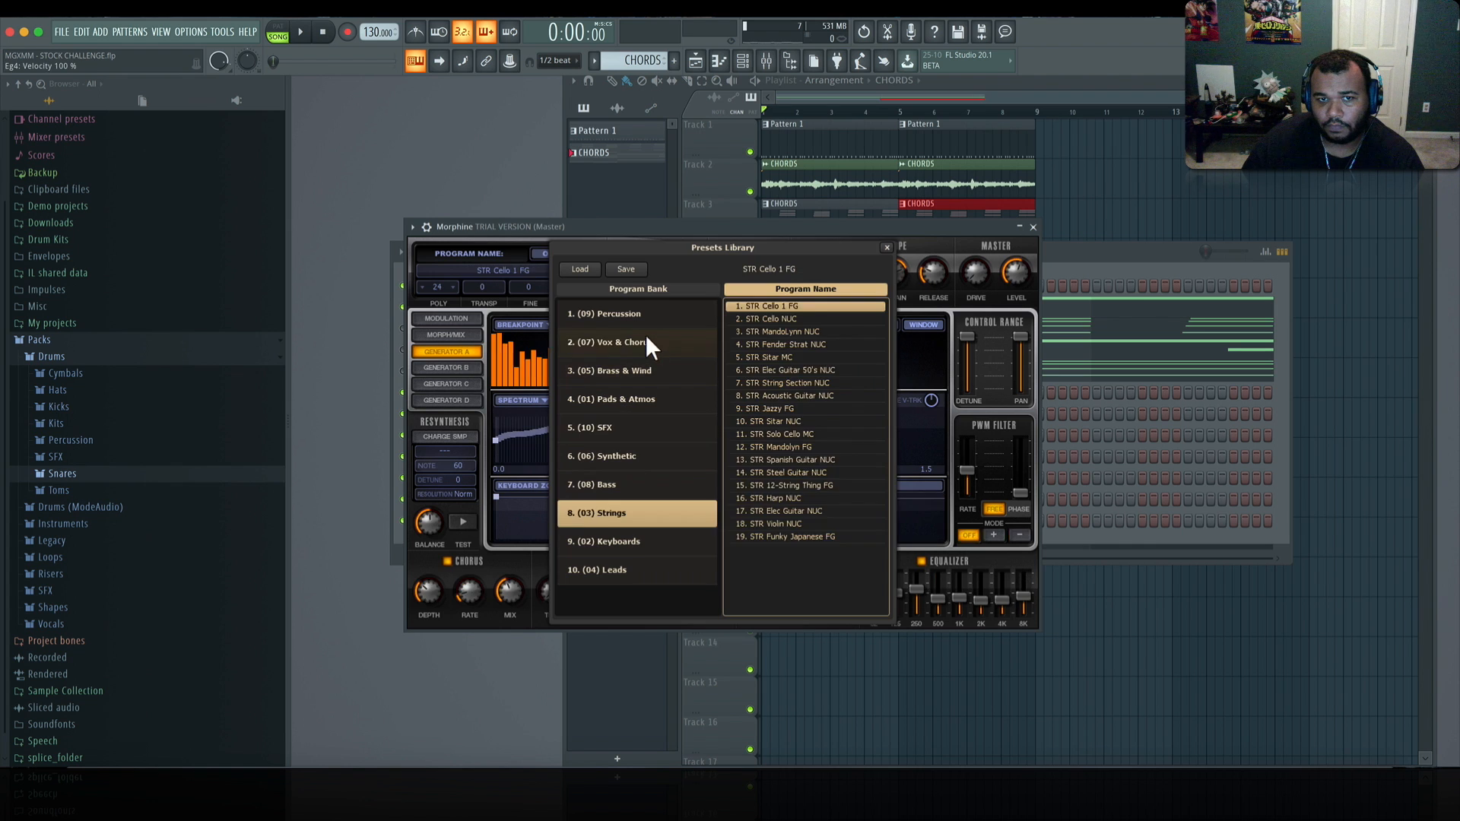
pyautogui.click(646, 336)
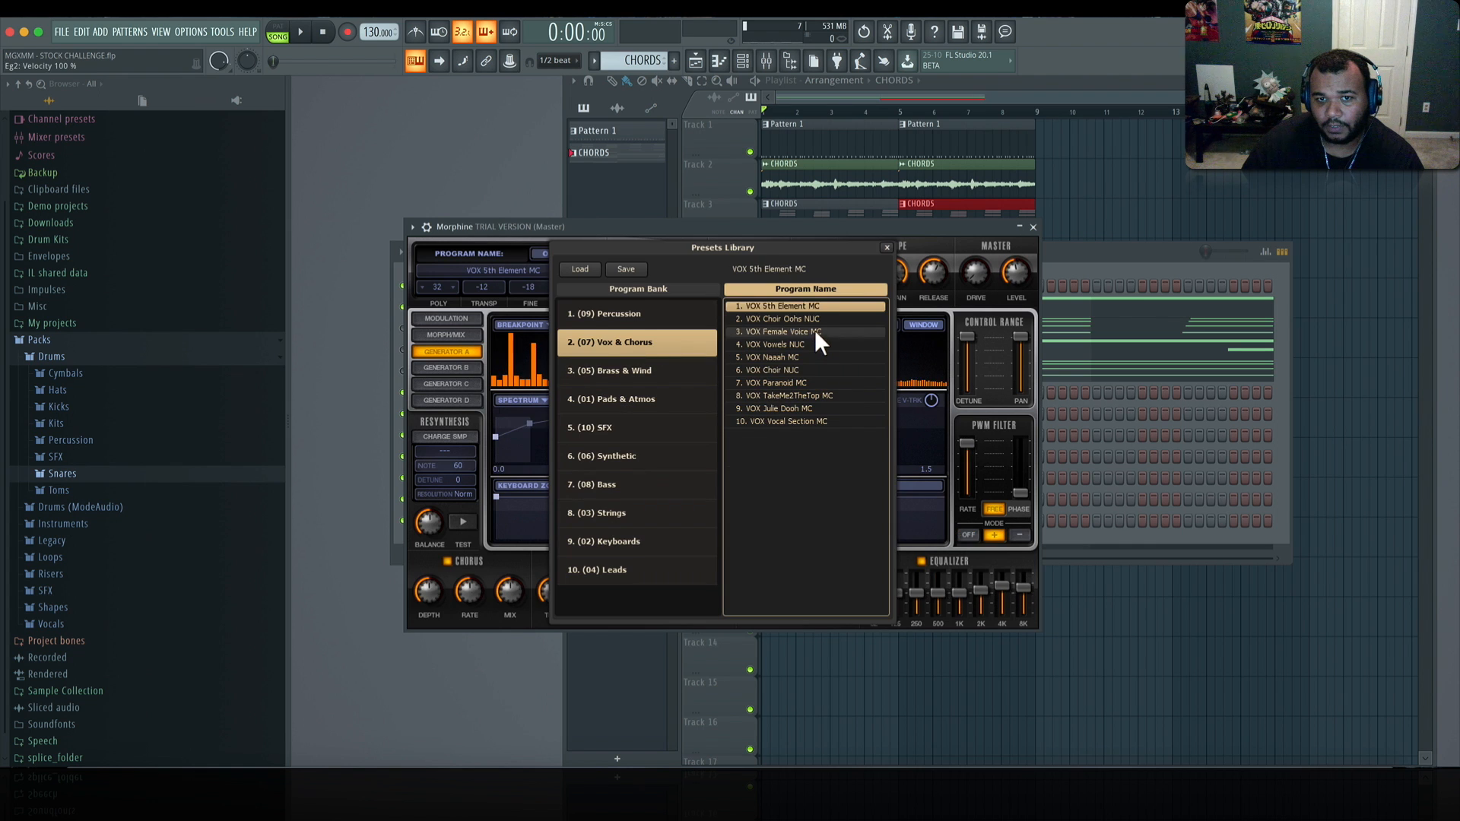
pyautogui.click(815, 331)
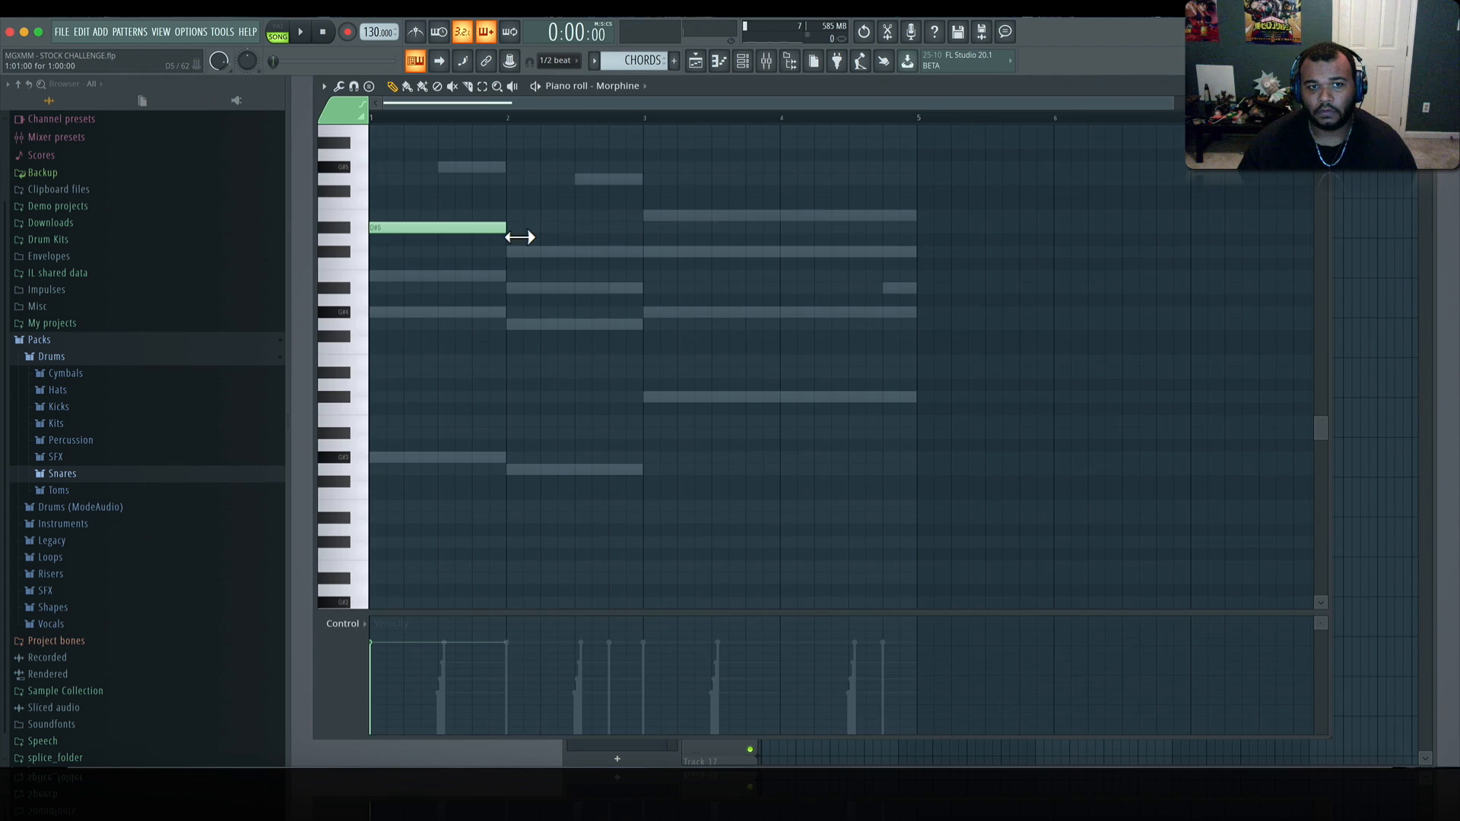
# Step: Draw Morphine chords: G#4-B4-D#5 in bar 1, G4-A#4-C#5 in bar 2, and G#4-C#5-E5 in each of bars 3 and 4
pyautogui.moveTo(476, 276); pyautogui.dragTo(335, 277)
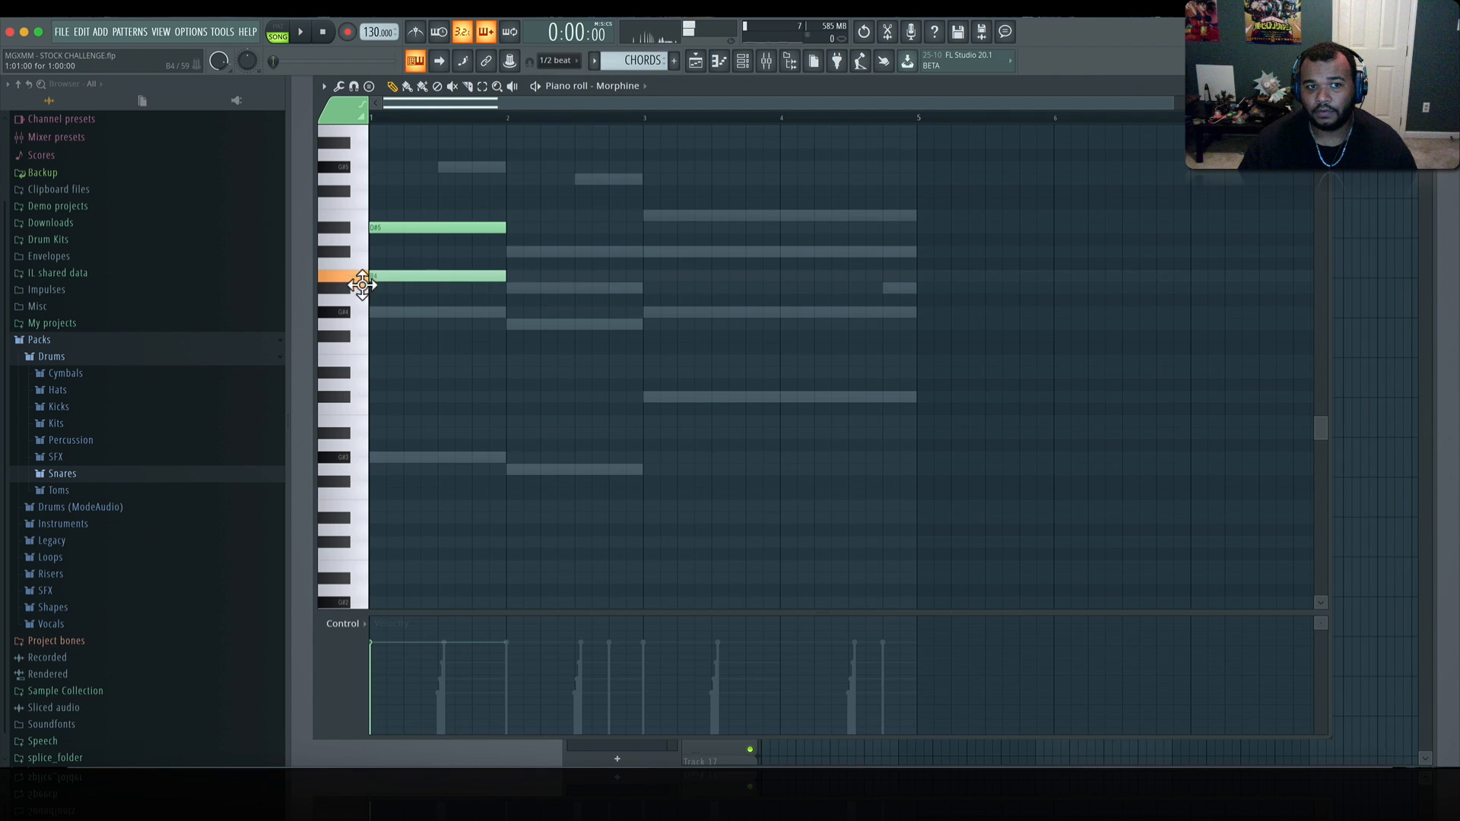
pyautogui.click(391, 313)
pyautogui.moveTo(436, 325); pyautogui.dragTo(420, 325)
pyautogui.click(515, 327)
# Step: Chop all the Morphine chord notes into beat-long pieces with the Default chop pattern
pyautogui.hotkey('ctrl', 'a')
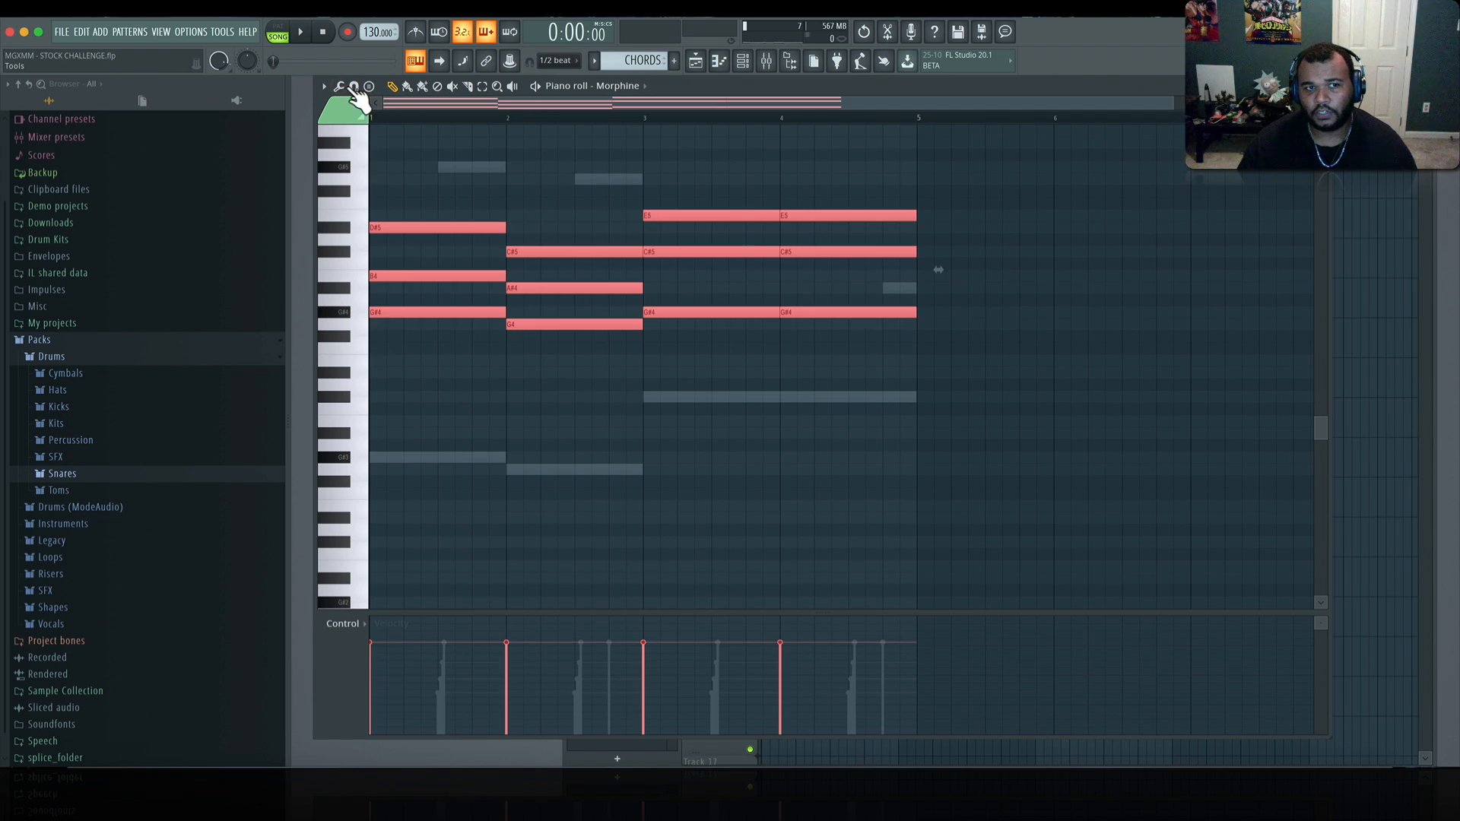
pyautogui.click(341, 84)
pyautogui.click(395, 214)
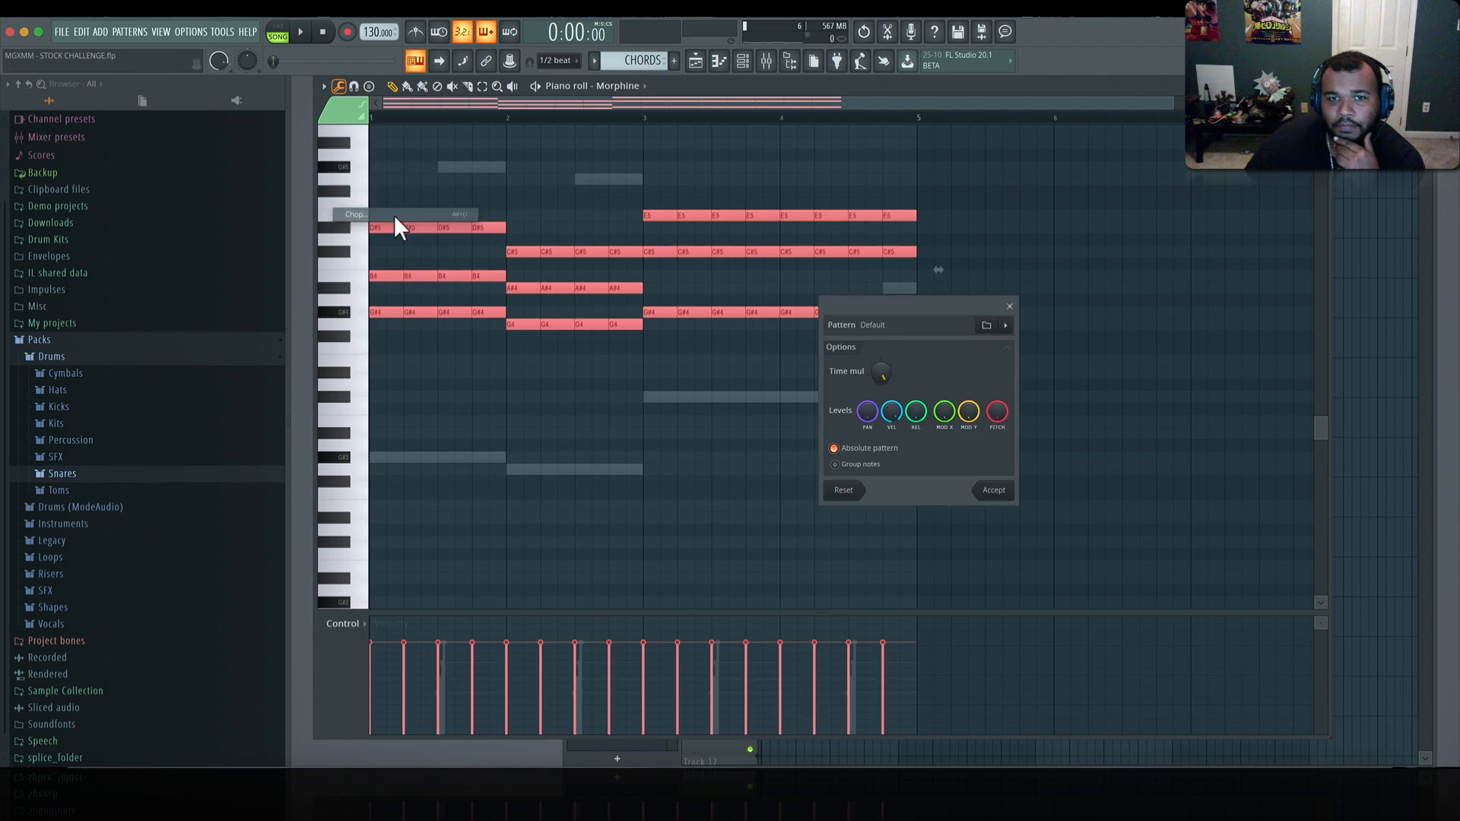
pyautogui.click(993, 491)
# Step: Lower the Morphine channel volume during playback and route it to mixer track 7, named VOX CHOIR
pyautogui.click(308, 38)
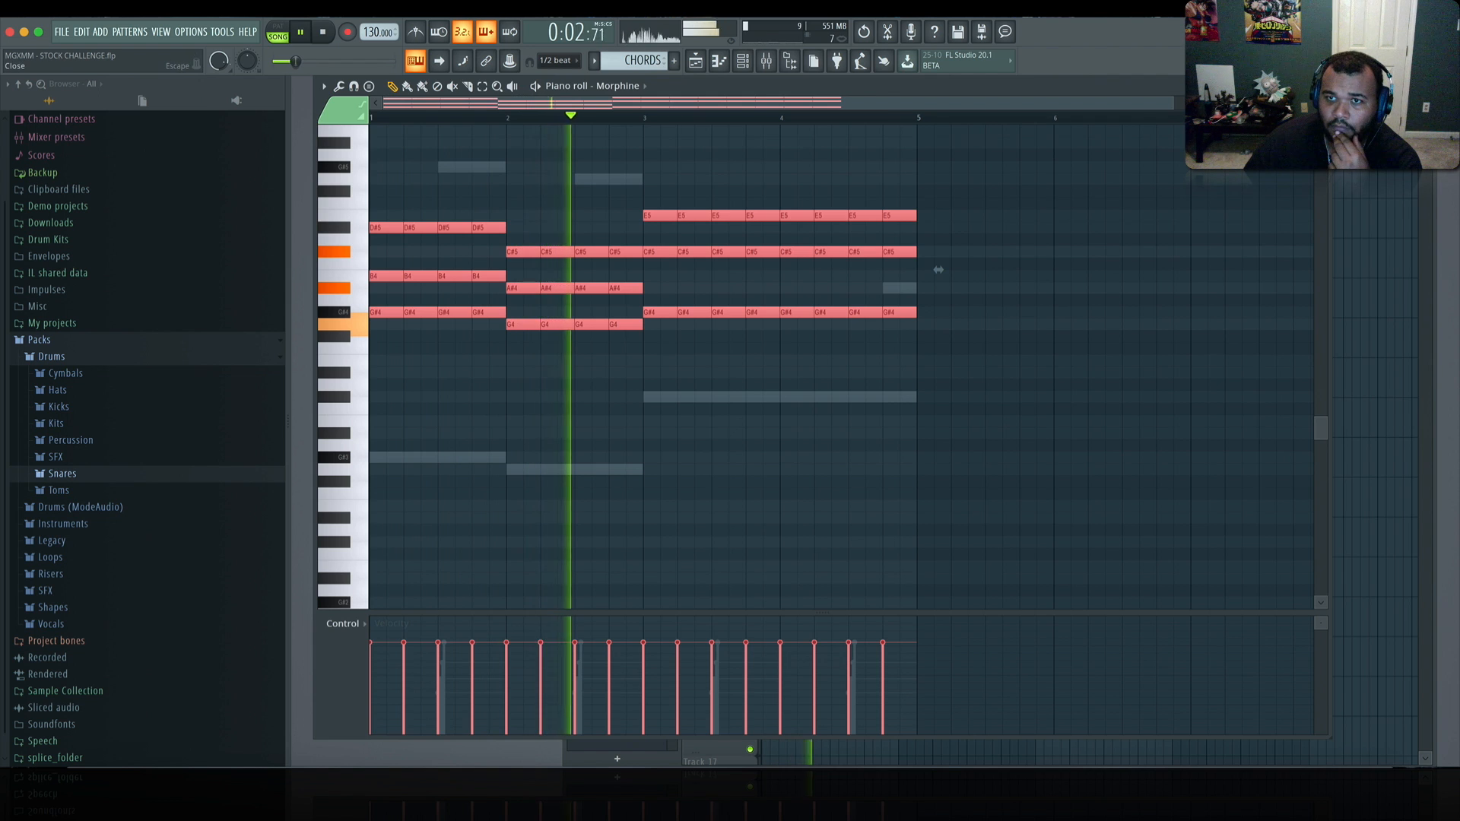
pyautogui.click(1322, 86)
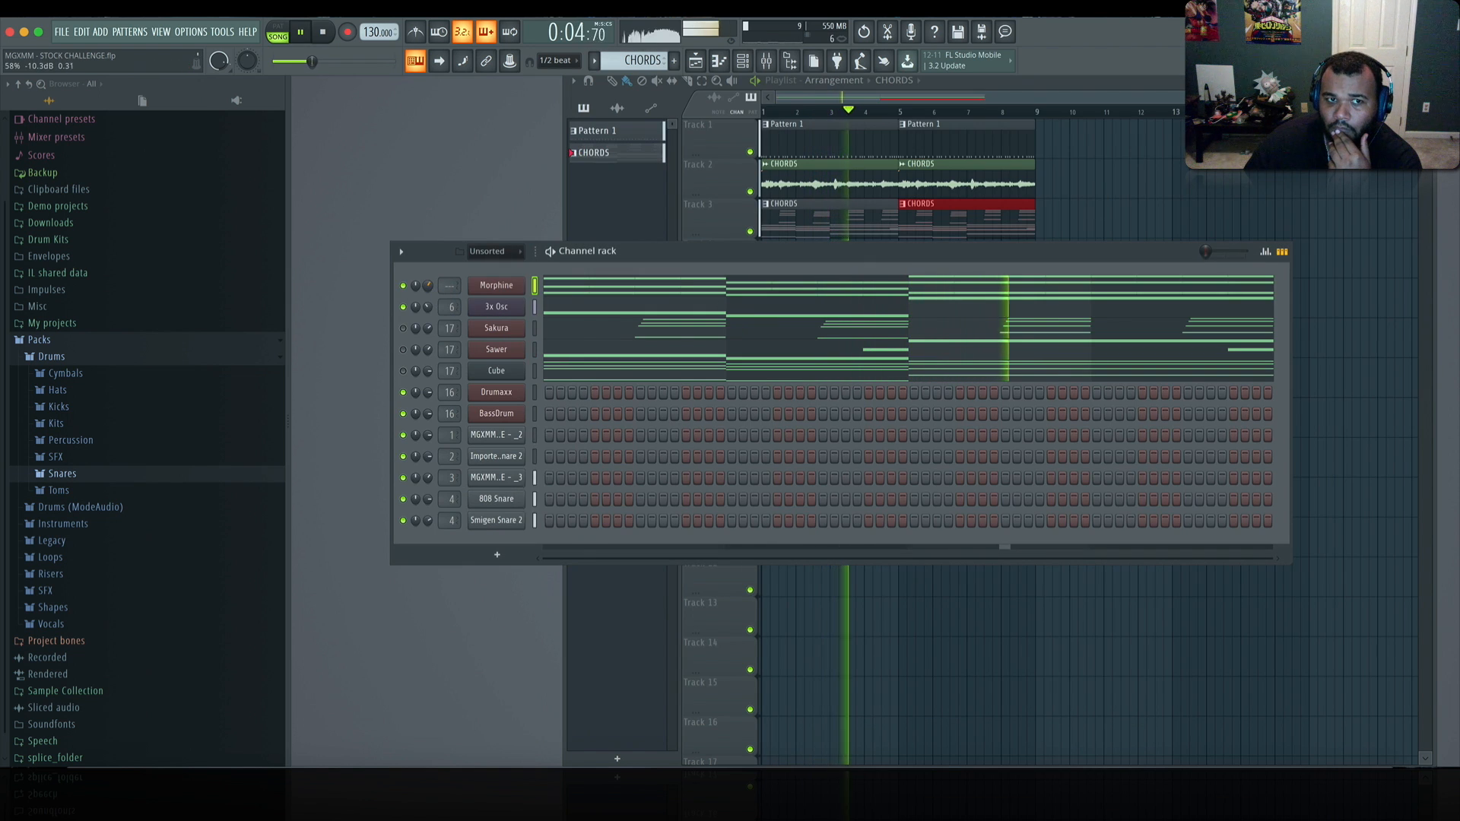
pyautogui.moveTo(428, 286); pyautogui.dragTo(427, 307)
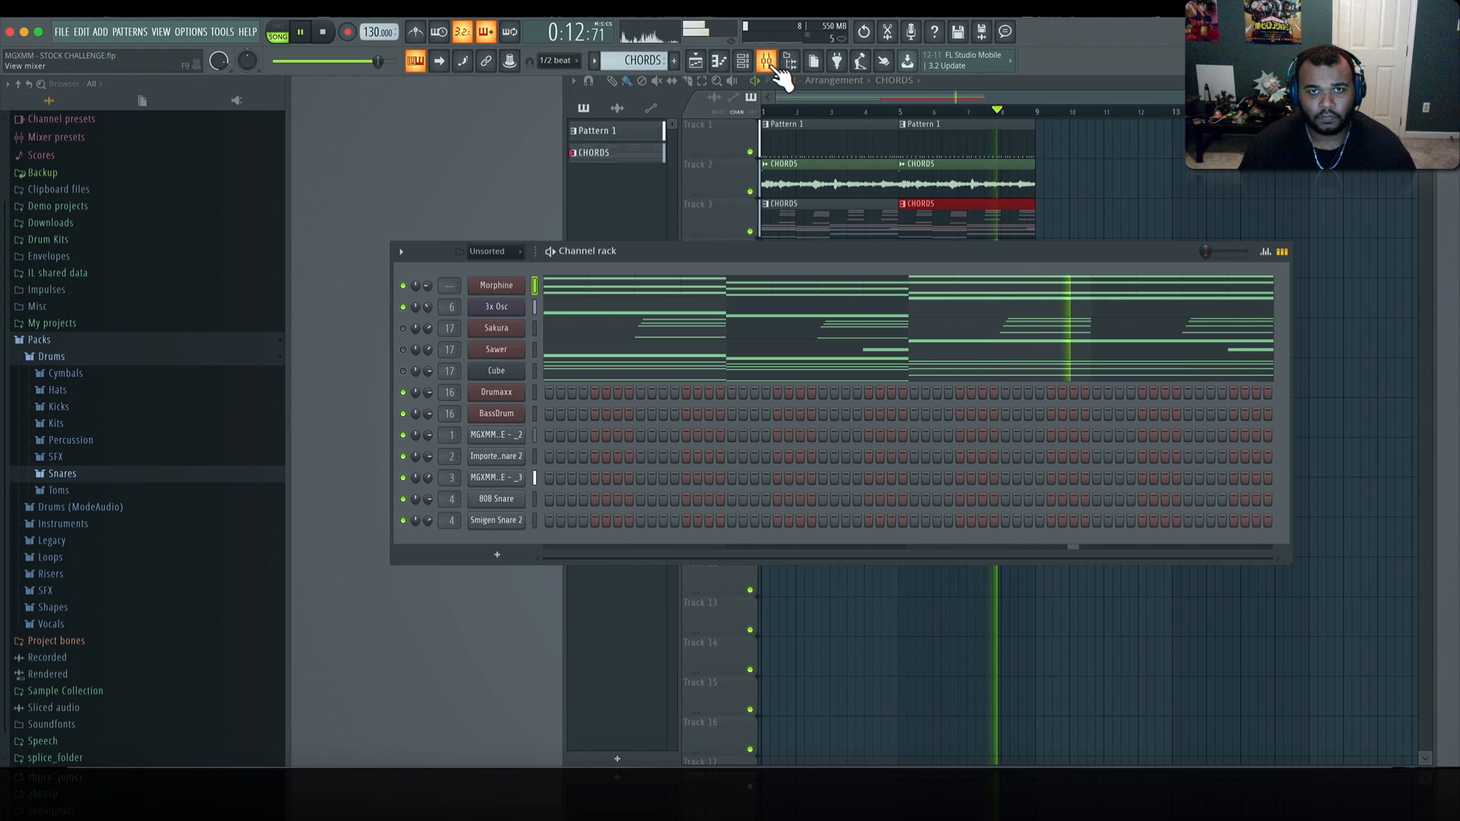
pyautogui.press('F9')
pyautogui.rightClick(662, 409)
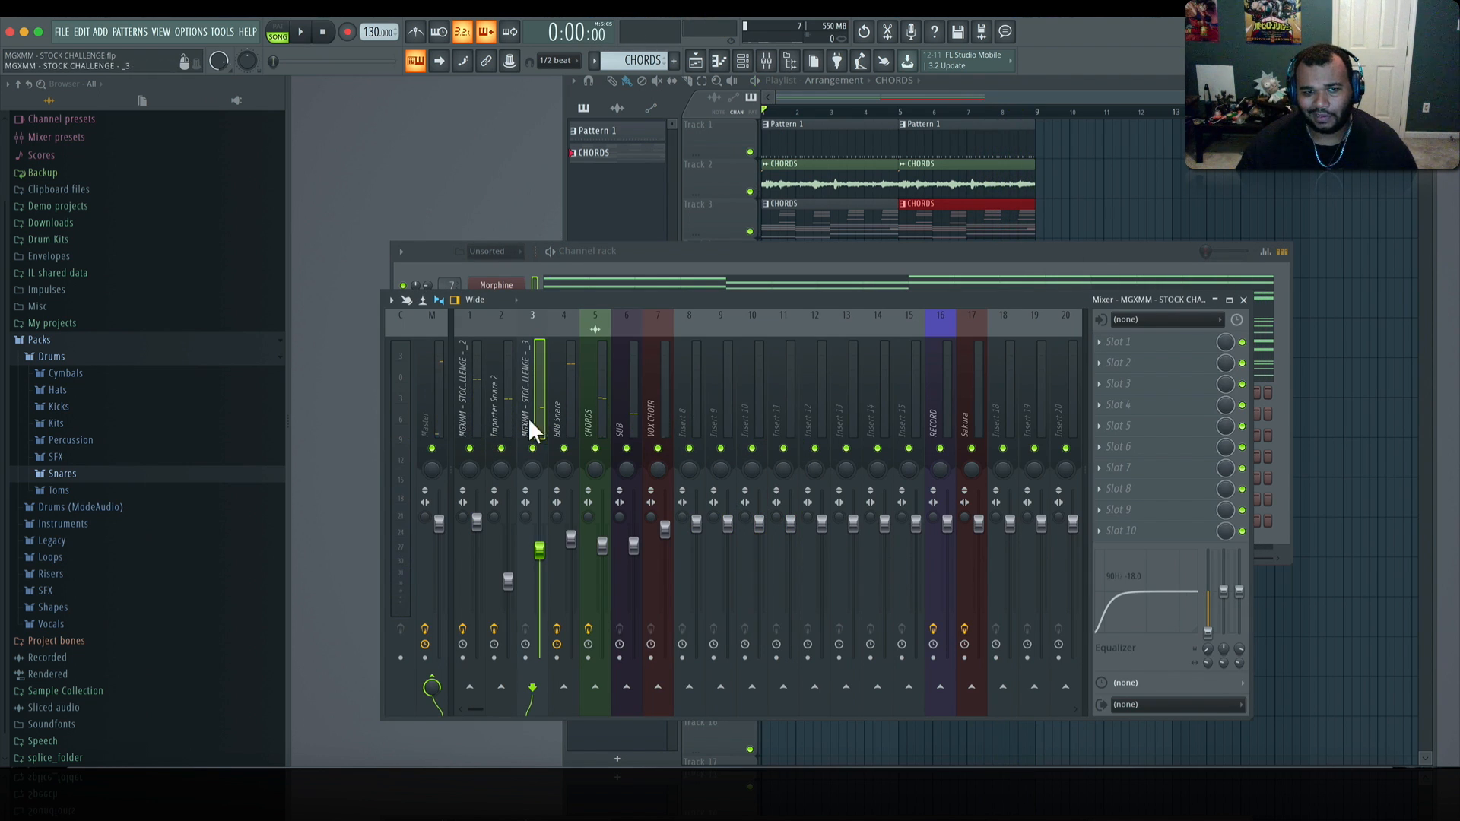
# Step: Route the four drum mixer tracks only to mixer track 8, name it DRUM BUS and colour it magenta
pyautogui.moveTo(528, 418); pyautogui.dragTo(473, 417)
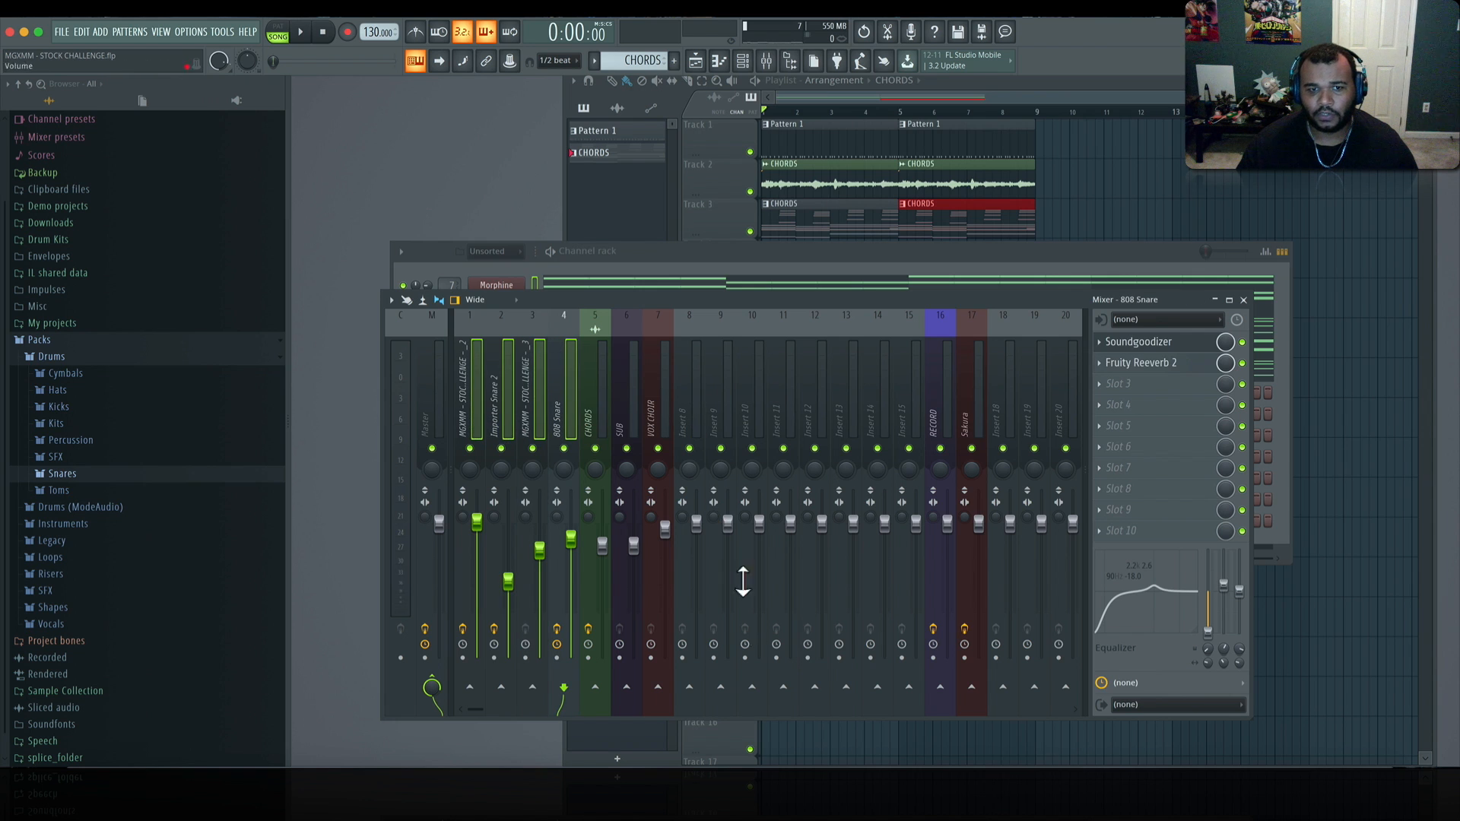
pyautogui.keyDown('ctrl'); pyautogui.click(689, 688); pyautogui.keyUp('ctrl')
pyautogui.click(690, 403)
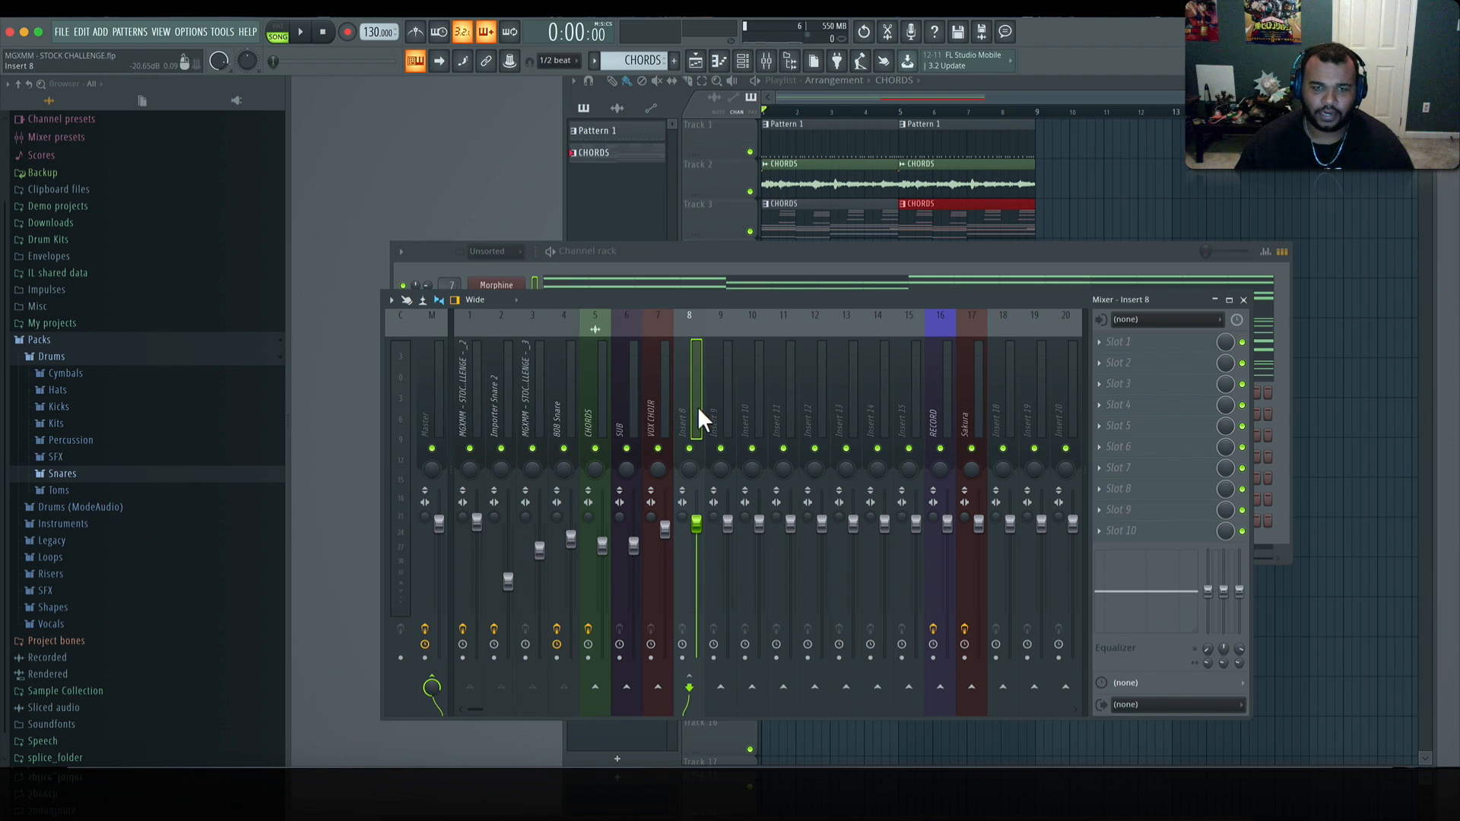
pyautogui.rightClick(704, 314)
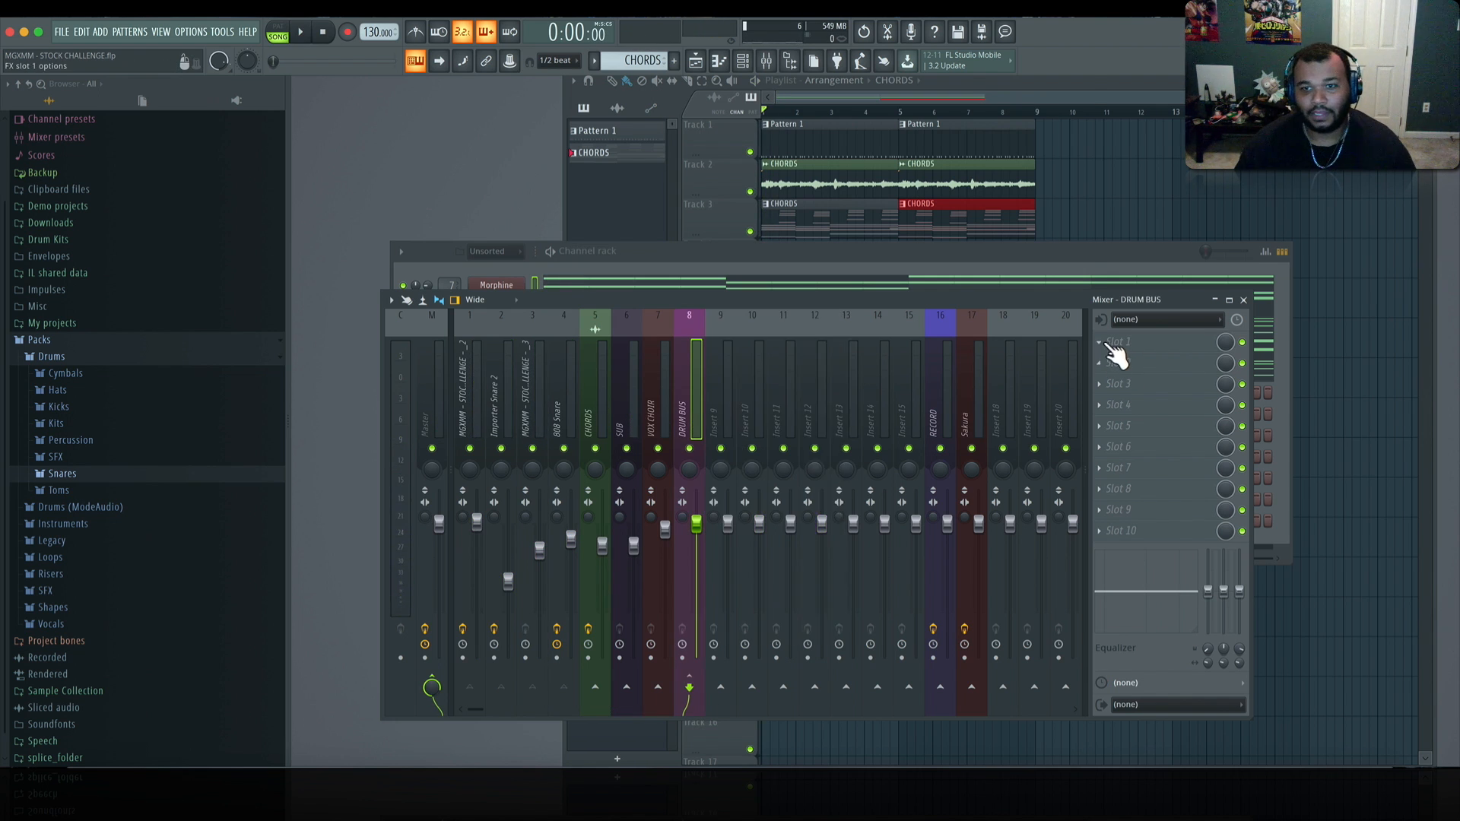
# Step: Add Soundgoodizer to the first effect slot of DRUM BUS and lower its fader to about -5.4 dB during playback
pyautogui.click(1110, 342)
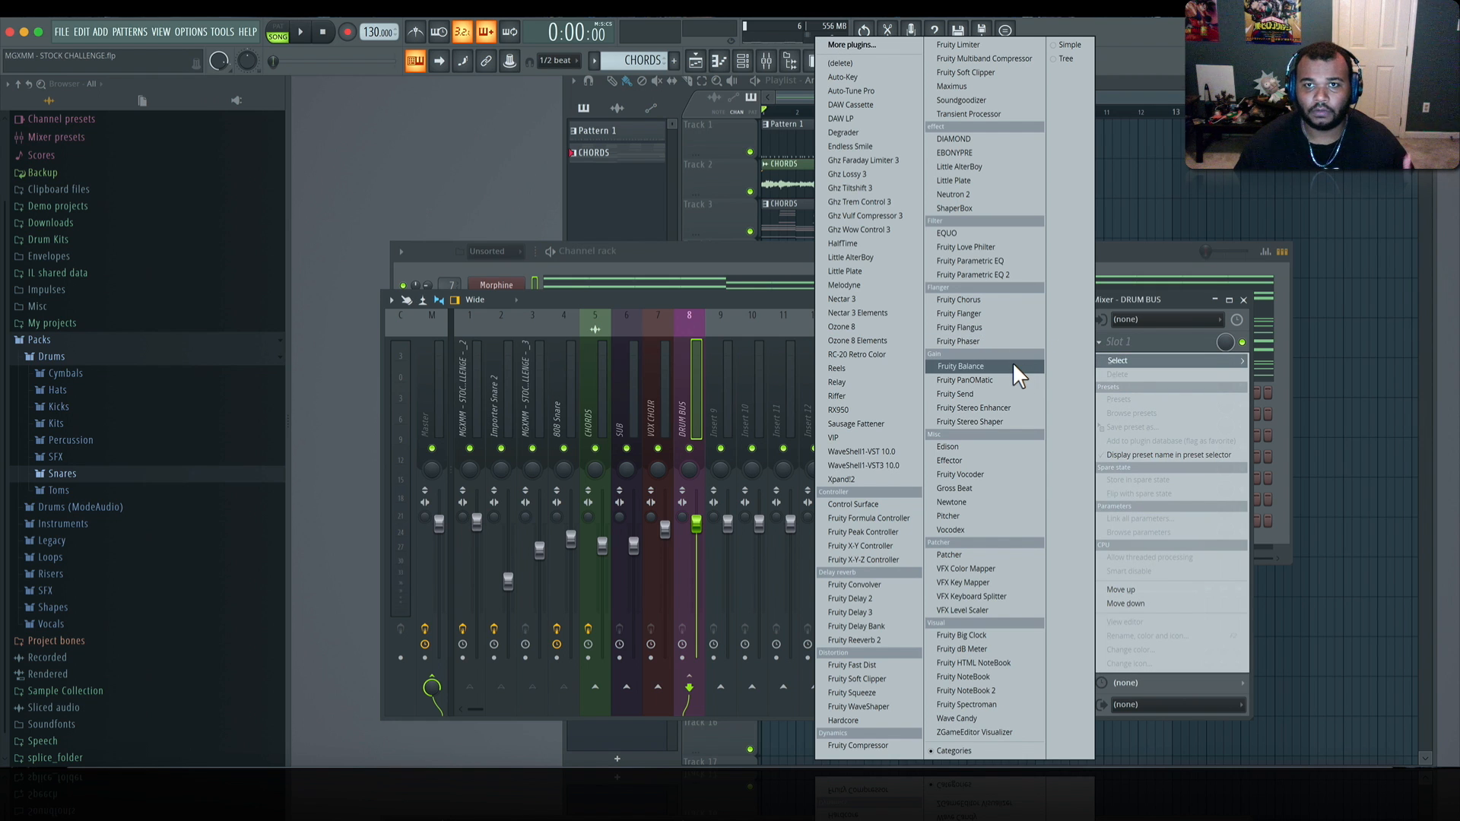
pyautogui.click(989, 100)
pyautogui.press('space')
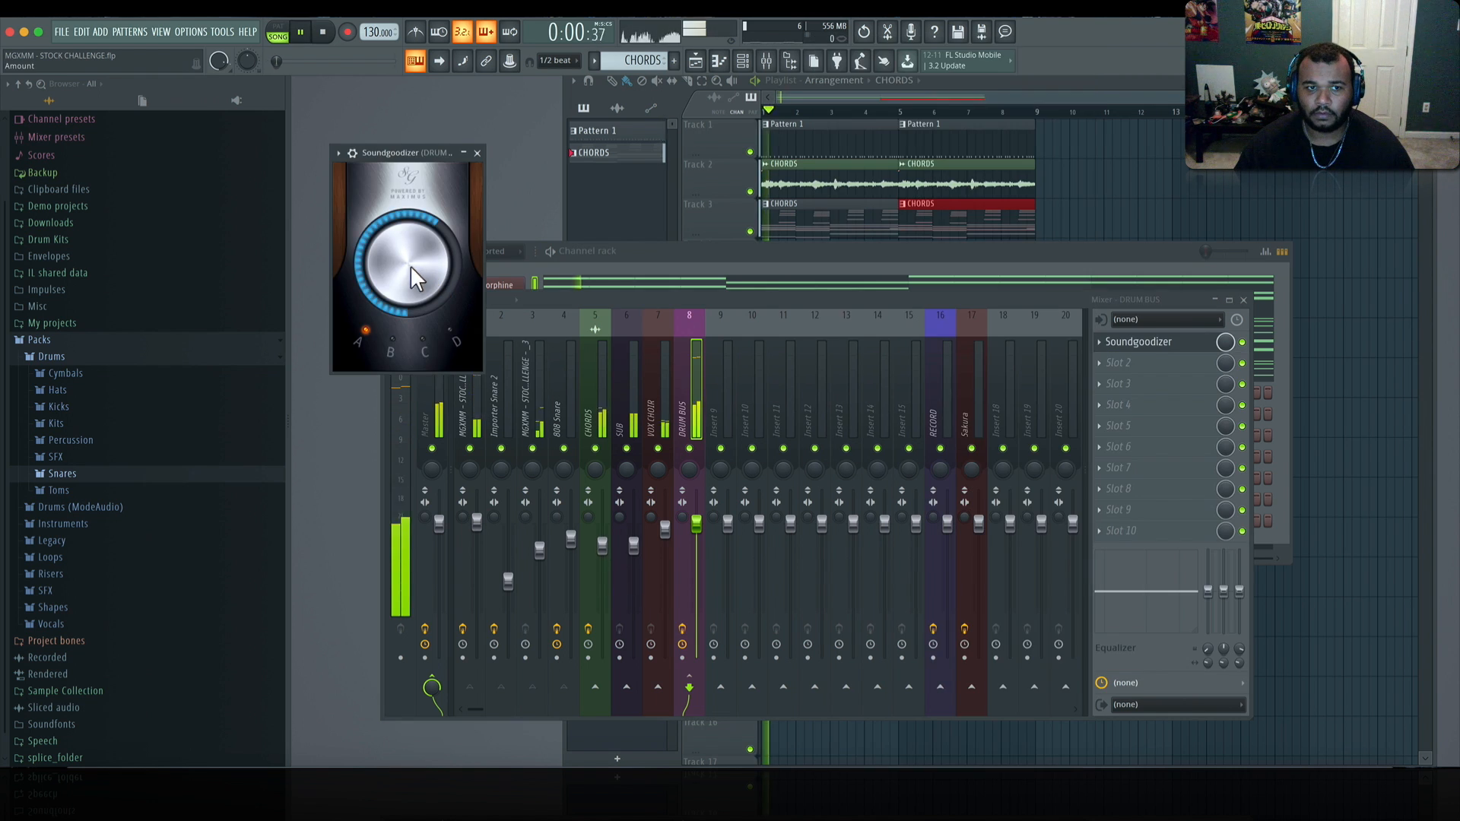
pyautogui.moveTo(696, 523); pyautogui.dragTo(696, 554)
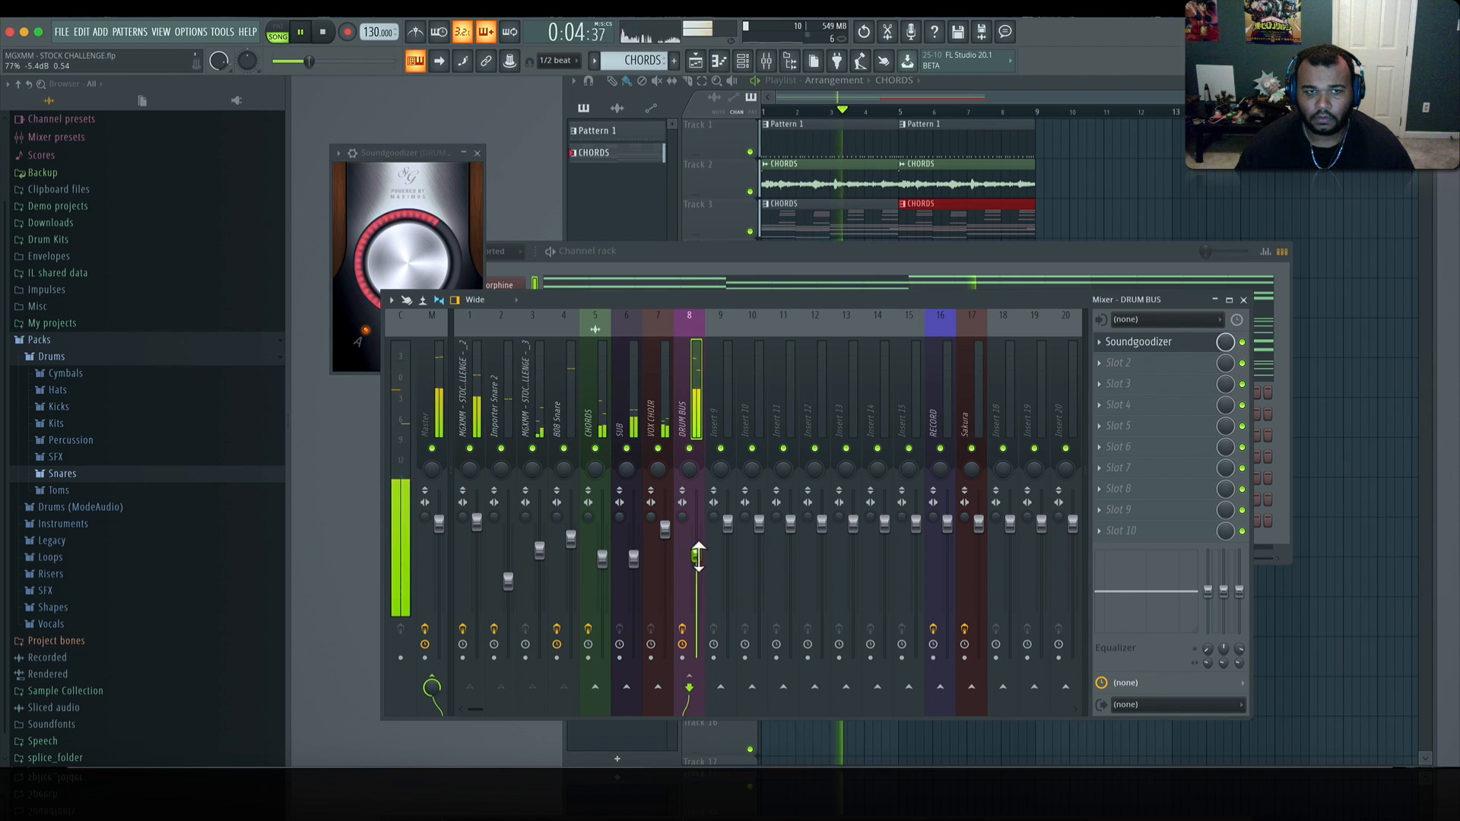
# Step: Compare the Soundgoodizer modes on DRUM BUS while the song plays and select mode C
pyautogui.click(467, 215)
pyautogui.click(423, 344)
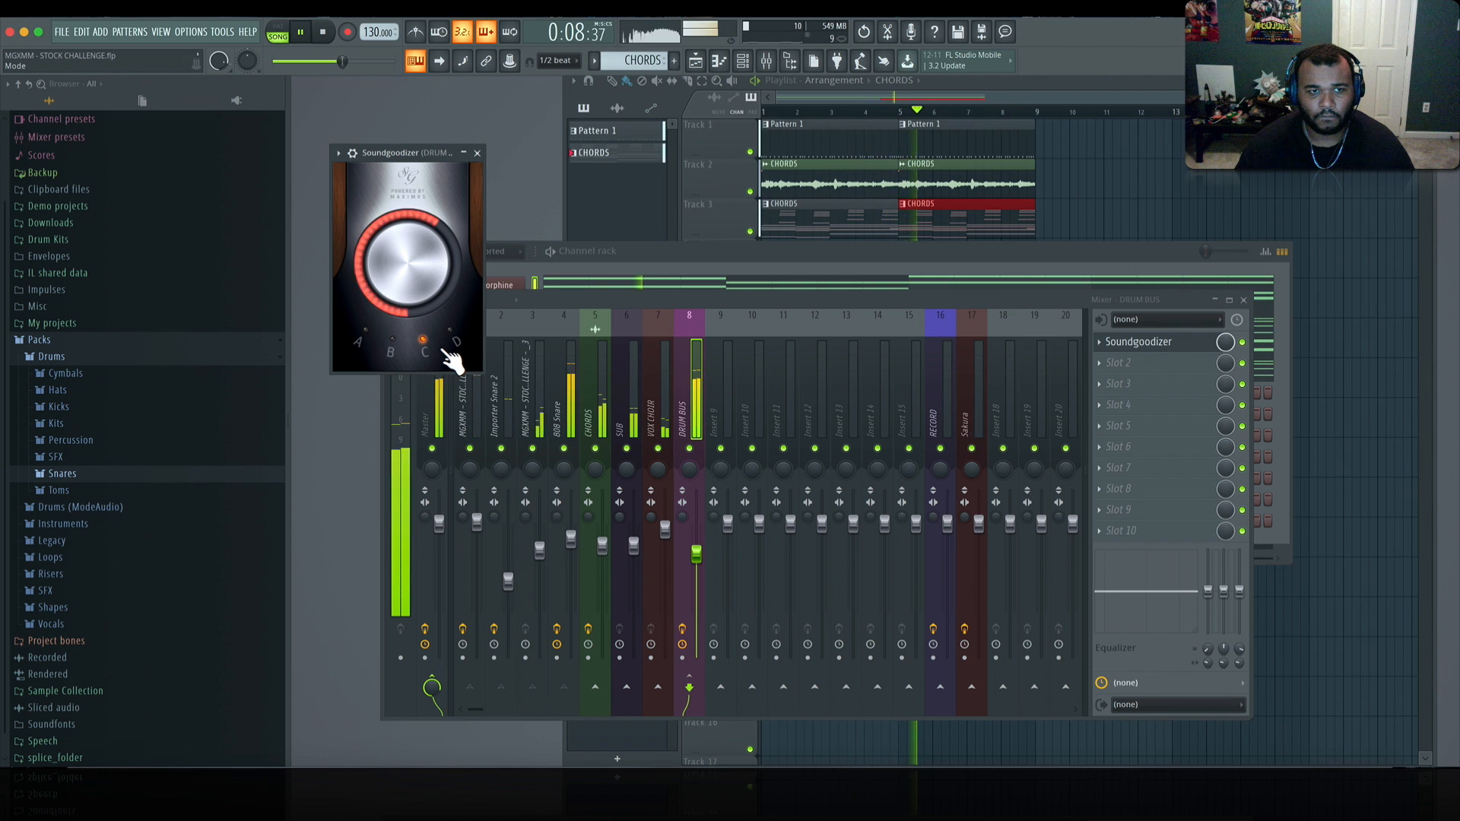
pyautogui.click(394, 350)
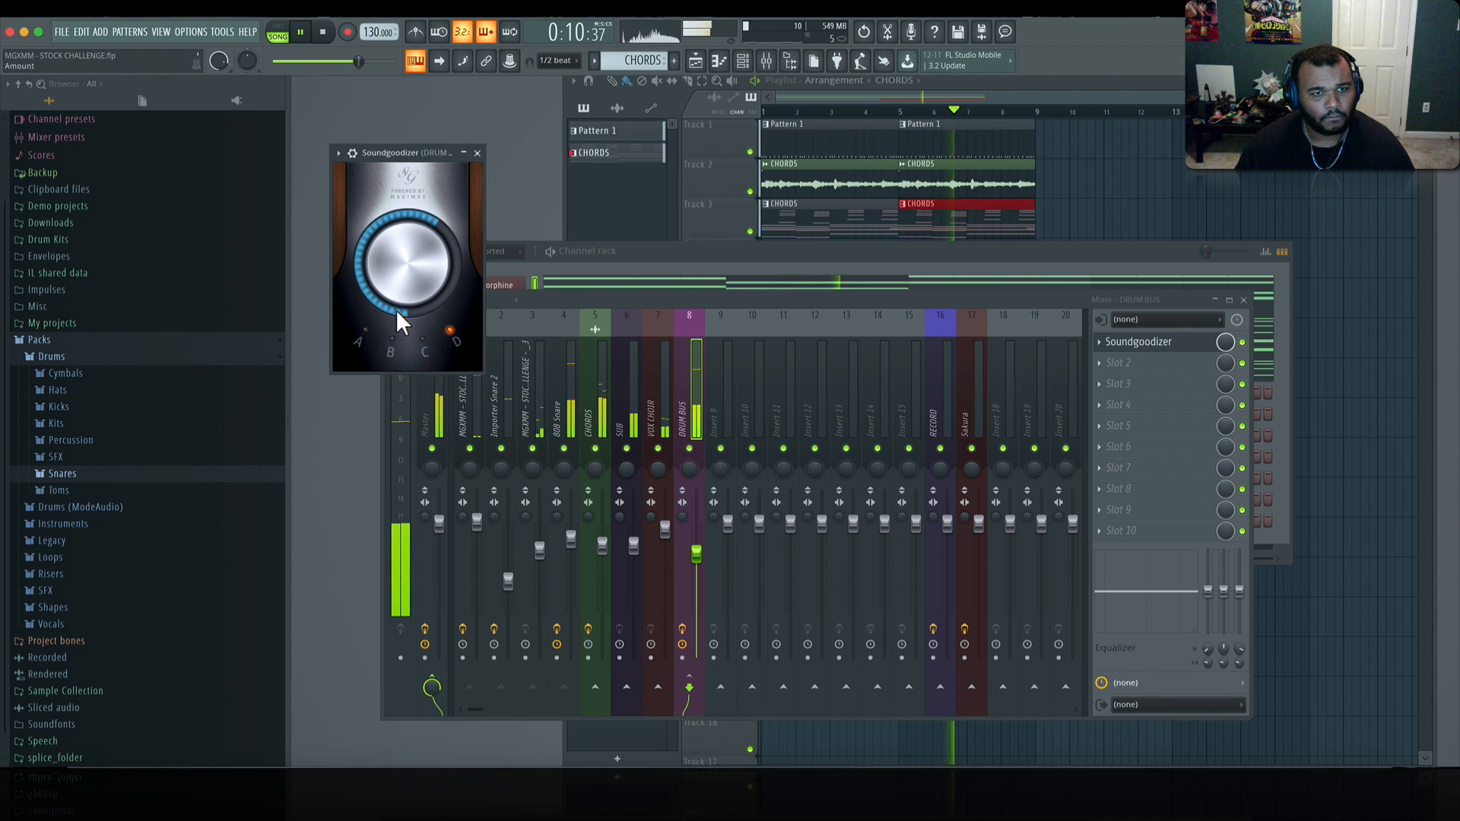
pyautogui.click(424, 352)
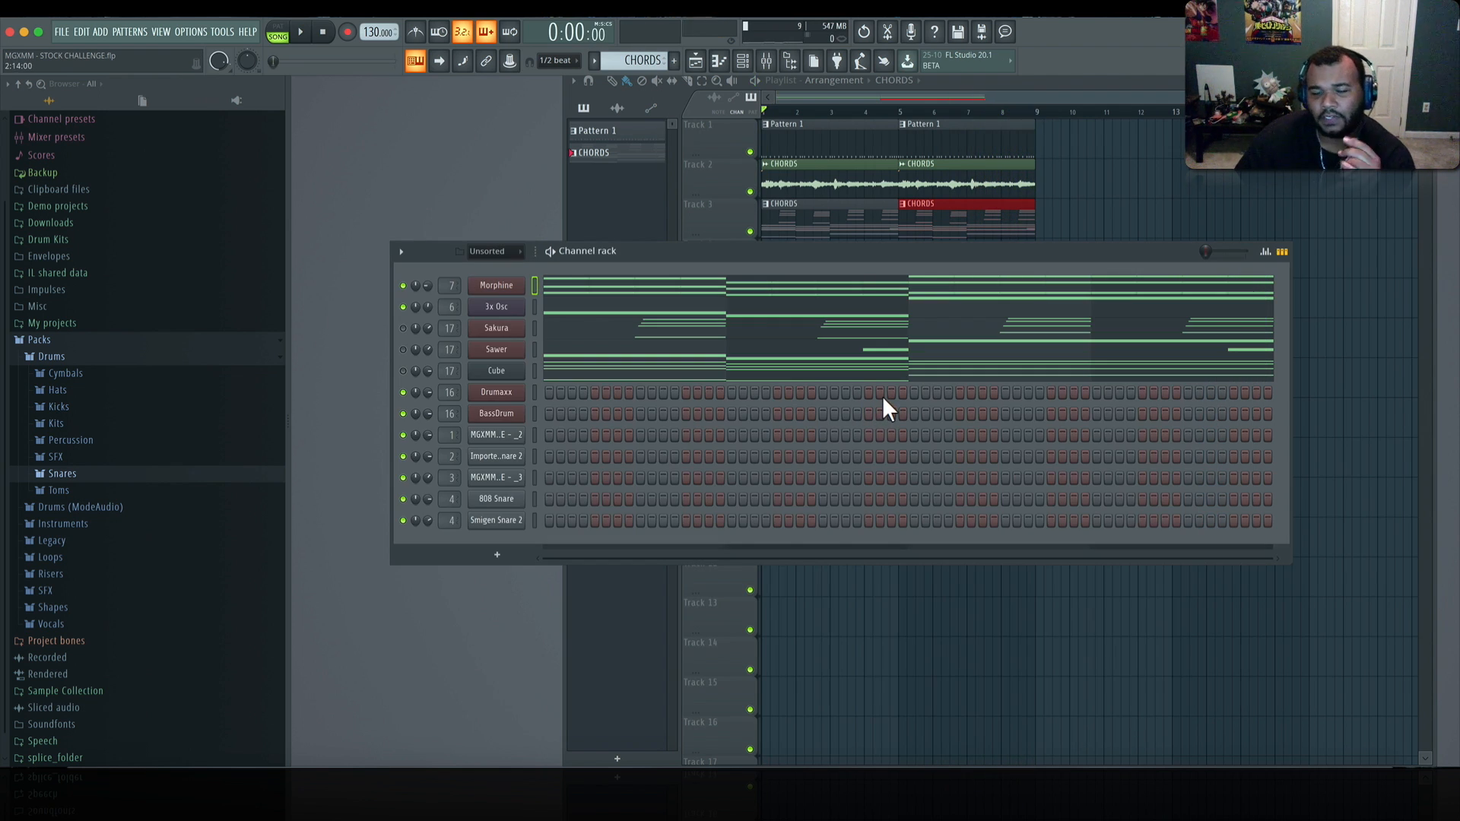
# Step: Insert a Harmless channel above Morphine and load the Mallets FG preset from its Percussion presets
pyautogui.rightClick(523, 283)
pyautogui.moveTo(584, 376)
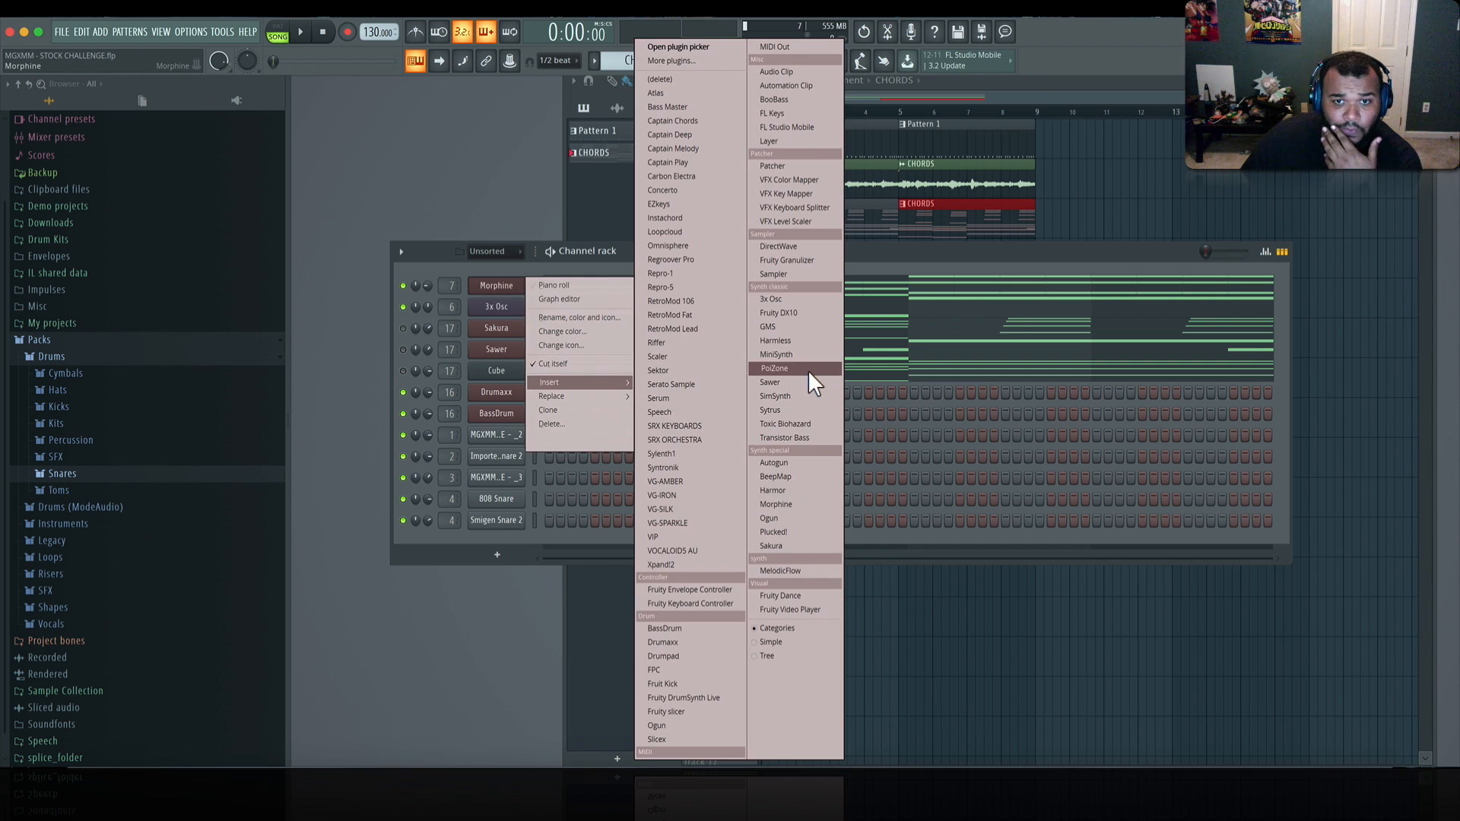
pyautogui.click(811, 339)
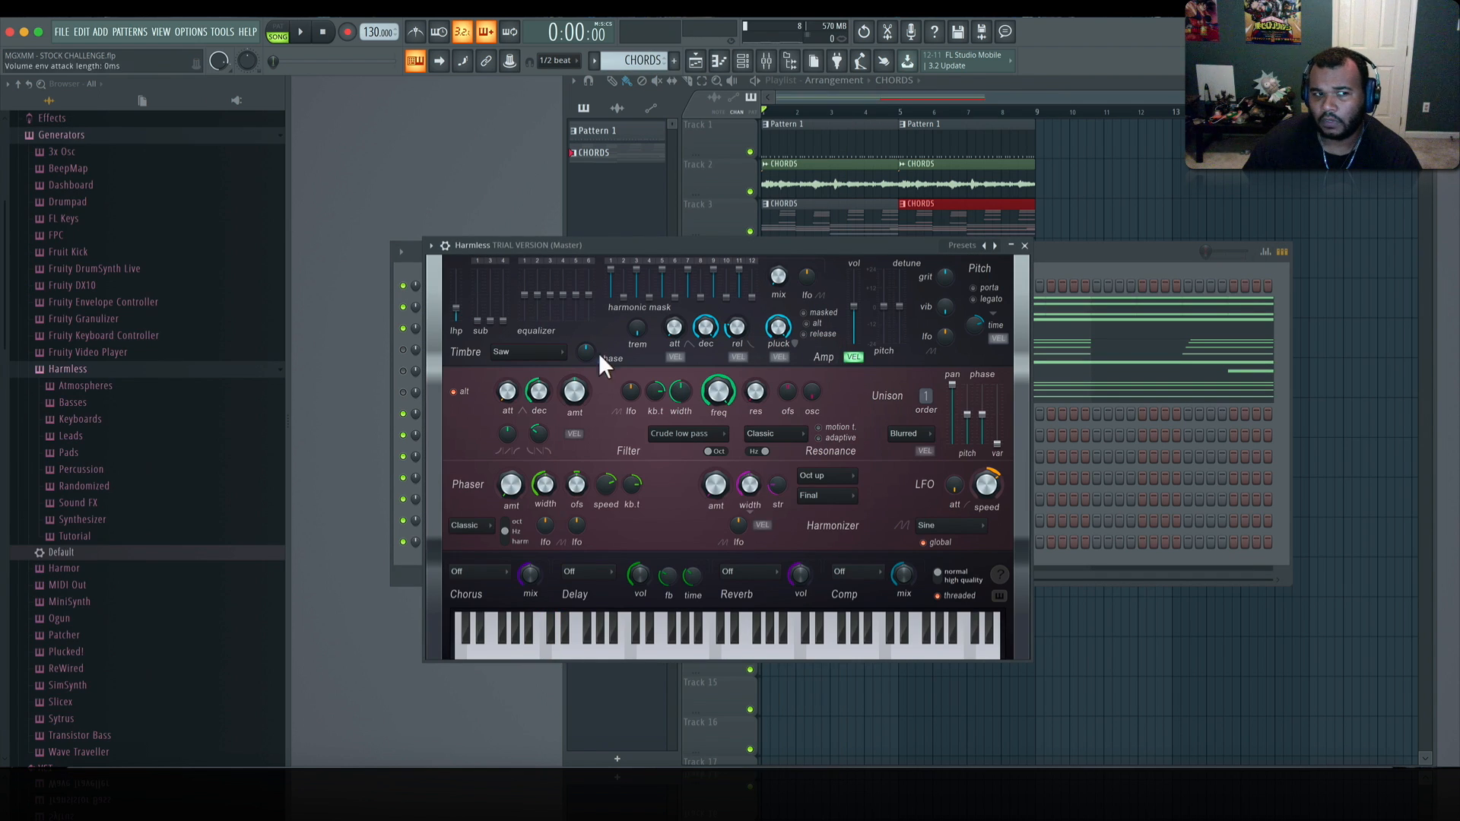
pyautogui.click(142, 472)
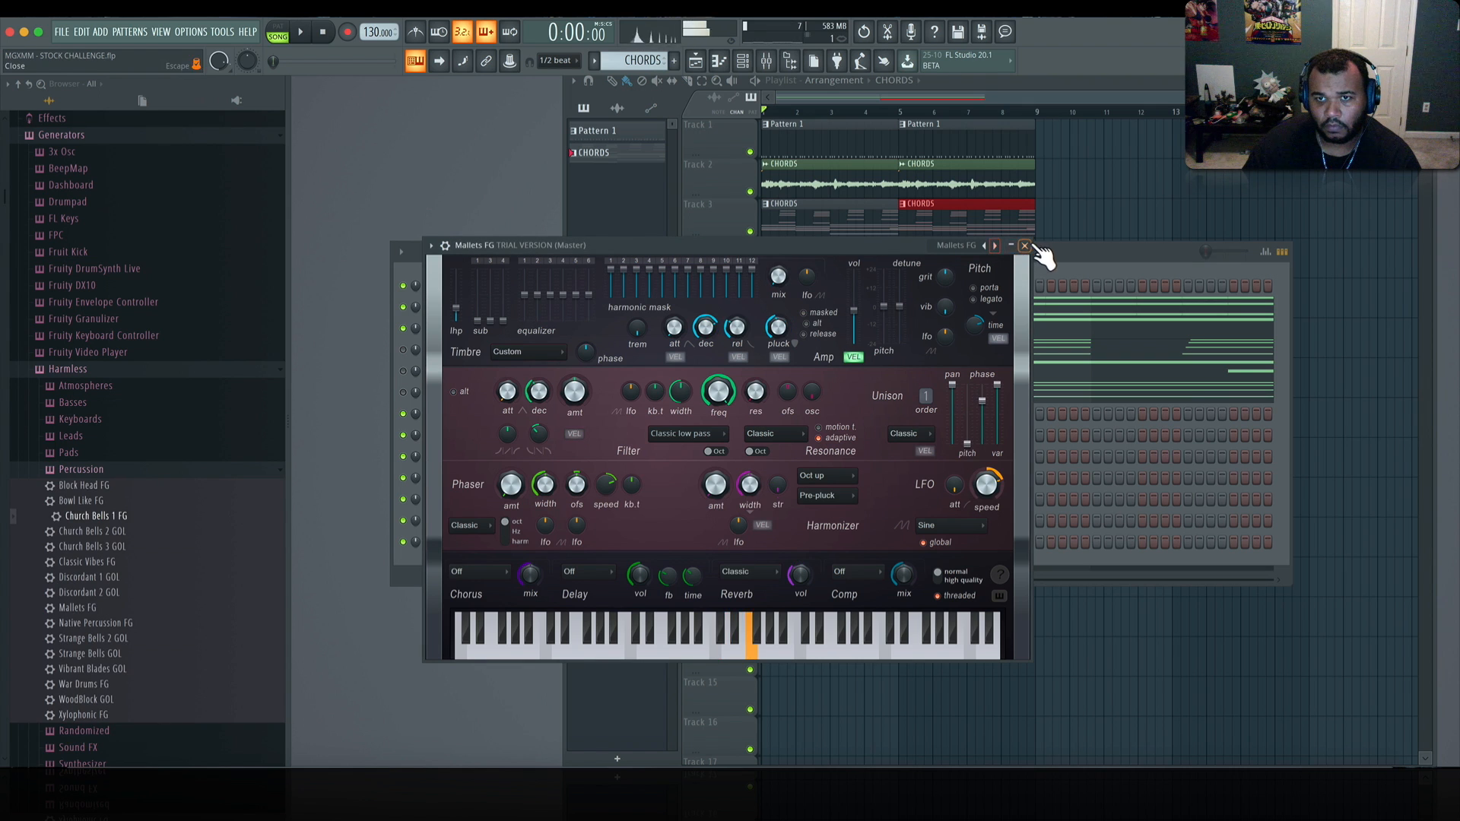
# Step: Open the Mallets FG channel's piano roll and place half-bar C#7 notes in the second halves of bars 2 and 4
pyautogui.click(1026, 245)
pyautogui.rightClick(523, 283)
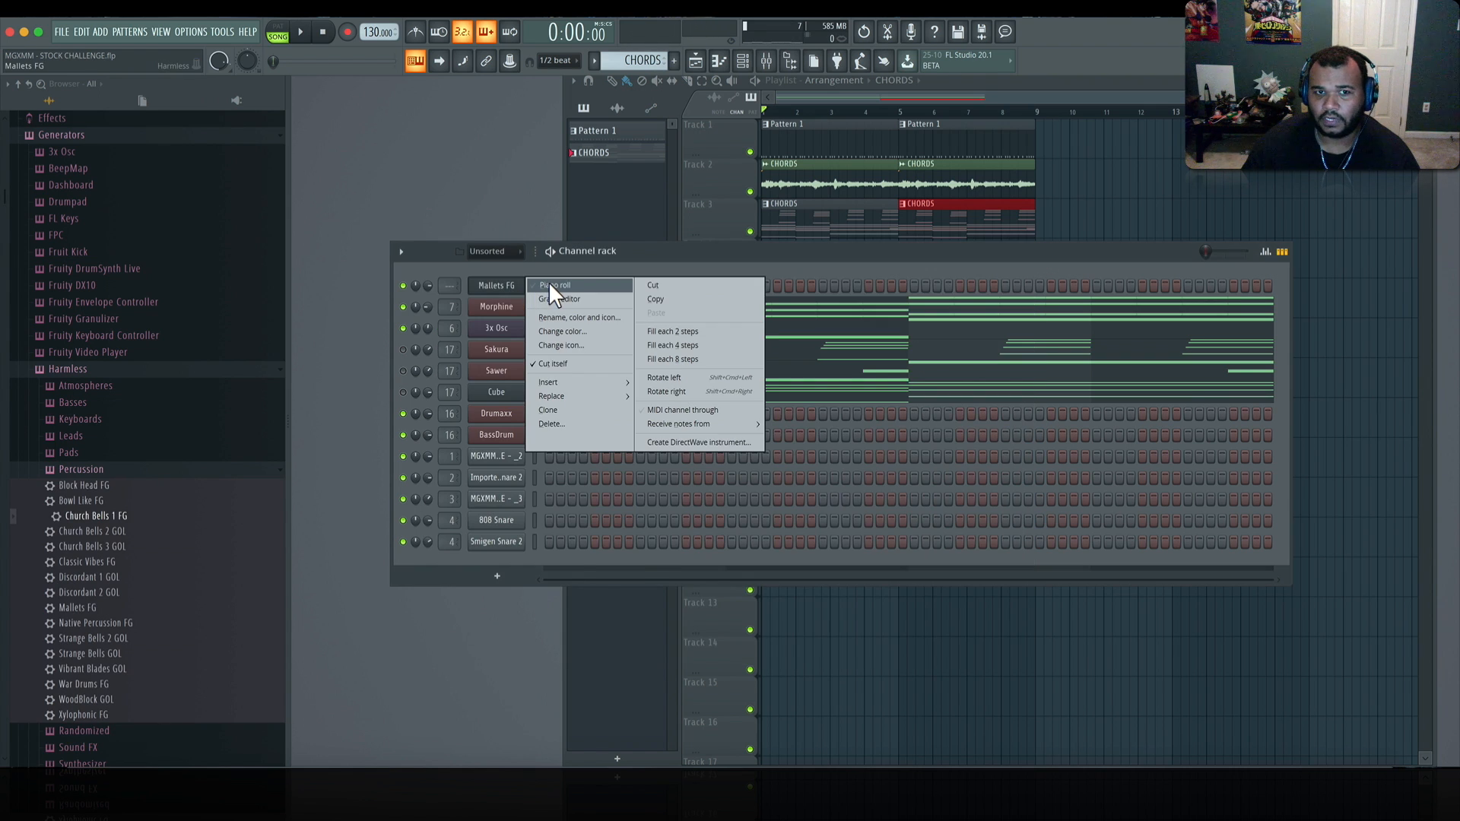
pyautogui.click(554, 285)
pyautogui.scroll(2, 601, 361)
pyautogui.scroll(8, 631, 394)
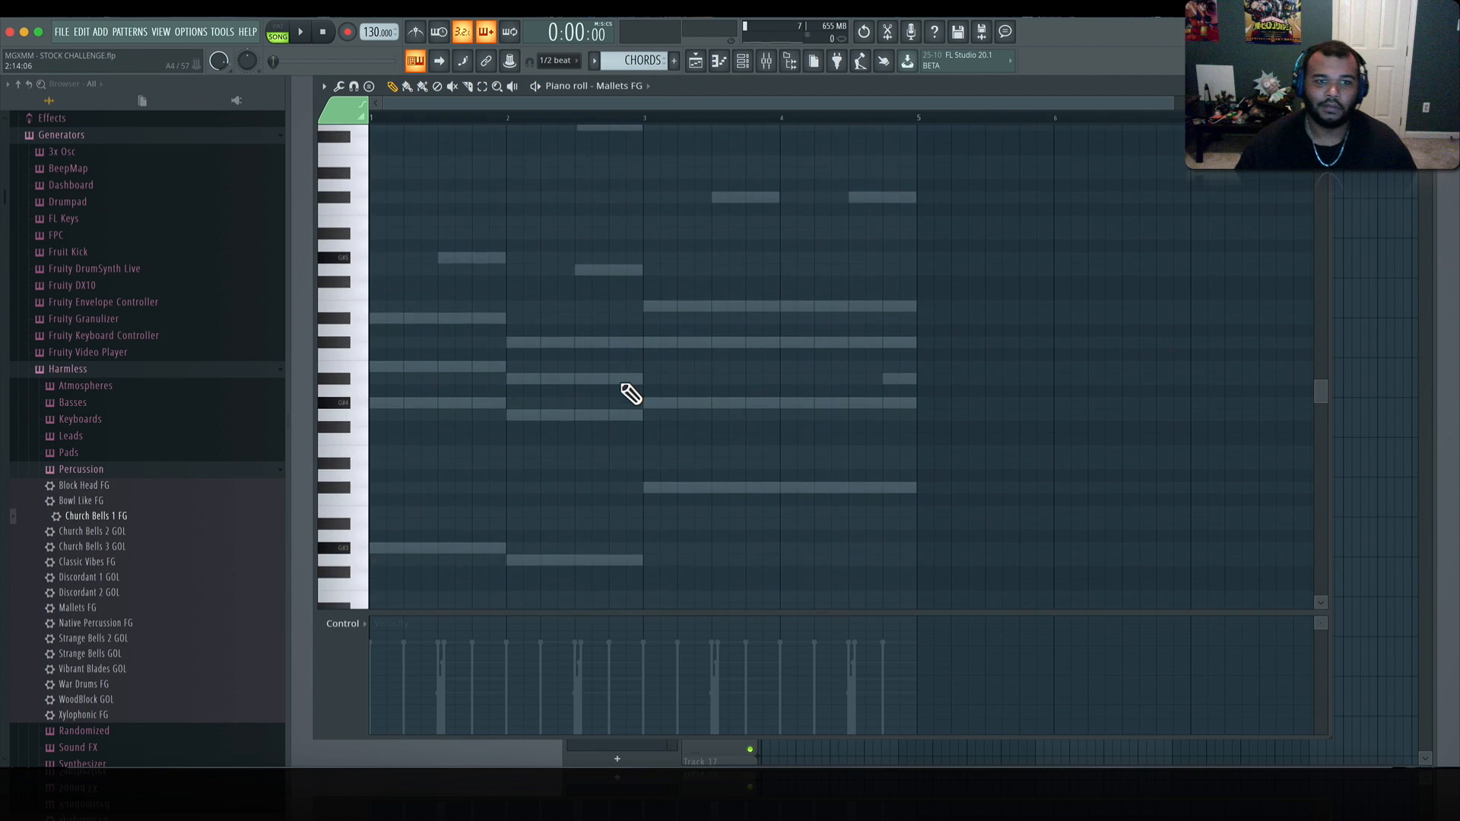
pyautogui.click(849, 265)
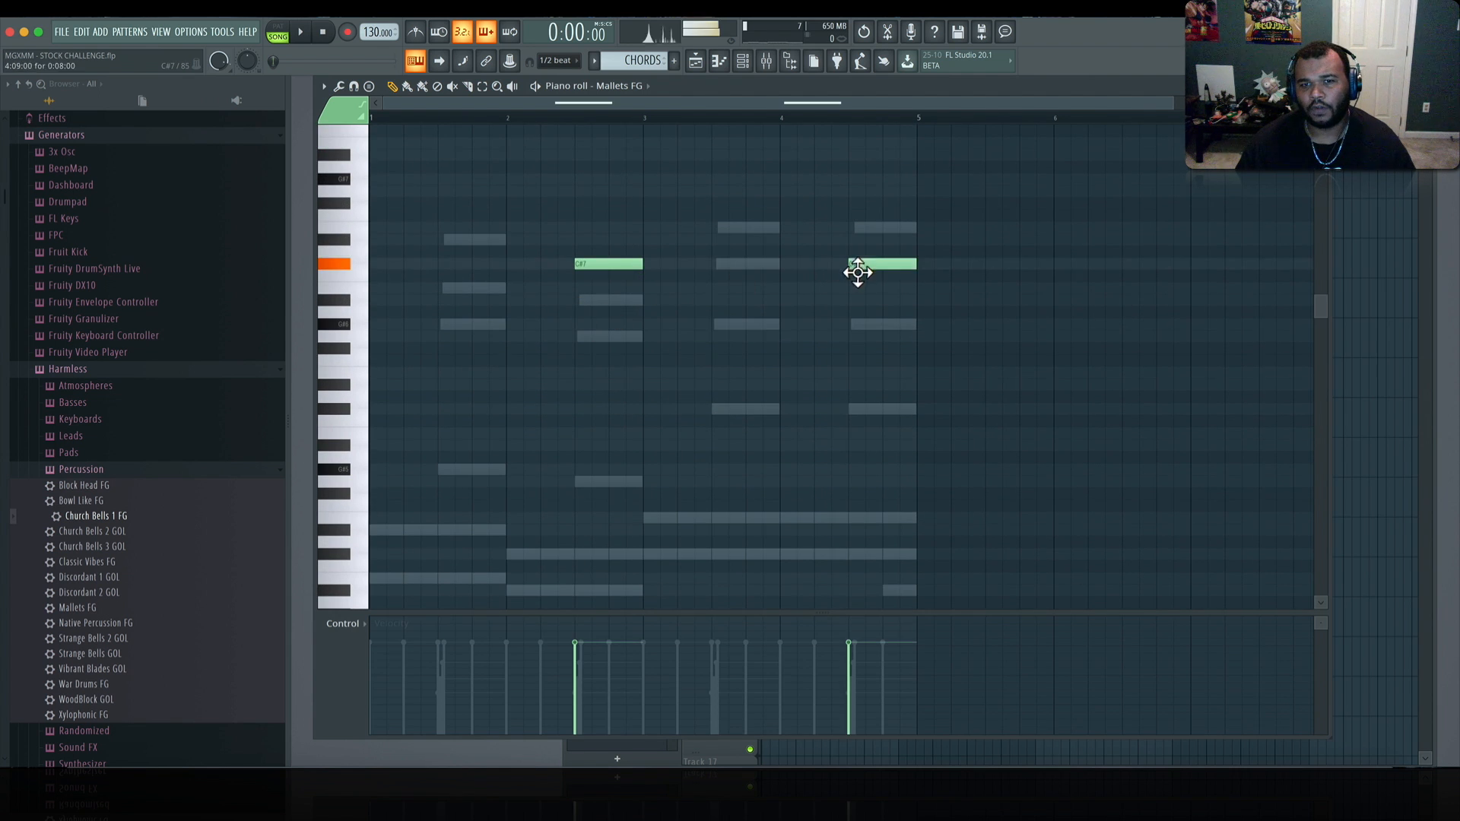
# Step: Complete the mallet melody with G#6, A#6, B6 leading to C#7 in bar 2 and A#6, B6, A#6, G#6 in bar 4
pyautogui.click(565, 290)
pyautogui.moveTo(631, 296); pyautogui.dragTo(577, 295)
pyautogui.click(544, 301)
pyautogui.click(514, 325)
pyautogui.moveTo(527, 331); pyautogui.dragTo(542, 331)
pyautogui.moveTo(879, 266); pyautogui.dragTo(887, 326)
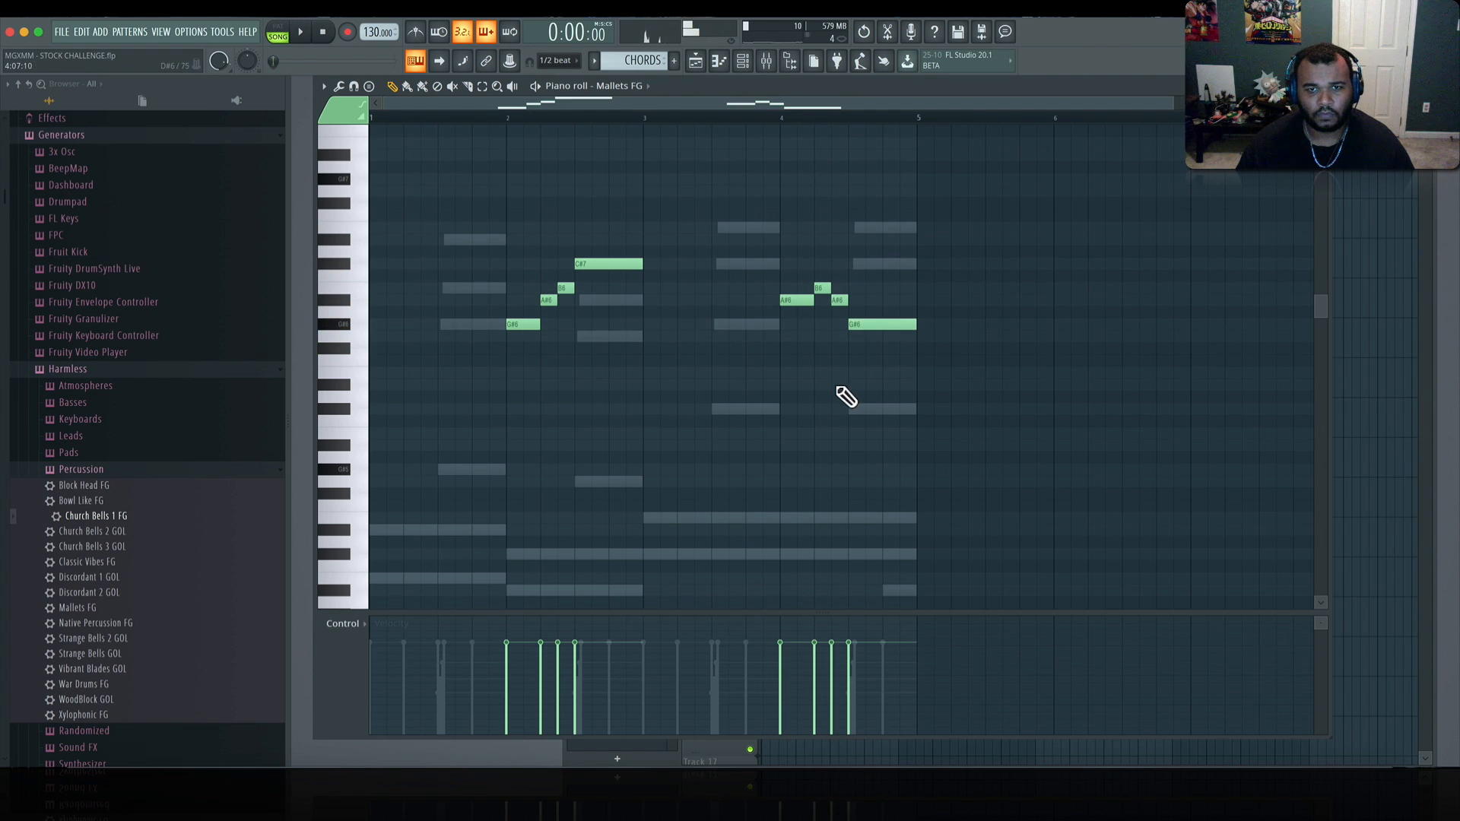
pyautogui.press('space')
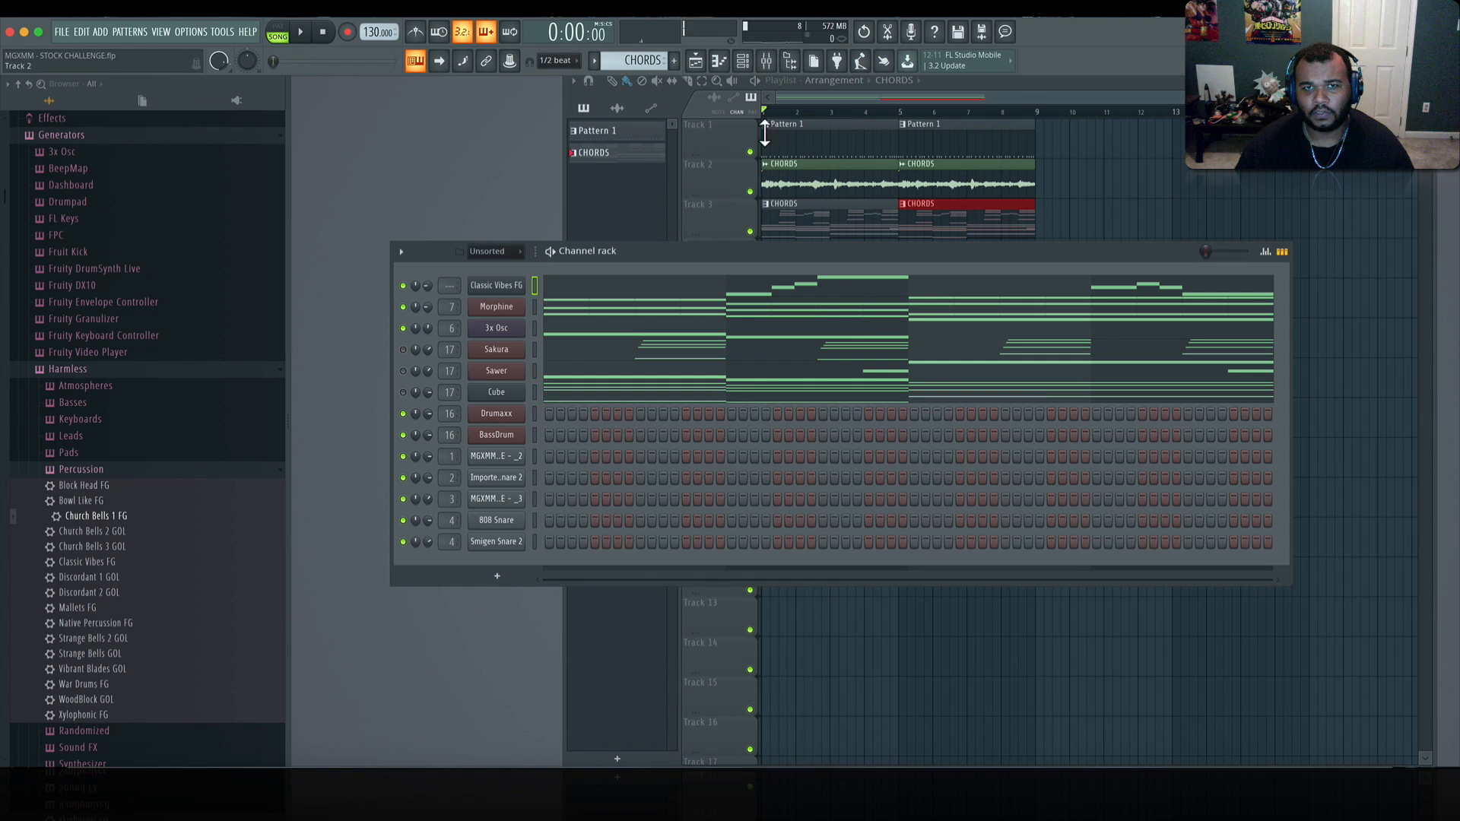
# Step: Route the Classic Vibes FG channel to mixer track 9
pyautogui.click(767, 62)
pyautogui.click(715, 375)
pyautogui.rightClick(715, 376)
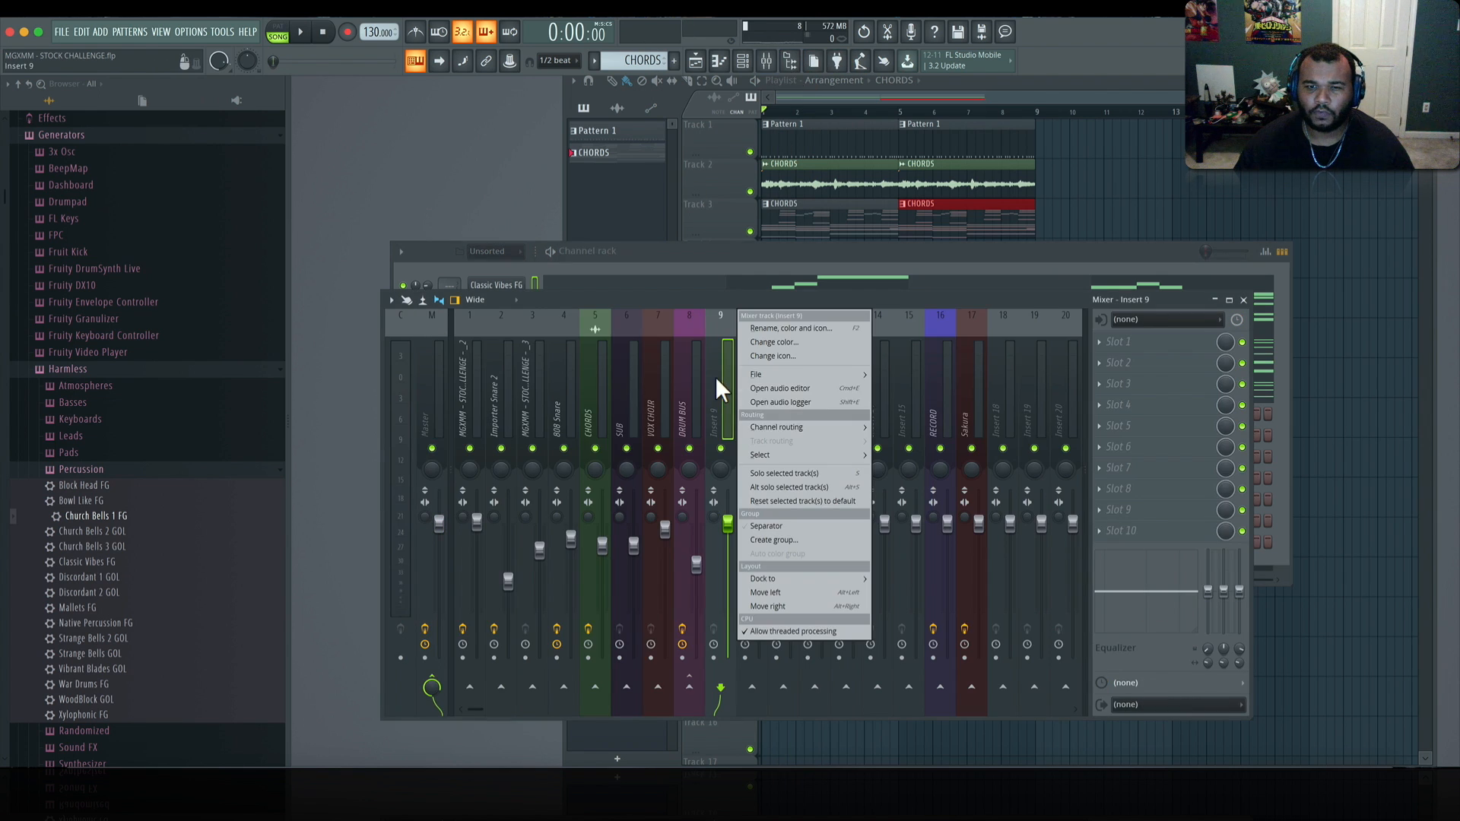
pyautogui.click(901, 422)
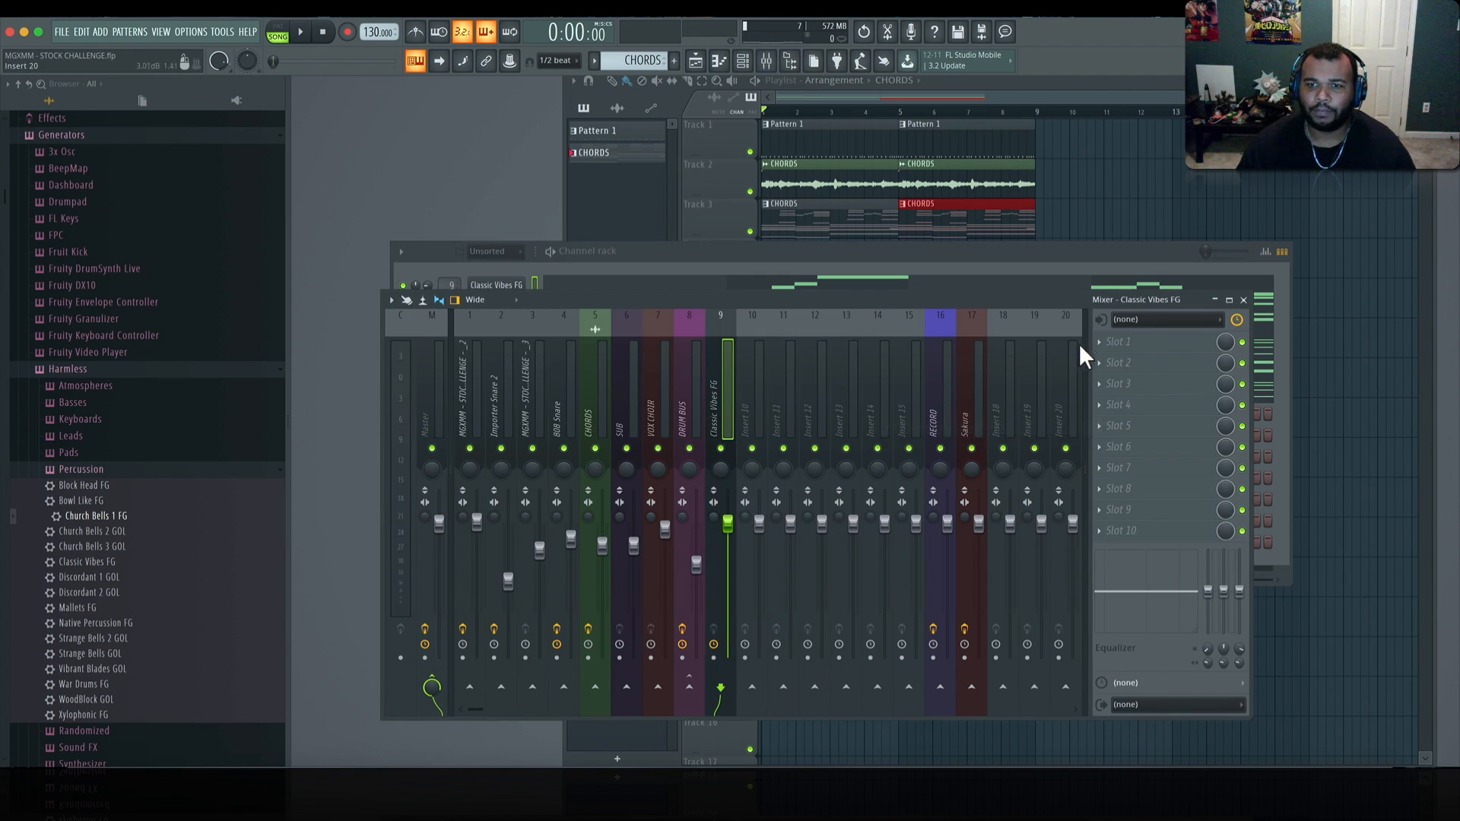
# Step: Add Vocodex to the first effect slot of the Classic Vibes FG track and audition its presets, including Reverb, during playback
pyautogui.click(1101, 347)
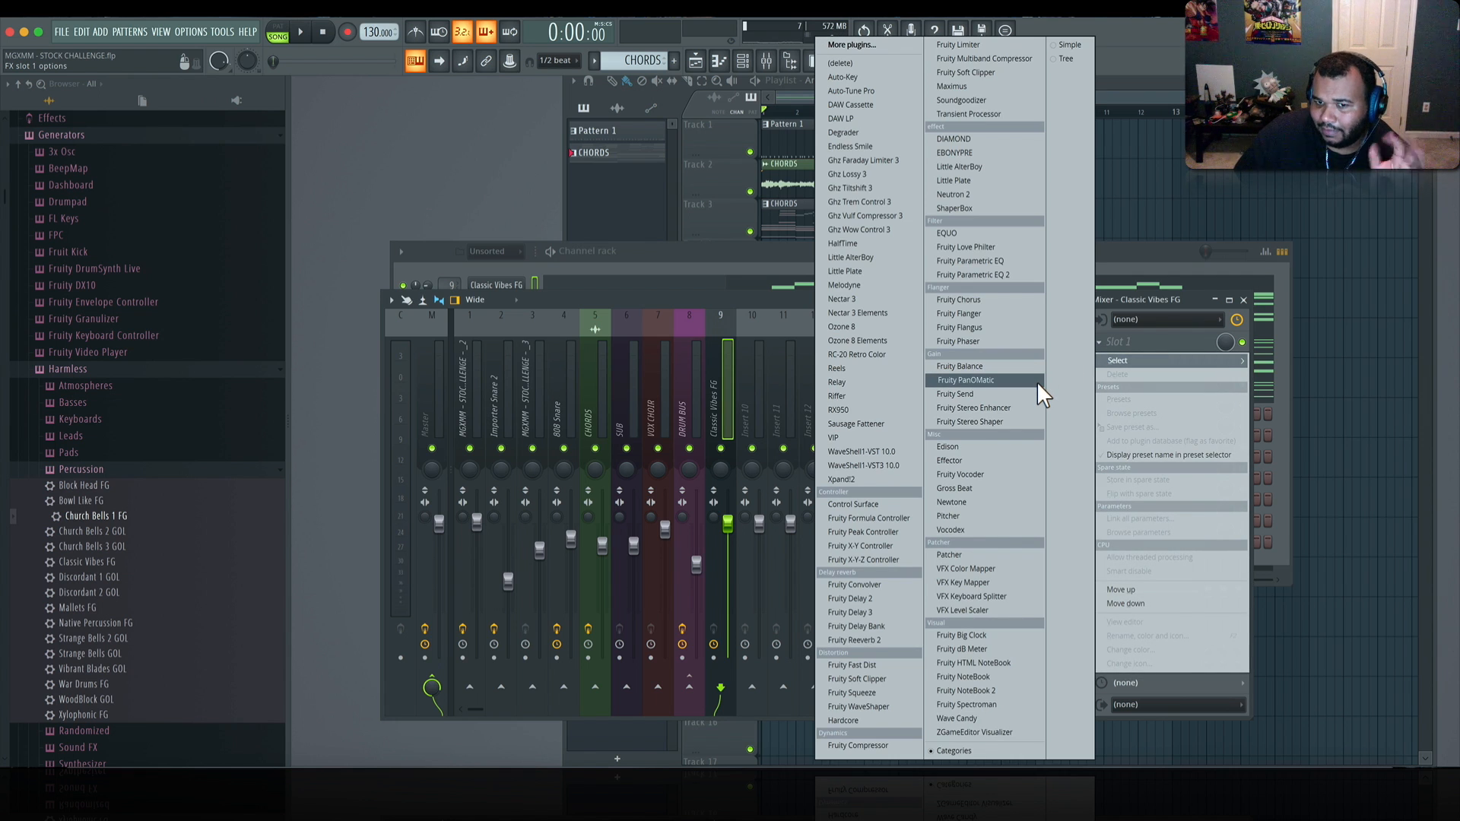
pyautogui.click(1001, 530)
pyautogui.press('space')
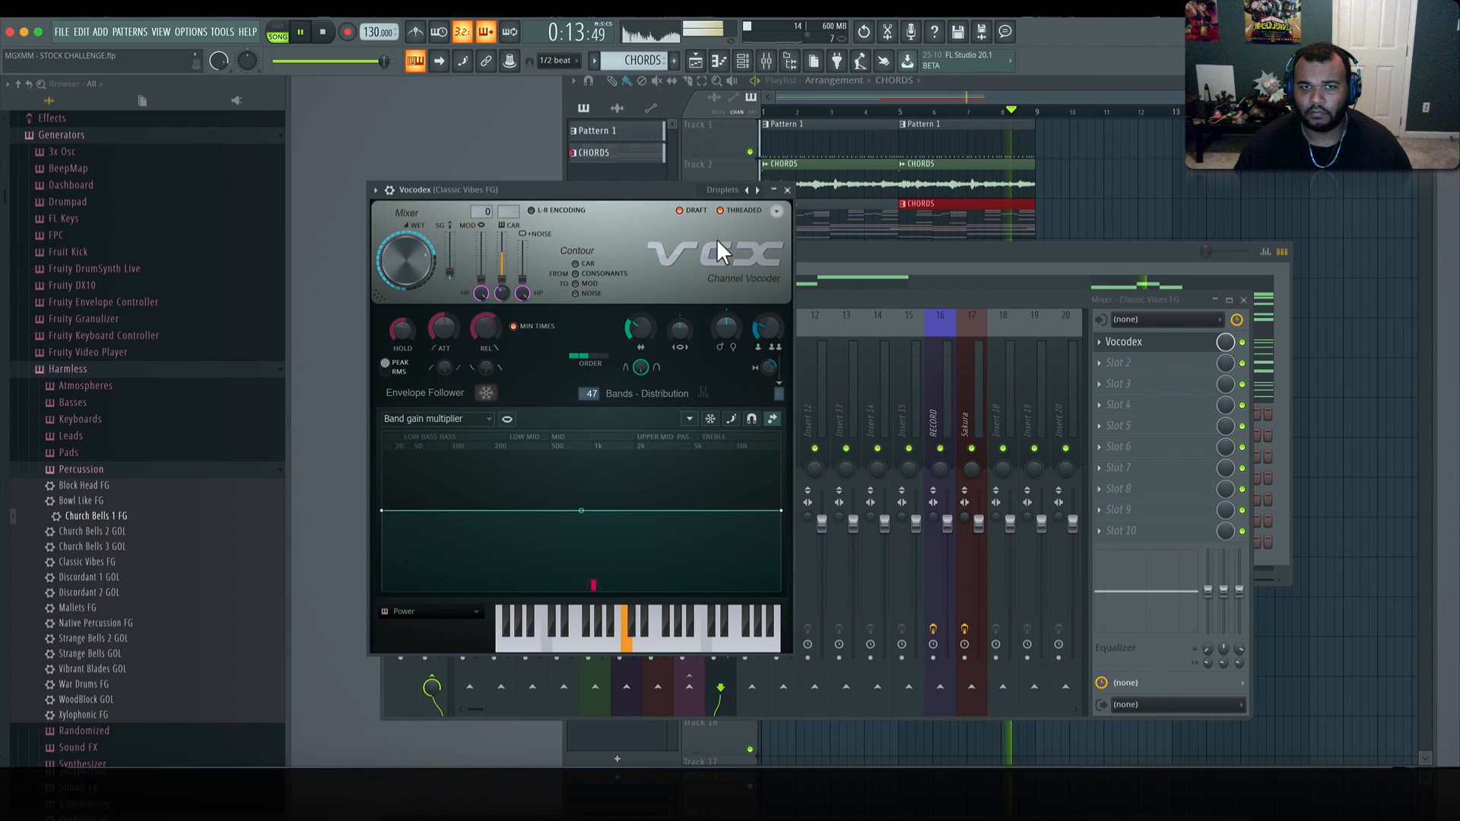
pyautogui.click(758, 190)
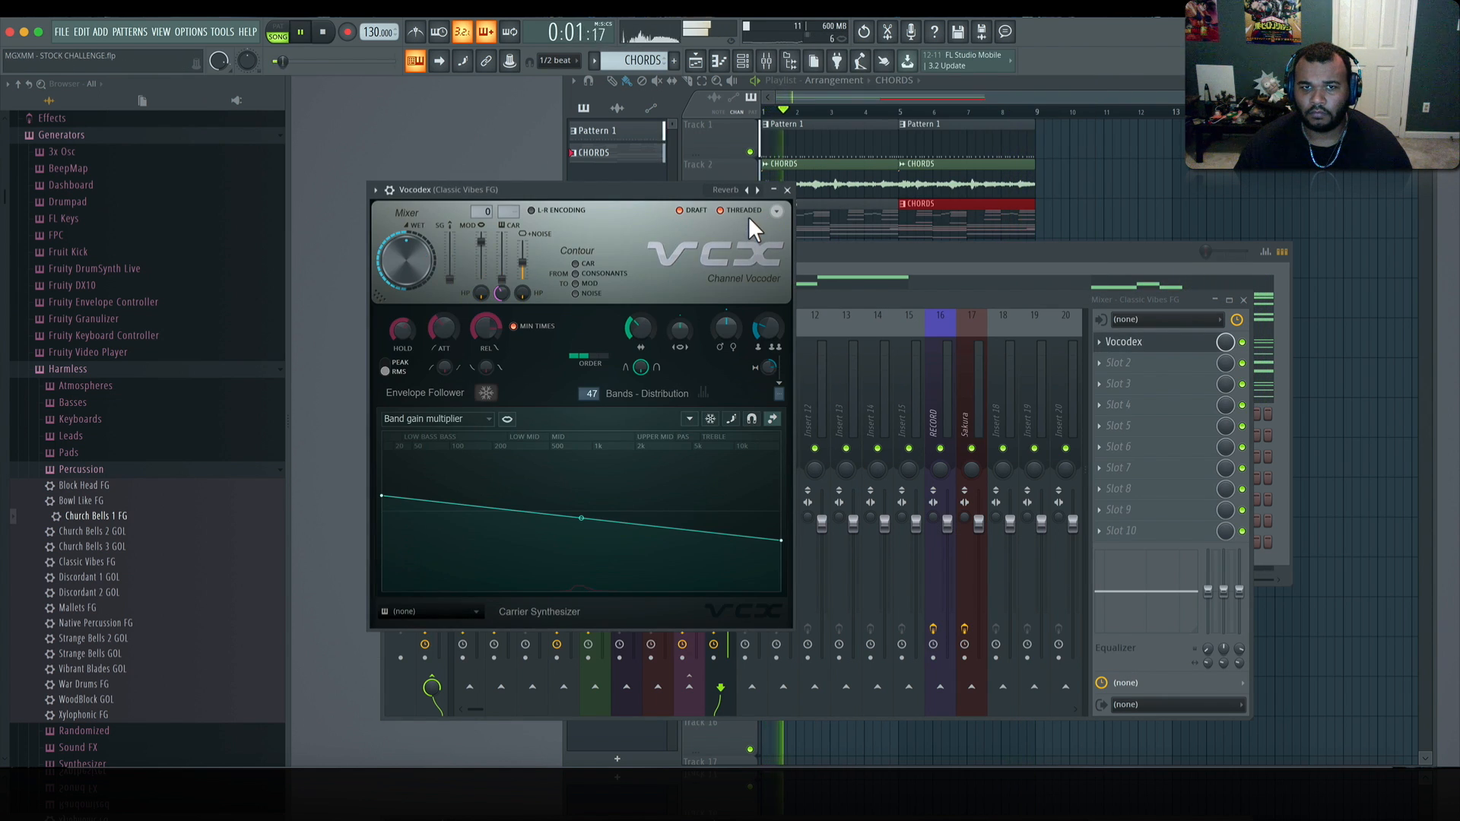
pyautogui.click(789, 191)
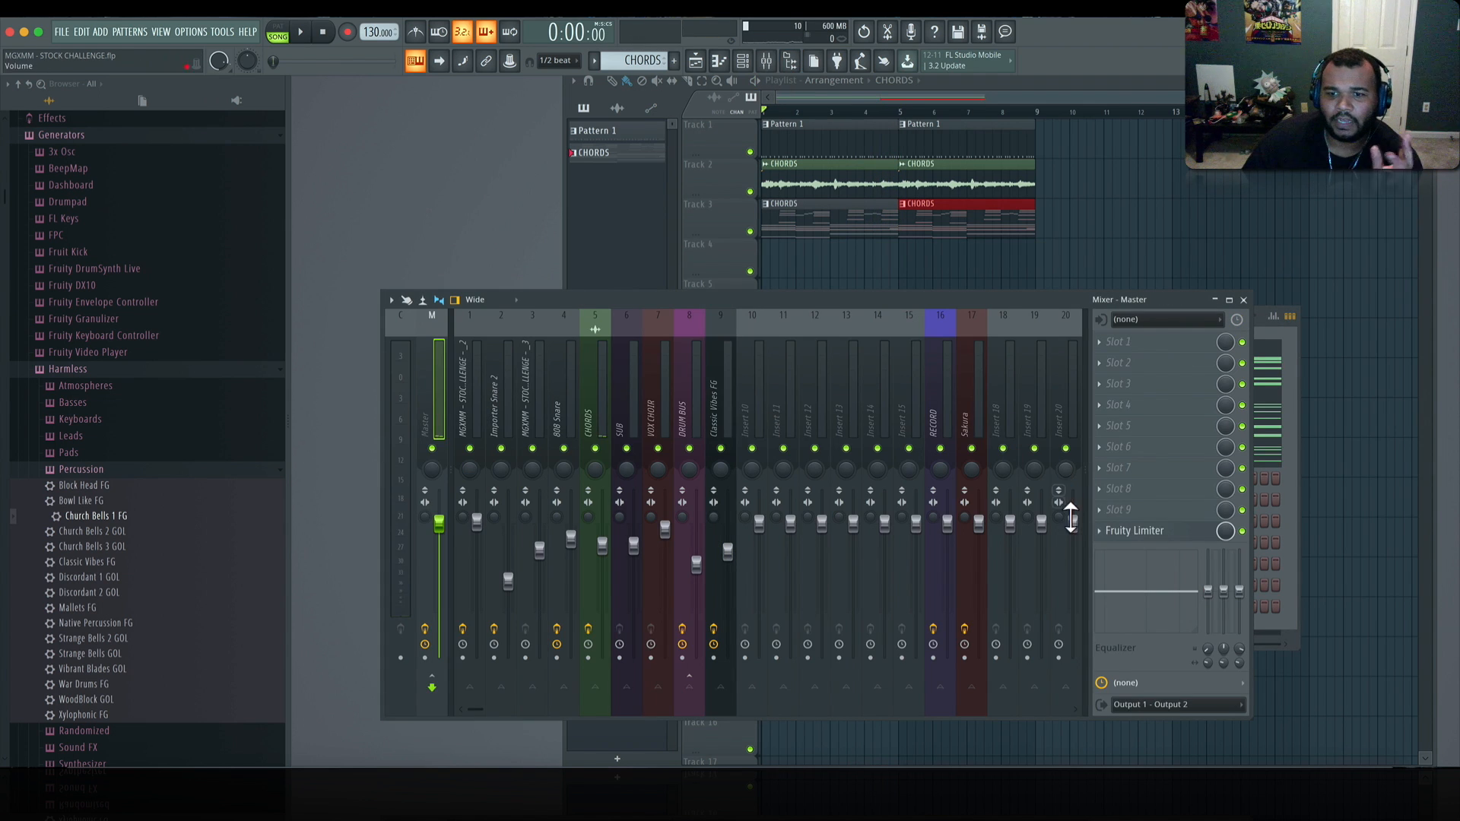
# Step: Replace the Master track's Fruity Limiter with Maximus using the Clear master preset, and check its bands during playback
pyautogui.rightClick(1109, 532)
pyautogui.moveTo(1192, 433)
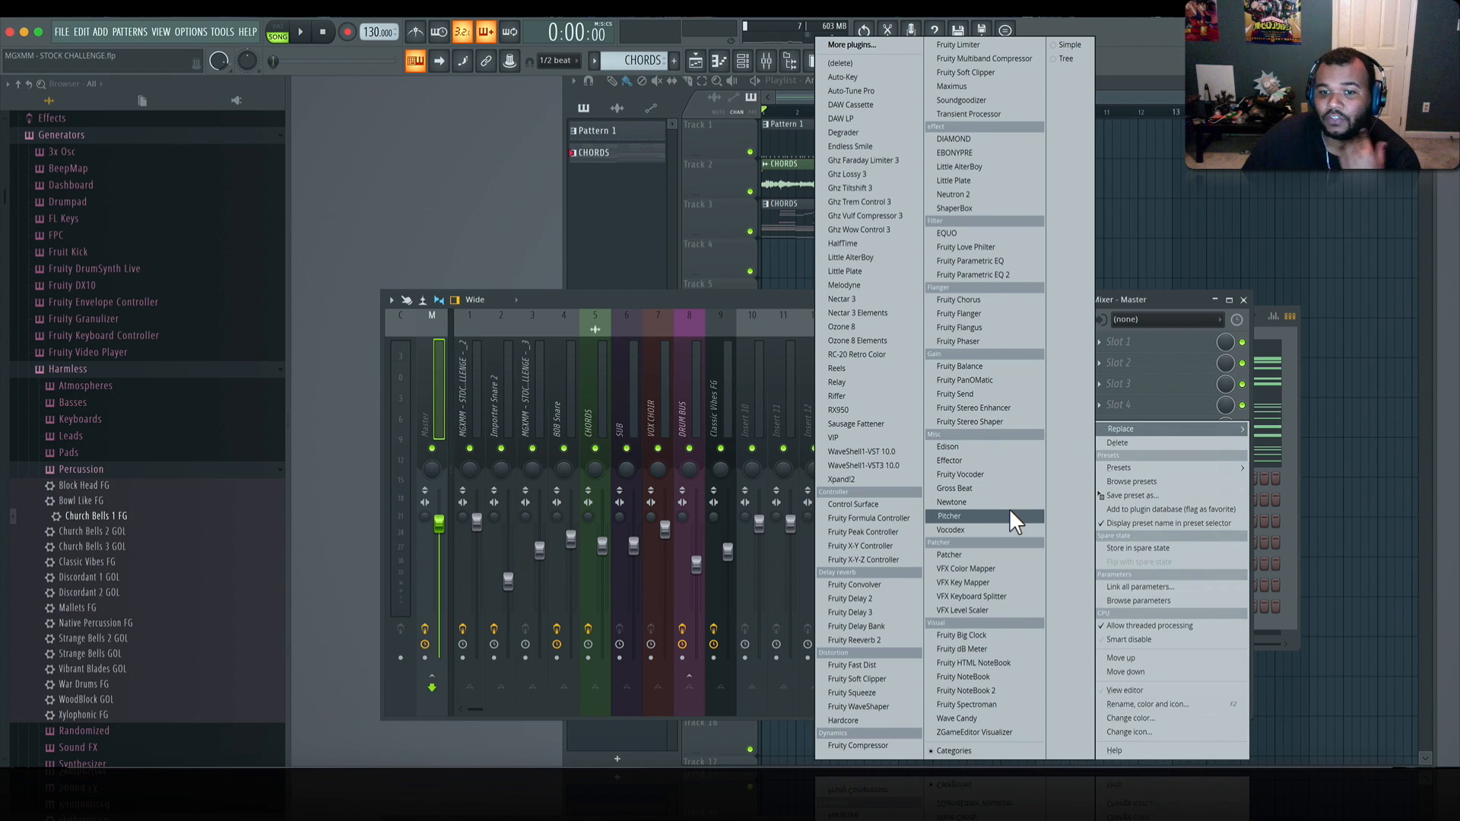
pyautogui.click(985, 80)
pyautogui.click(866, 349)
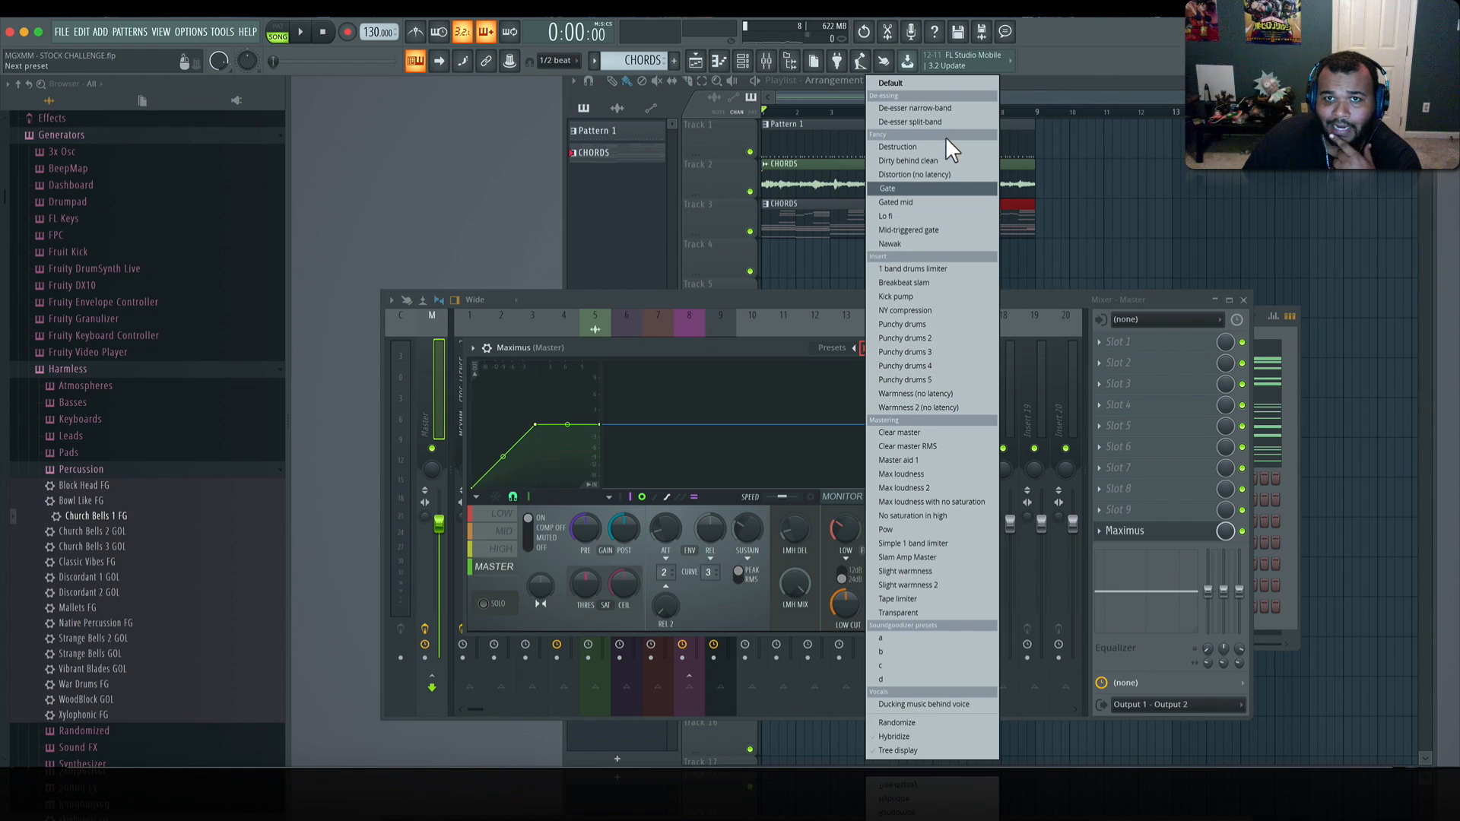
pyautogui.click(911, 431)
pyautogui.press('space')
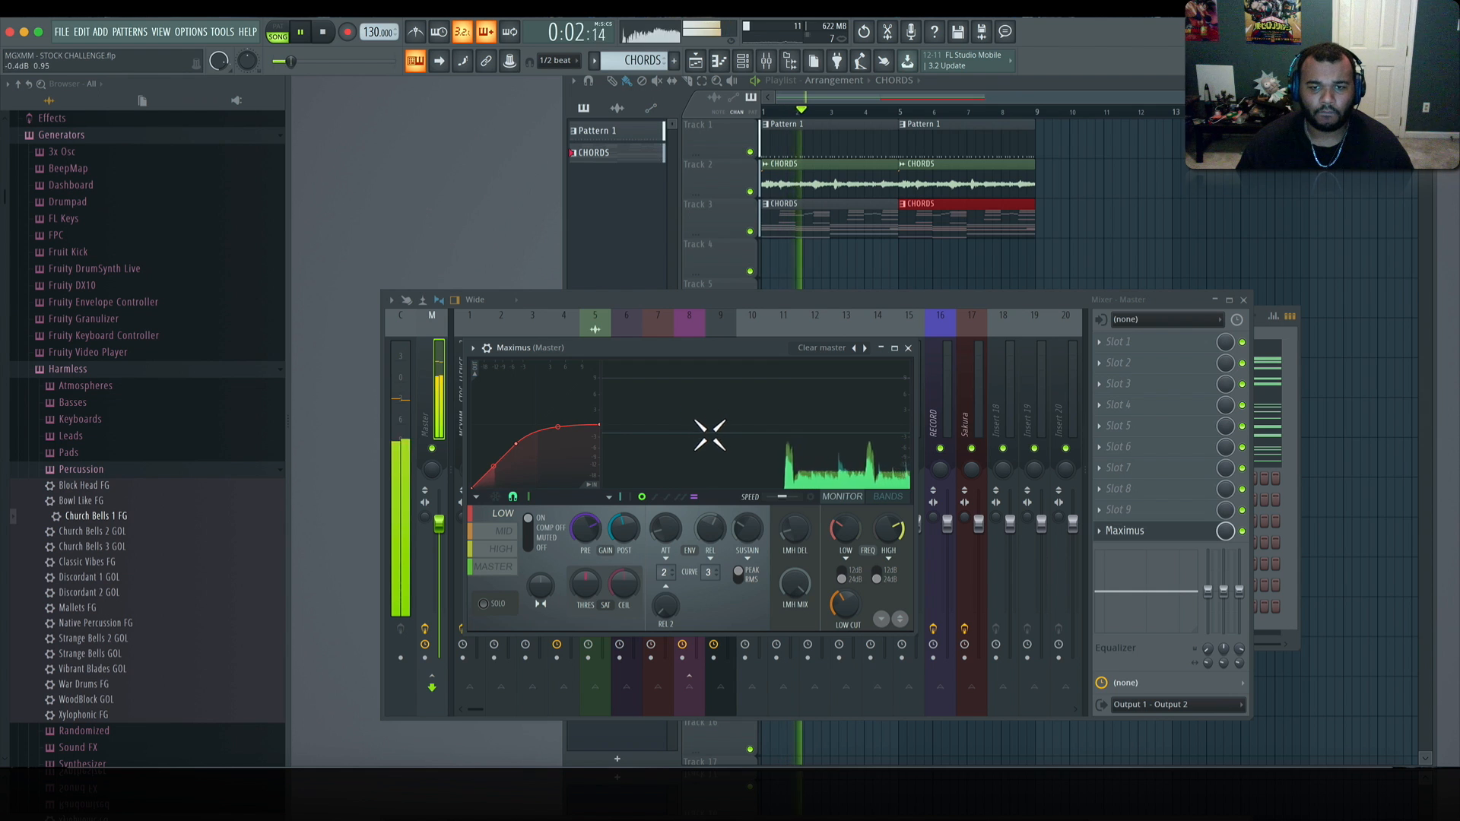
pyautogui.click(503, 548)
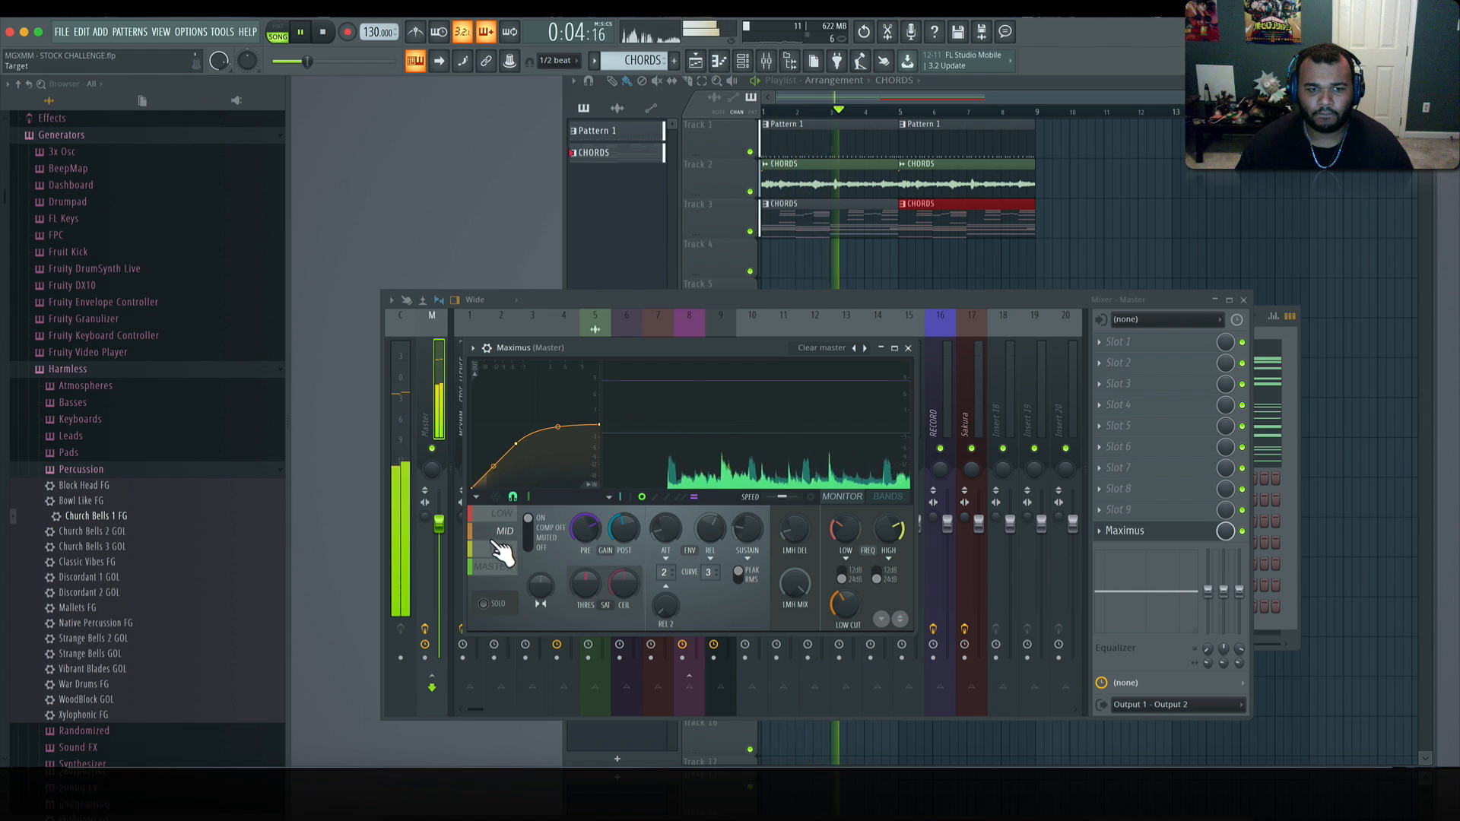
pyautogui.click(496, 569)
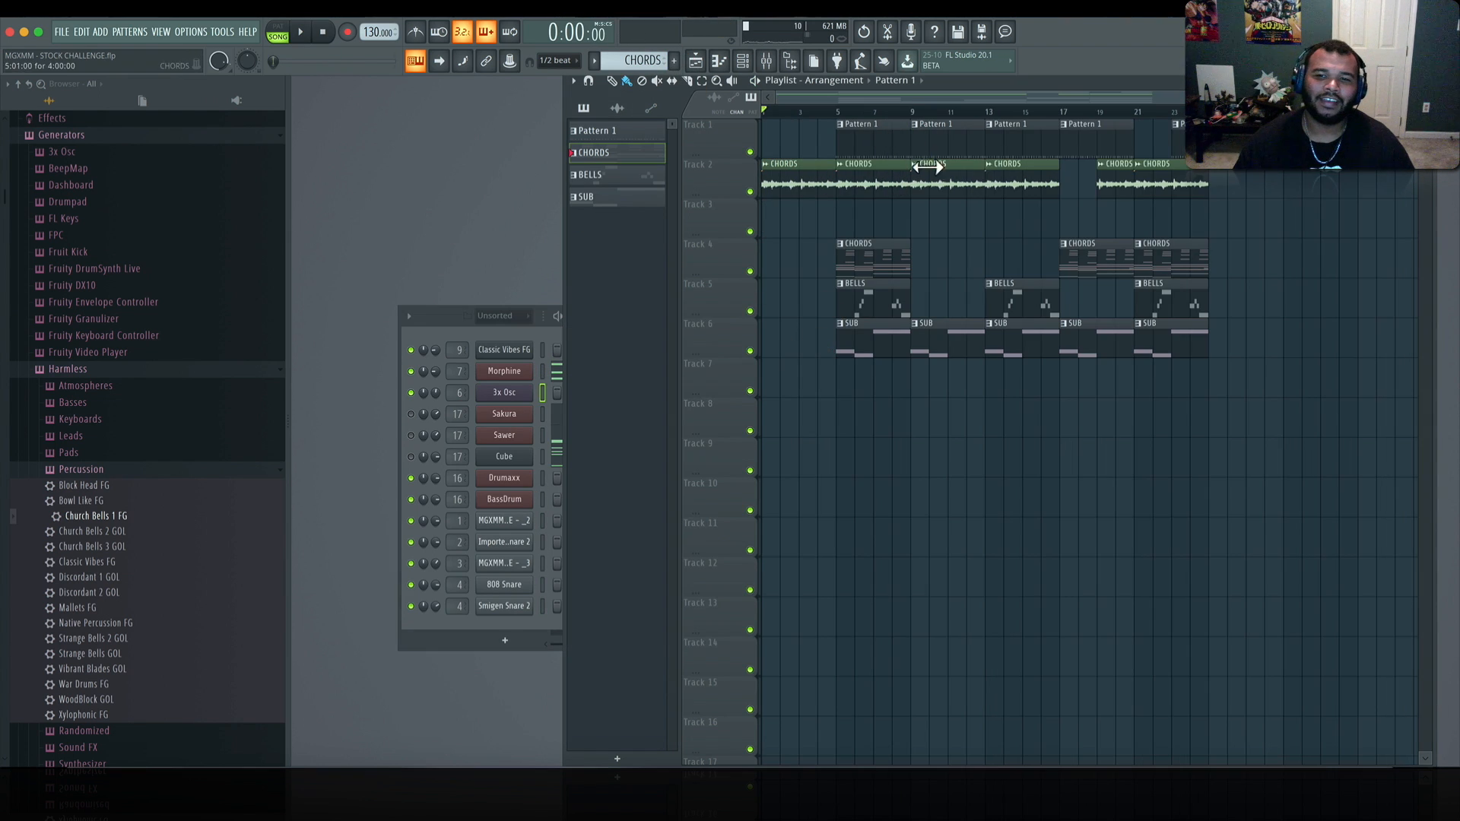
# Step: Move the hi-hat channel's steps from Pattern 1 into a new pattern named HATS
pyautogui.click(610, 131)
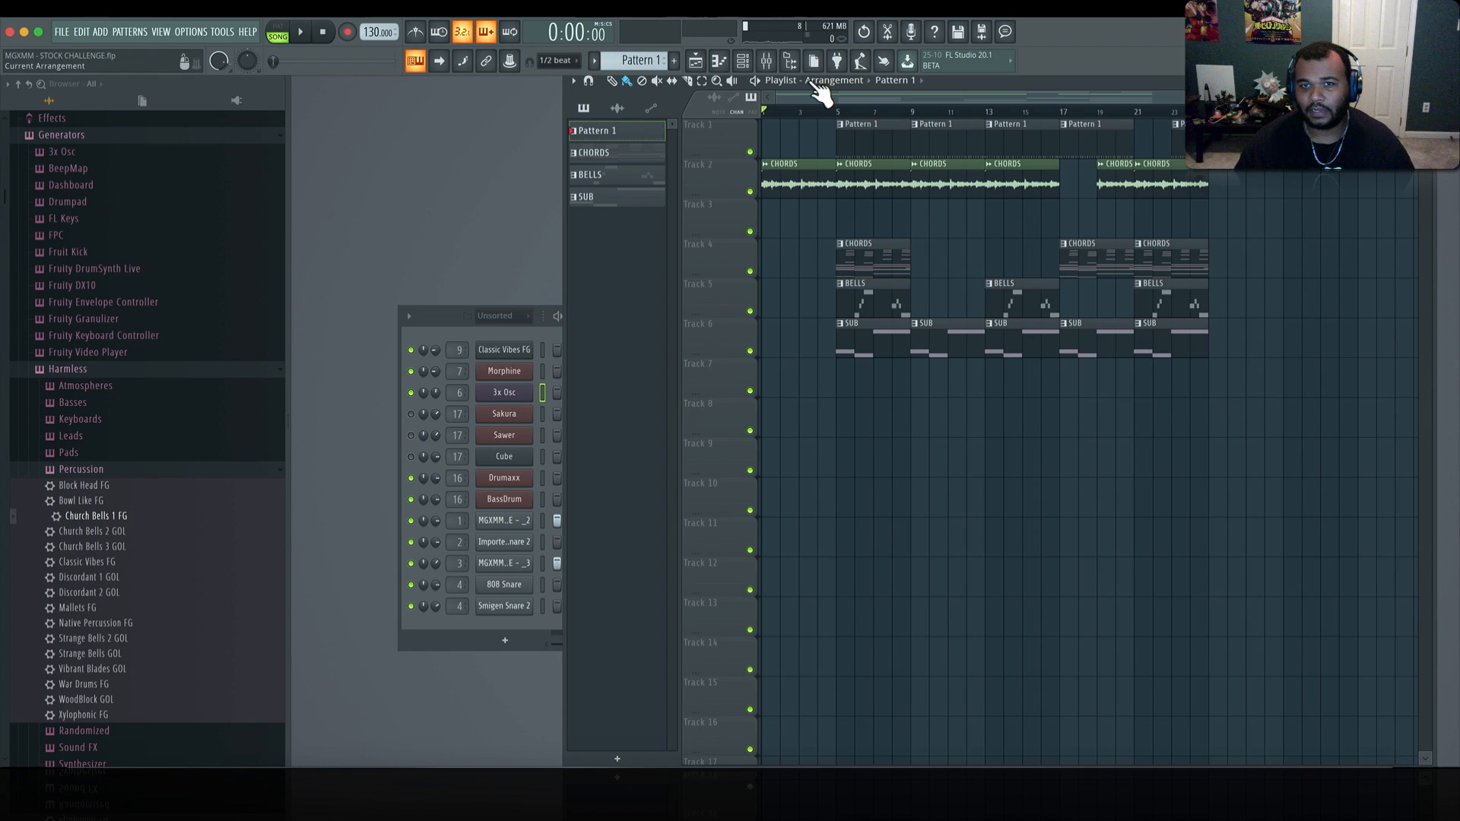
pyautogui.click(544, 563)
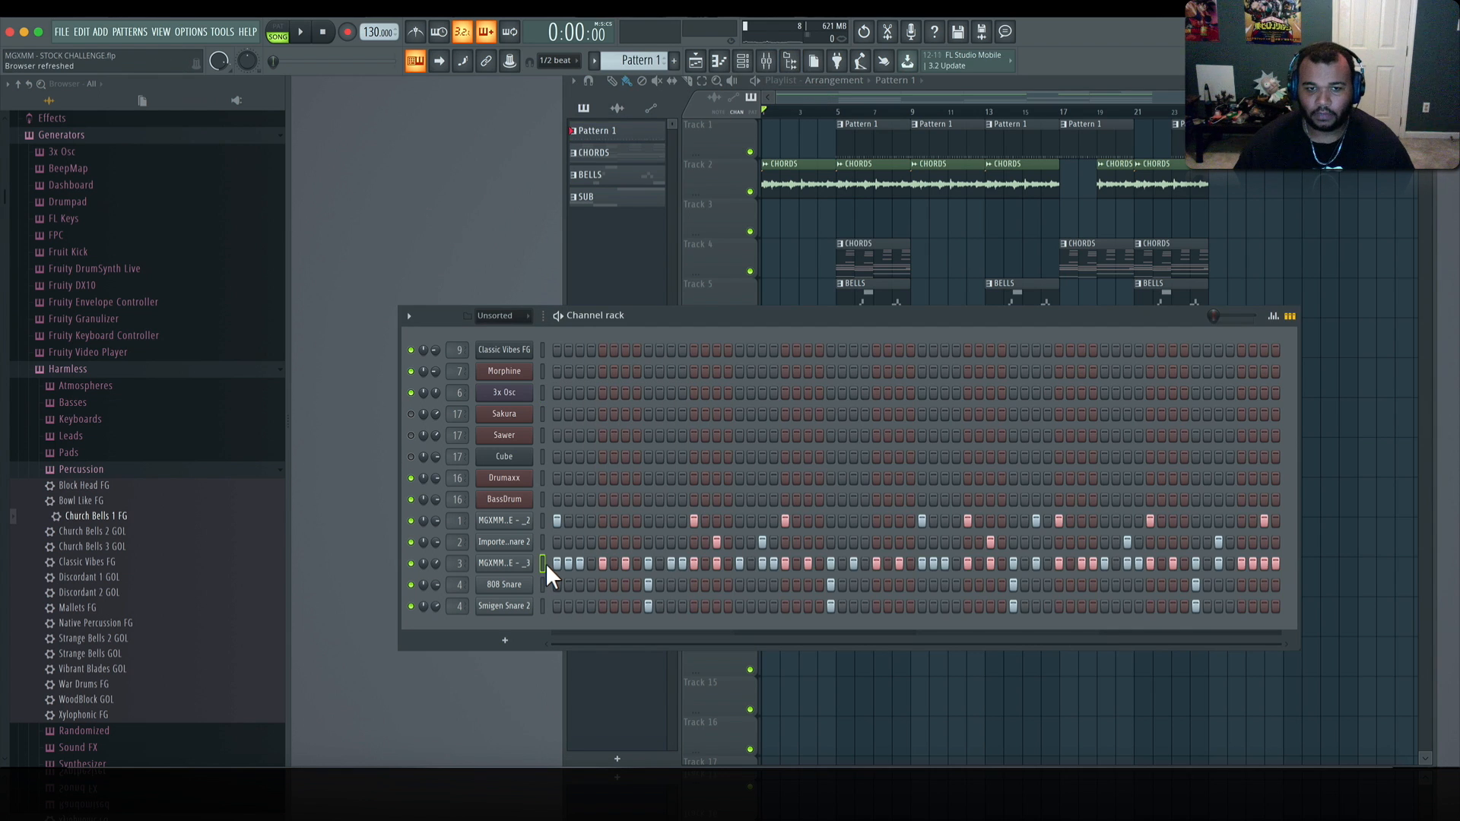
pyautogui.click(674, 61)
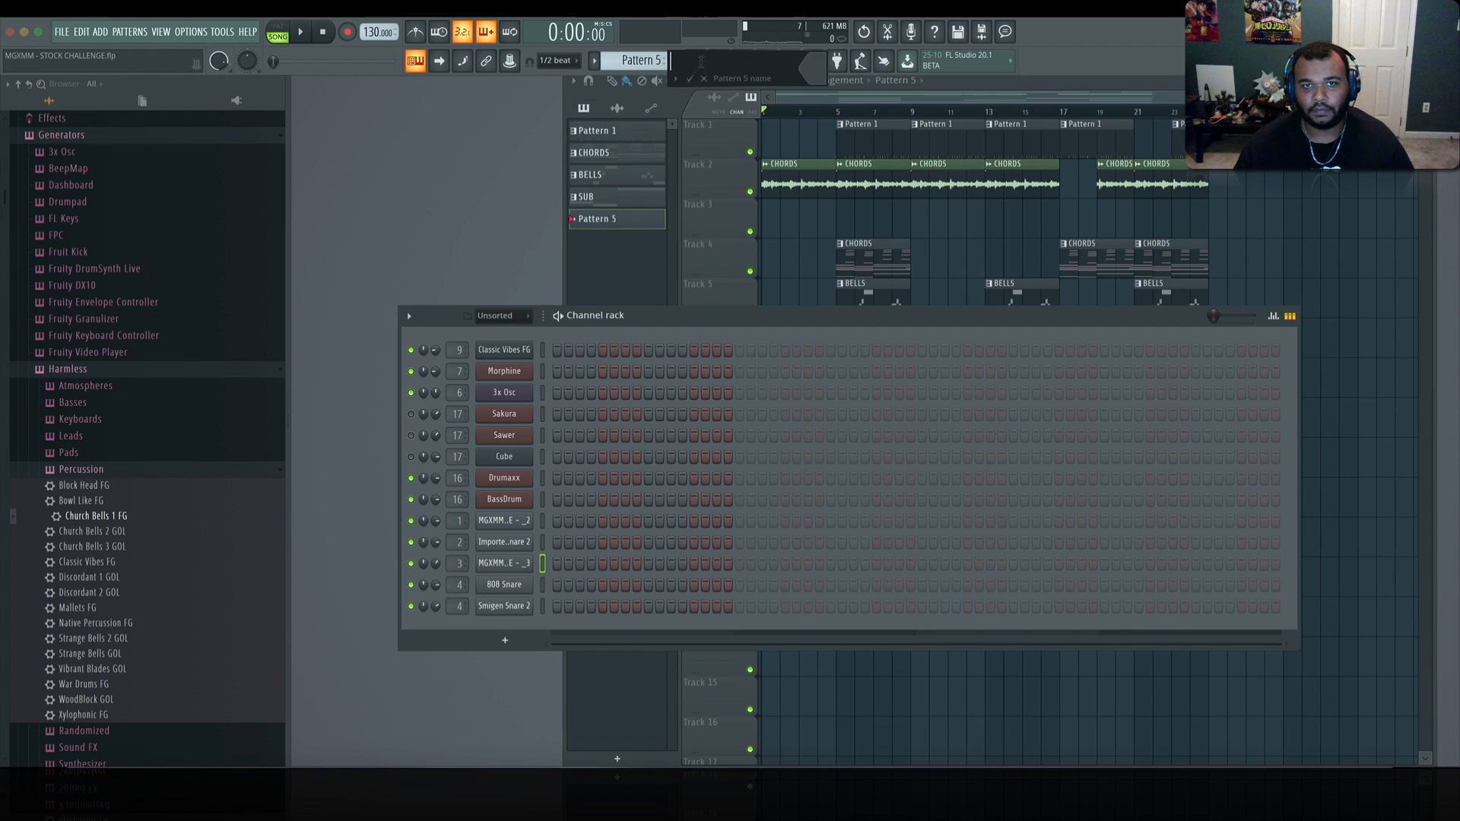
pyautogui.write('HA')
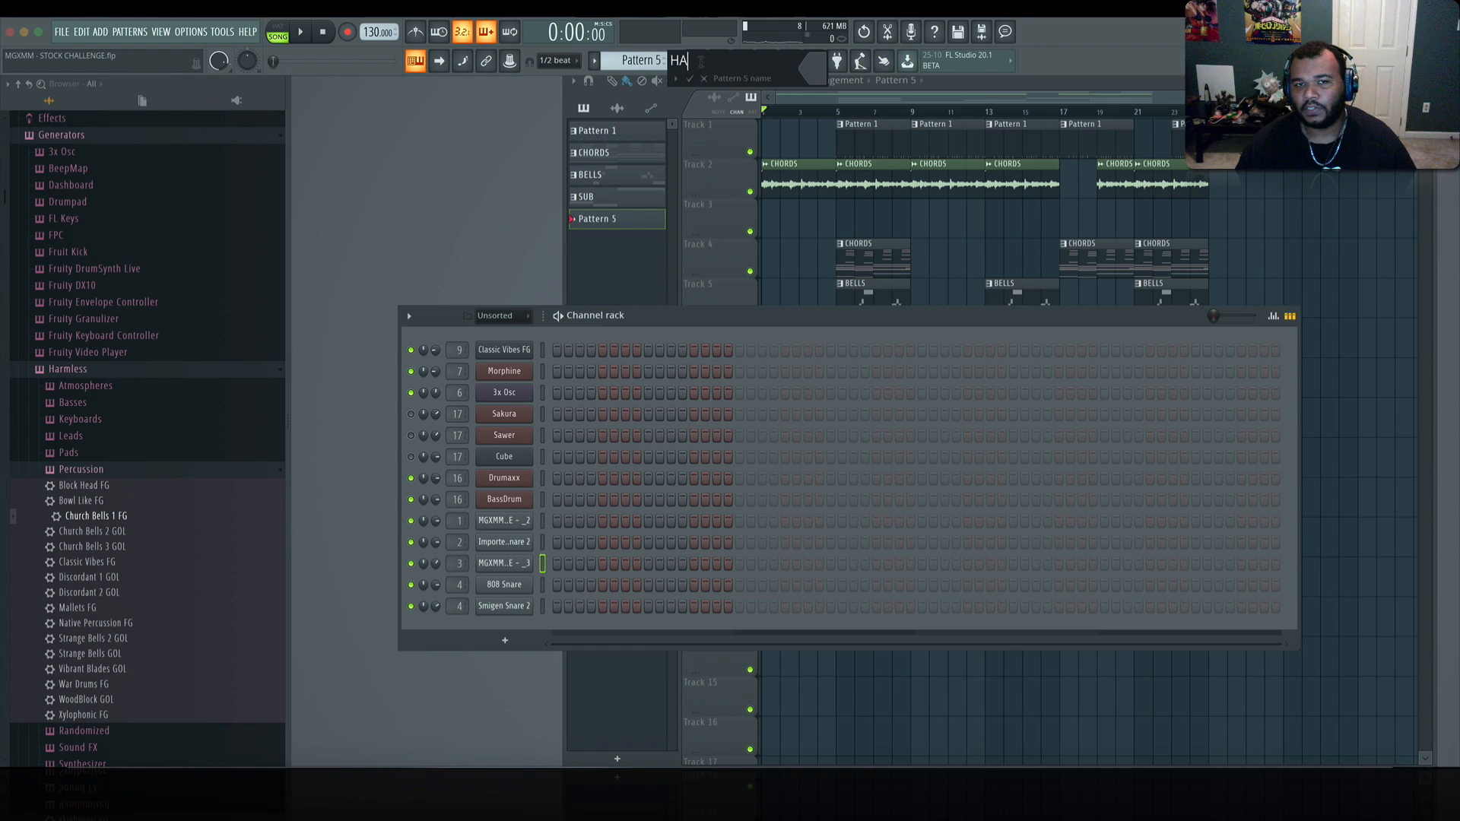
pyautogui.write('TS')
pyautogui.press('Return')
pyautogui.click(543, 563)
pyautogui.click(543, 563)
pyautogui.hotkey('ctrl', 'v')
# Step: Place HATS clips on playlist track 3 at bars 5, 13 and 21
pyautogui.click(767, 294)
pyautogui.click(842, 228)
pyautogui.click(1012, 226)
pyautogui.click(1148, 228)
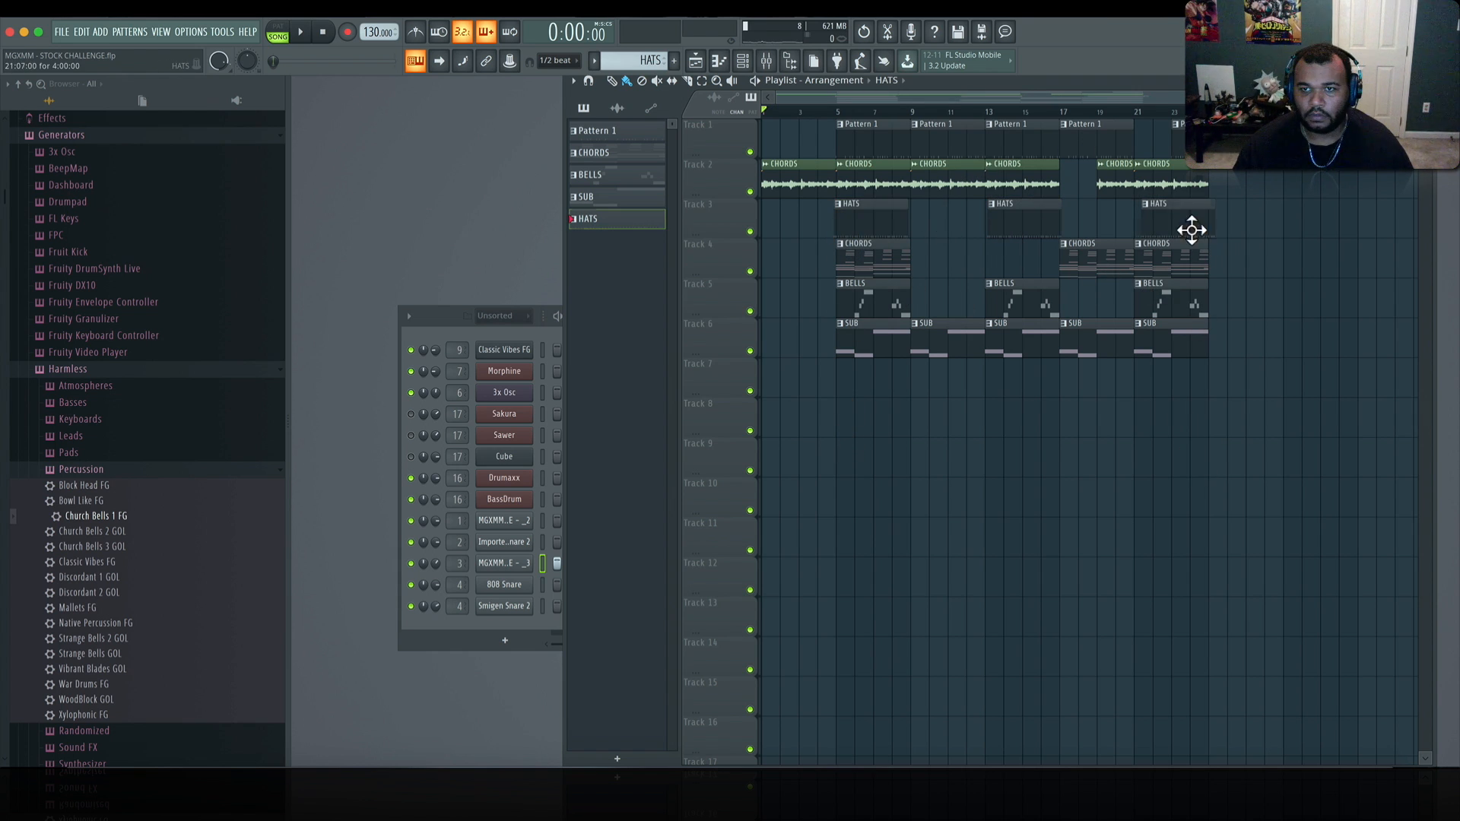
# Step: Remove the last half bar of the pattern clips ending at bars 17 and 25, and set the snap to Line
pyautogui.rightClick(1054, 225)
pyautogui.rightClick(1168, 215)
pyautogui.click(559, 60)
pyautogui.click(559, 233)
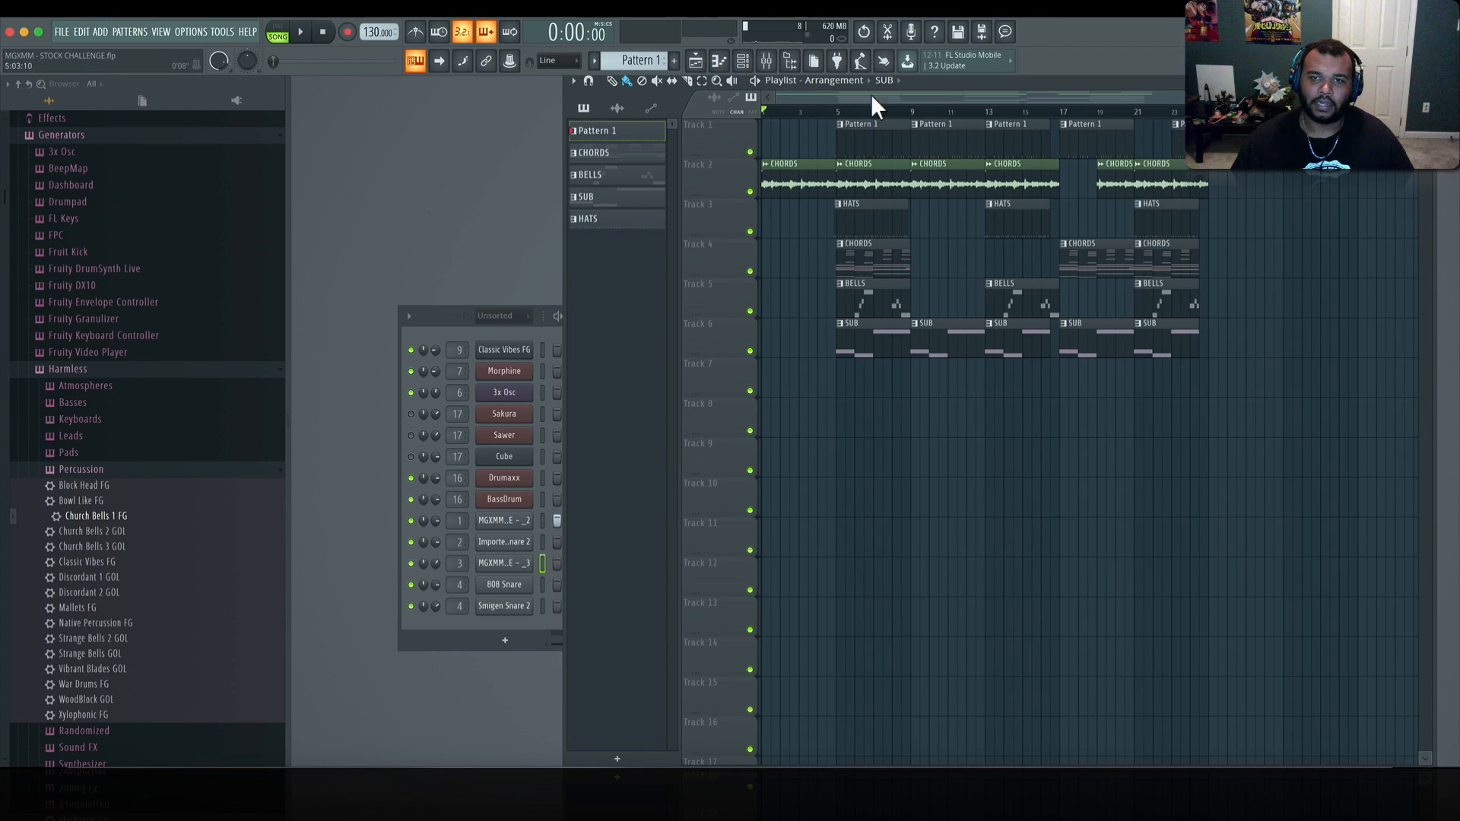
# Step: Add Gross Beat to the Master track's first effect slot, select the Complex 3 time preset and audition it during playback
pyautogui.click(767, 61)
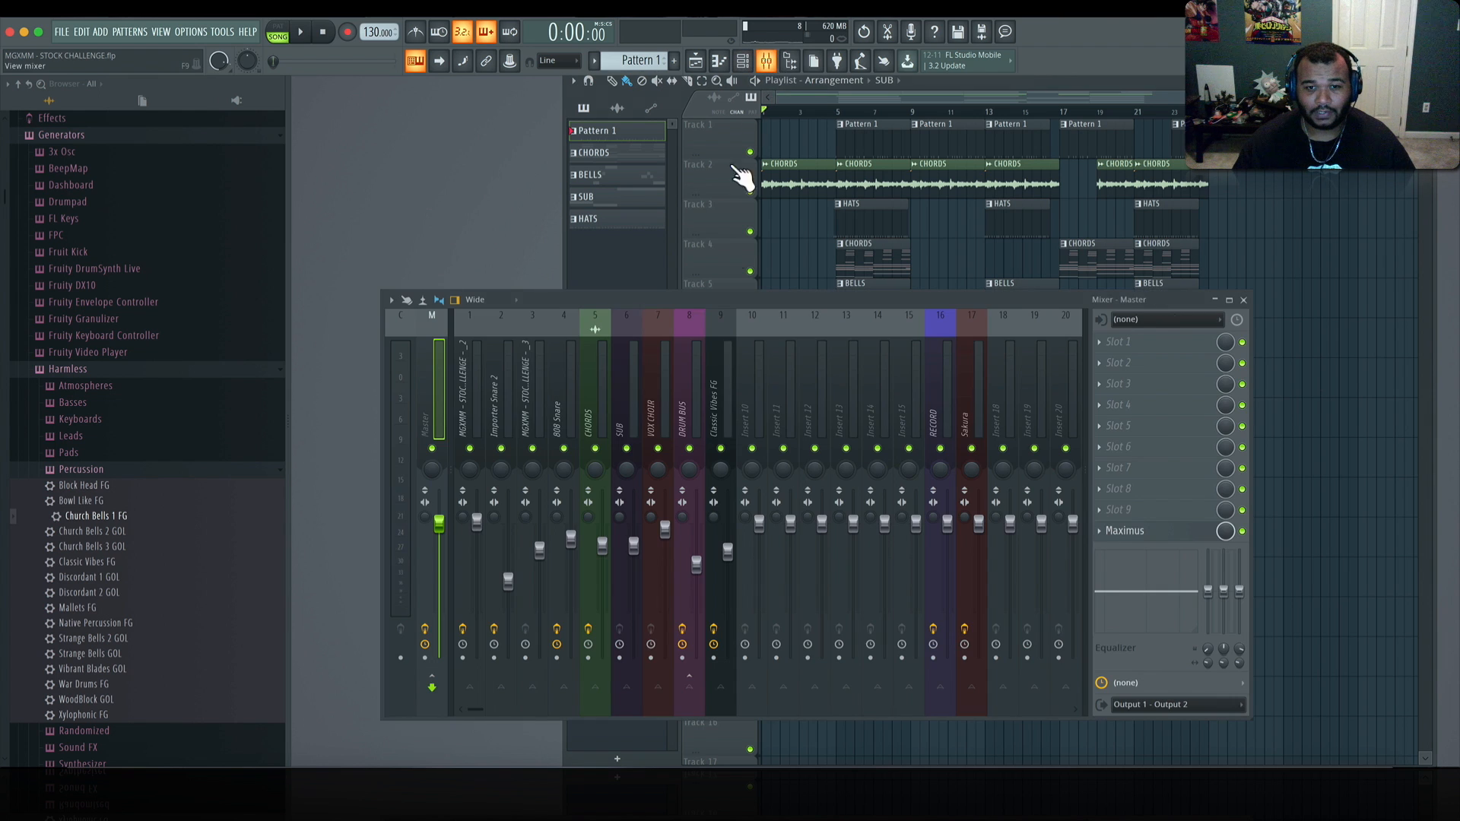
pyautogui.click(1112, 361)
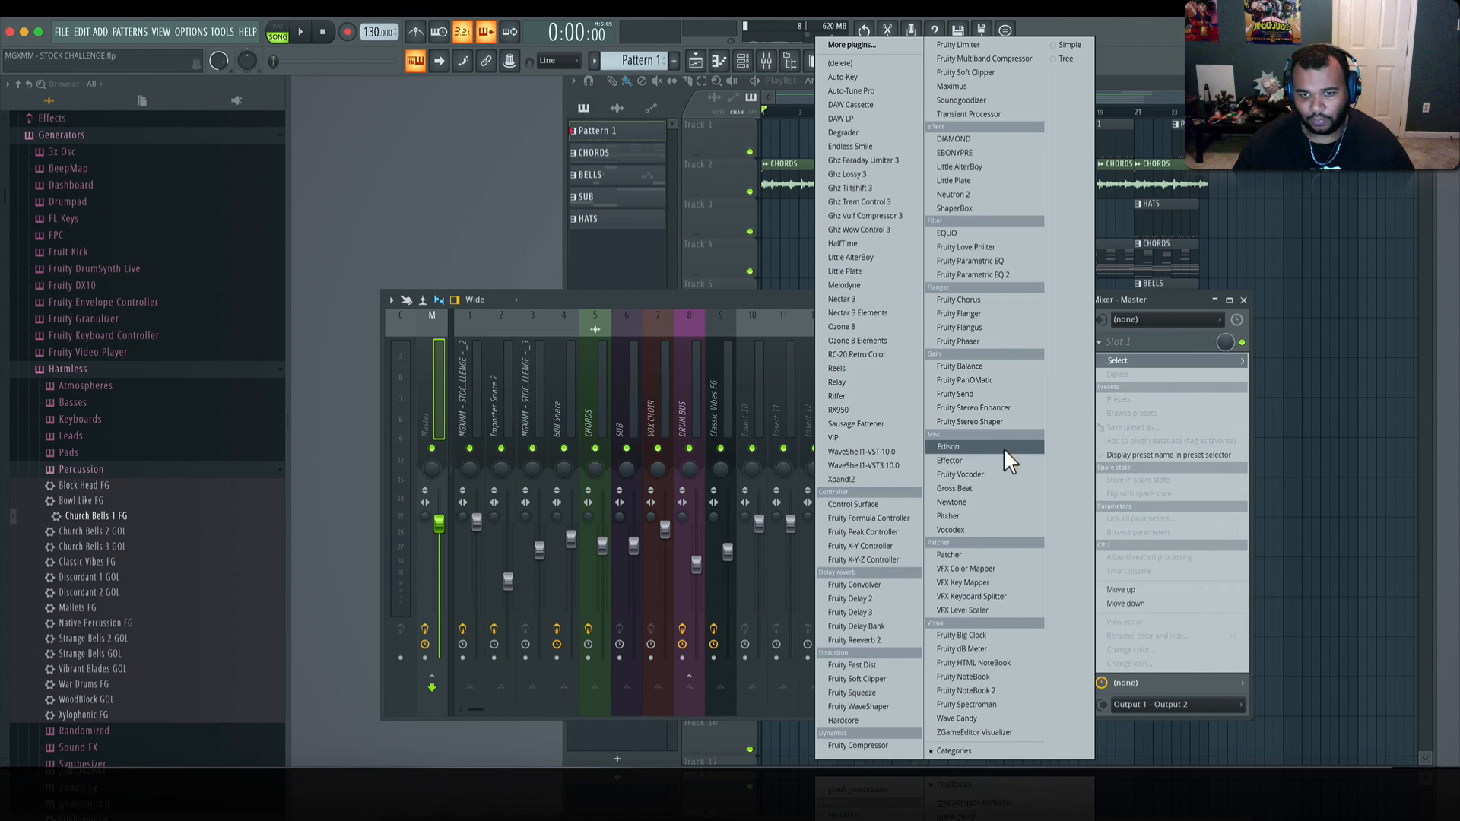
pyautogui.click(988, 488)
pyautogui.click(459, 243)
pyautogui.click(456, 265)
pyautogui.click(456, 279)
pyautogui.press('space')
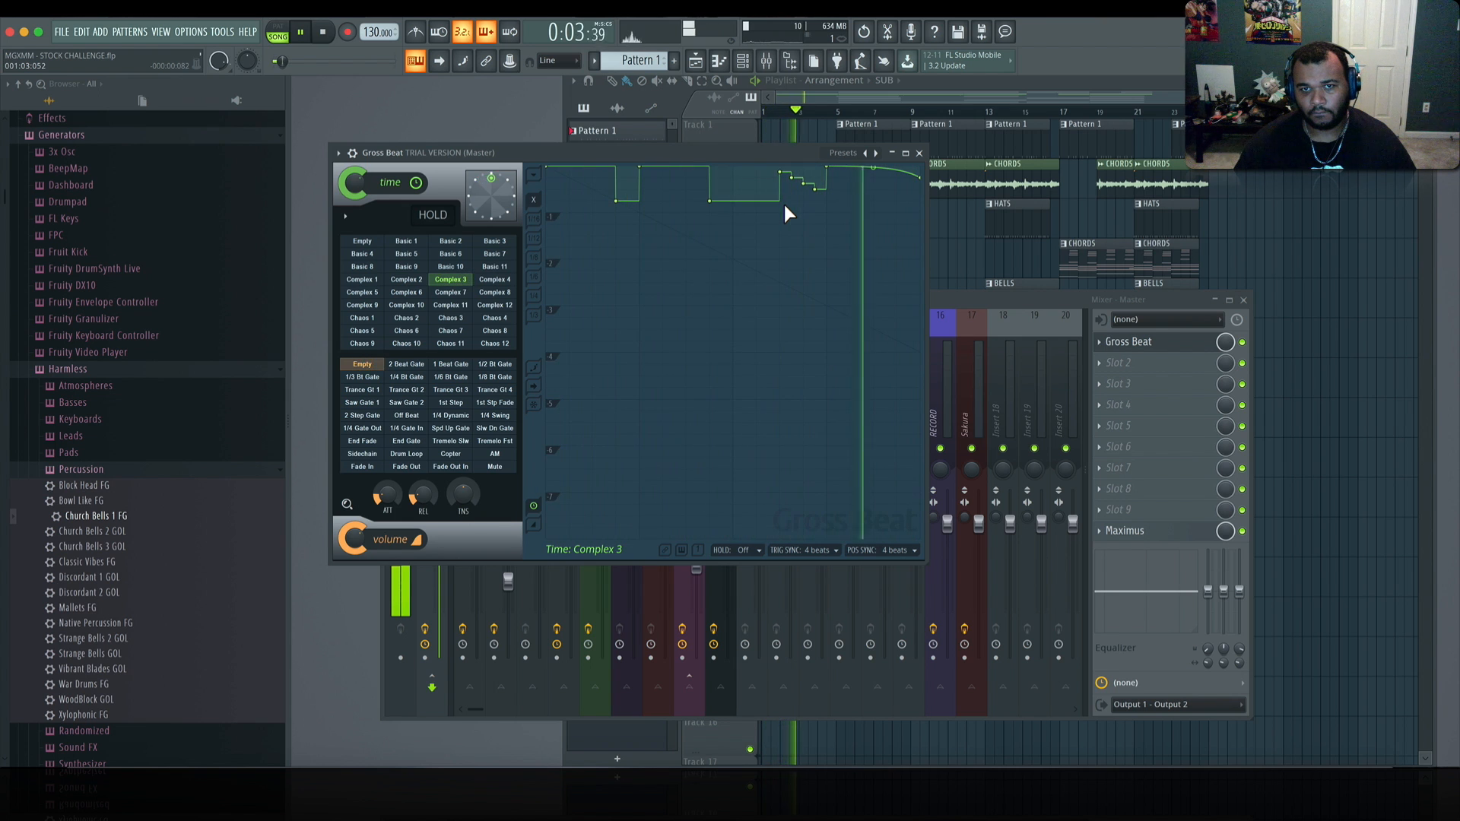
pyautogui.press('space')
pyautogui.click(919, 153)
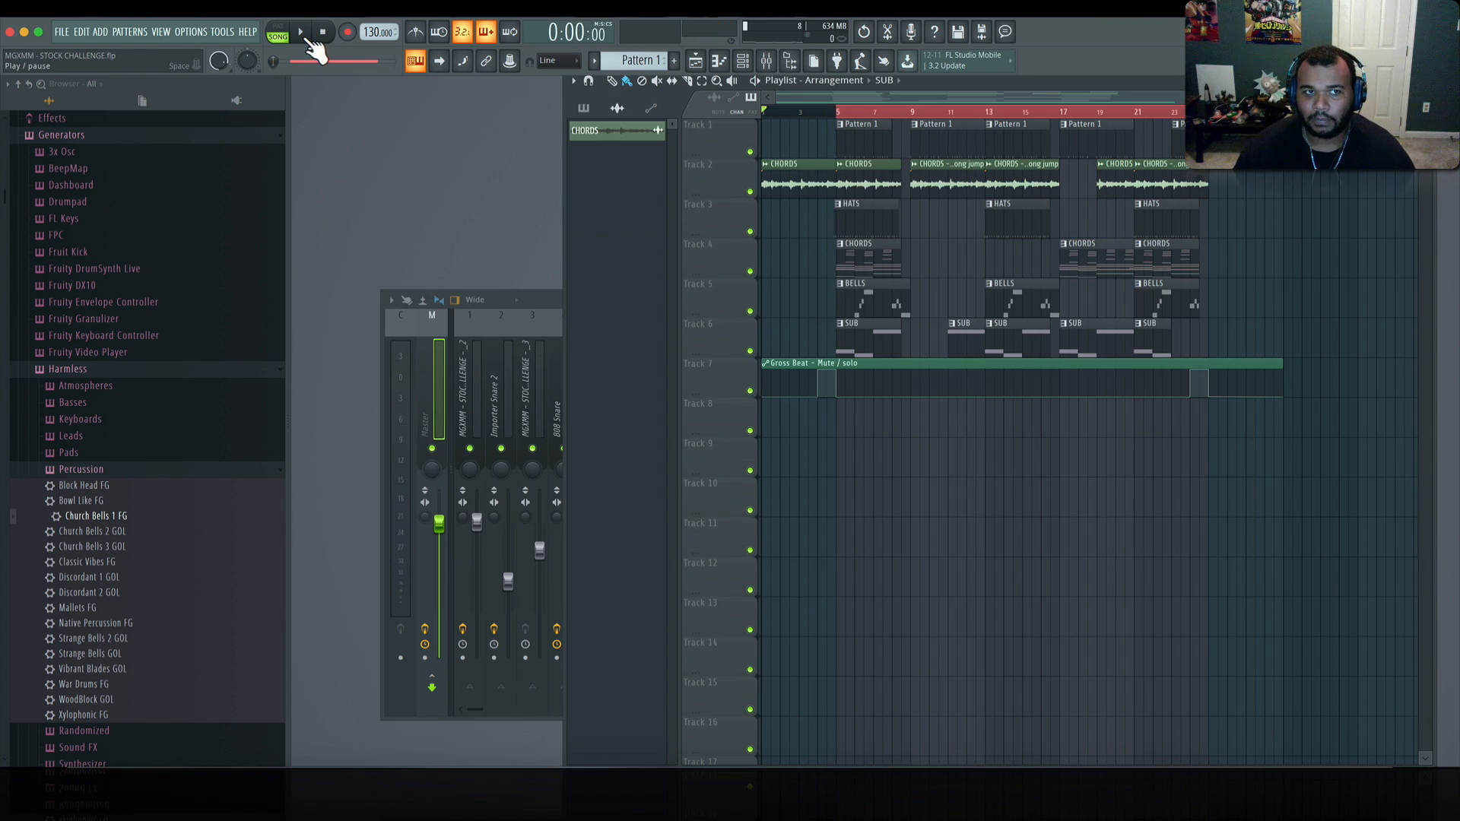
# Step: Play back the arrangement, stop it, and show the Unsorted group in the channel rack
pyautogui.click(305, 36)
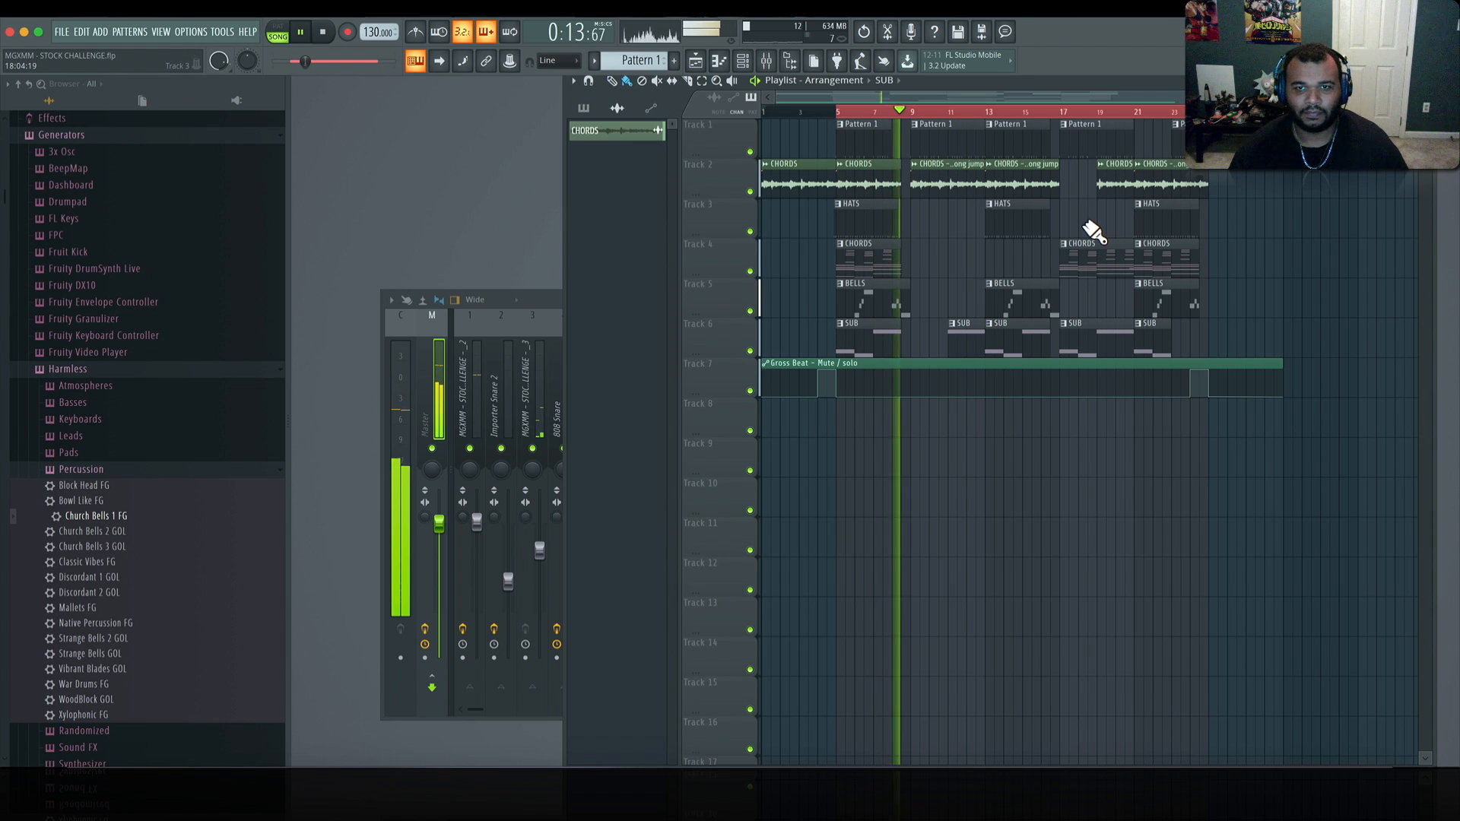
pyautogui.press('space')
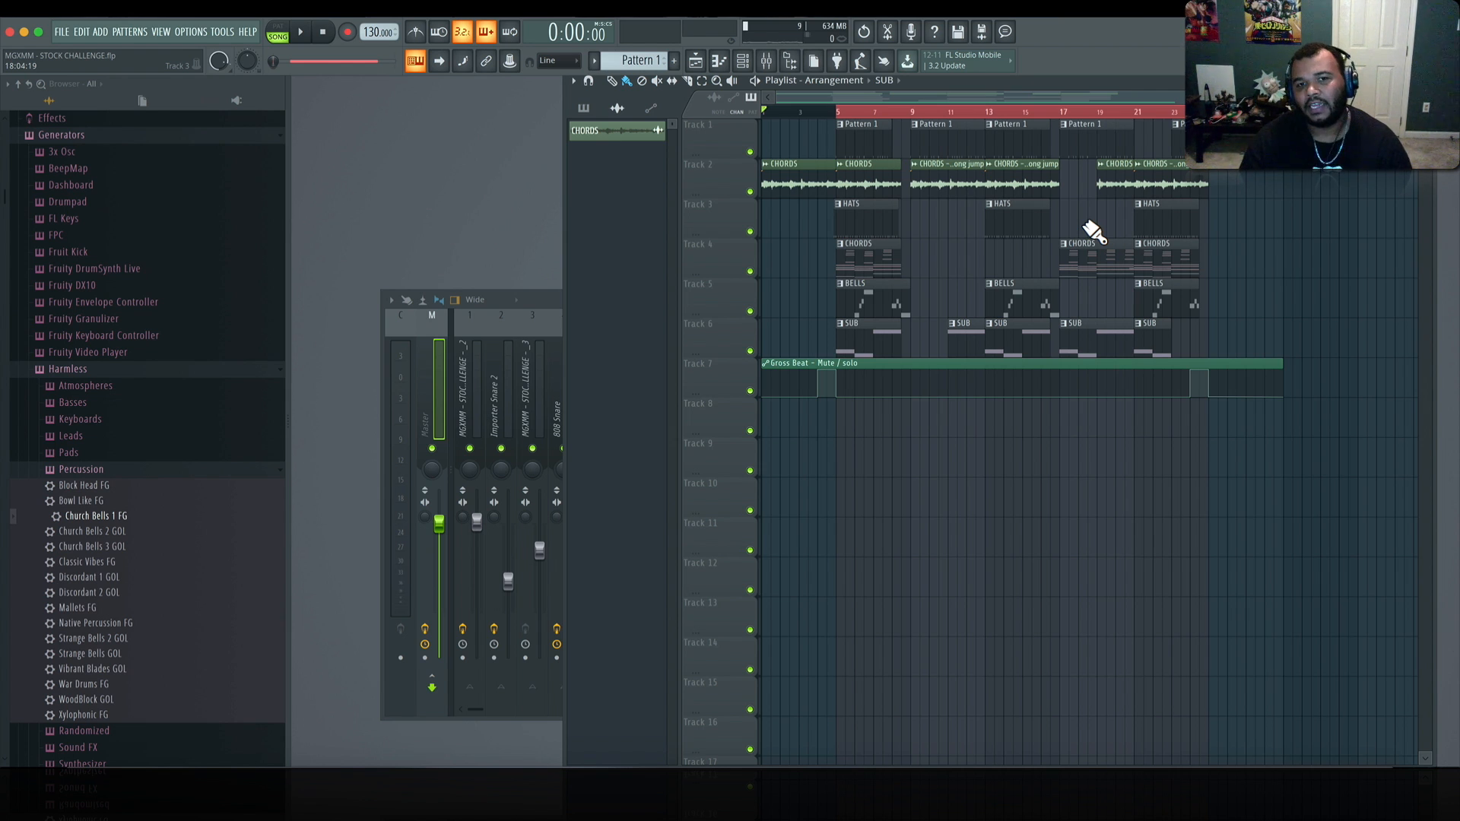
pyautogui.click(743, 60)
pyautogui.click(502, 316)
pyautogui.click(520, 377)
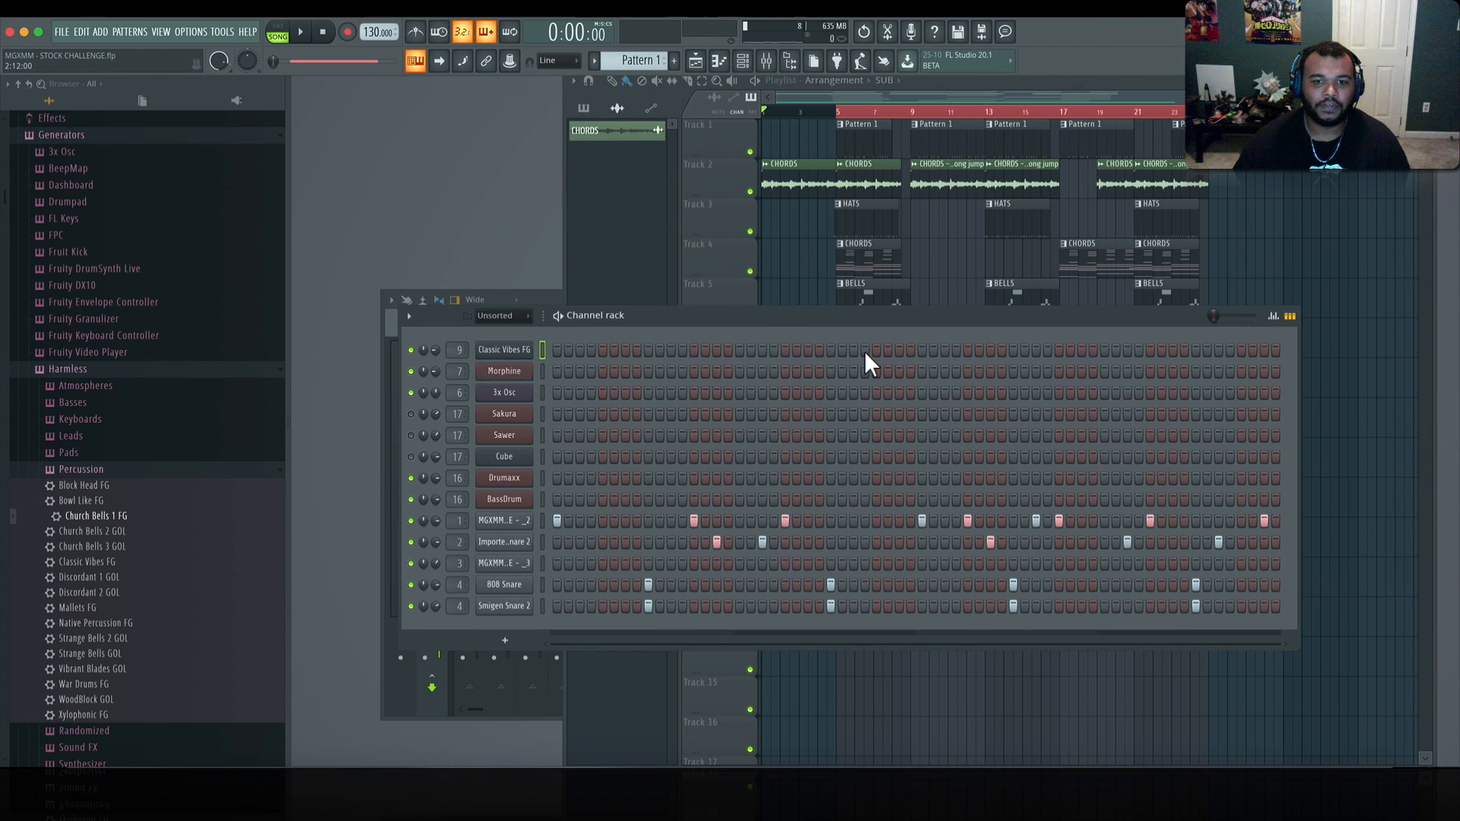